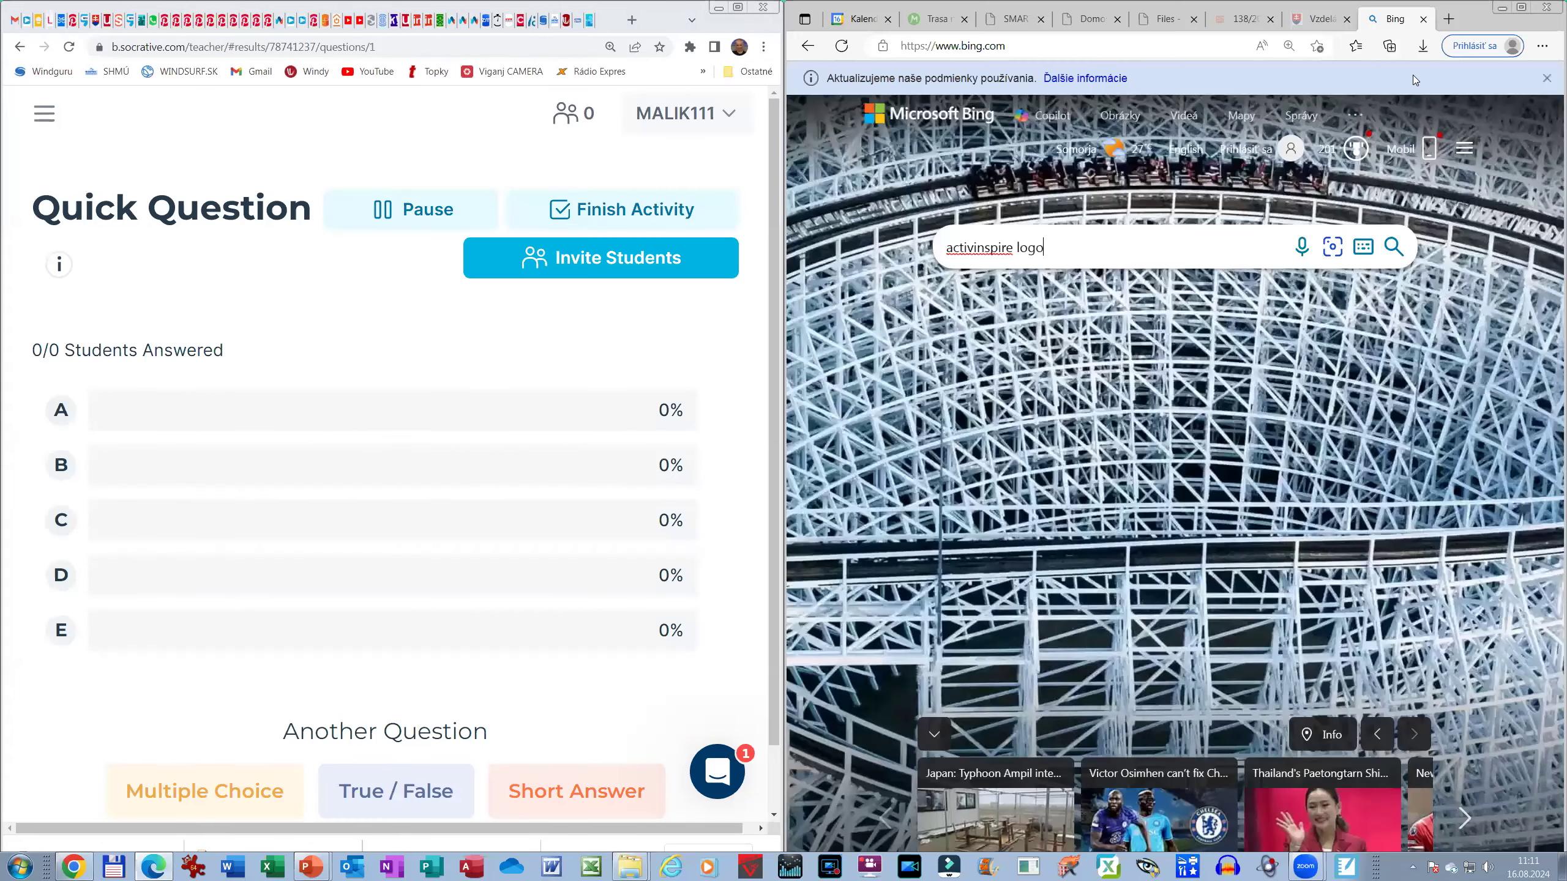
Step: Open gosocrative.com in a new browser tab for the student side and submit answer C to the quick question
{"action": "left_click", "coordinate": [1448, 19]}
{"action": "left_click", "coordinate": [1022, 38]}
{"action": "type", "text": "gosocrative.com"}
{"action": "key", "text": "Return"}
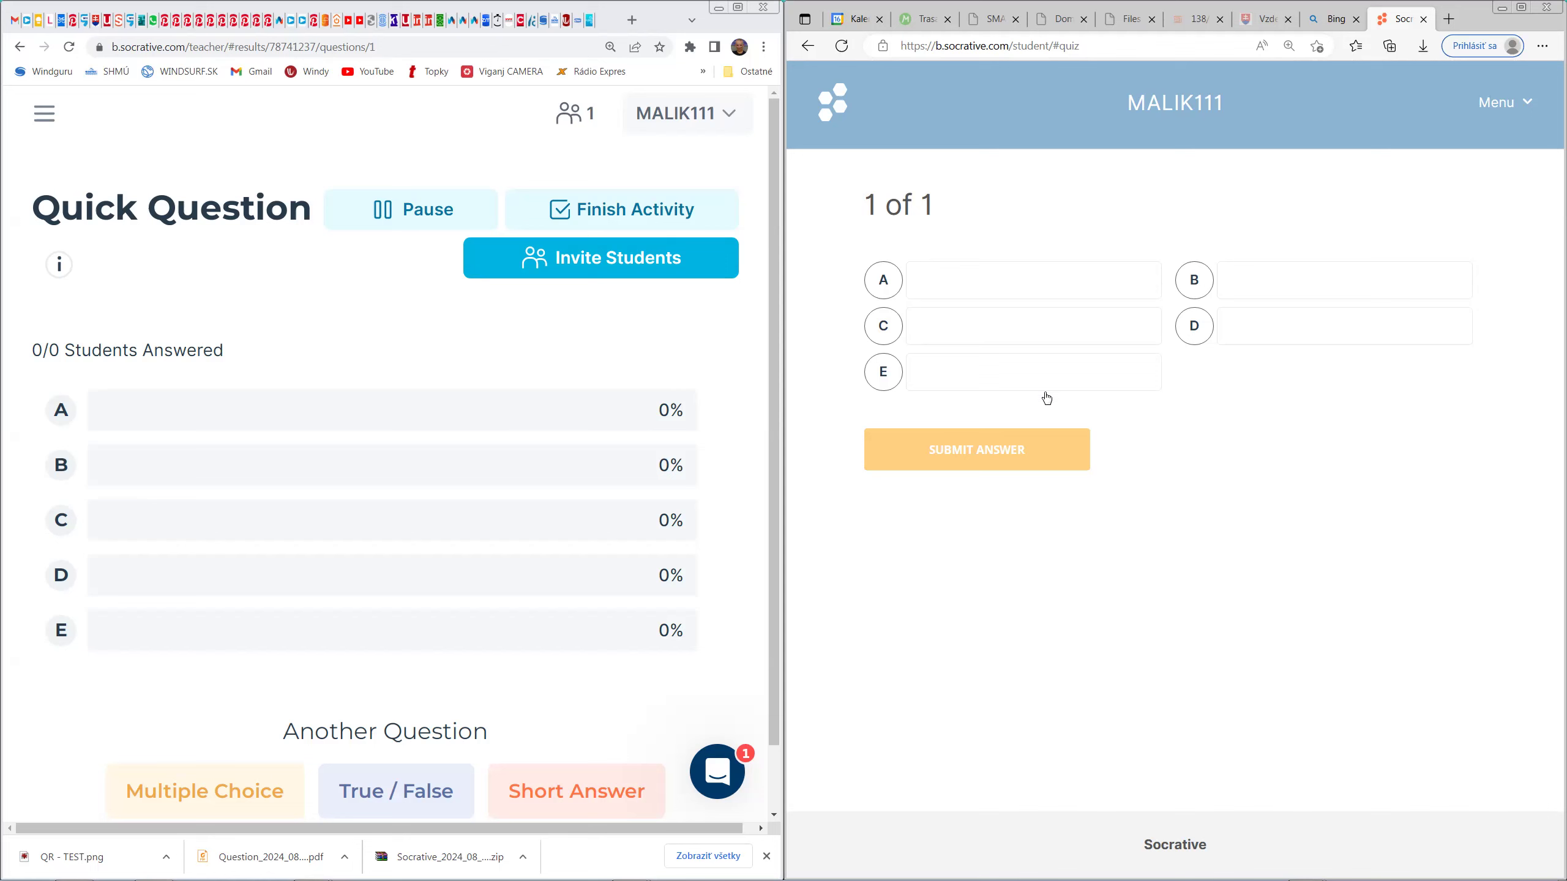
{"action": "left_click", "coordinate": [940, 318]}
{"action": "left_click", "coordinate": [961, 461]}
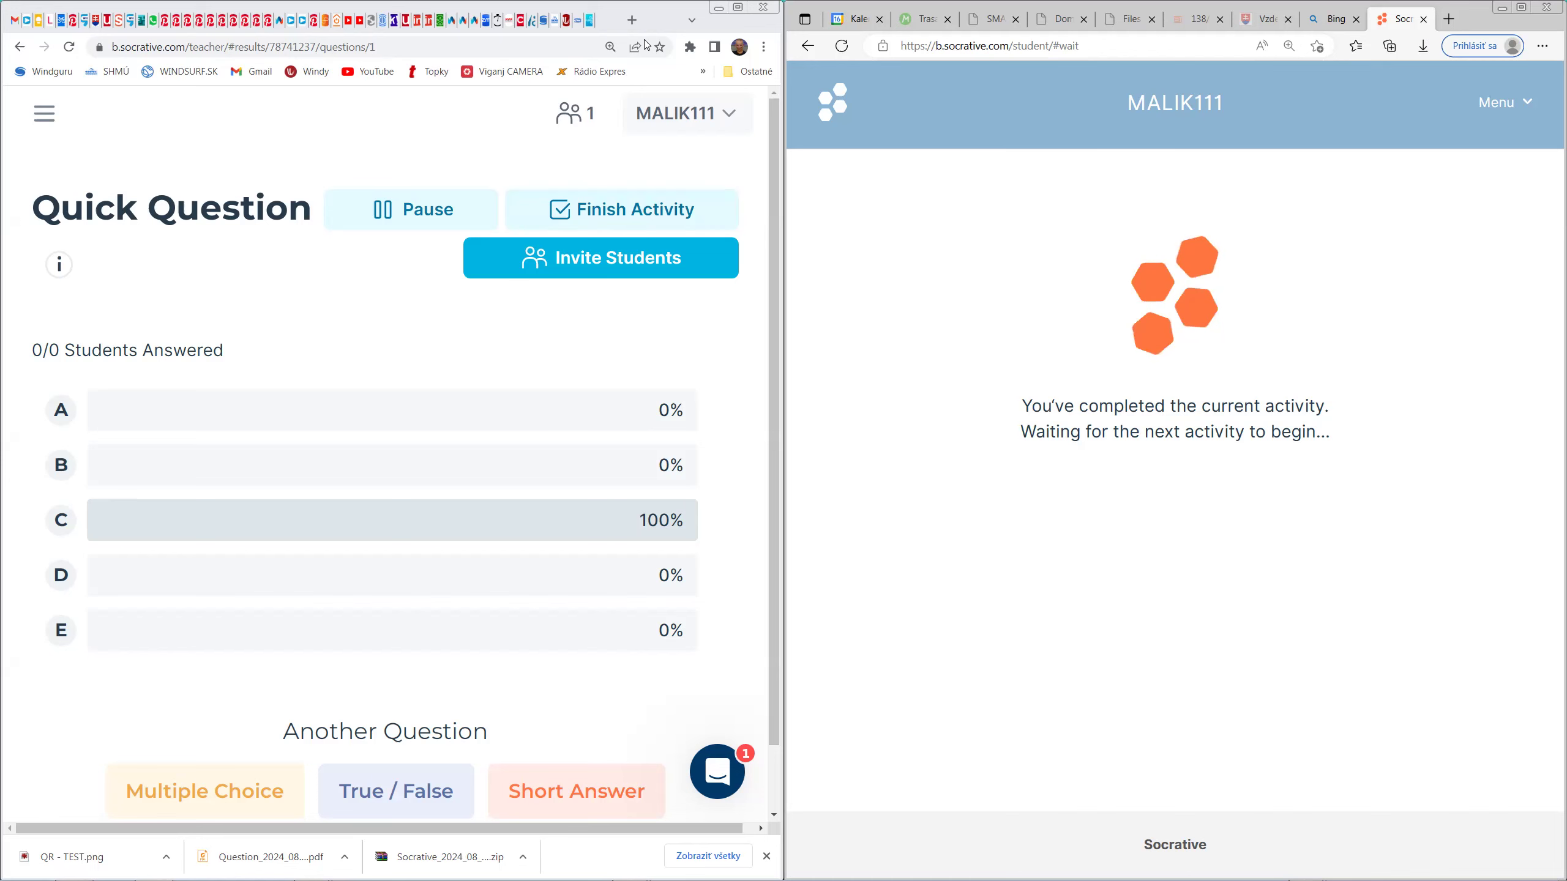
Step: Maximize the teacher window and start a new True / False quick question, ending responses to the current one
{"action": "left_click", "coordinate": [737, 7]}
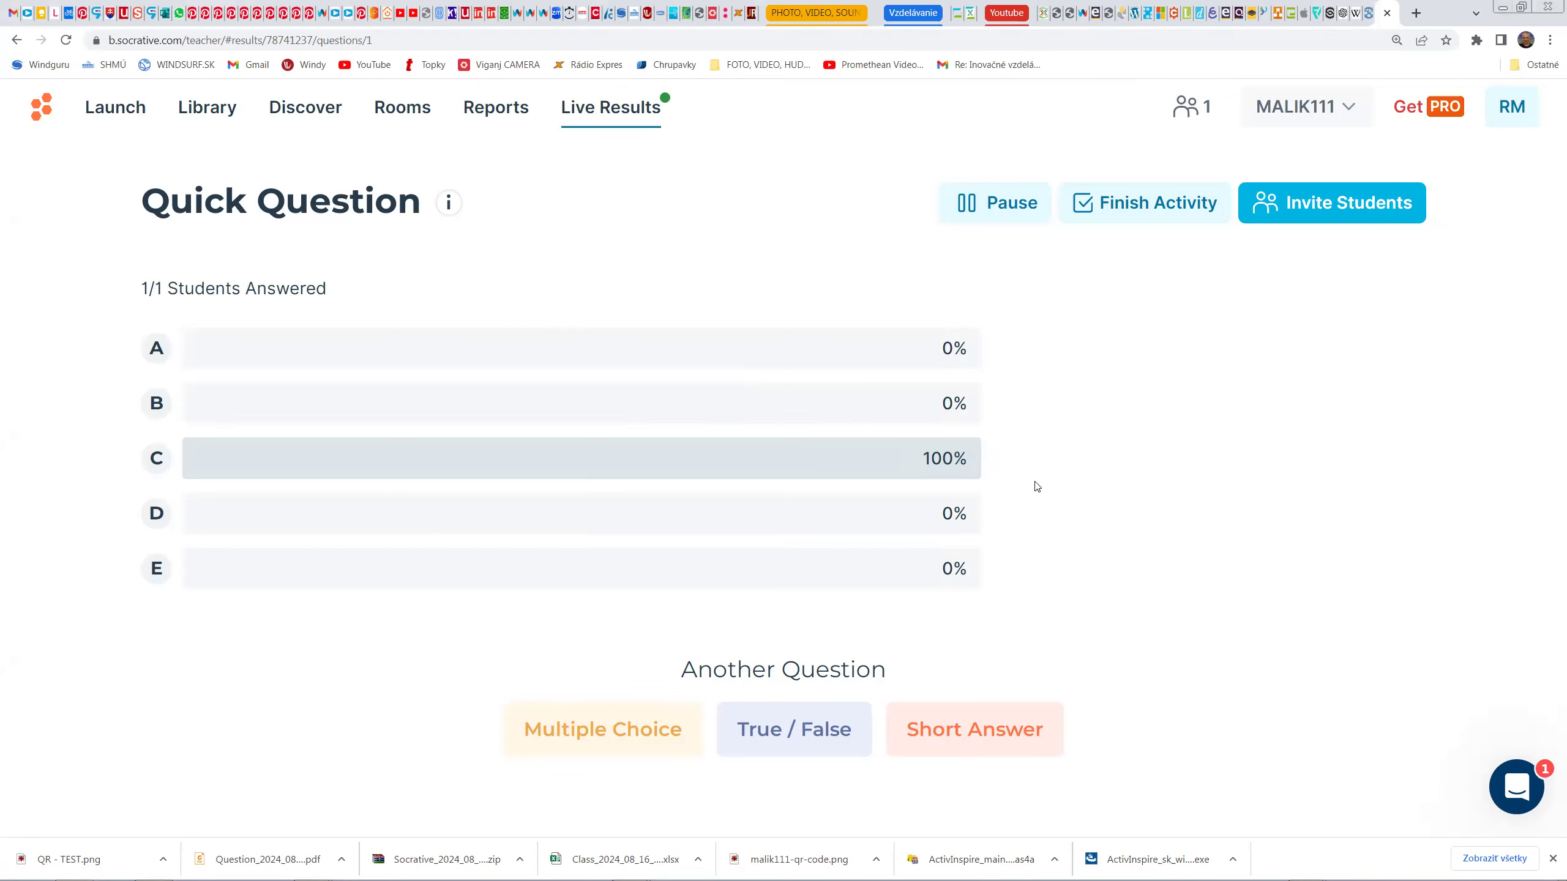
{"action": "left_click", "coordinate": [805, 732]}
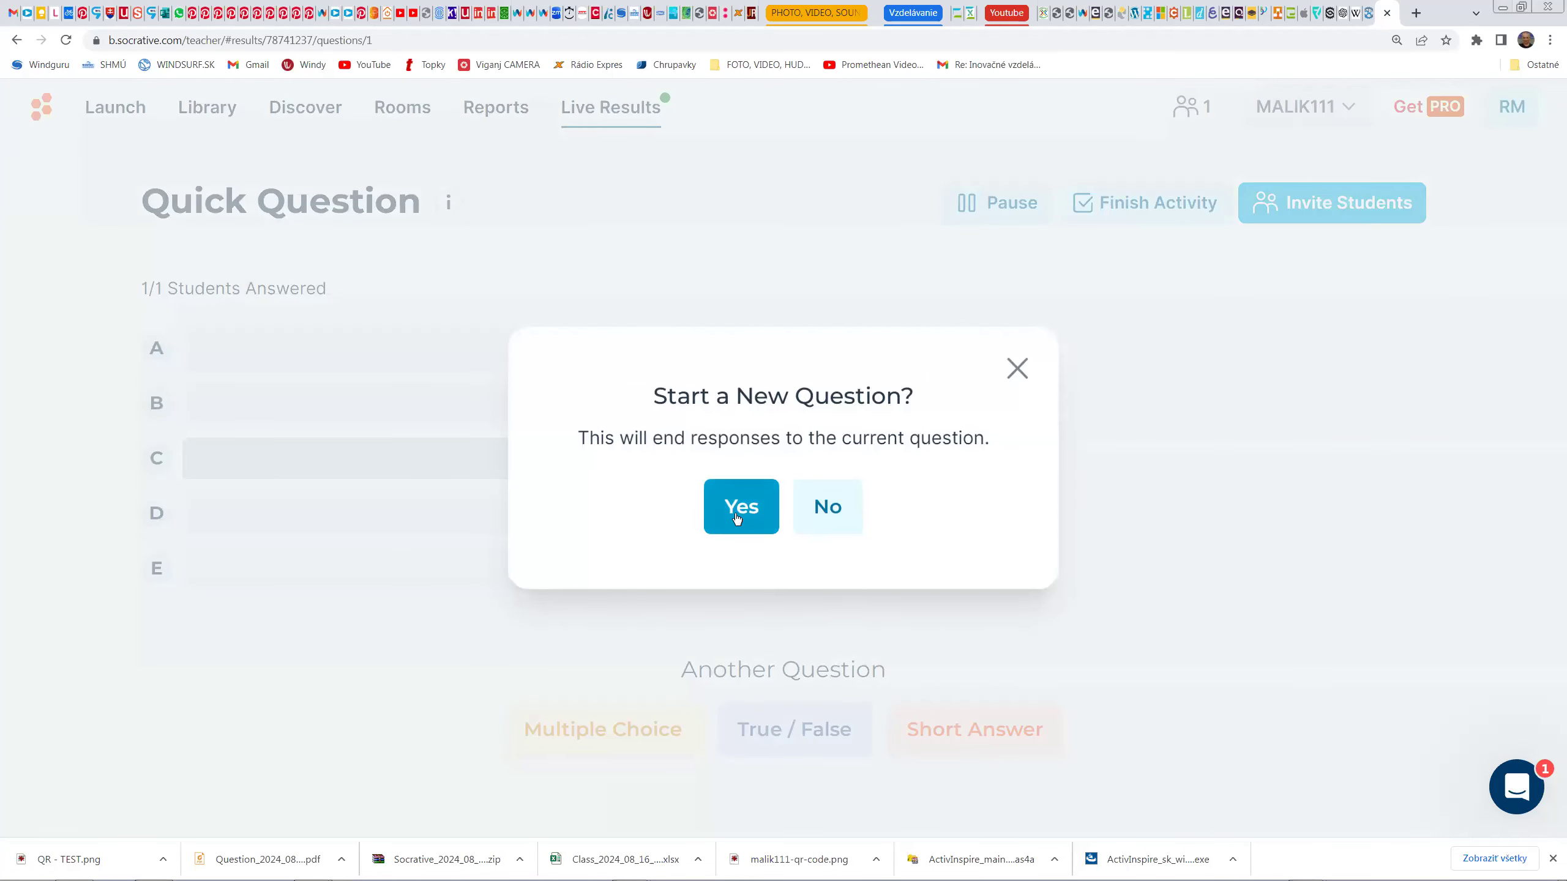
{"action": "left_click", "coordinate": [737, 518]}
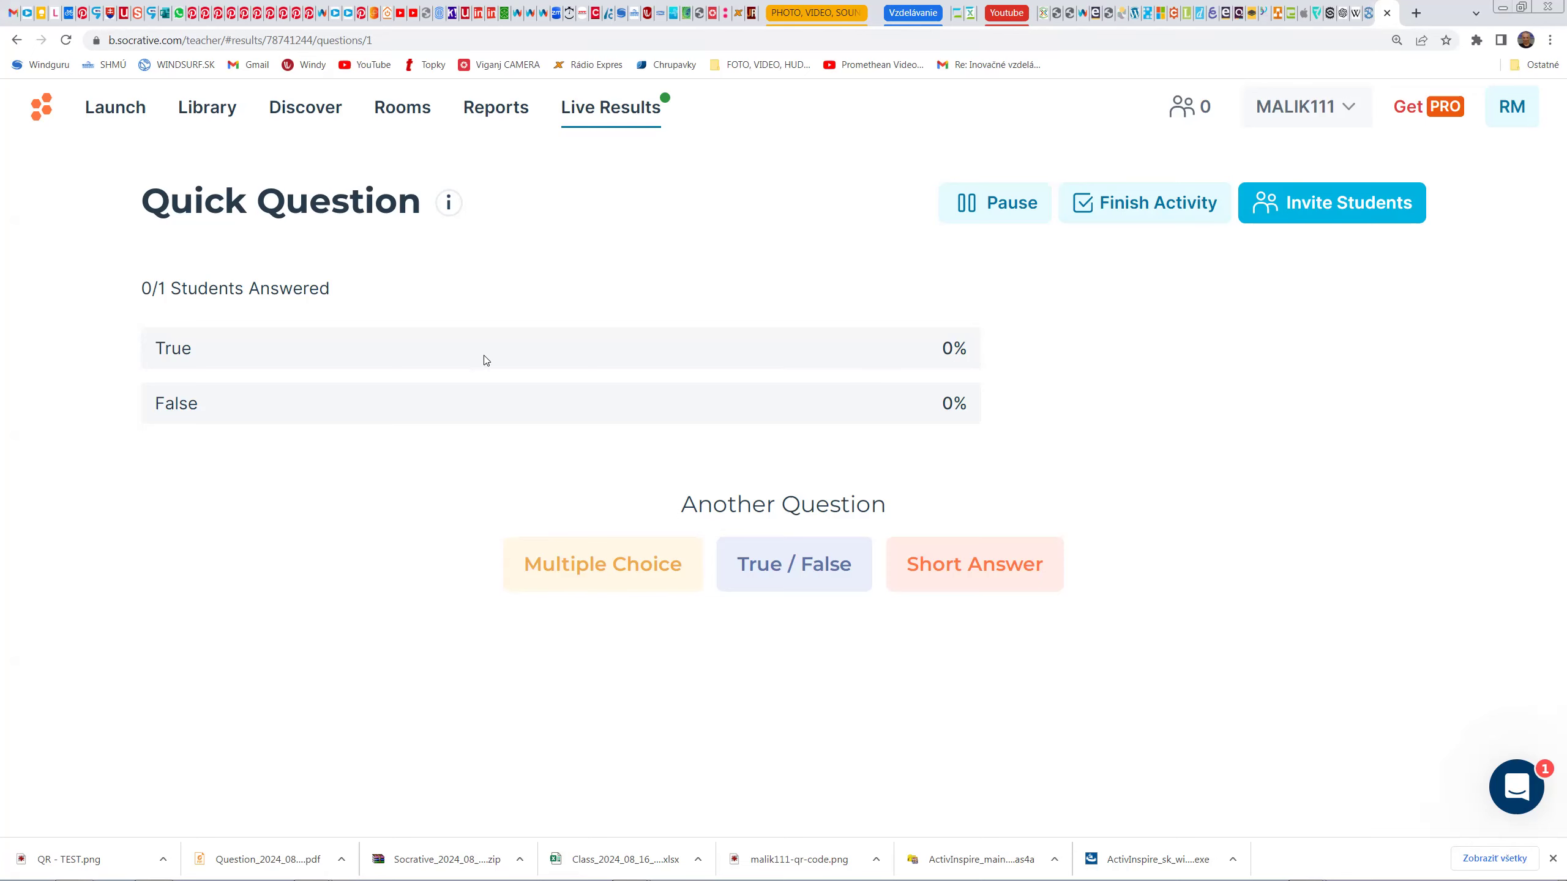
Step: Go to the teacher's quiz library and show it in full screen
{"action": "left_click", "coordinate": [117, 107]}
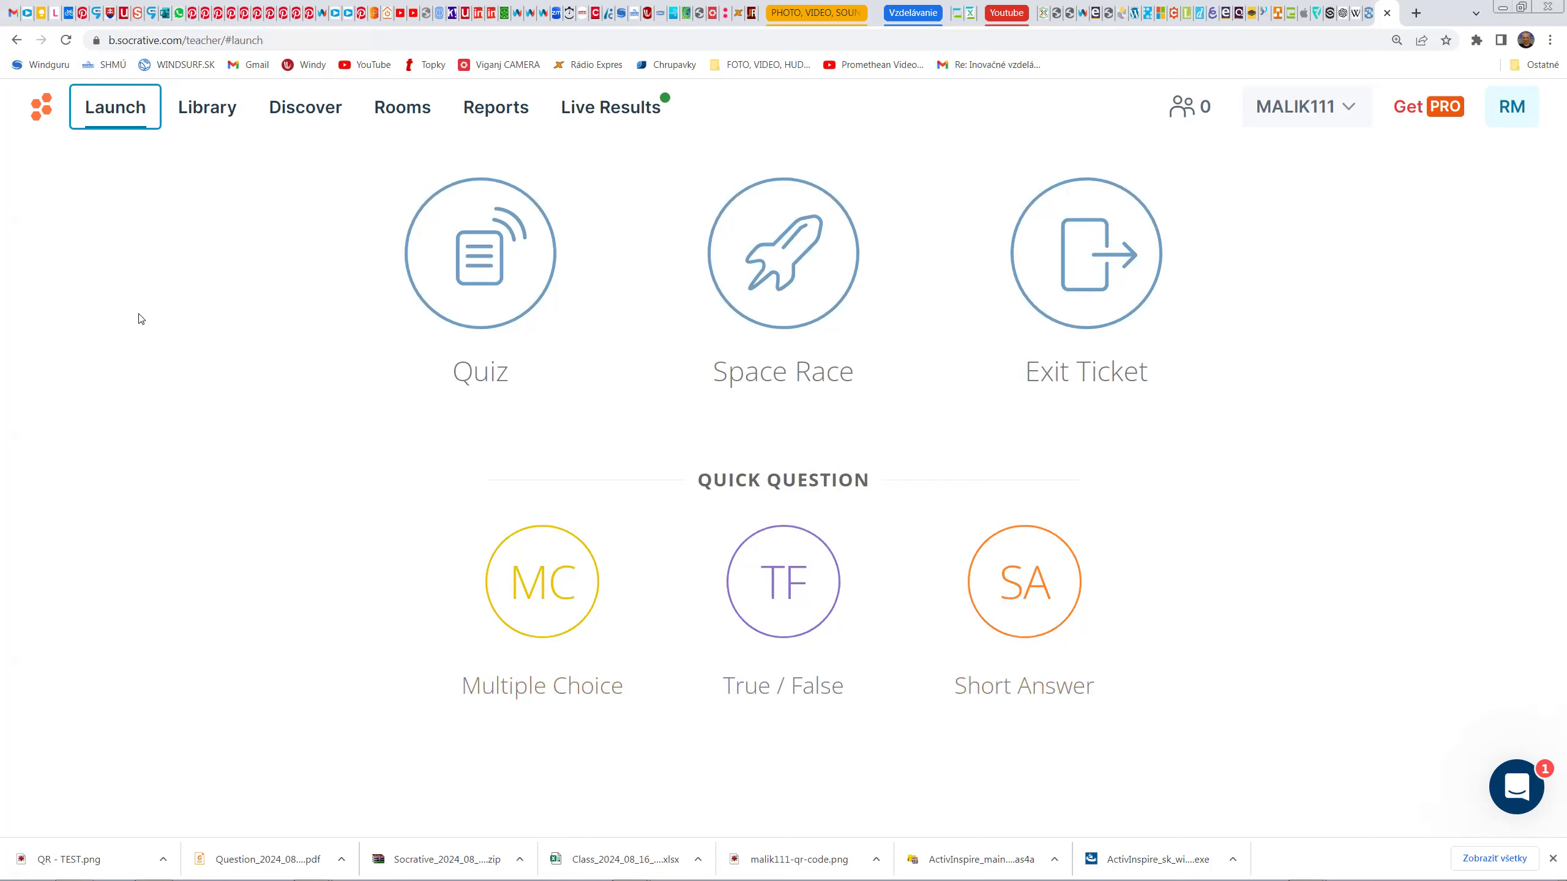
{"action": "left_click", "coordinate": [198, 107]}
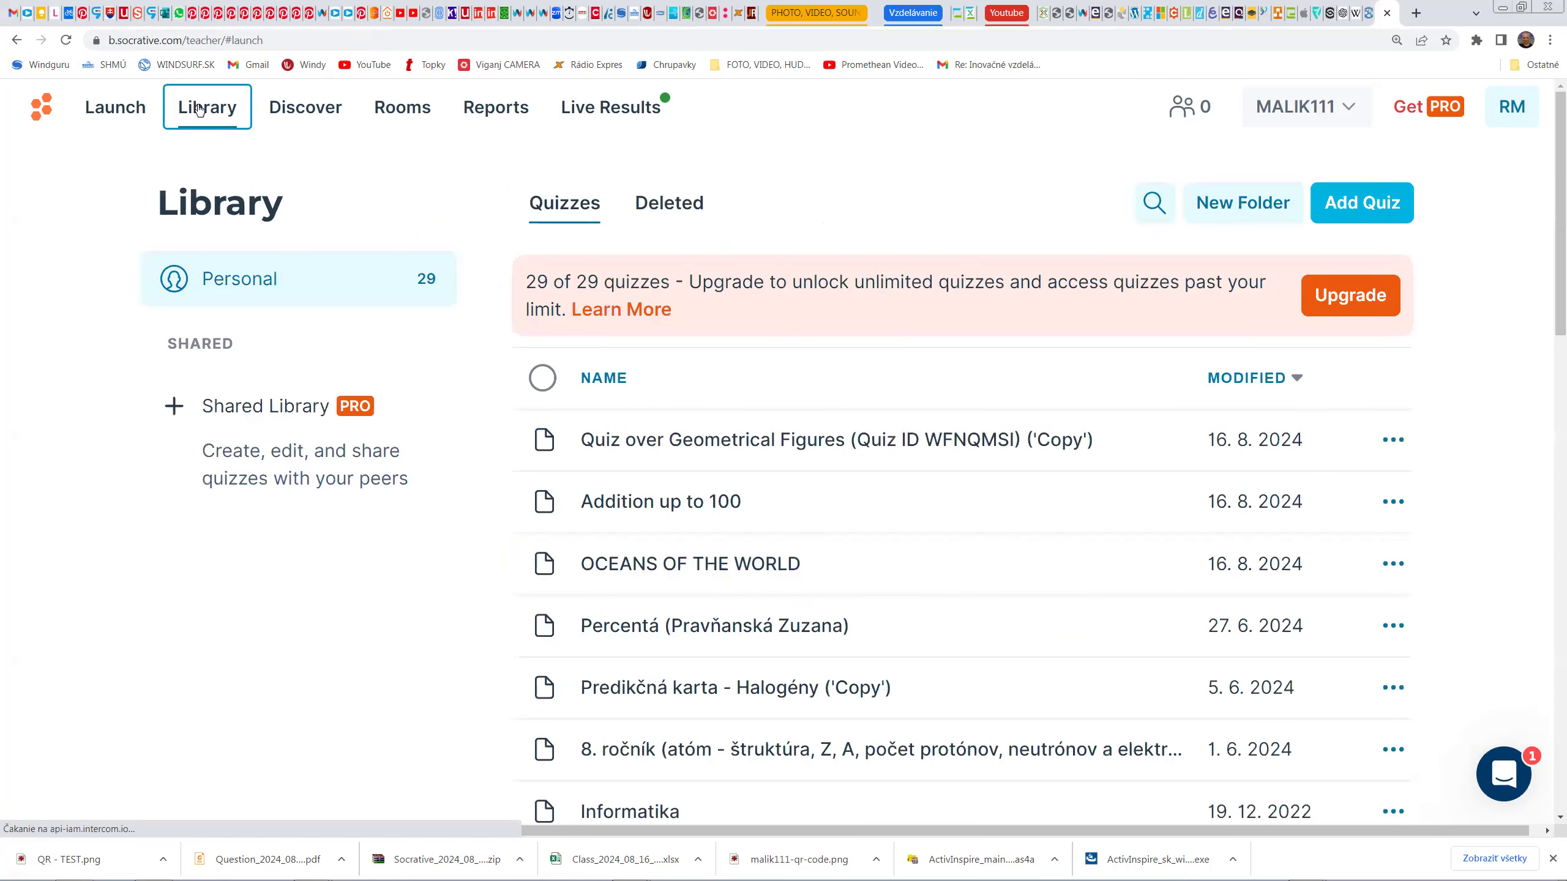
{"action": "key", "text": "F11"}
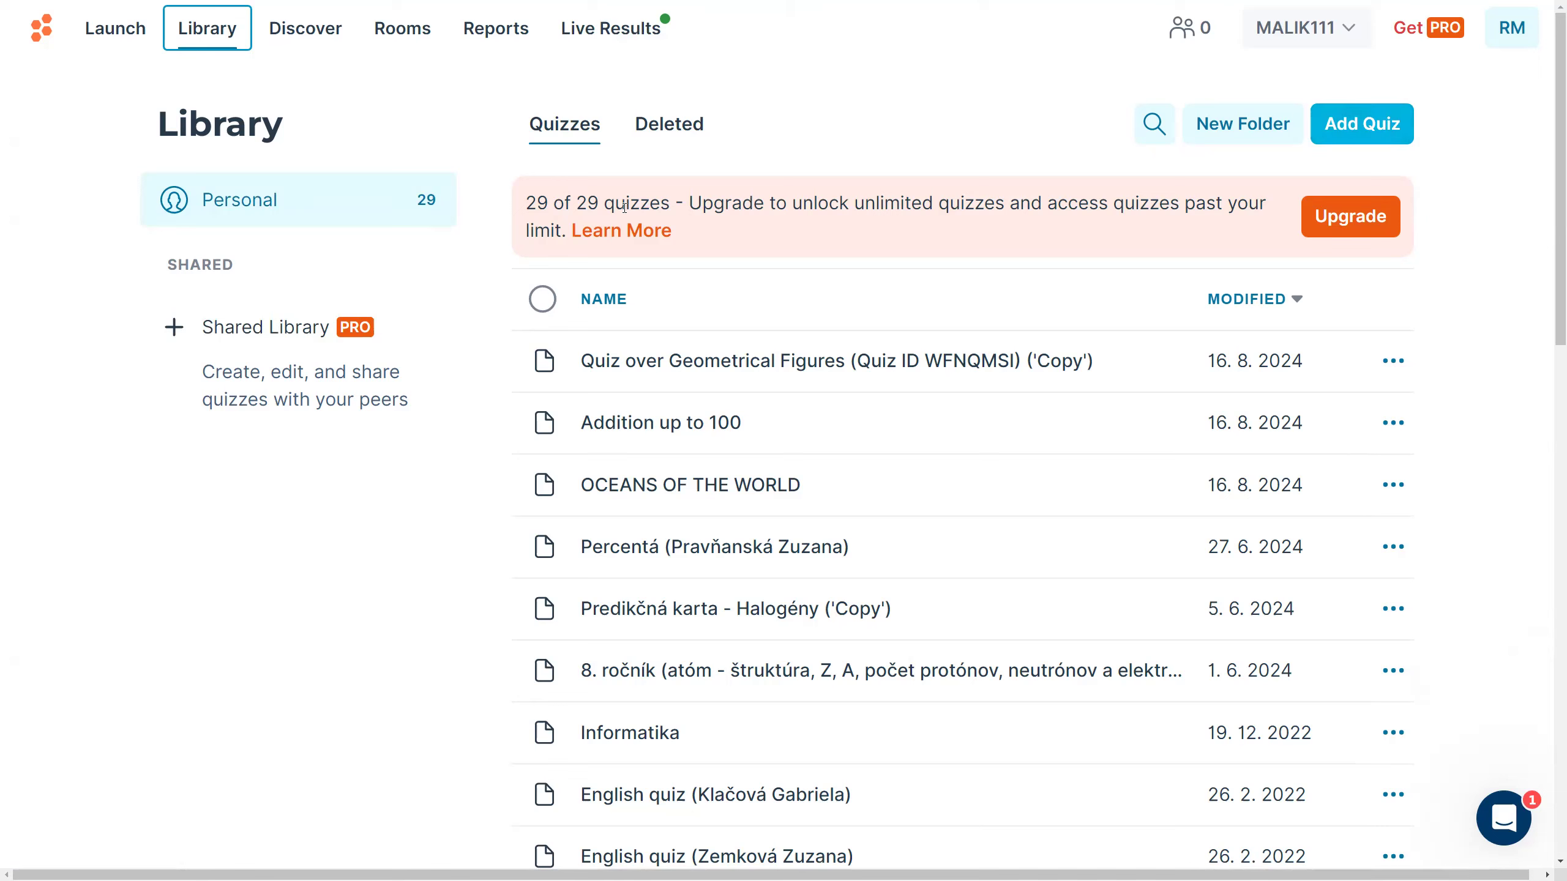
Step: Delete the copied quiz "Quiz over Geometrical Figures" from the library
{"action": "mouse_move", "coordinate": [618, 374]}
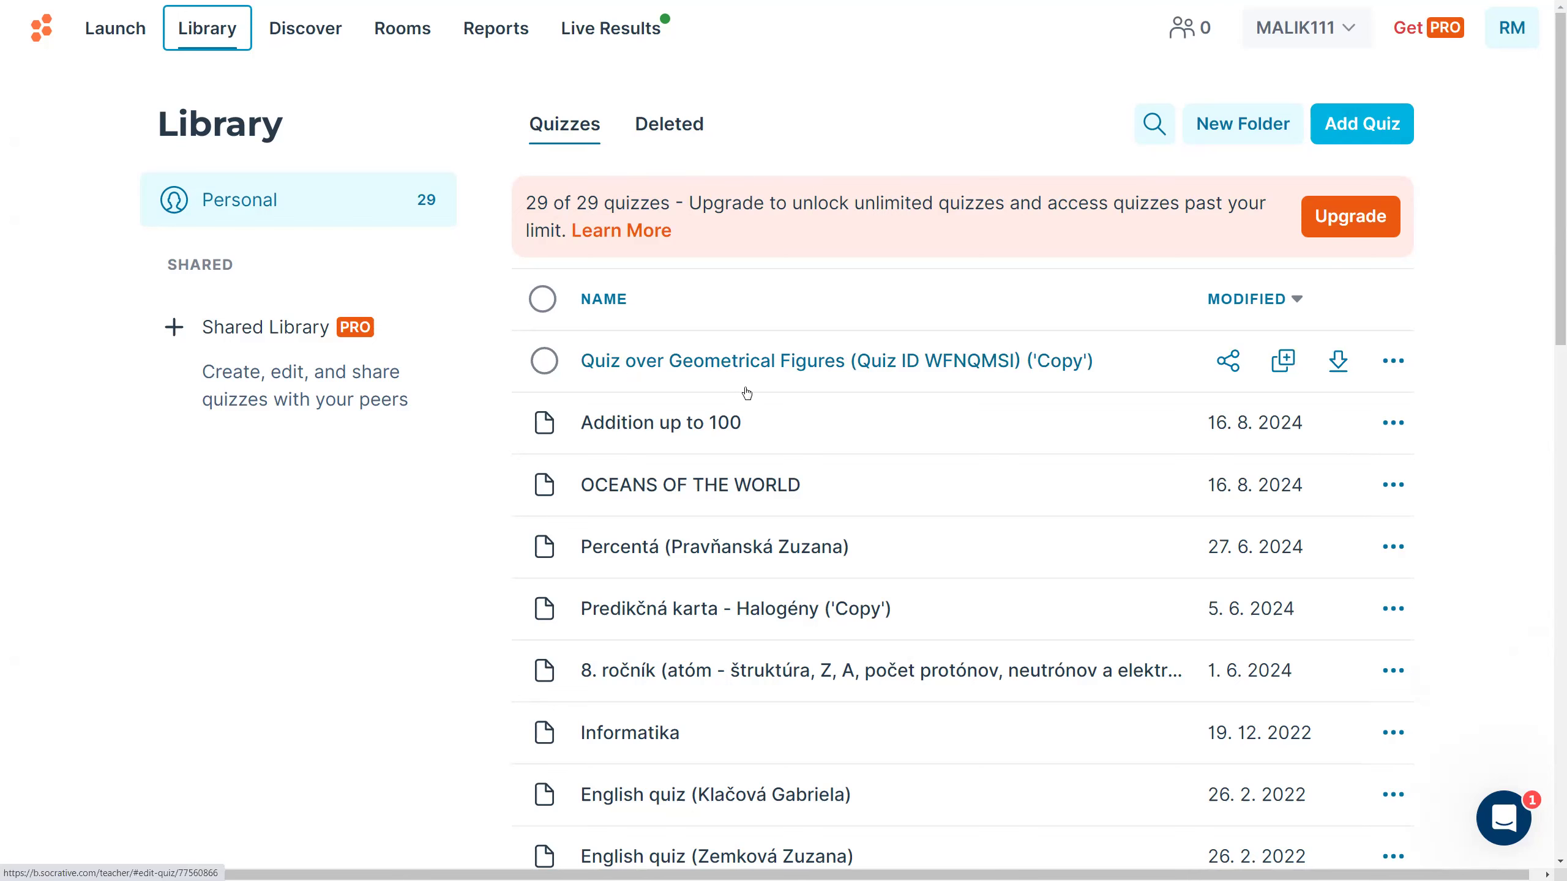
{"action": "left_click", "coordinate": [1393, 360]}
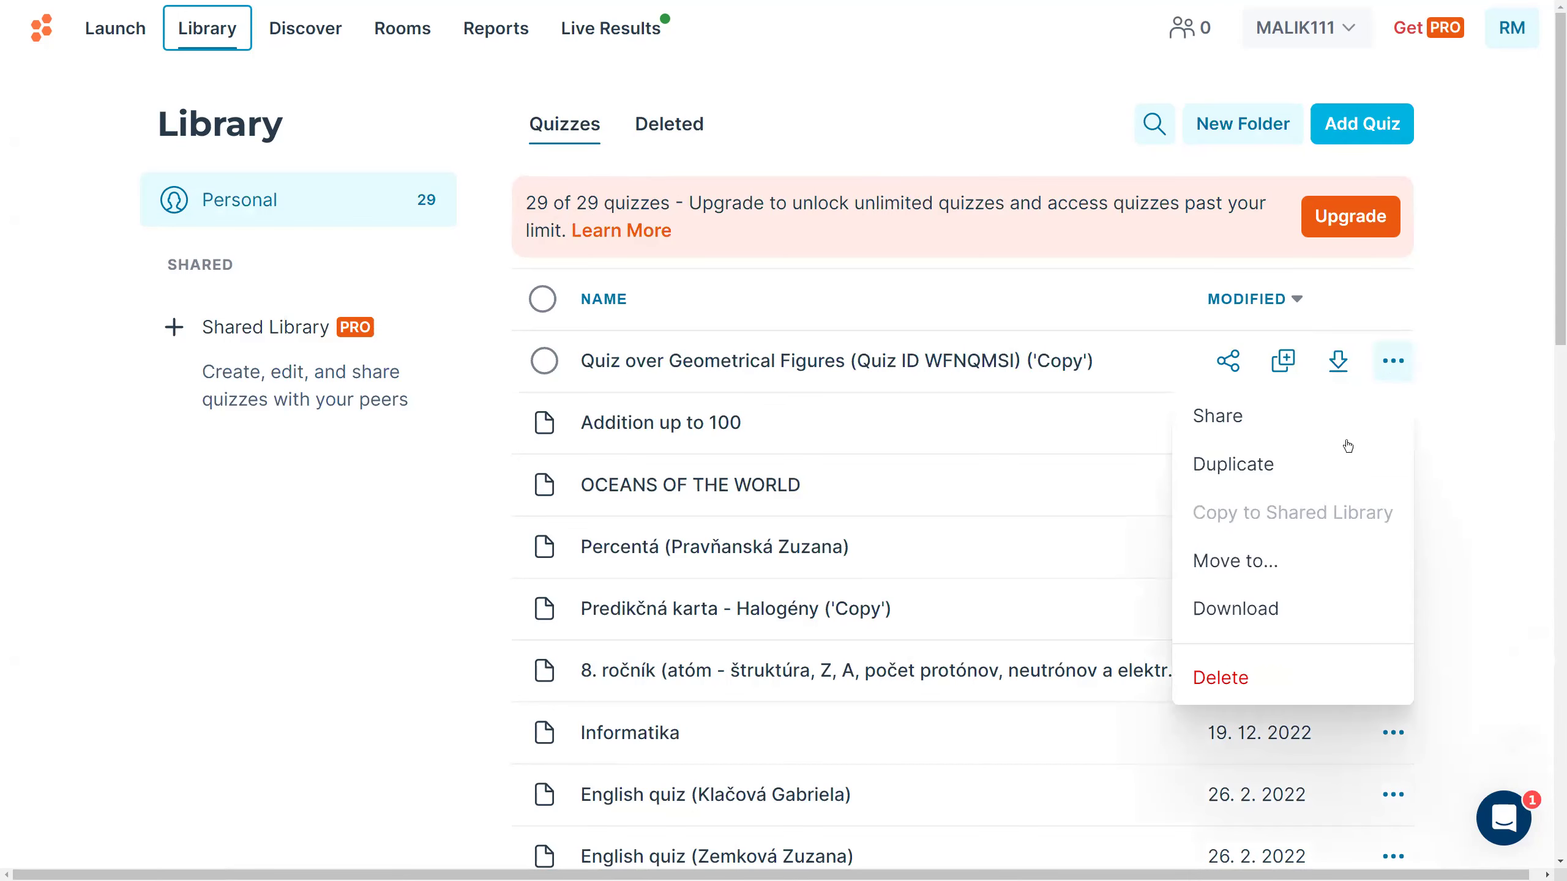
{"action": "left_click", "coordinate": [1230, 677]}
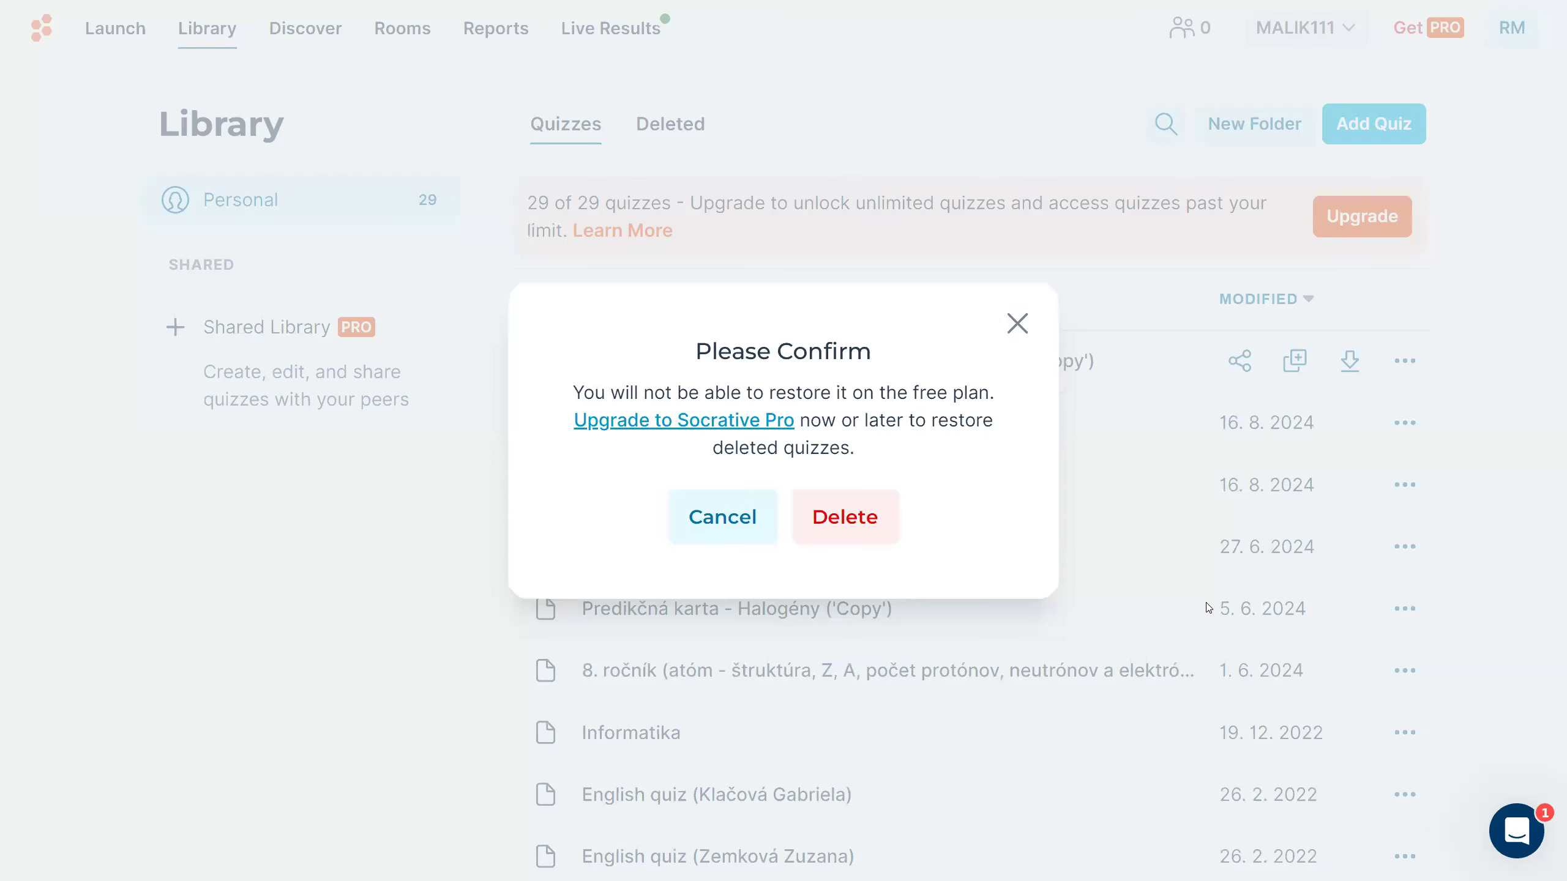
{"action": "left_click", "coordinate": [815, 522]}
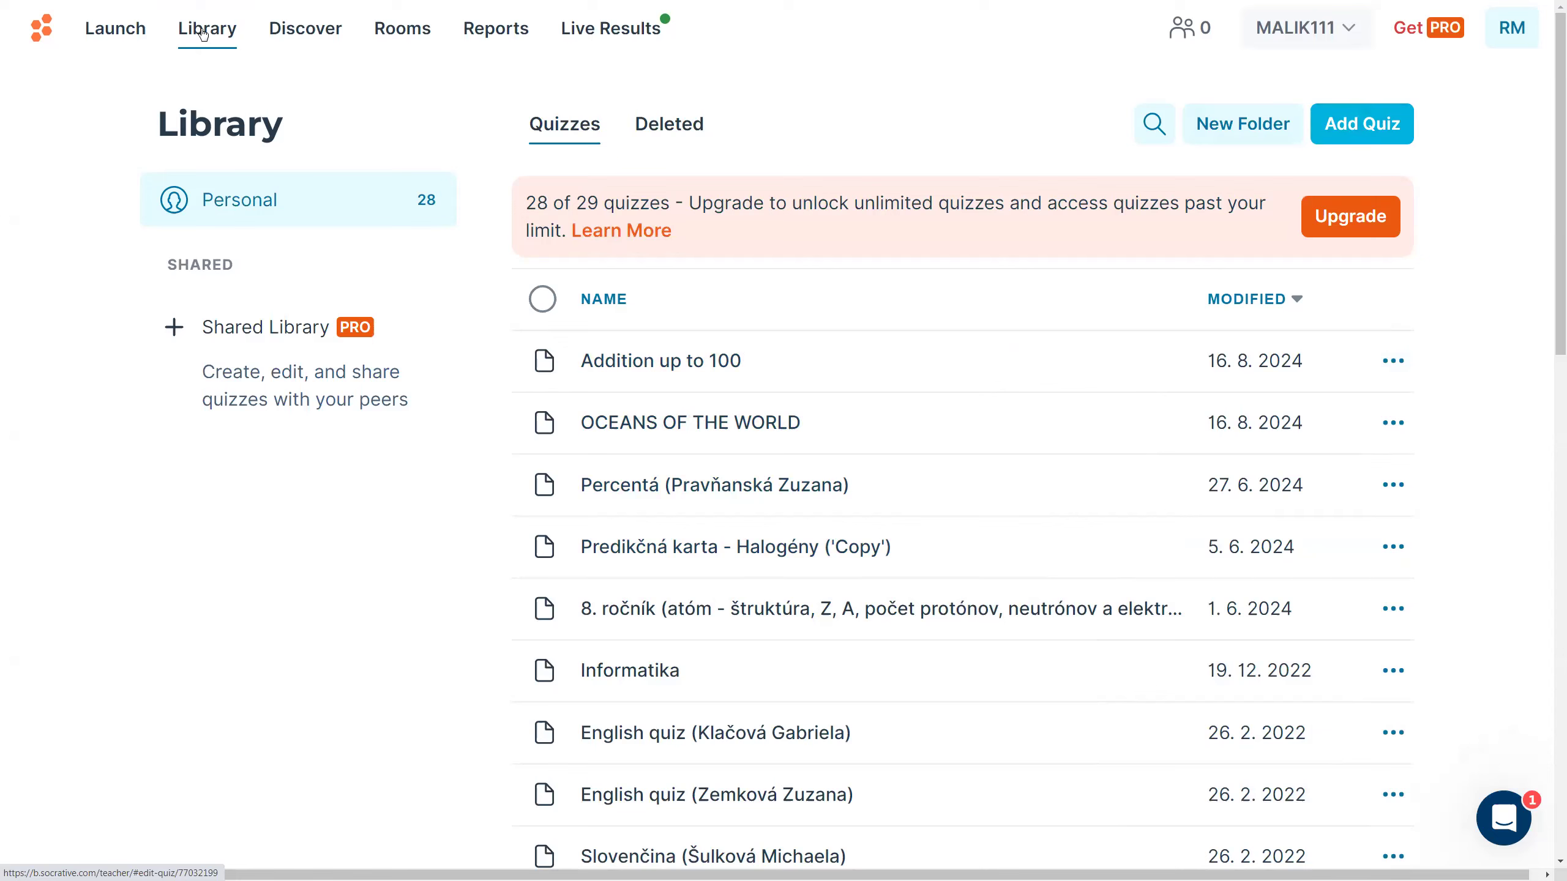
Step: Examine the quiz import options for SOC codes and spreadsheets, and close them without importing anything
{"action": "left_click", "coordinate": [1365, 127]}
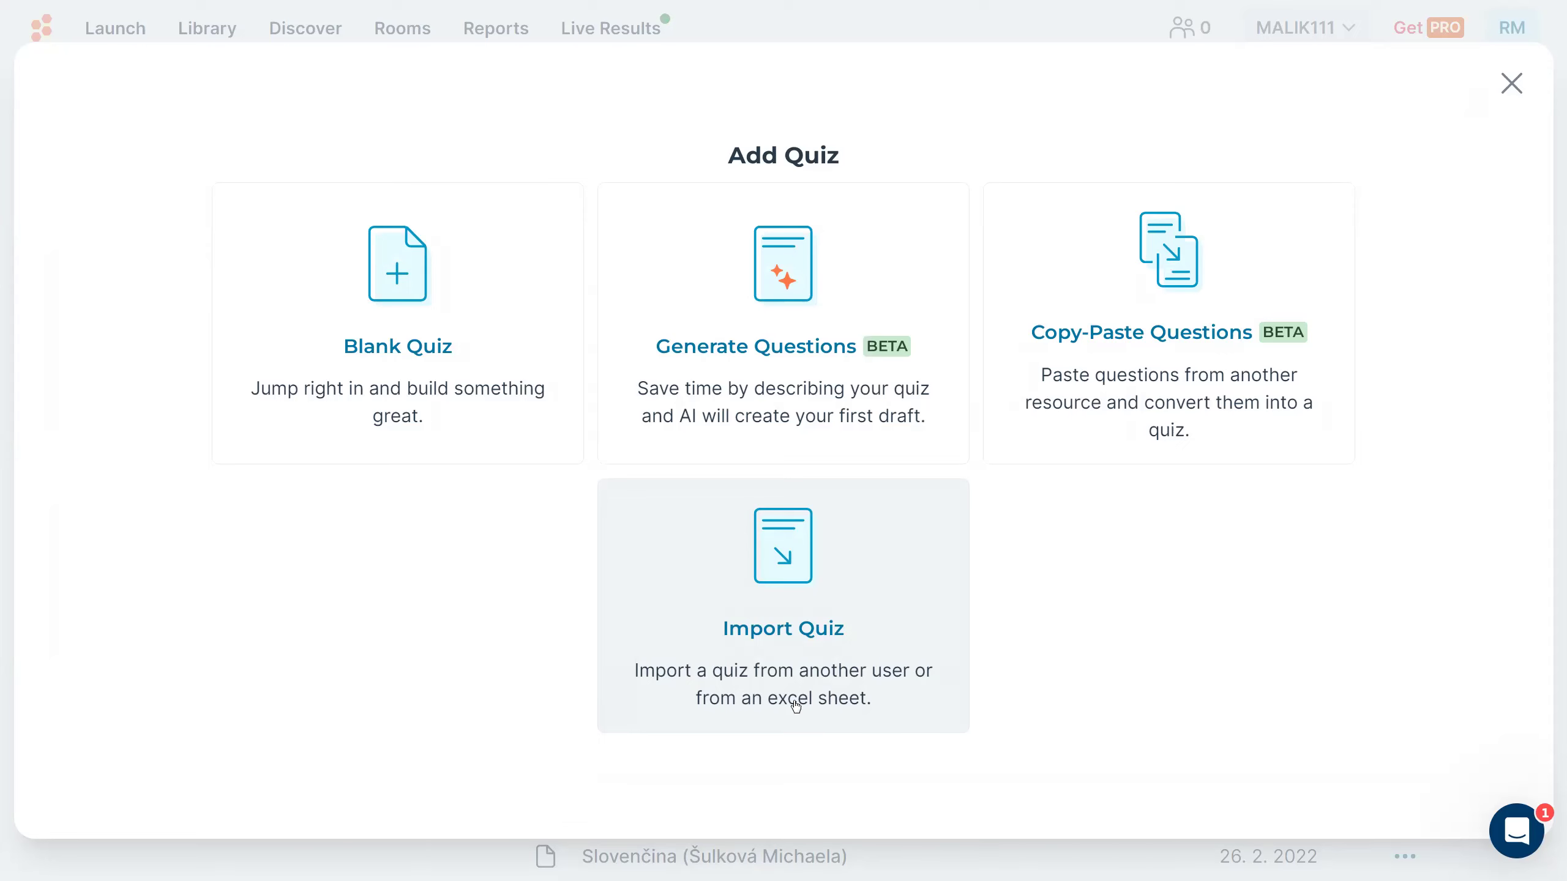
{"action": "left_click", "coordinate": [803, 615]}
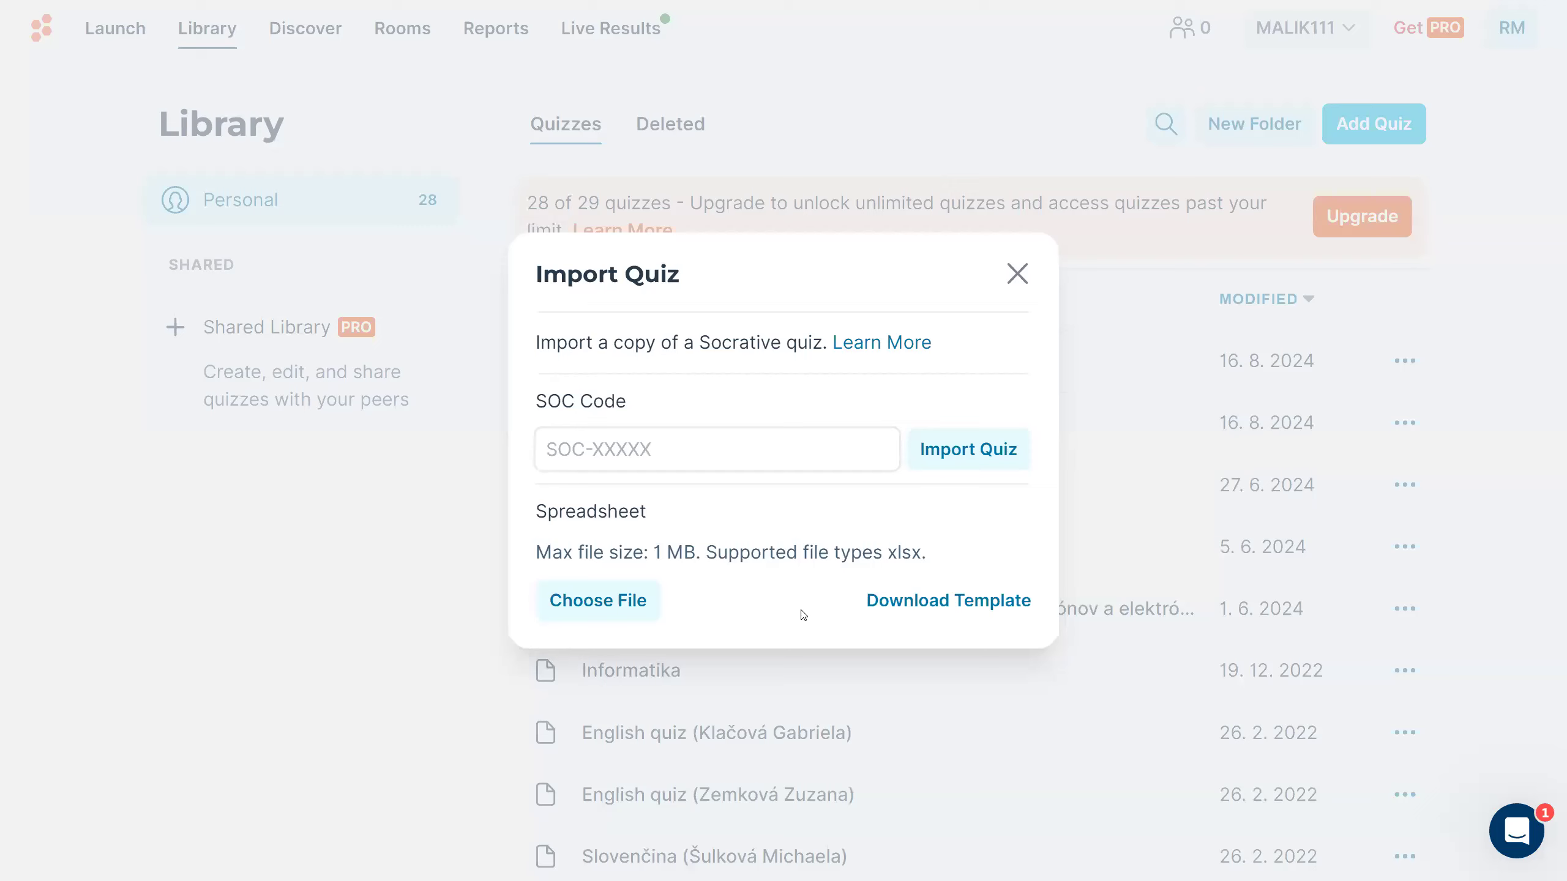
{"action": "left_click", "coordinate": [690, 455]}
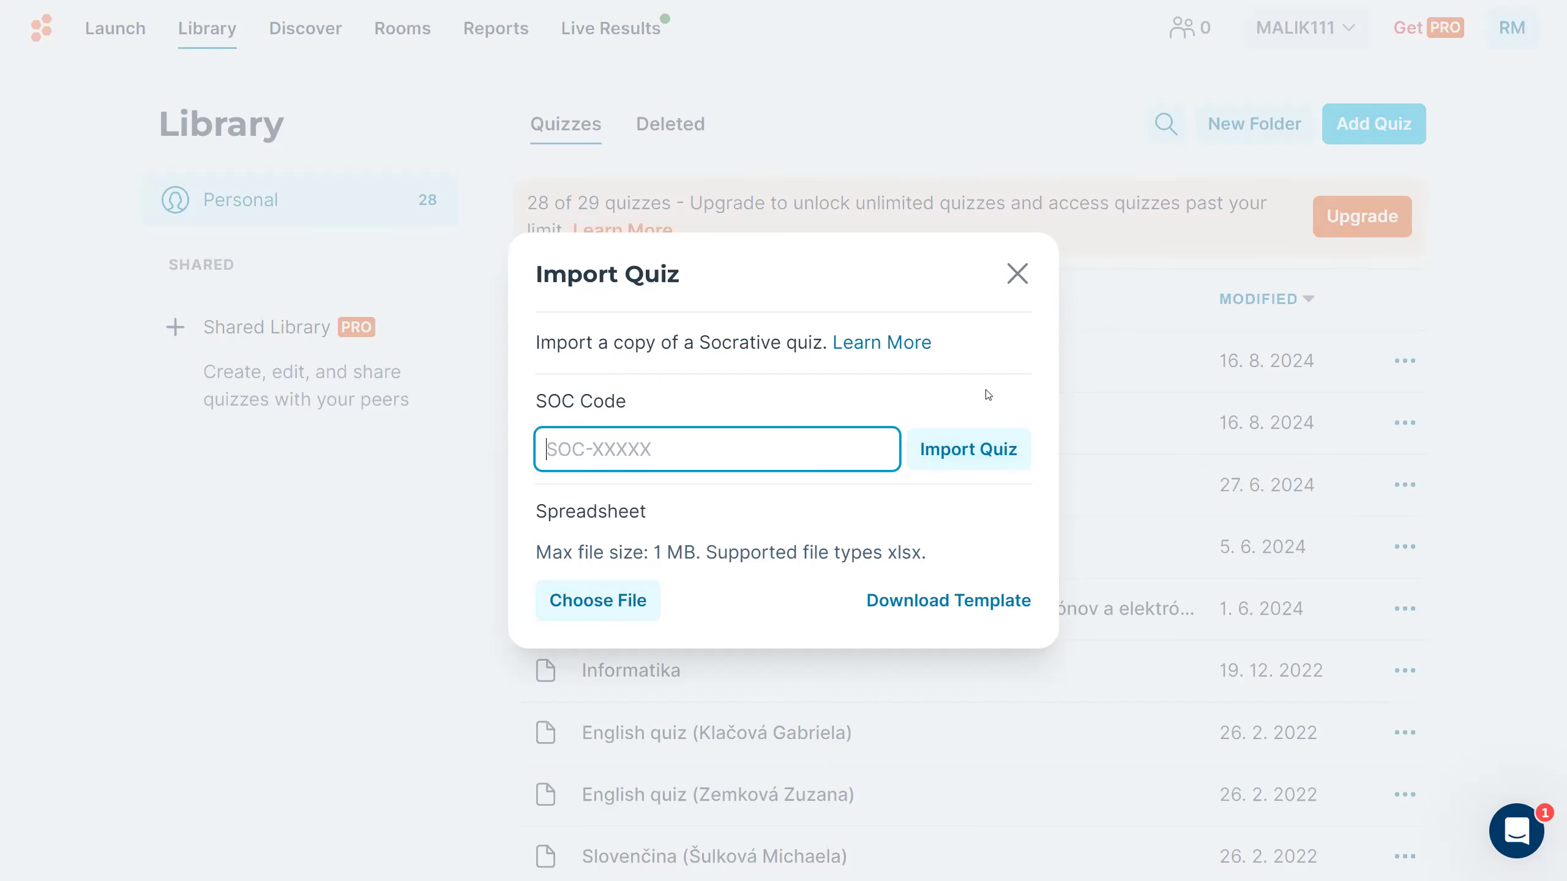
{"action": "left_click", "coordinate": [1027, 279]}
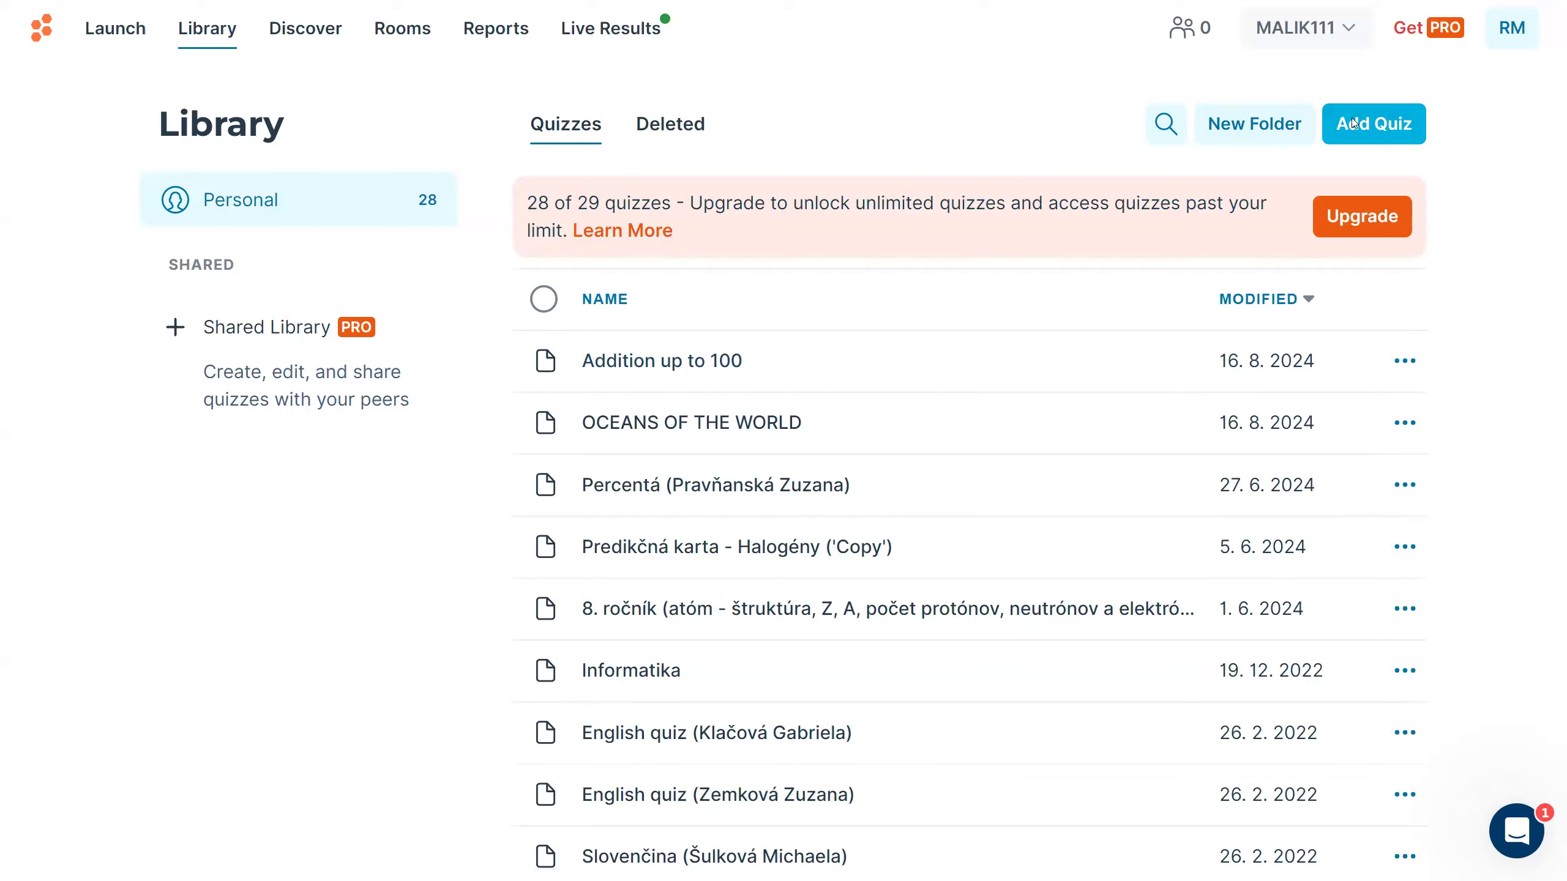
{"action": "left_click", "coordinate": [1332, 122]}
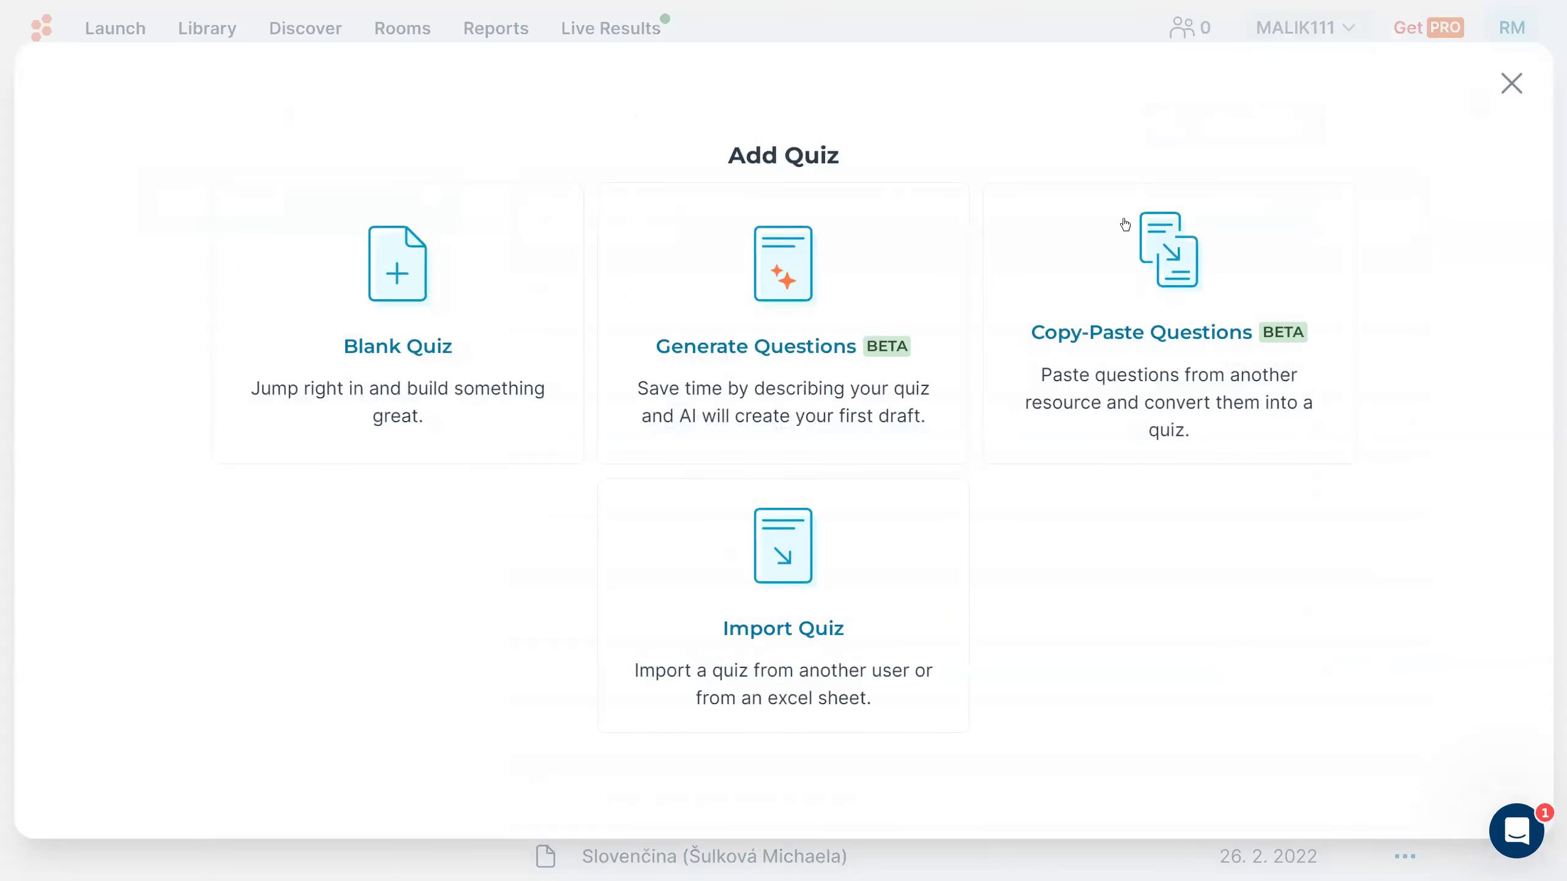
{"action": "left_click", "coordinate": [817, 572]}
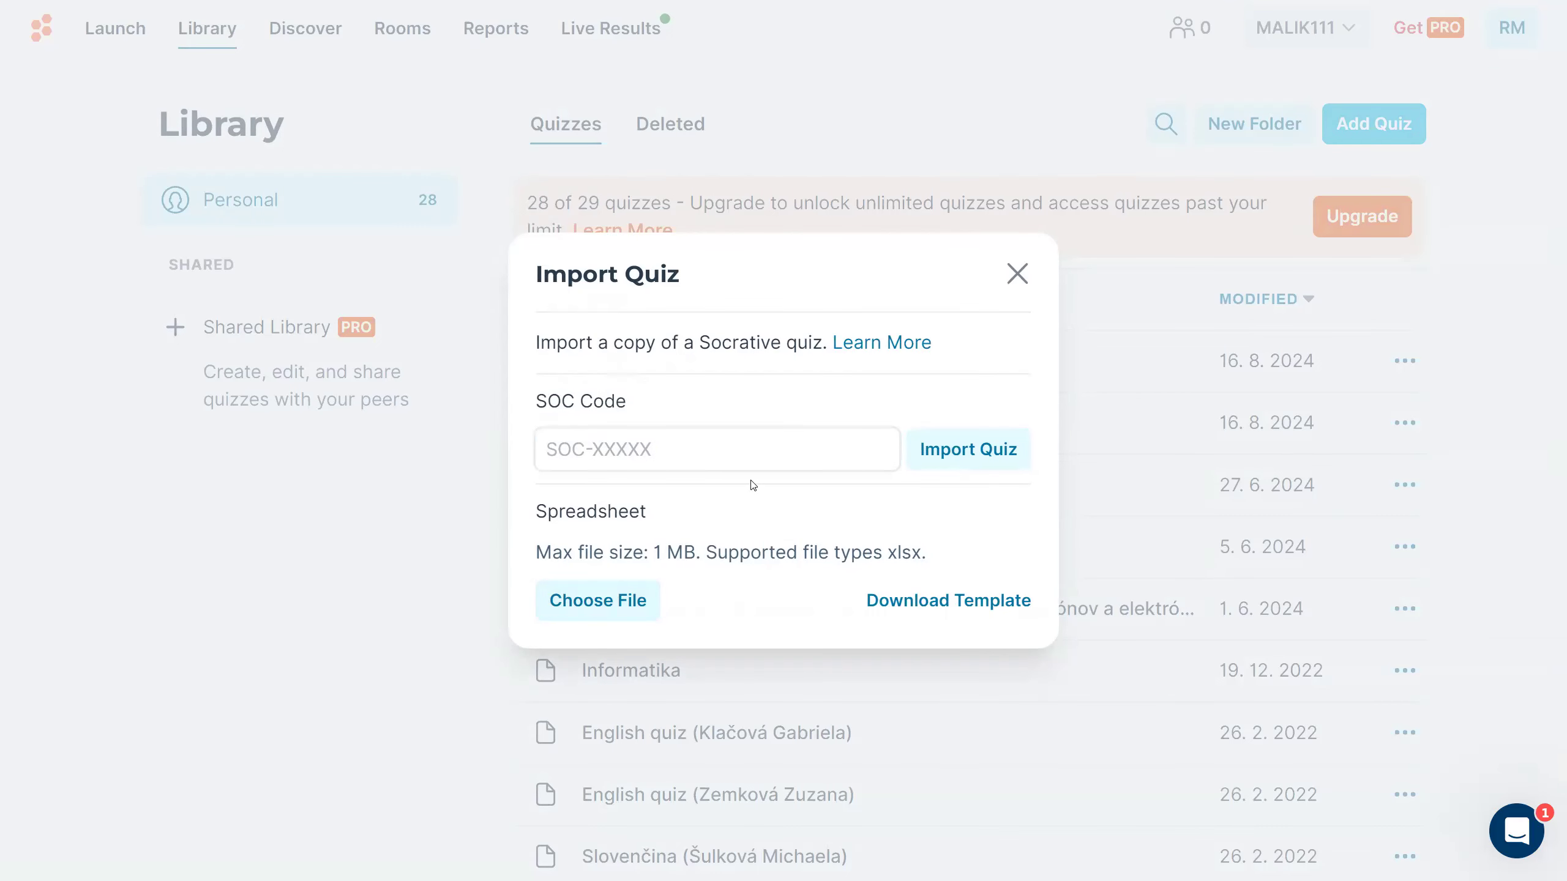
{"action": "left_click", "coordinate": [1016, 274]}
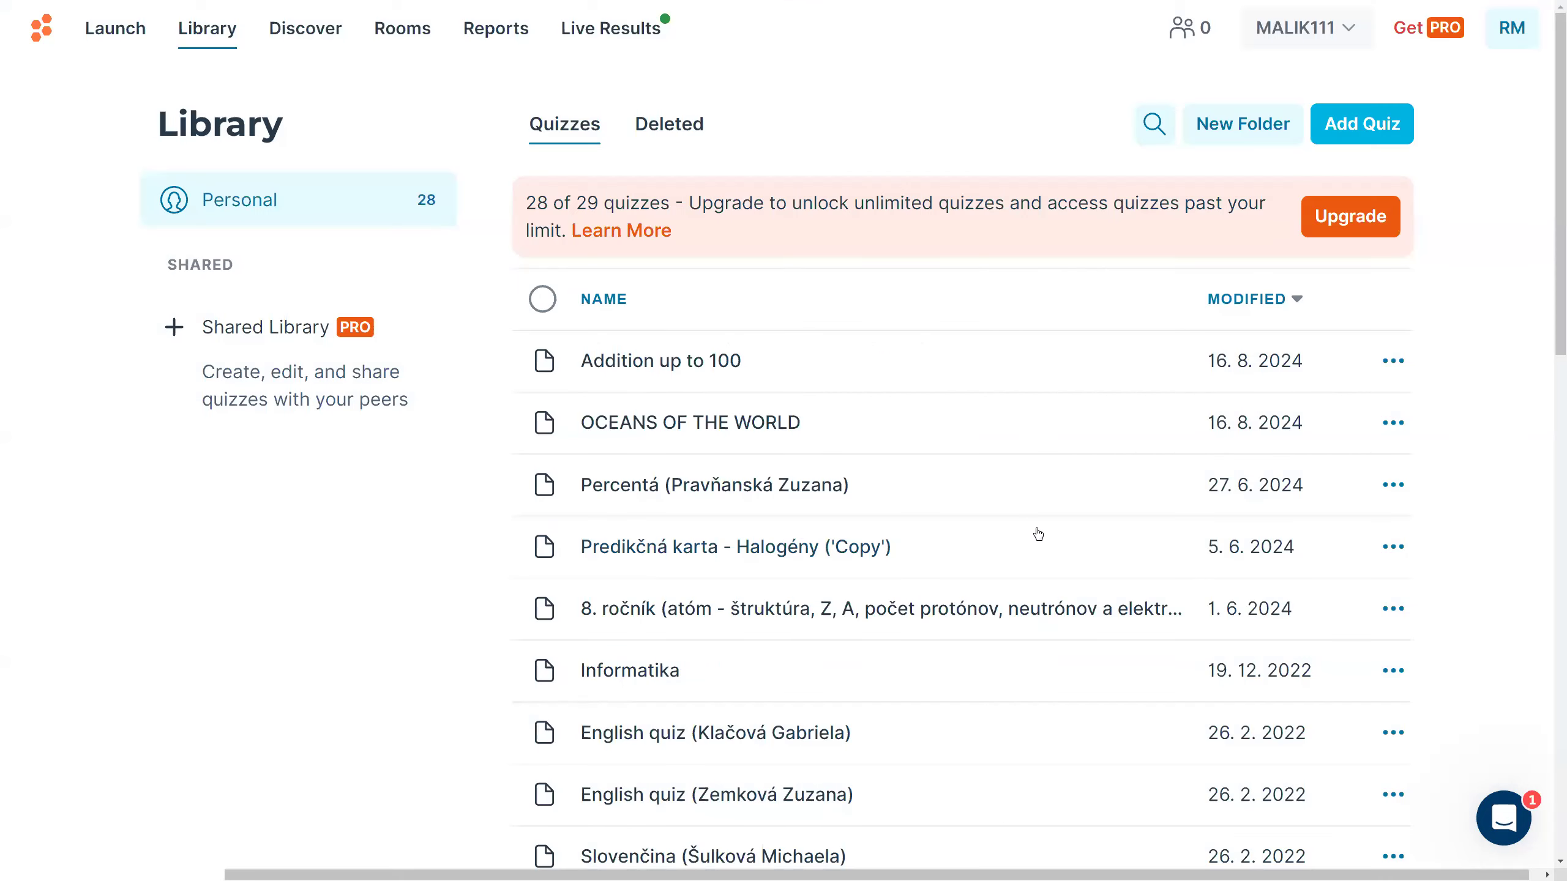
Step: Copy the import link of the "Addition up to 100" quiz, and save and exit the quiz
{"action": "left_click", "coordinate": [676, 372]}
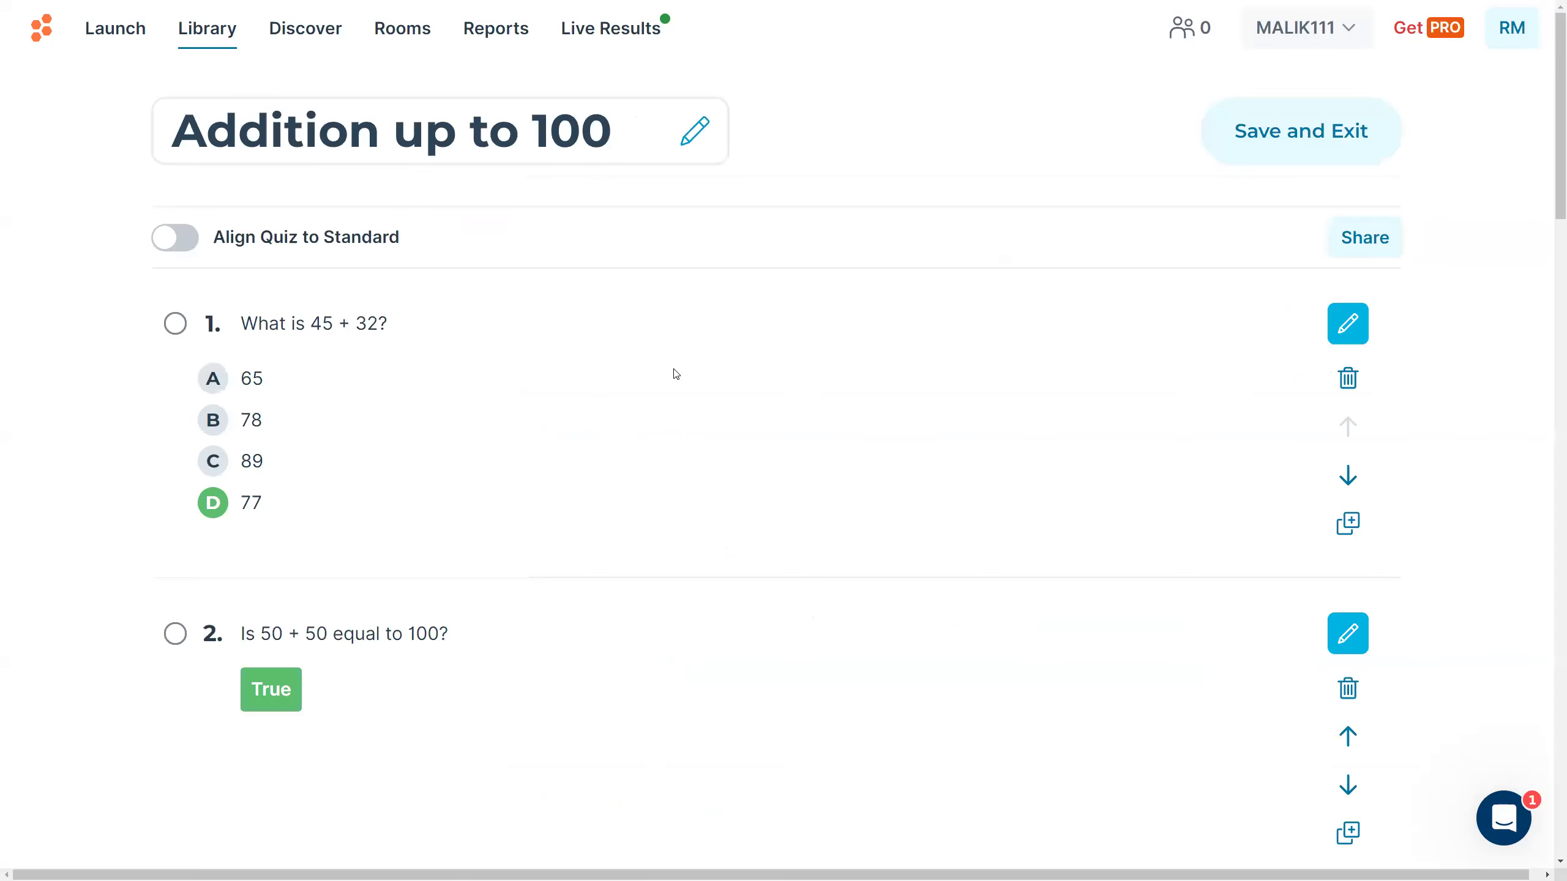
{"action": "left_click", "coordinate": [1339, 245]}
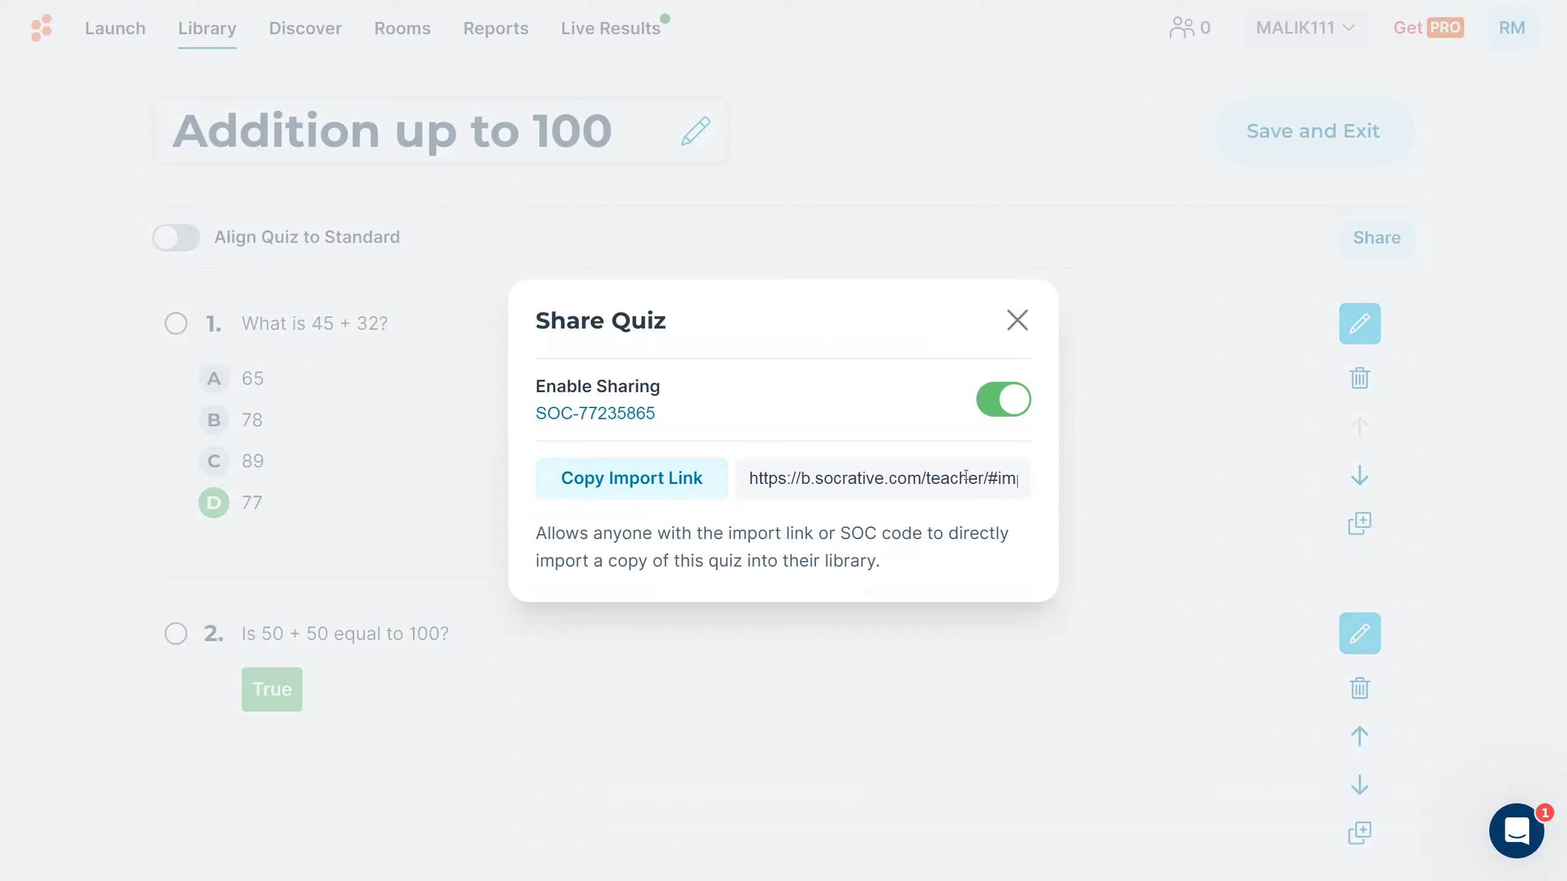
{"action": "left_click", "coordinate": [701, 490]}
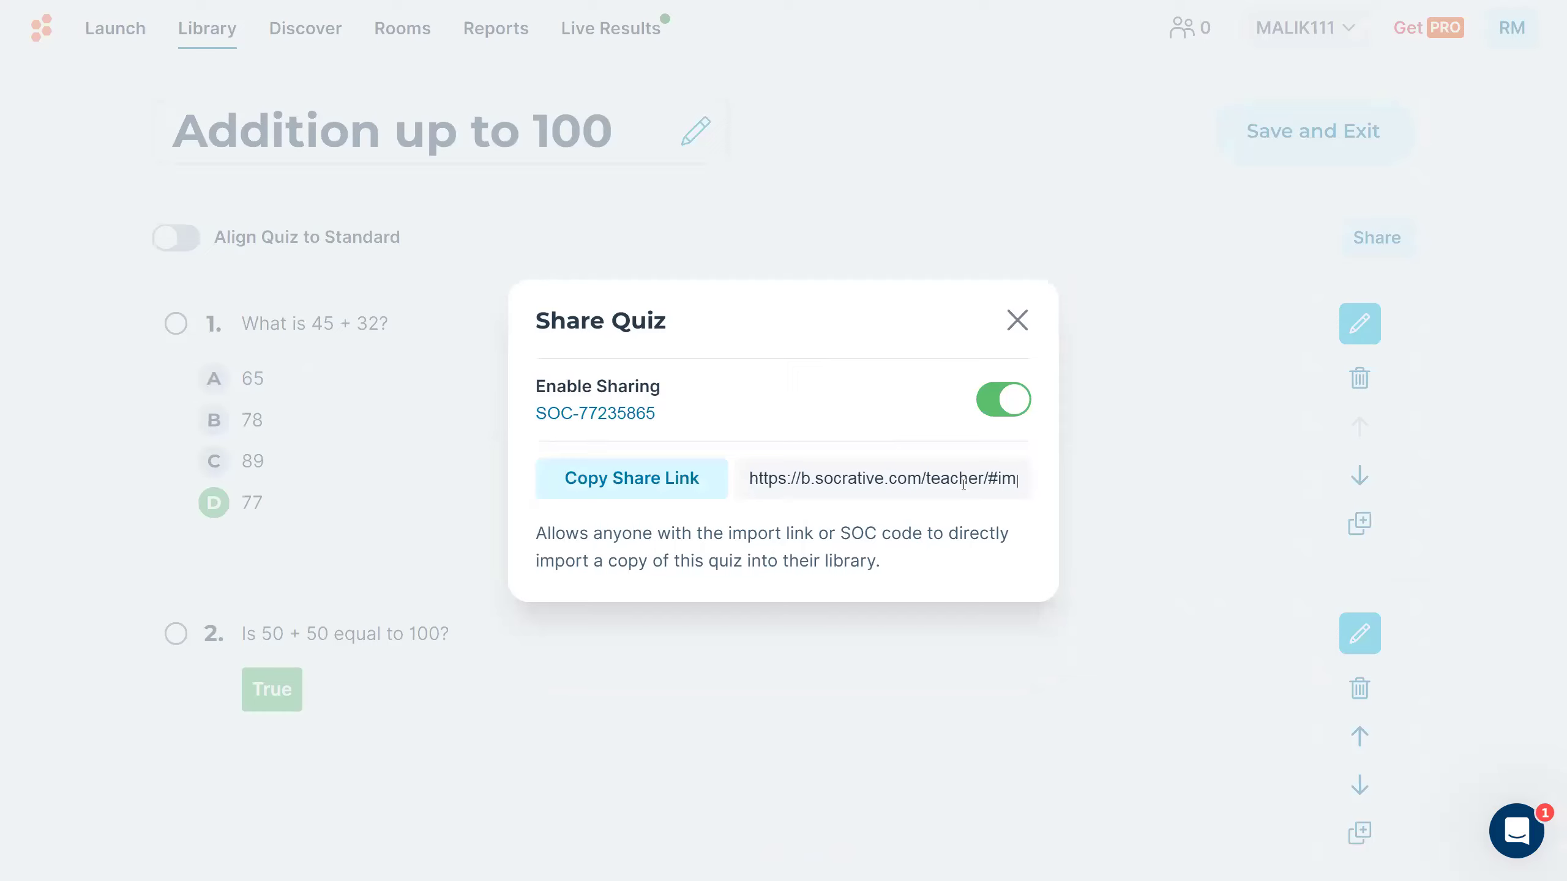
{"action": "left_click", "coordinate": [1017, 321]}
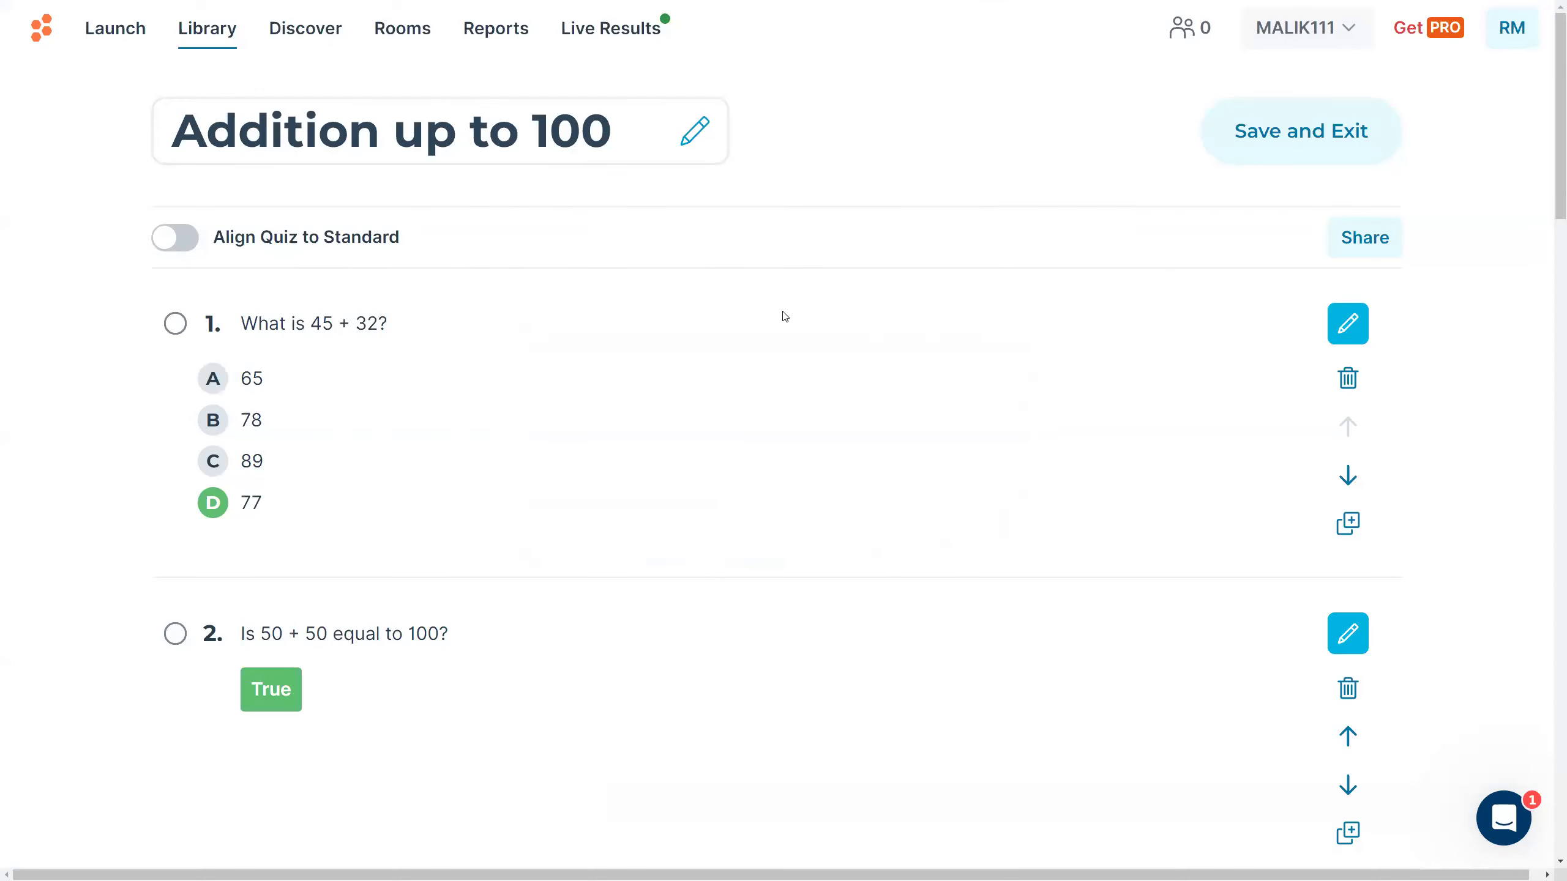
{"action": "left_click", "coordinate": [1290, 136]}
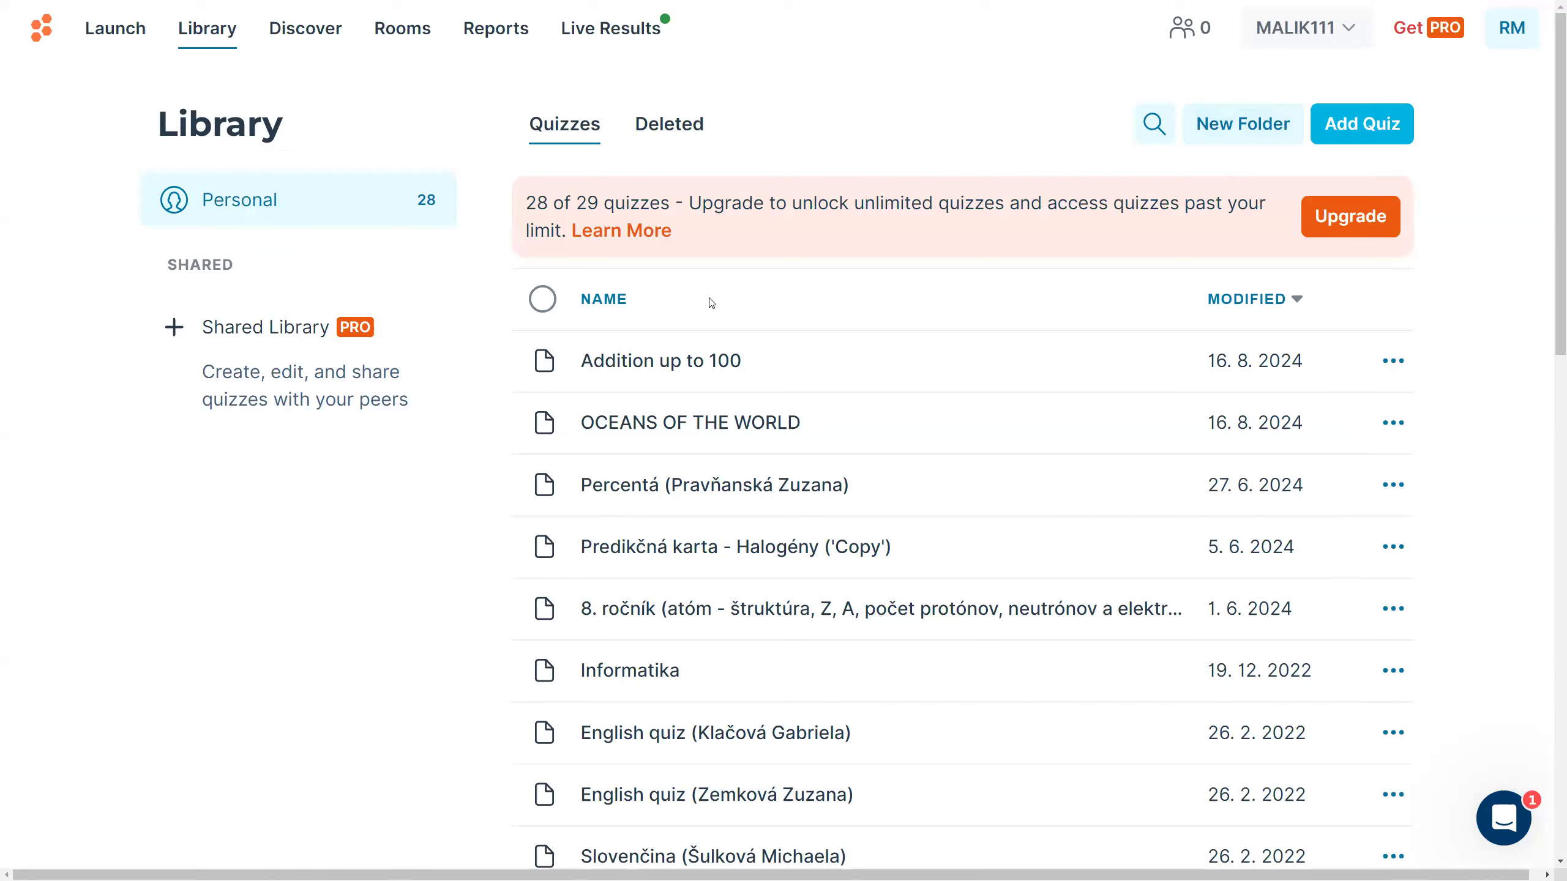
Step: Open the "OCEANS OF THE WORLD" quiz and copy its import link from the sharing options
{"action": "left_click", "coordinate": [735, 423]}
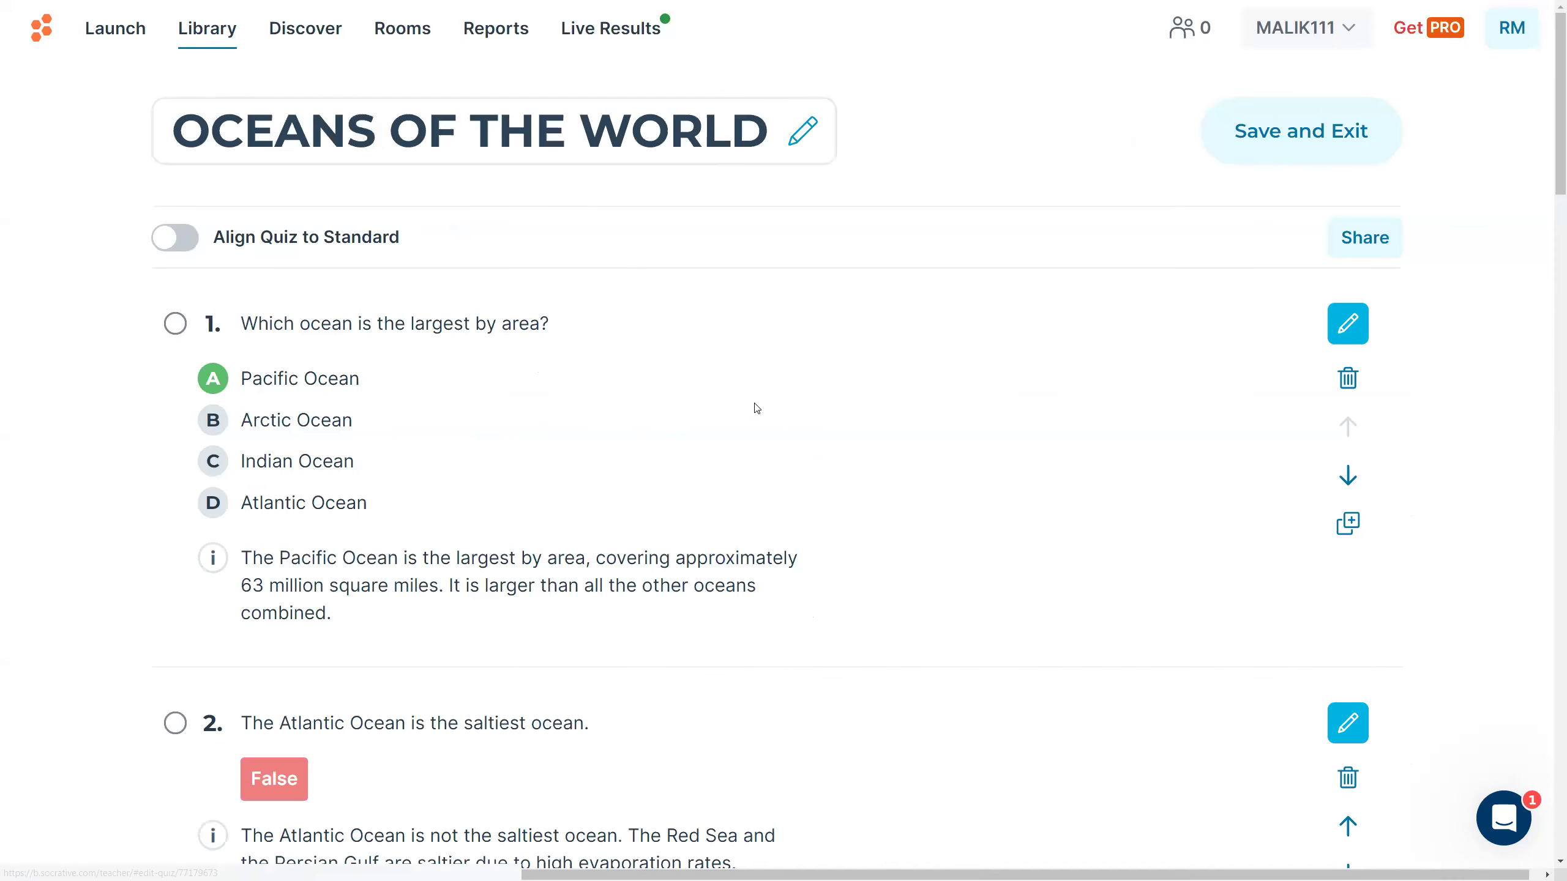
{"action": "left_click", "coordinate": [1371, 243]}
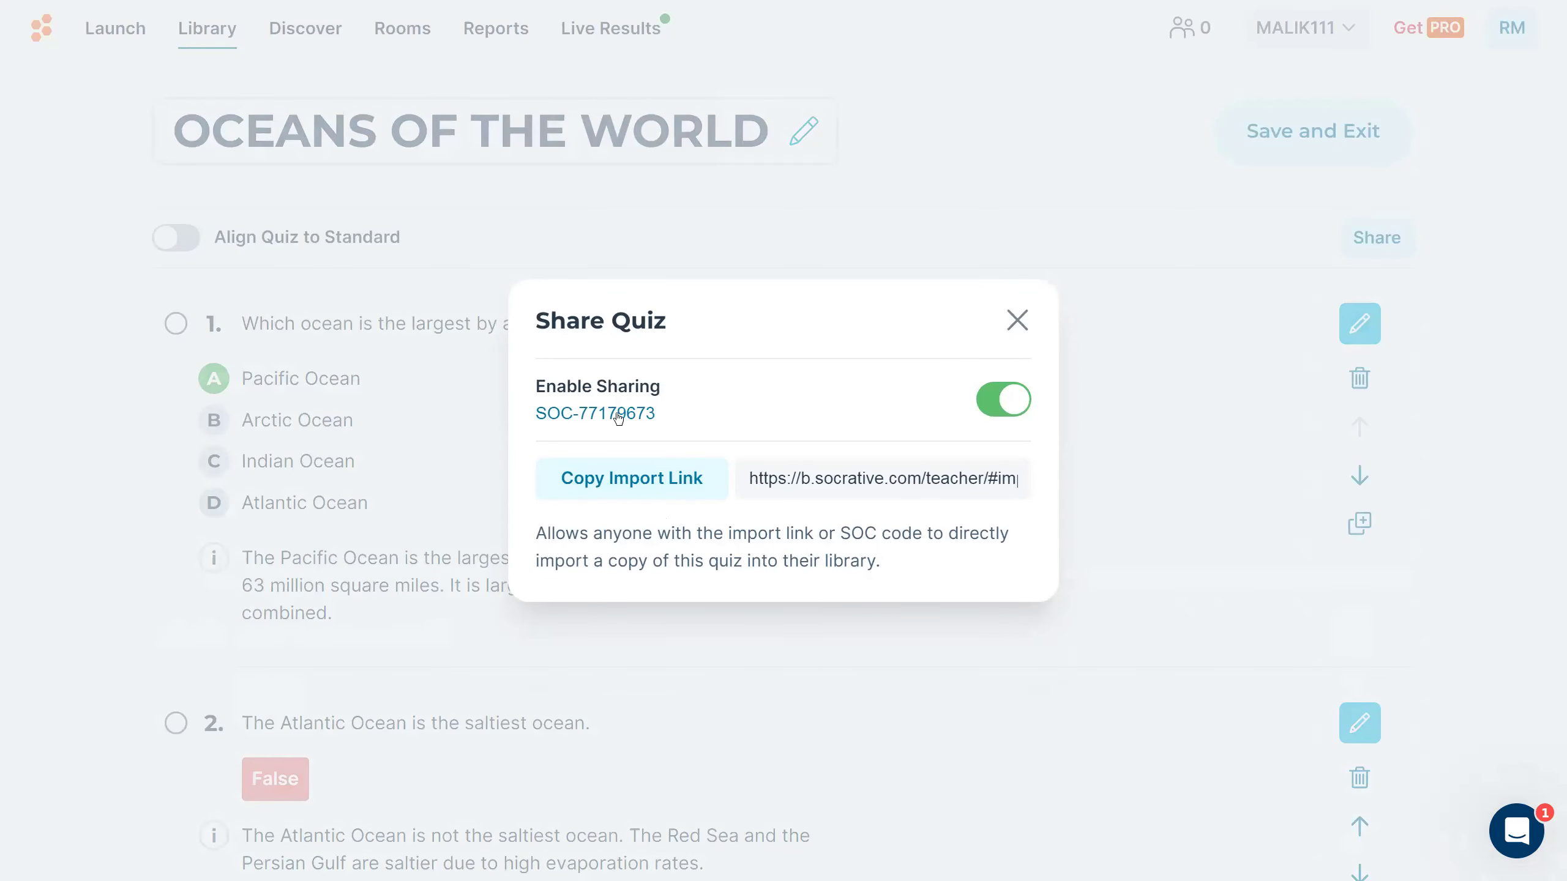
{"action": "left_click", "coordinate": [652, 492]}
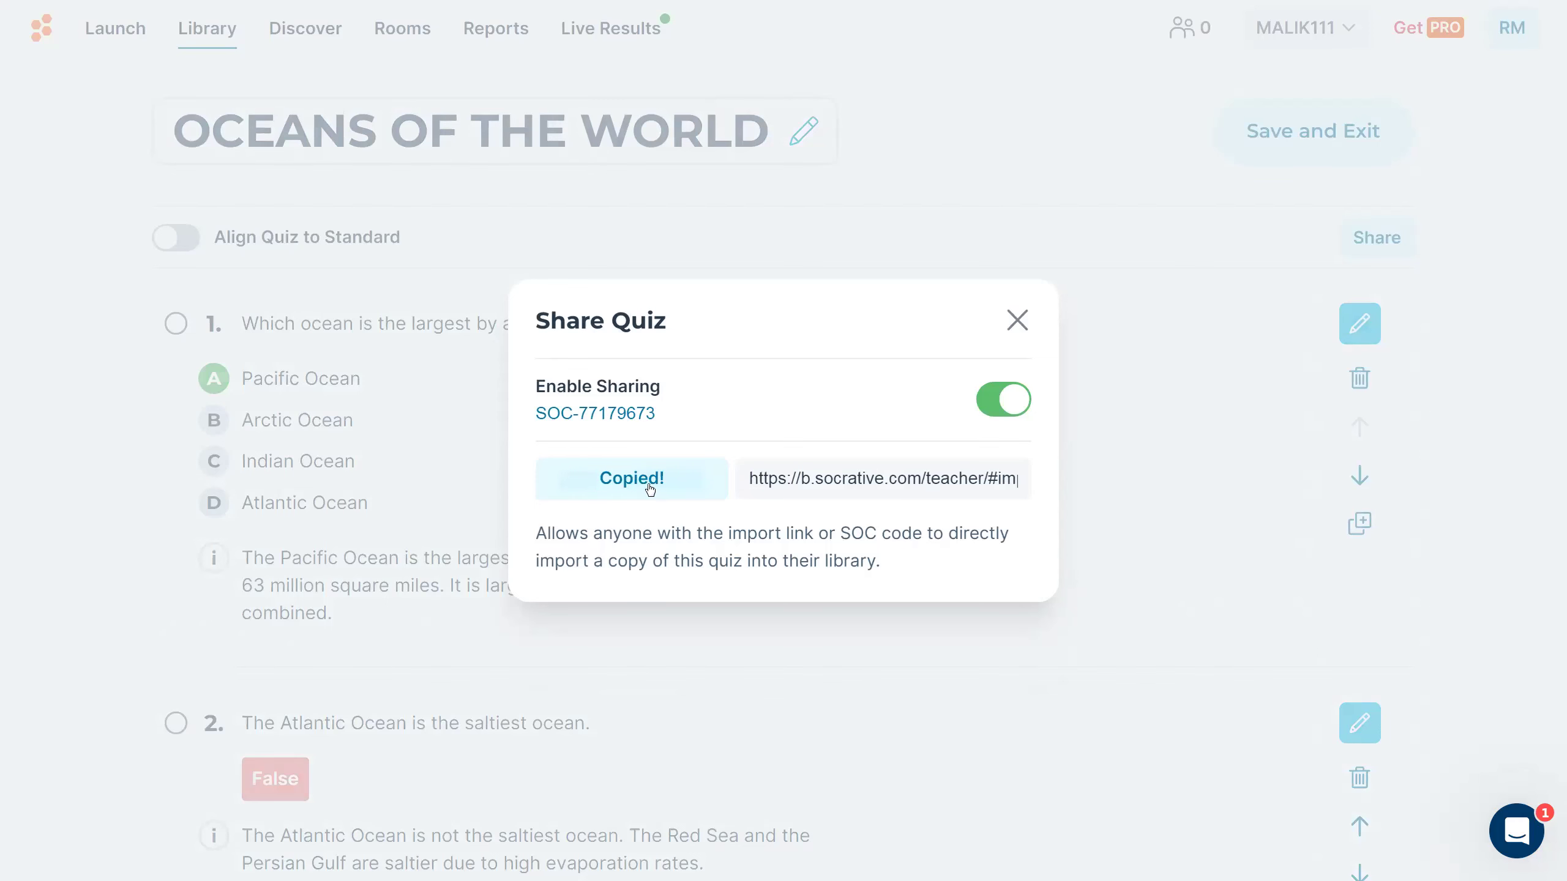
{"action": "left_click", "coordinate": [1017, 321]}
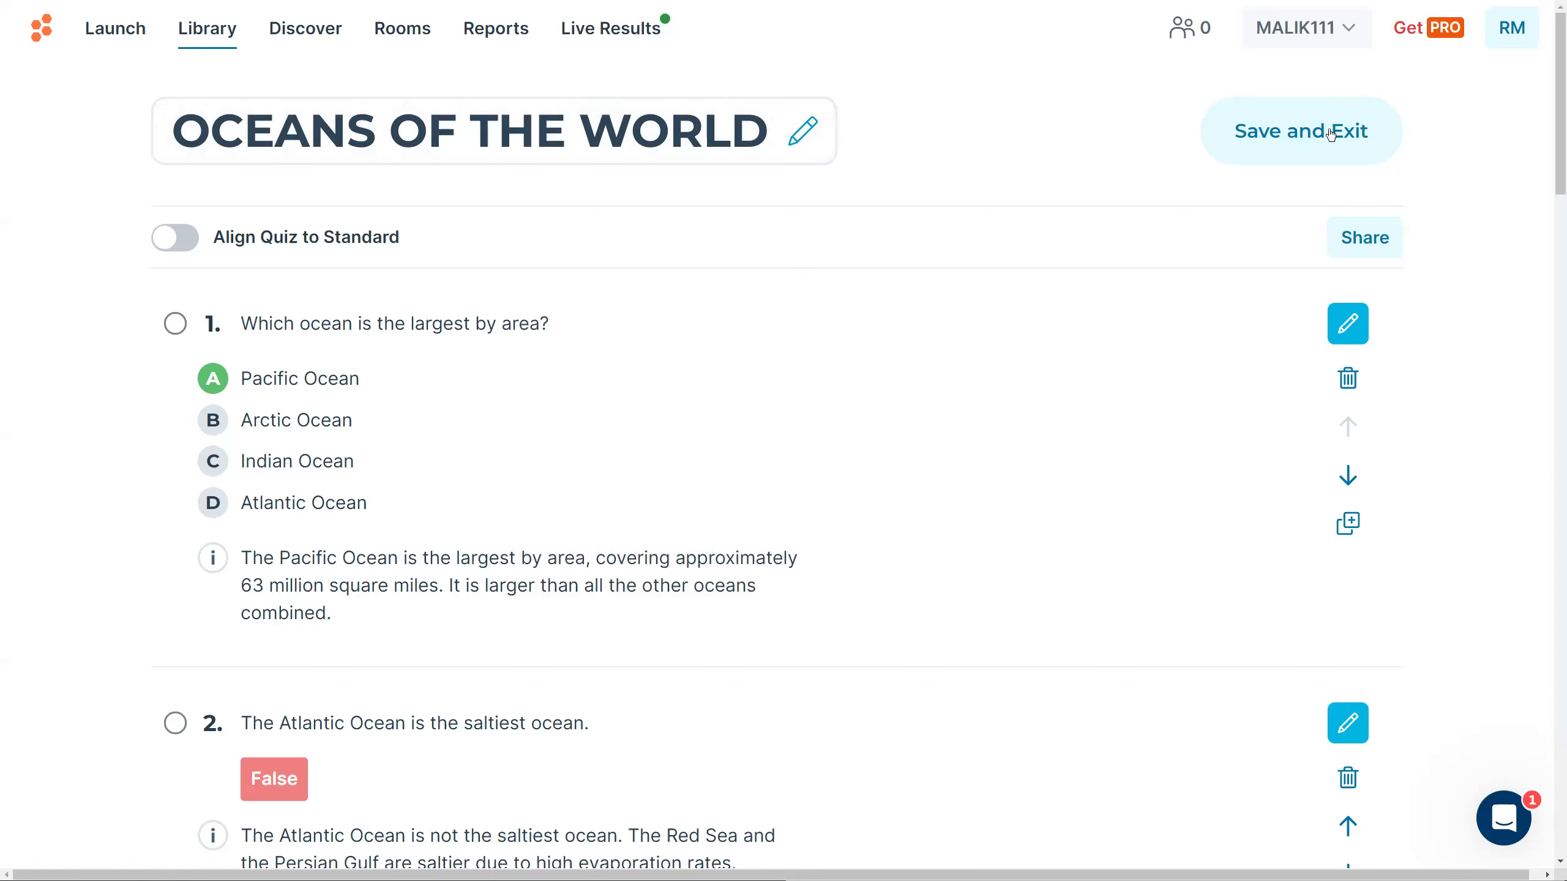
Step: Select the SOC code in the sharing options of "OCEANS OF THE WORLD", and save and exit the quiz
{"action": "left_click", "coordinate": [1363, 233]}
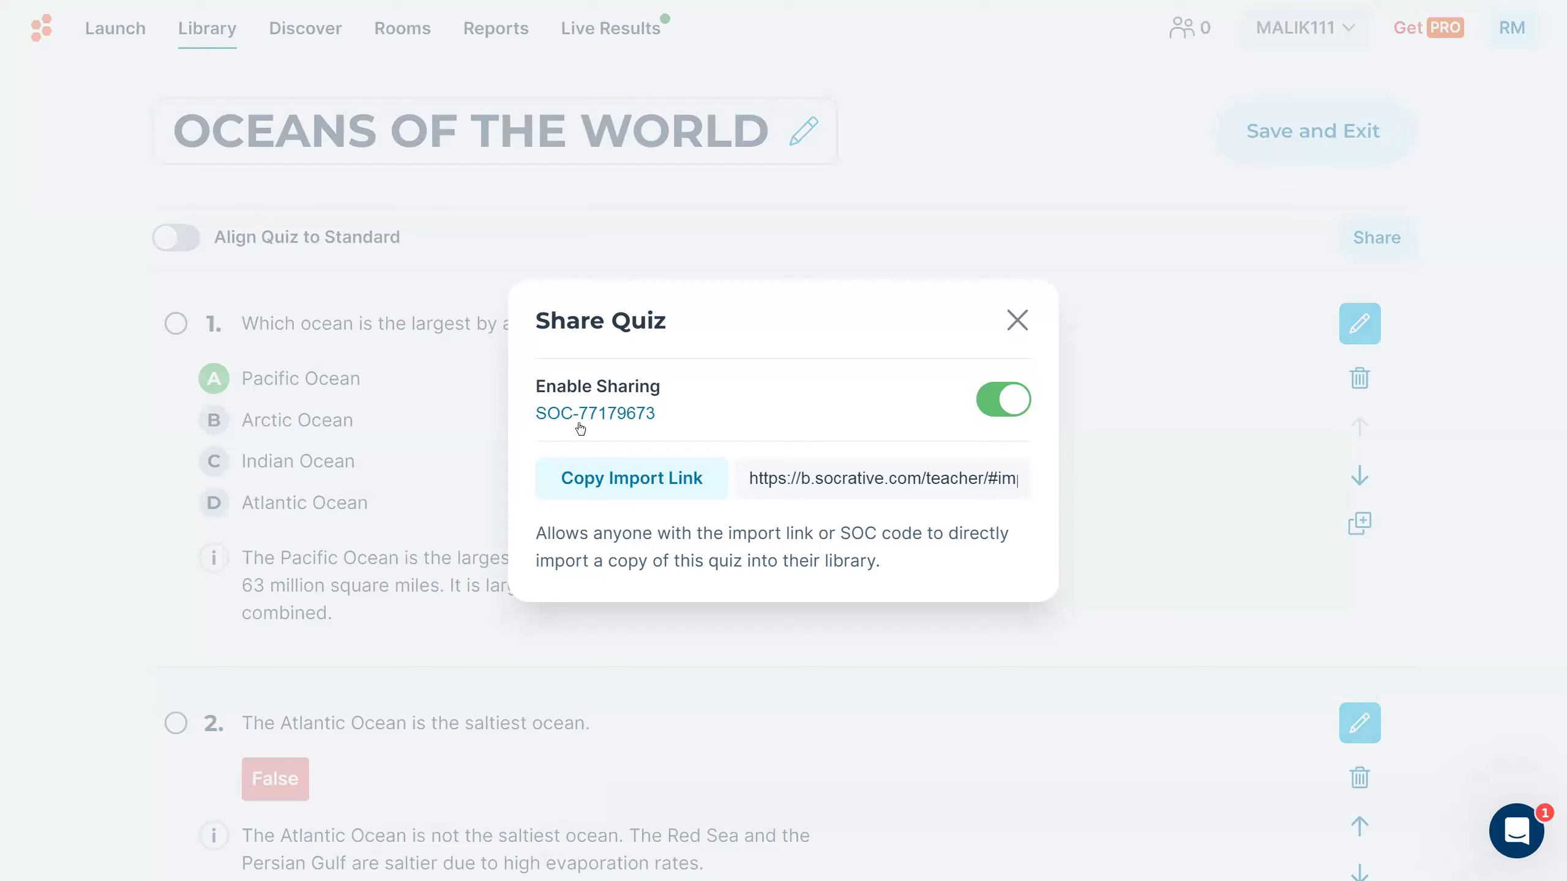
{"action": "left_click_drag", "start_coordinate": [655, 415], "coordinate": [491, 405]}
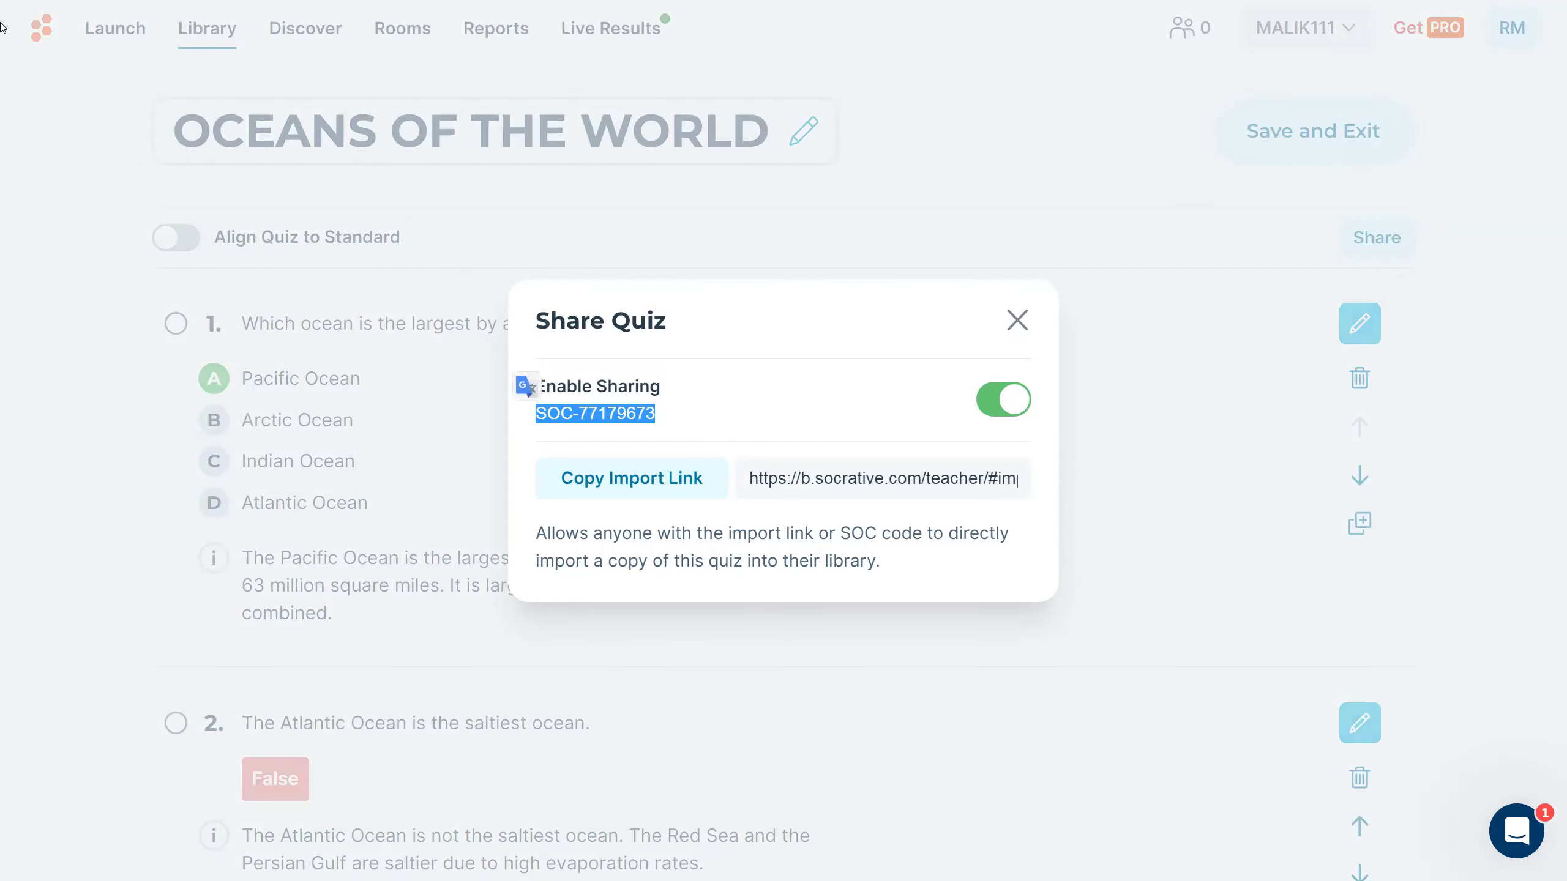
{"action": "left_click", "coordinate": [1015, 321]}
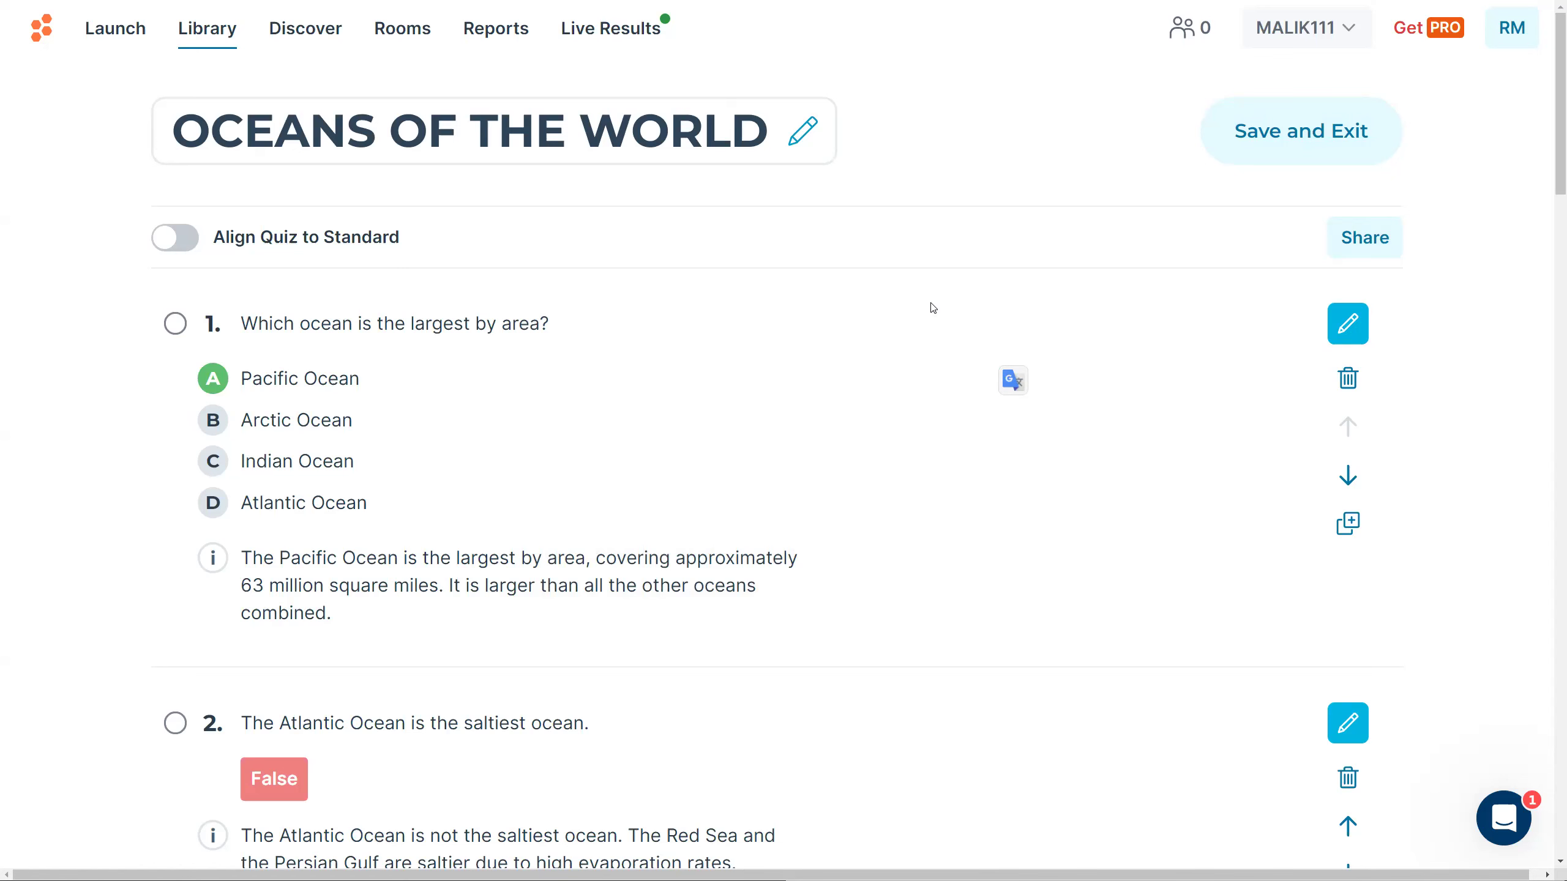
{"action": "left_click", "coordinate": [1301, 131]}
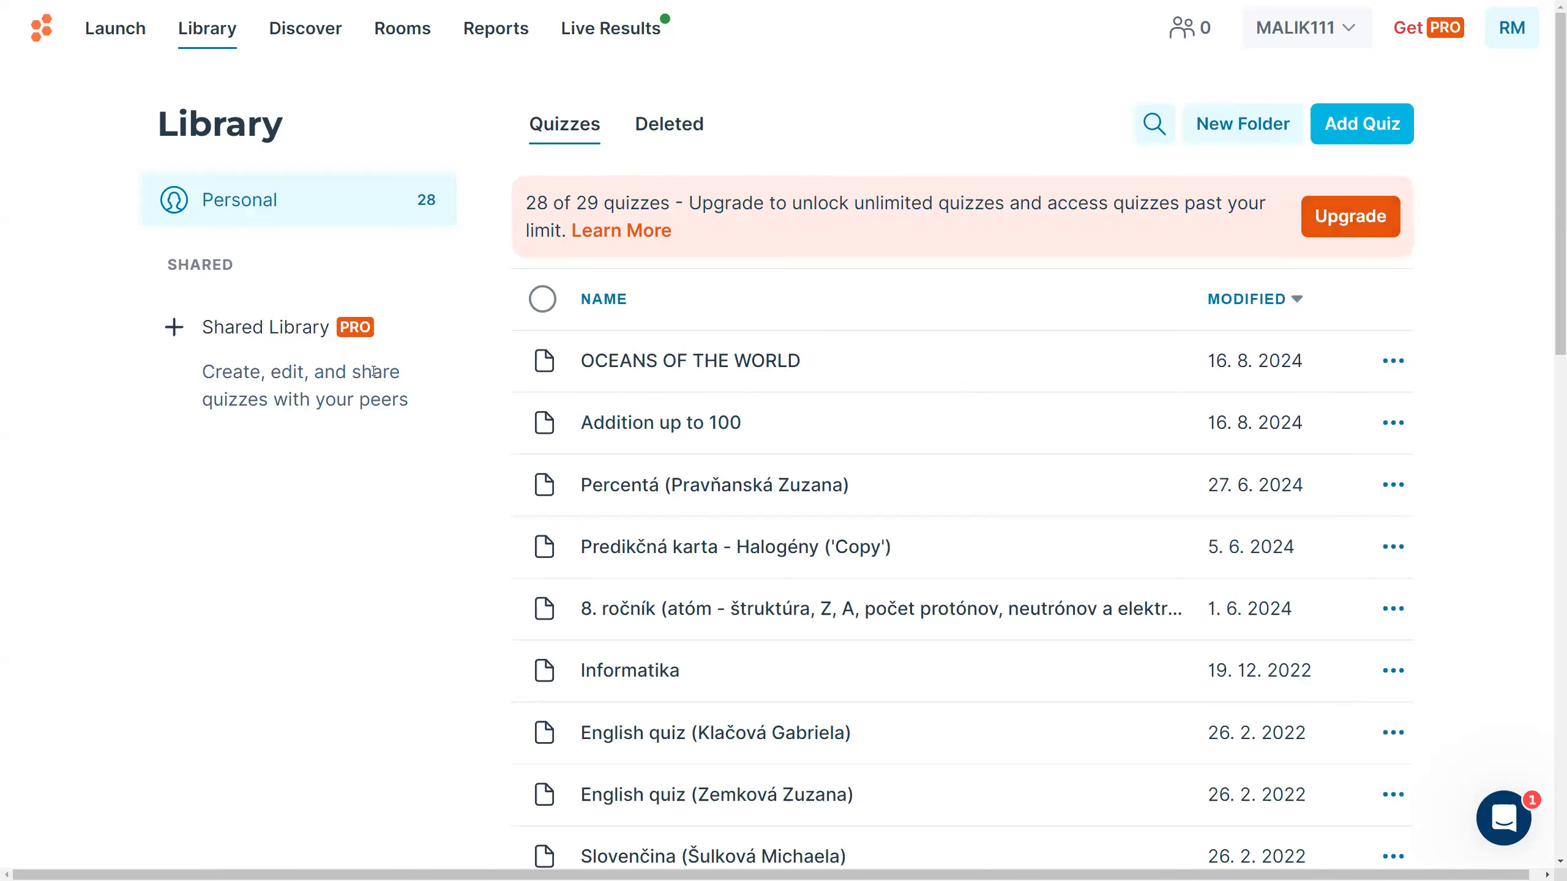
Step: Create a blank quiz and title it "Geografia - Chorvátsko"
{"action": "left_click", "coordinate": [1345, 131]}
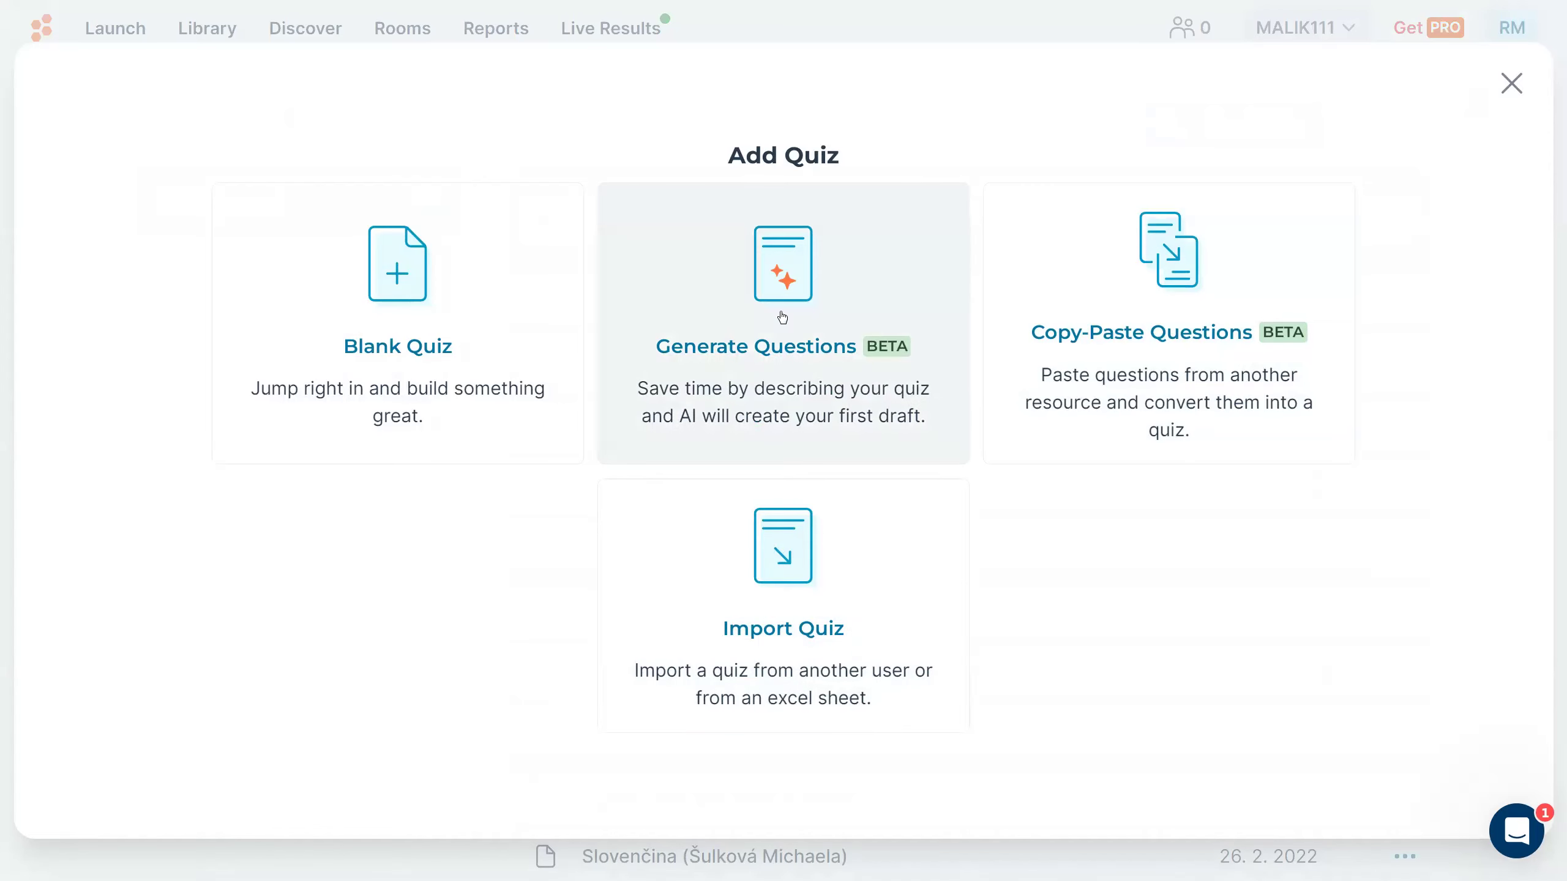
{"action": "left_click", "coordinate": [380, 322]}
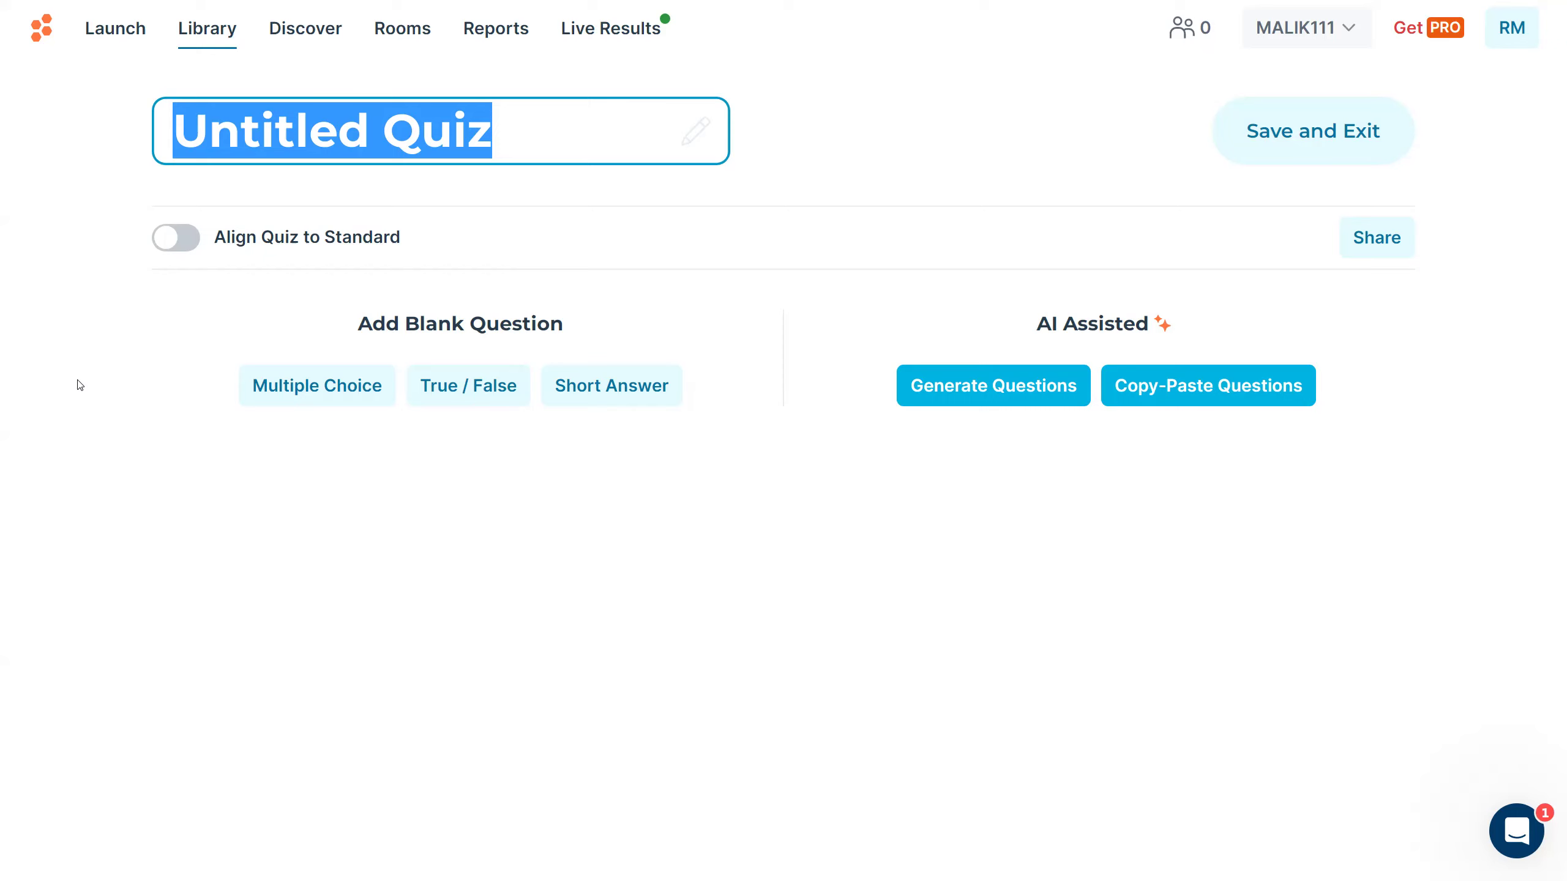
{"action": "type", "text": "Geografia "}
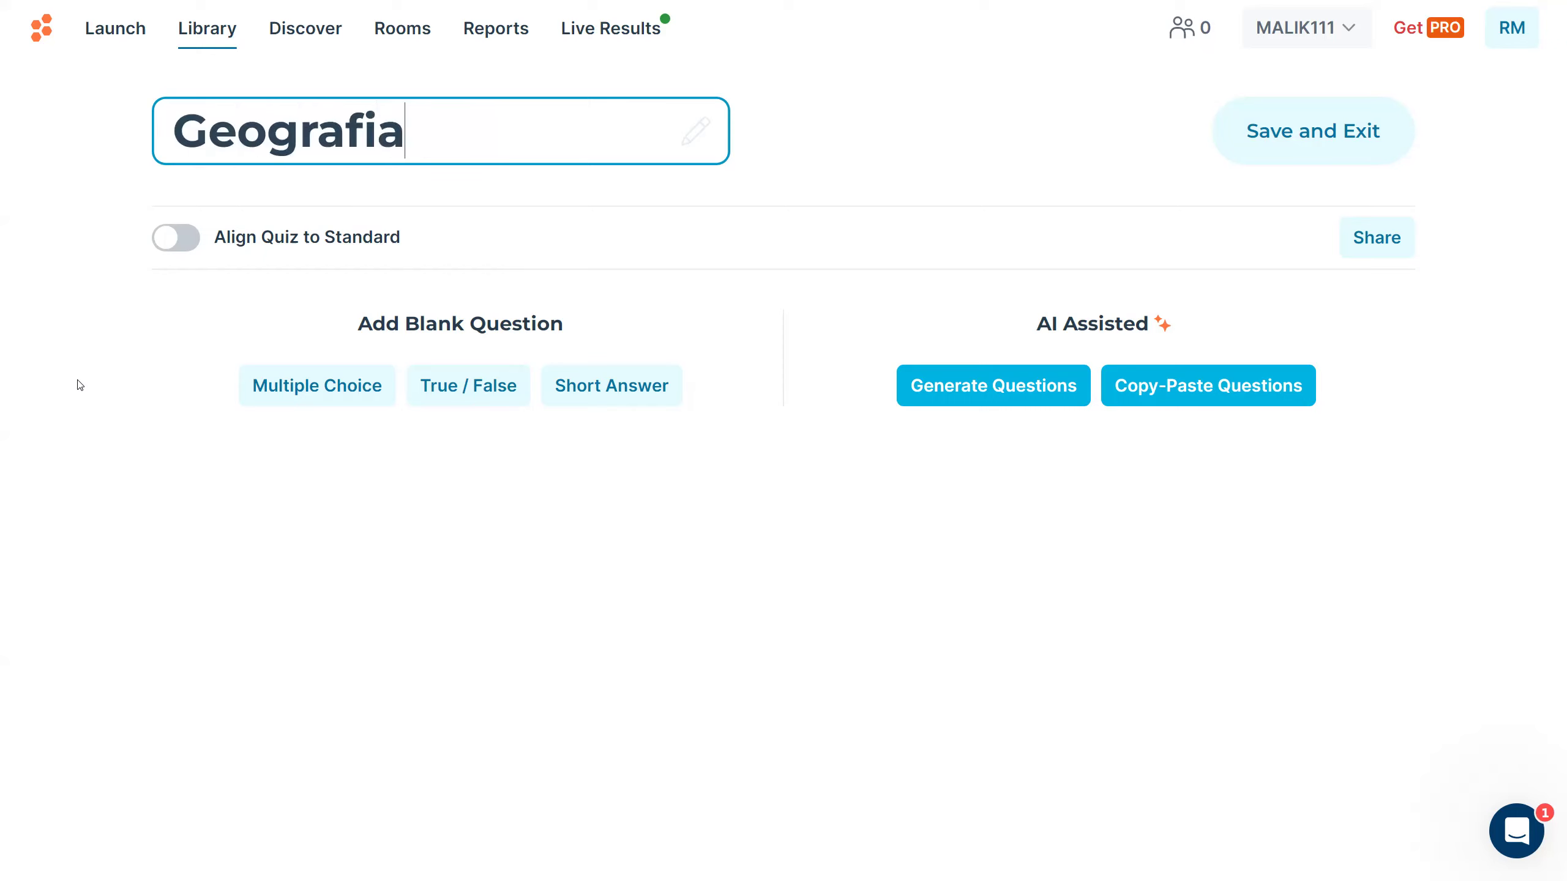
{"action": "type", "text": "- cH"}
{"action": "key", "text": "BackSpace"}
{"action": "key", "text": "BackSpace"}
{"action": "type", "text": "Chorvátsko"}
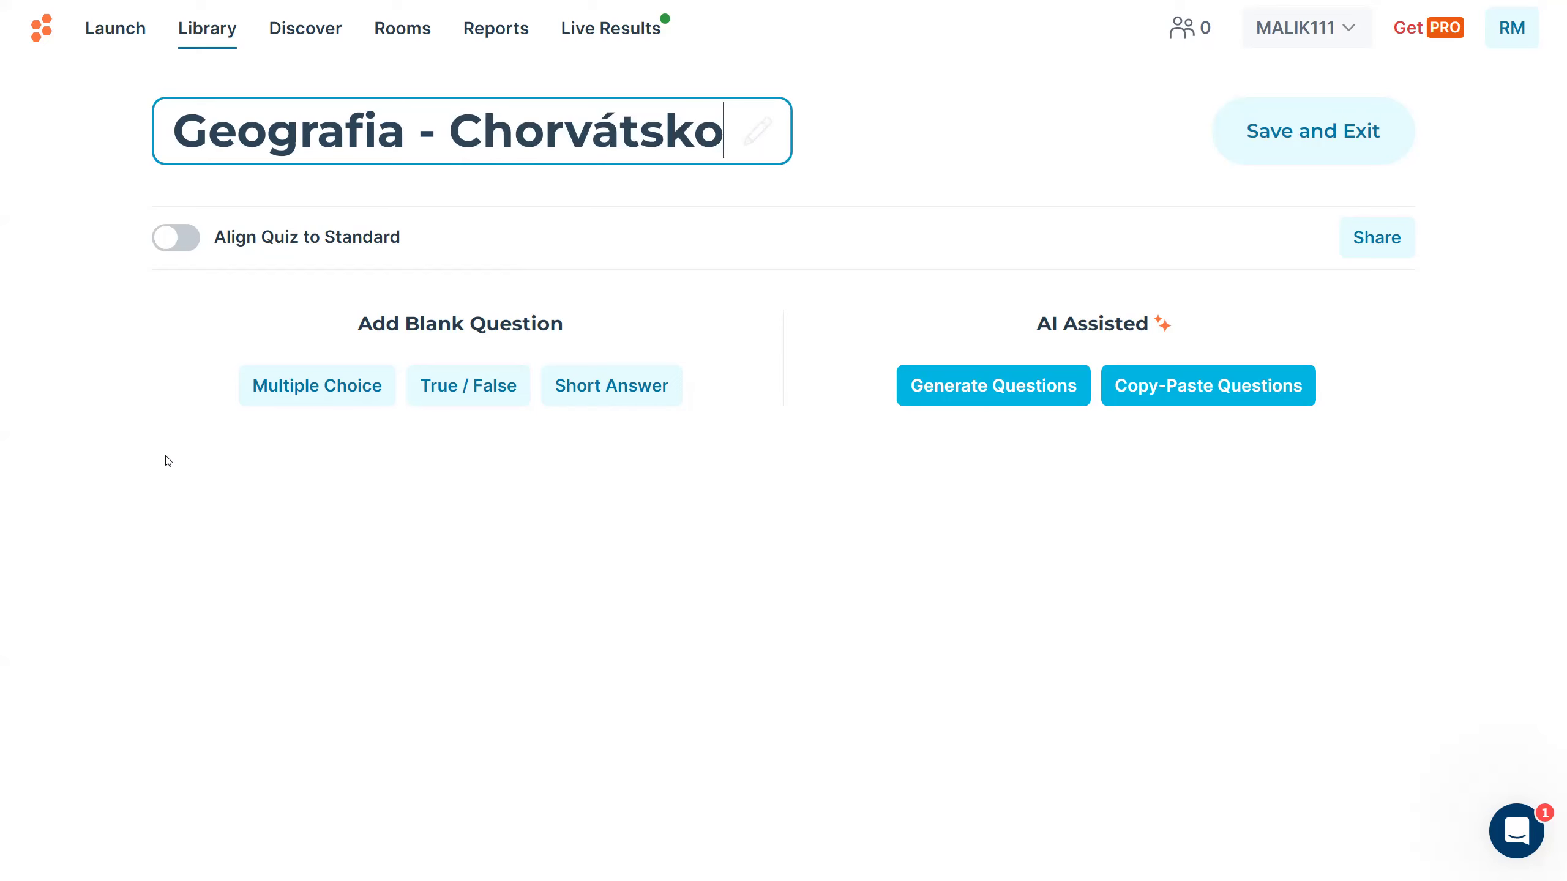
Step: Try aligning the quiz to a standard with Science as the subject, browse the available cores, and switch the alignment off
{"action": "left_click", "coordinate": [178, 237]}
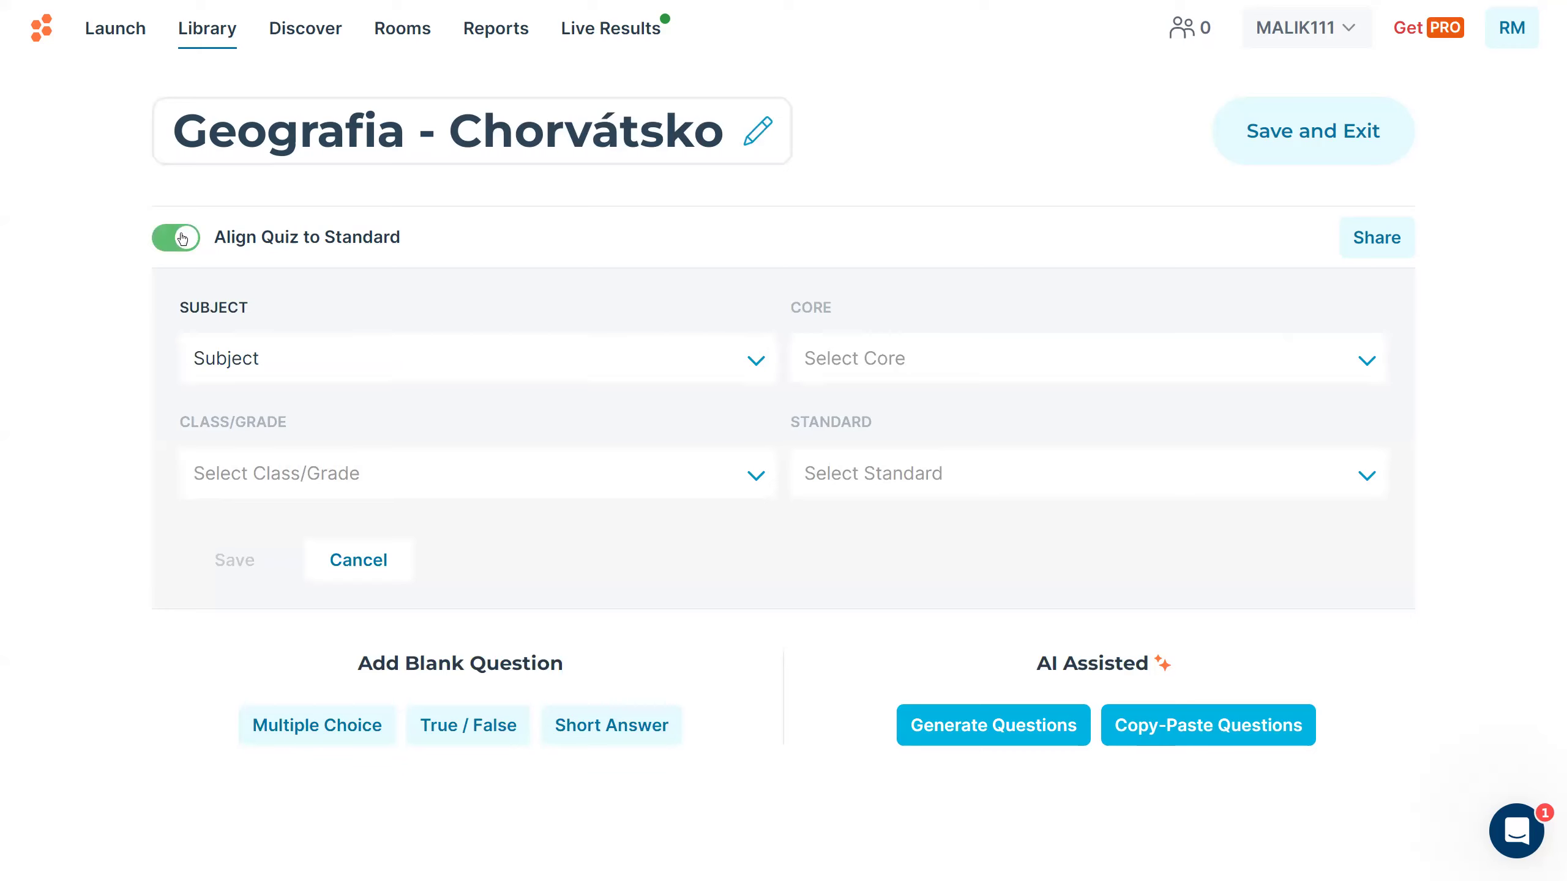
{"action": "left_click", "coordinate": [745, 362]}
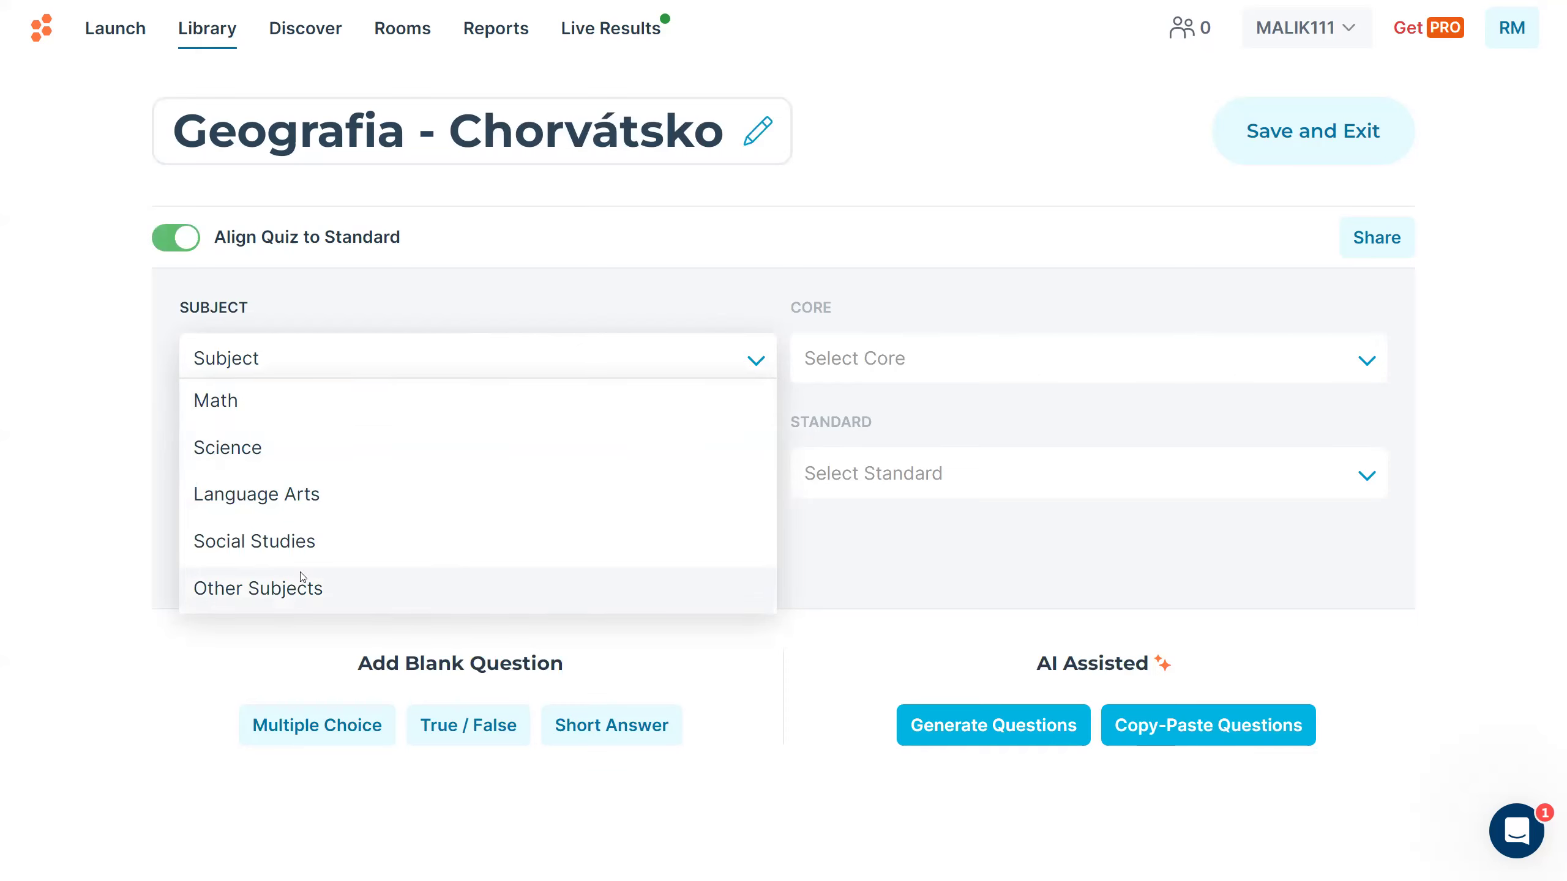
{"action": "left_click", "coordinate": [935, 369]}
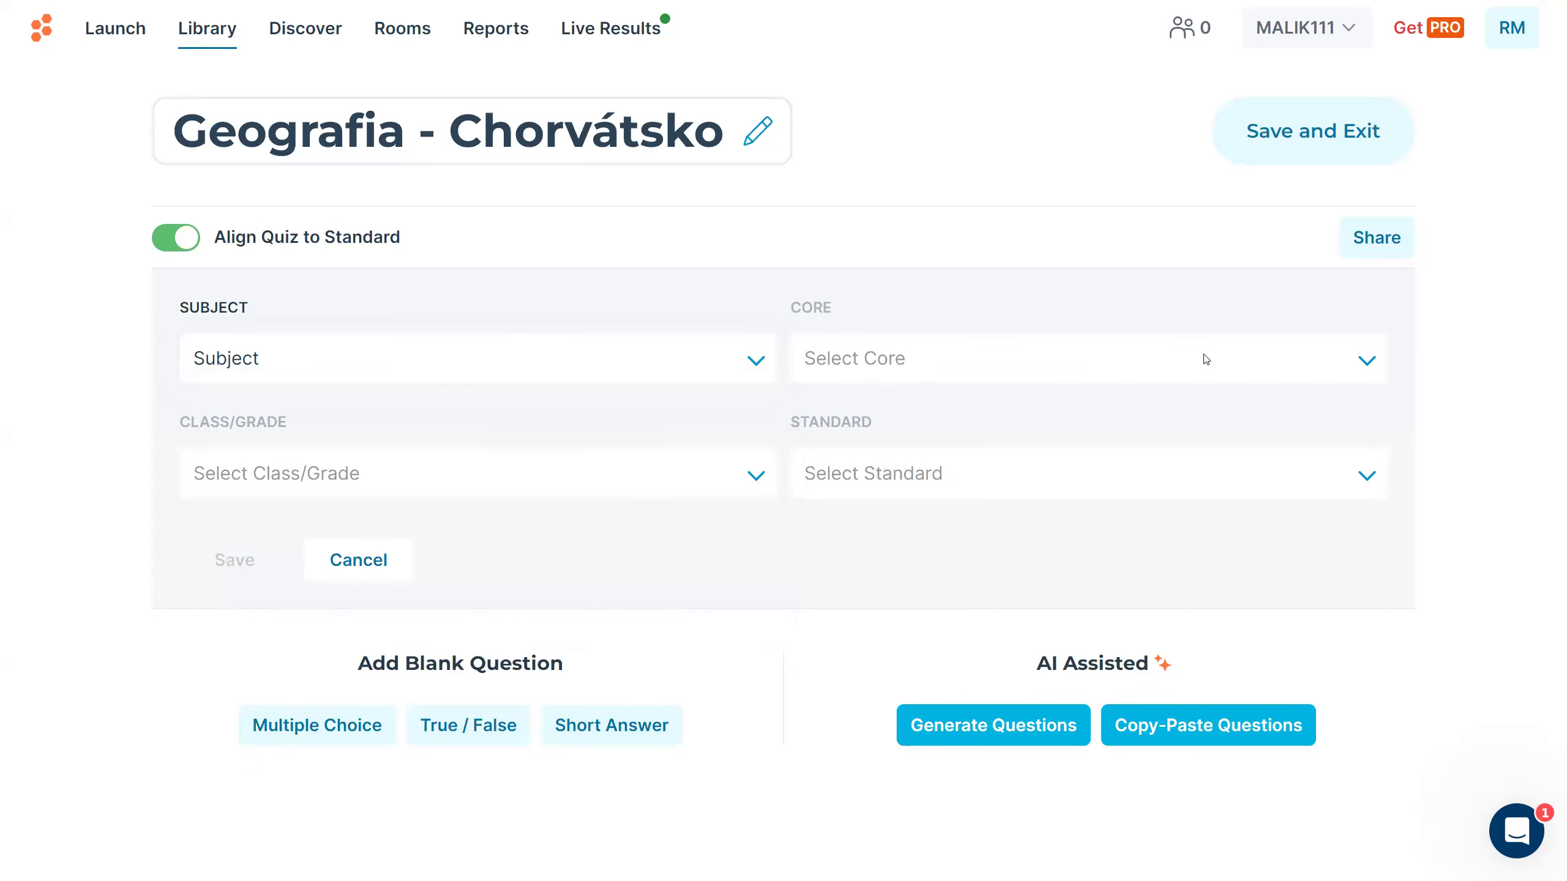
{"action": "left_click", "coordinate": [756, 360]}
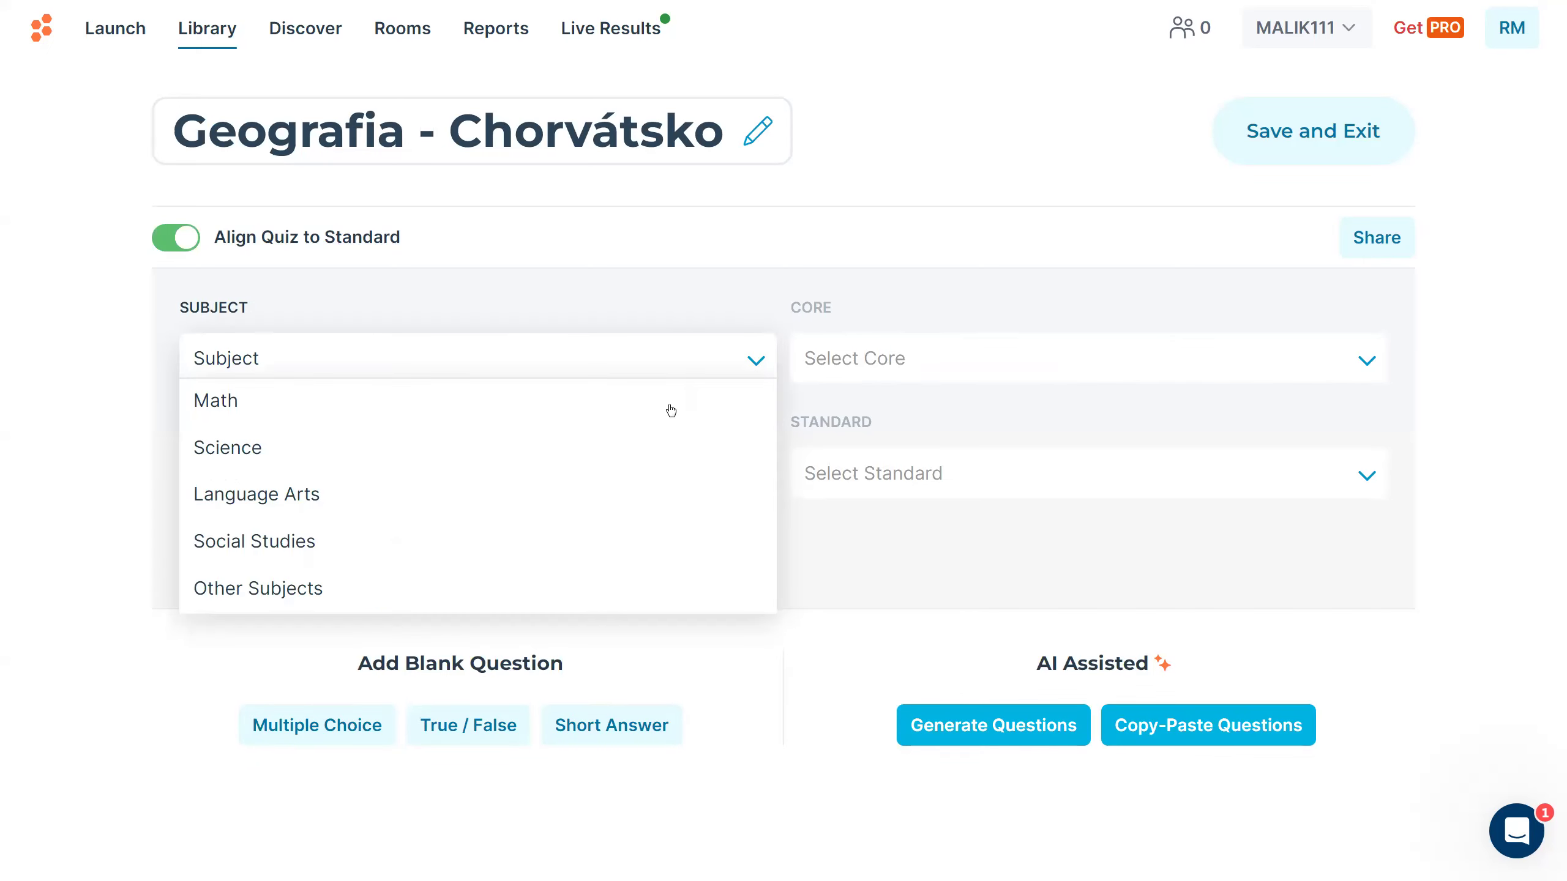
{"action": "left_click", "coordinate": [332, 449]}
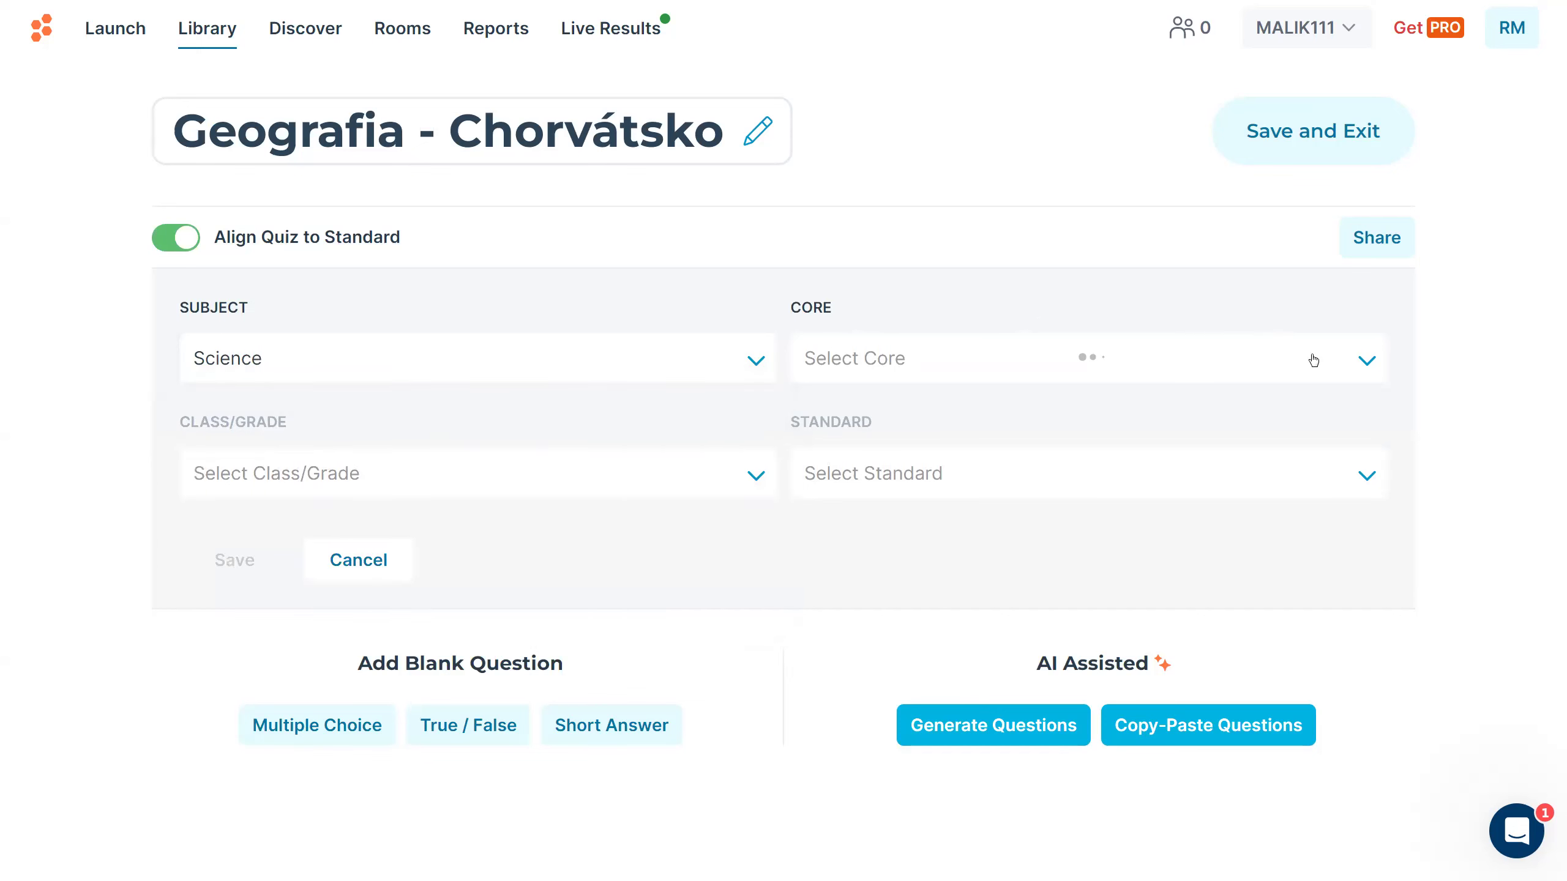
{"action": "left_click", "coordinate": [1367, 362]}
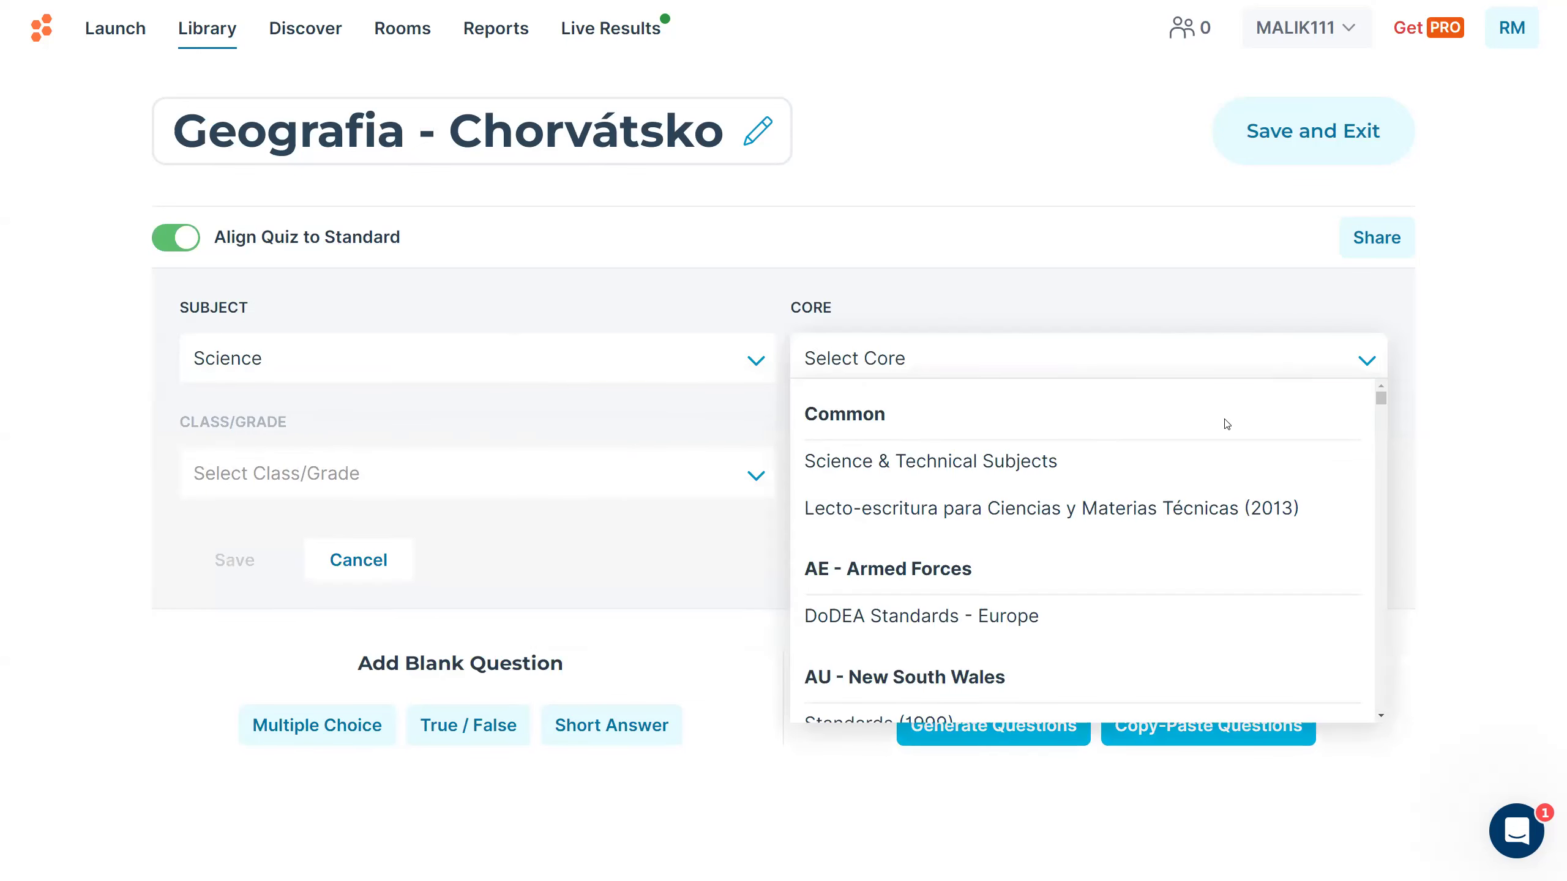
{"action": "scroll", "coordinate": [1169, 485], "scroll_direction": "down", "scroll_amount": 5}
{"action": "scroll", "coordinate": [1167, 489], "scroll_direction": "down", "scroll_amount": 8}
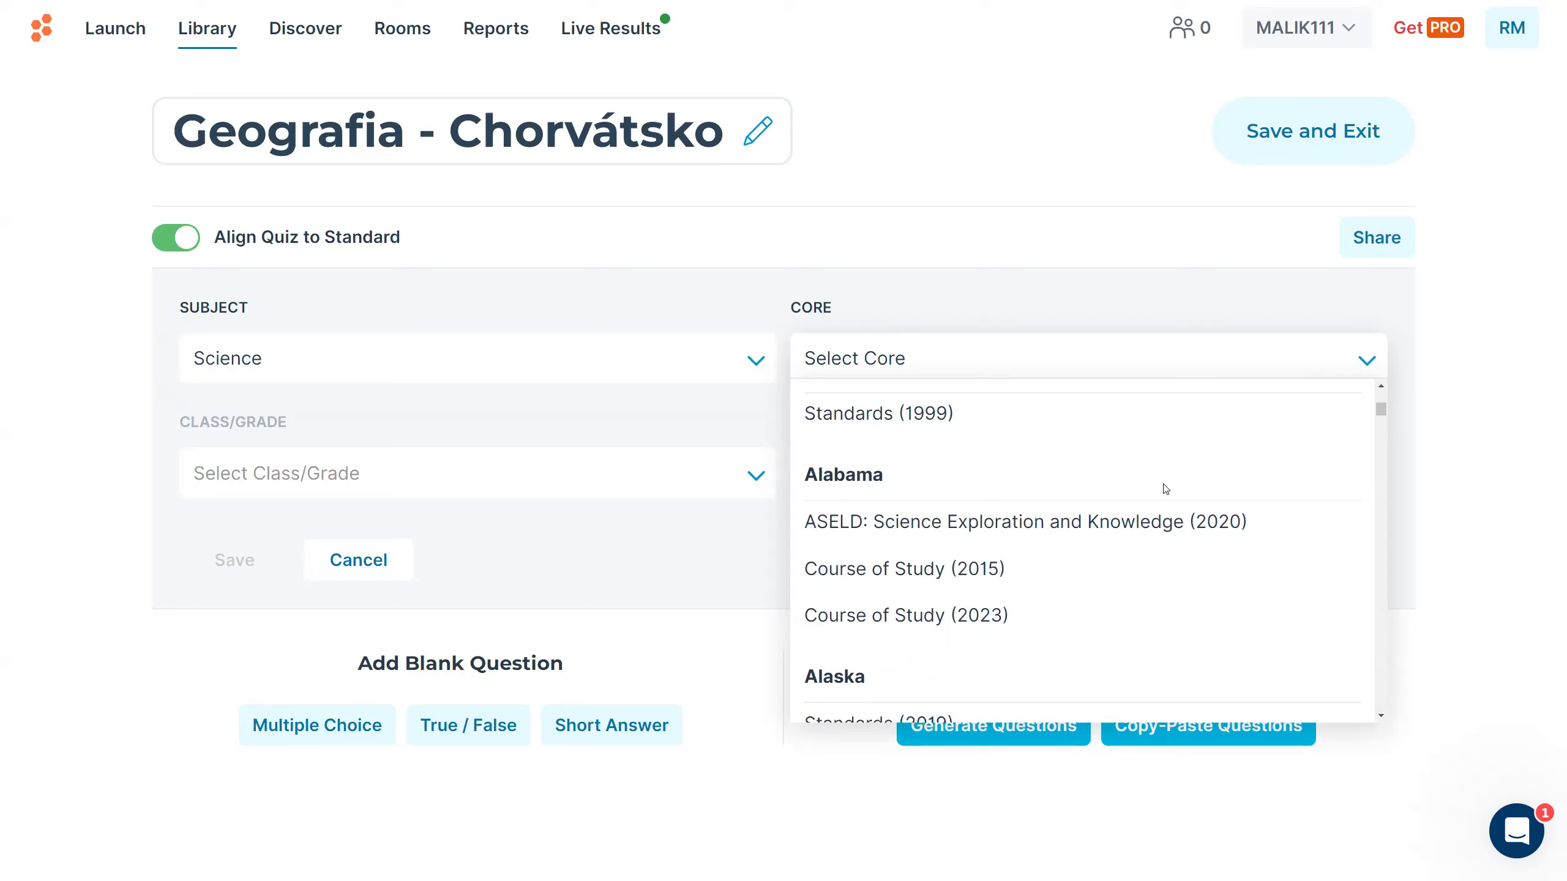
{"action": "scroll", "coordinate": [1168, 491], "scroll_direction": "down", "scroll_amount": 10}
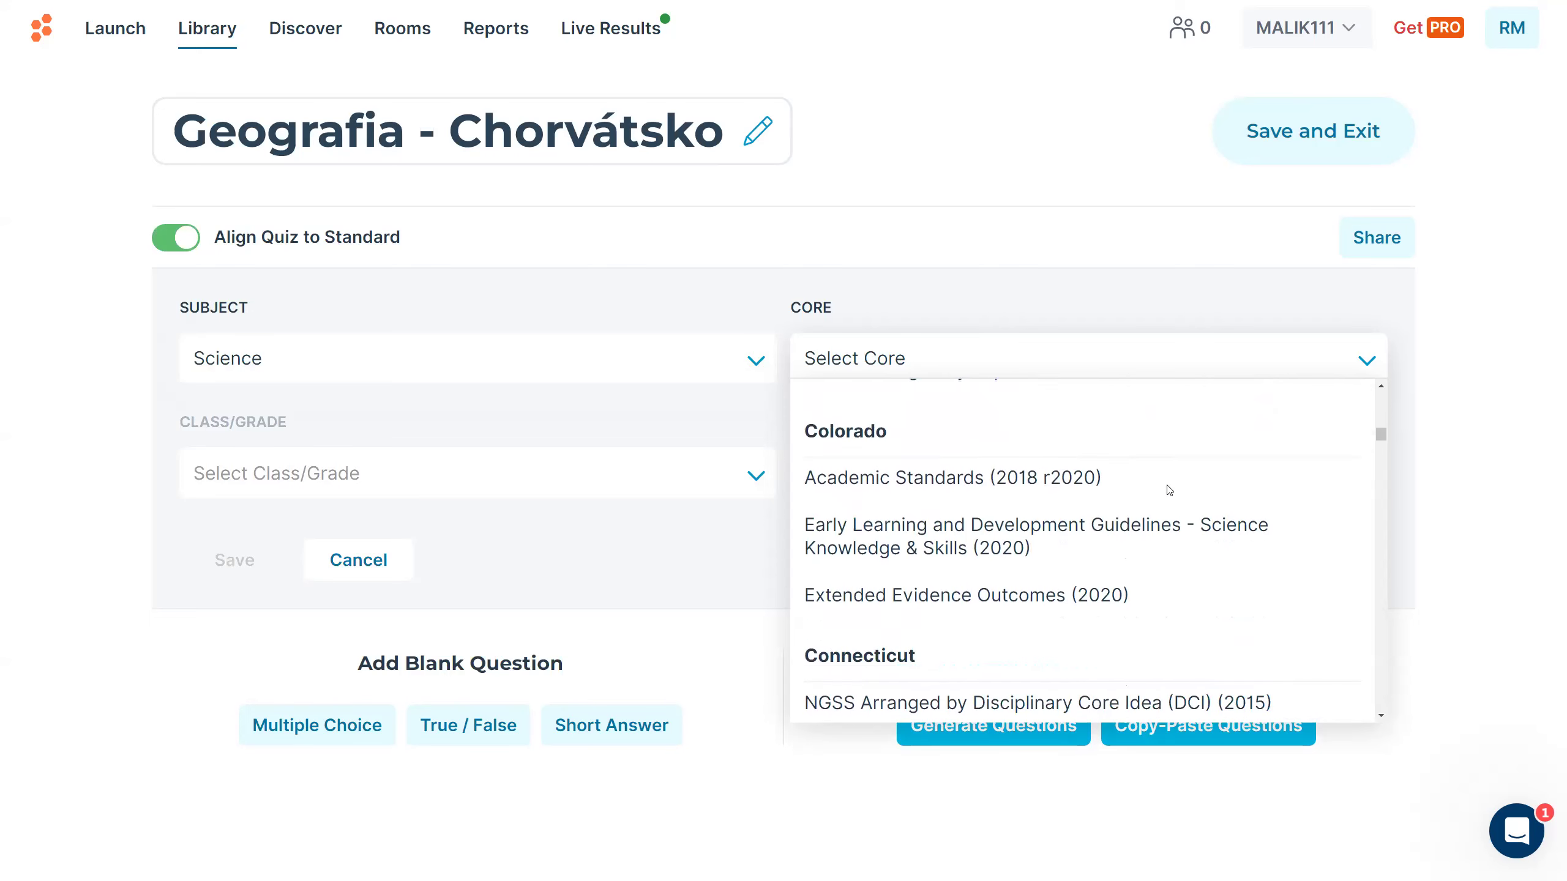
{"action": "scroll", "coordinate": [1175, 490], "scroll_direction": "down", "scroll_amount": 10}
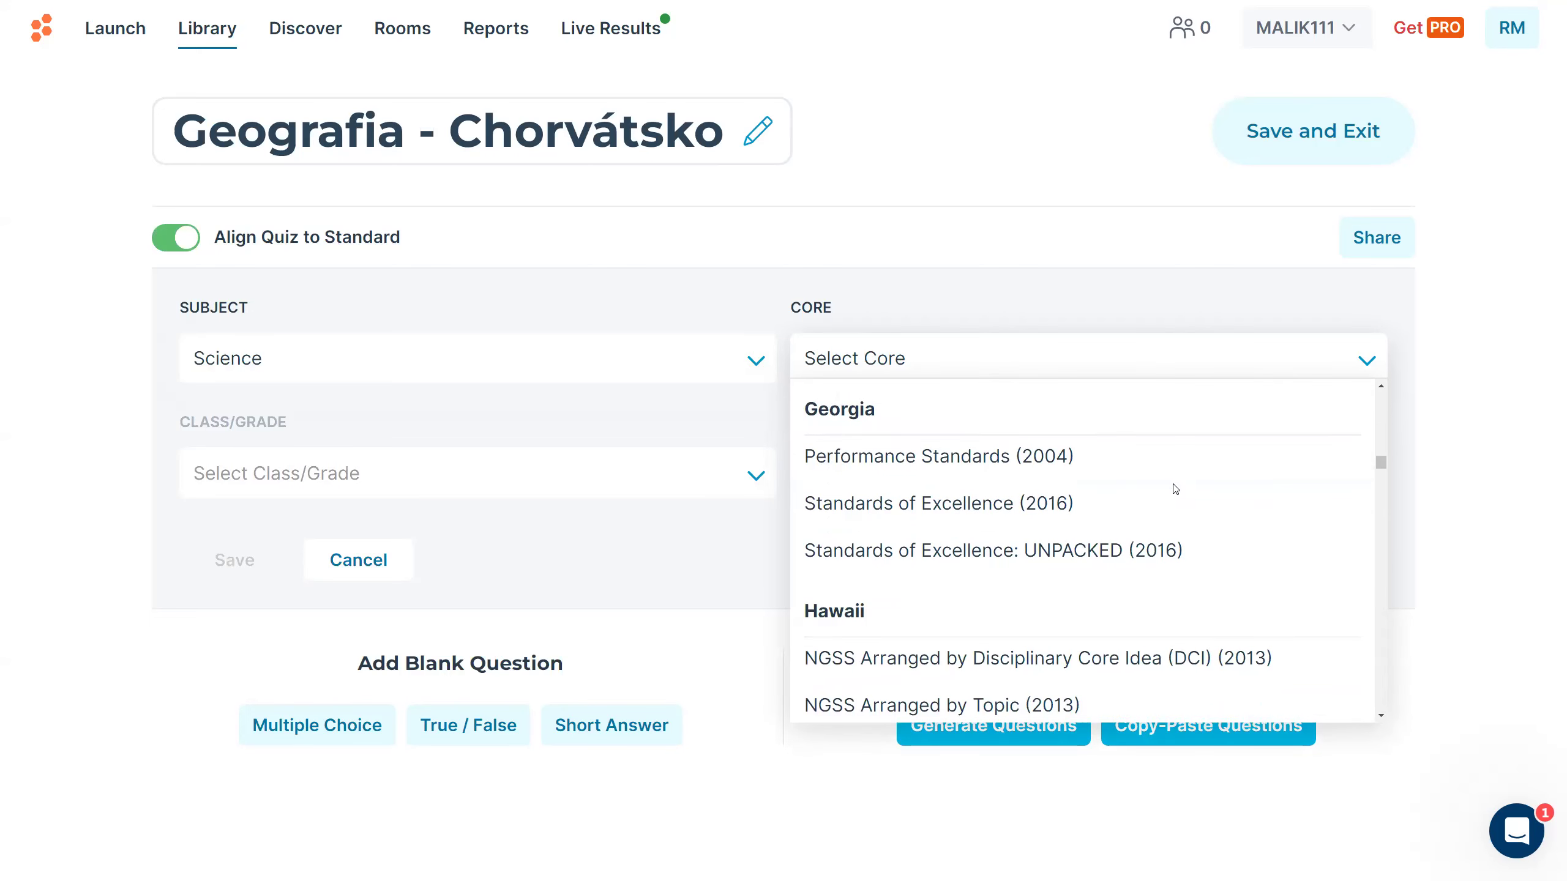
{"action": "left_click", "coordinate": [1493, 352]}
{"action": "left_click", "coordinate": [763, 360]}
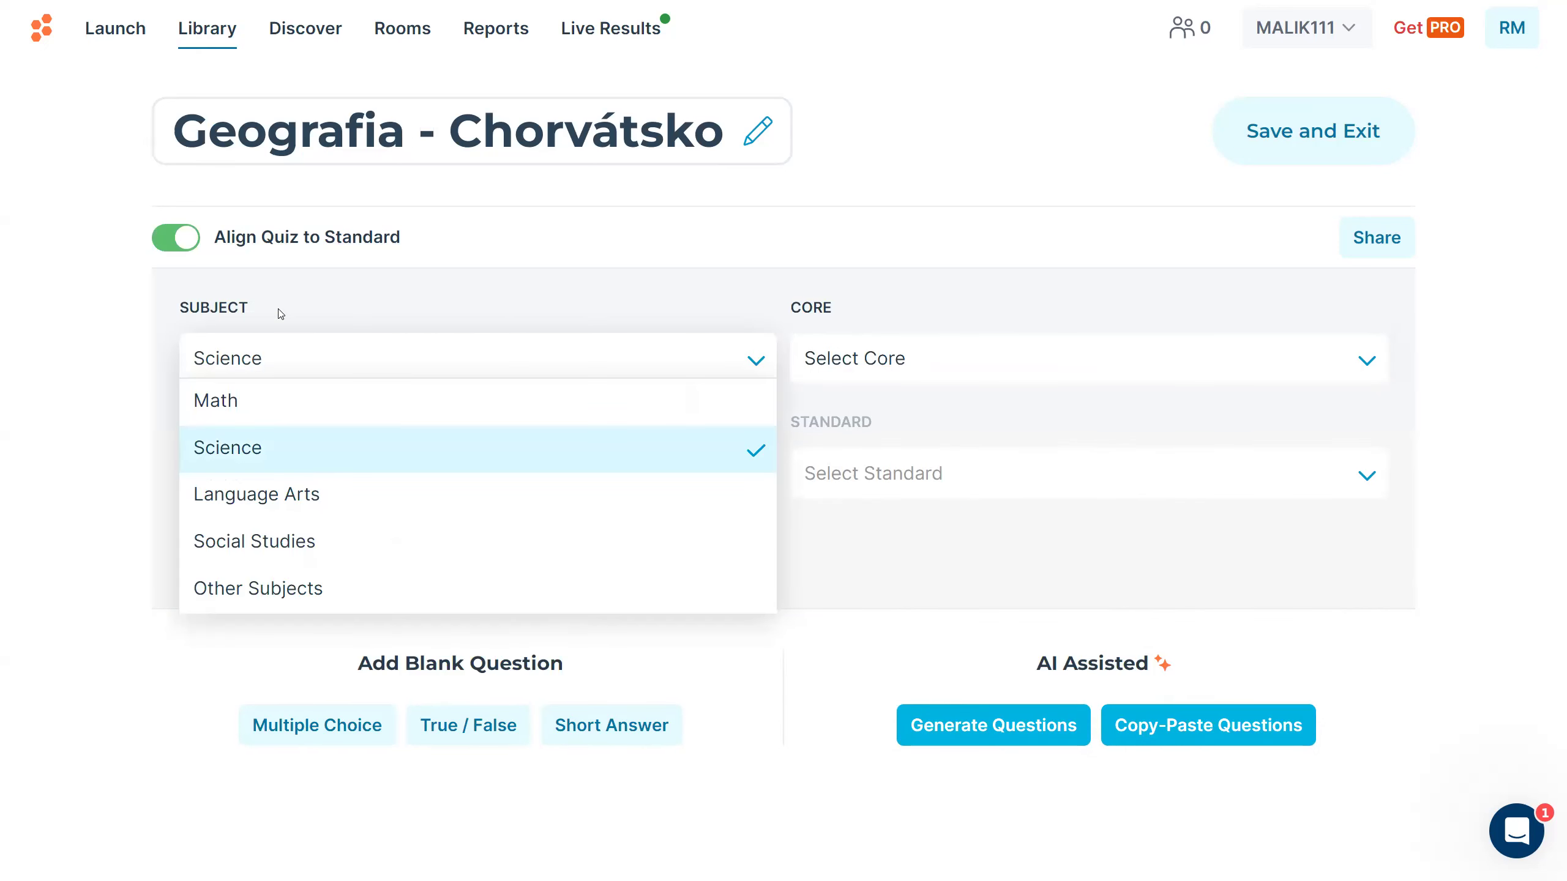
{"action": "left_click", "coordinate": [169, 244]}
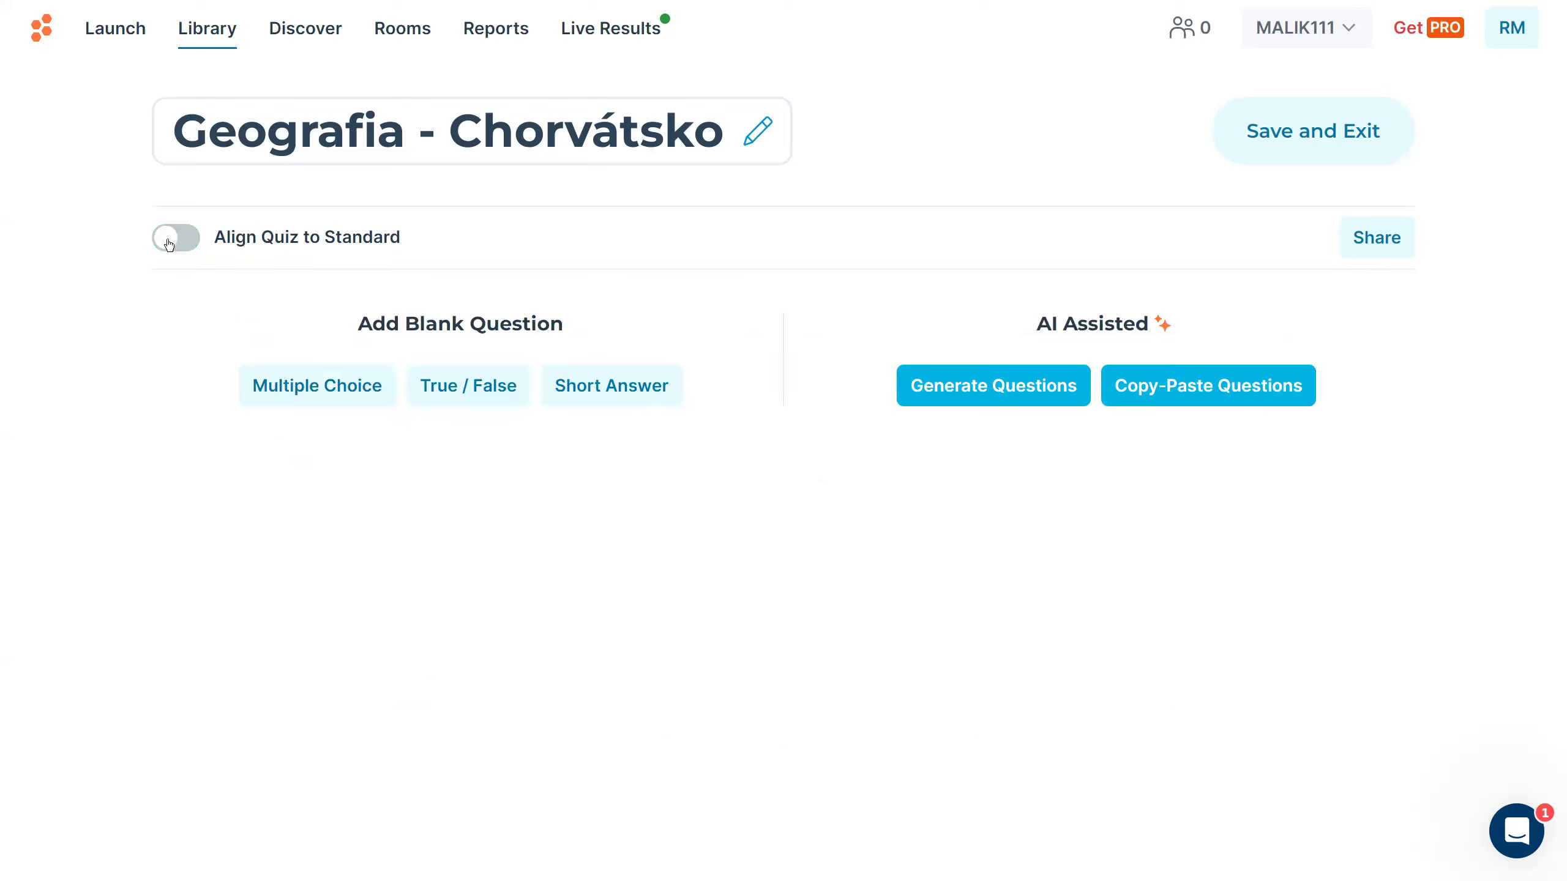
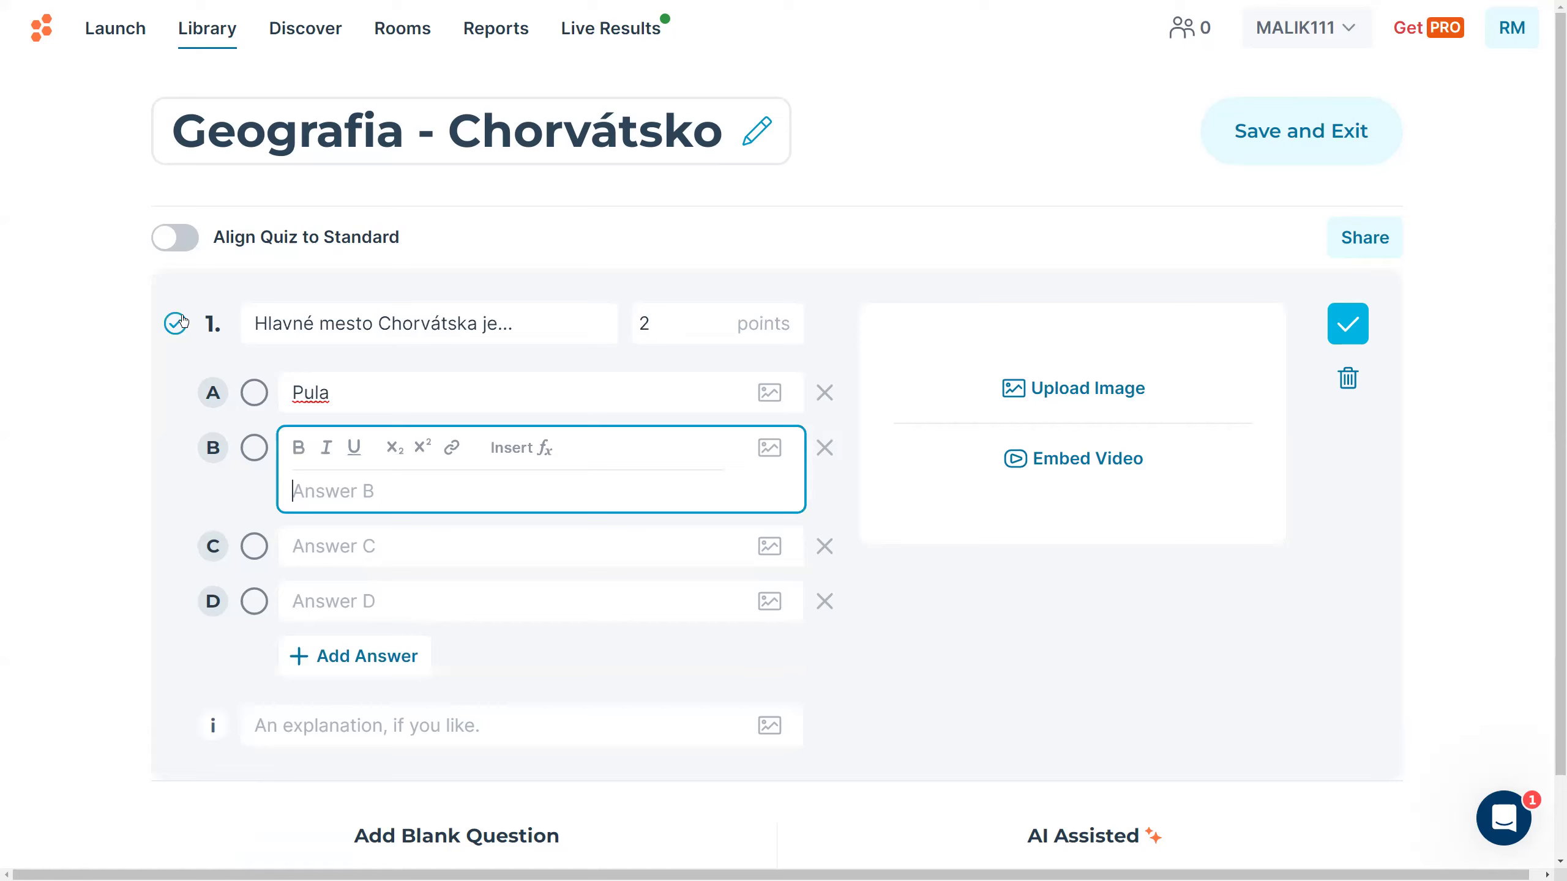
Step: Enter Rijeka as answer B and Záhreb as answer C of question 1
{"action": "key", "text": "Return"}
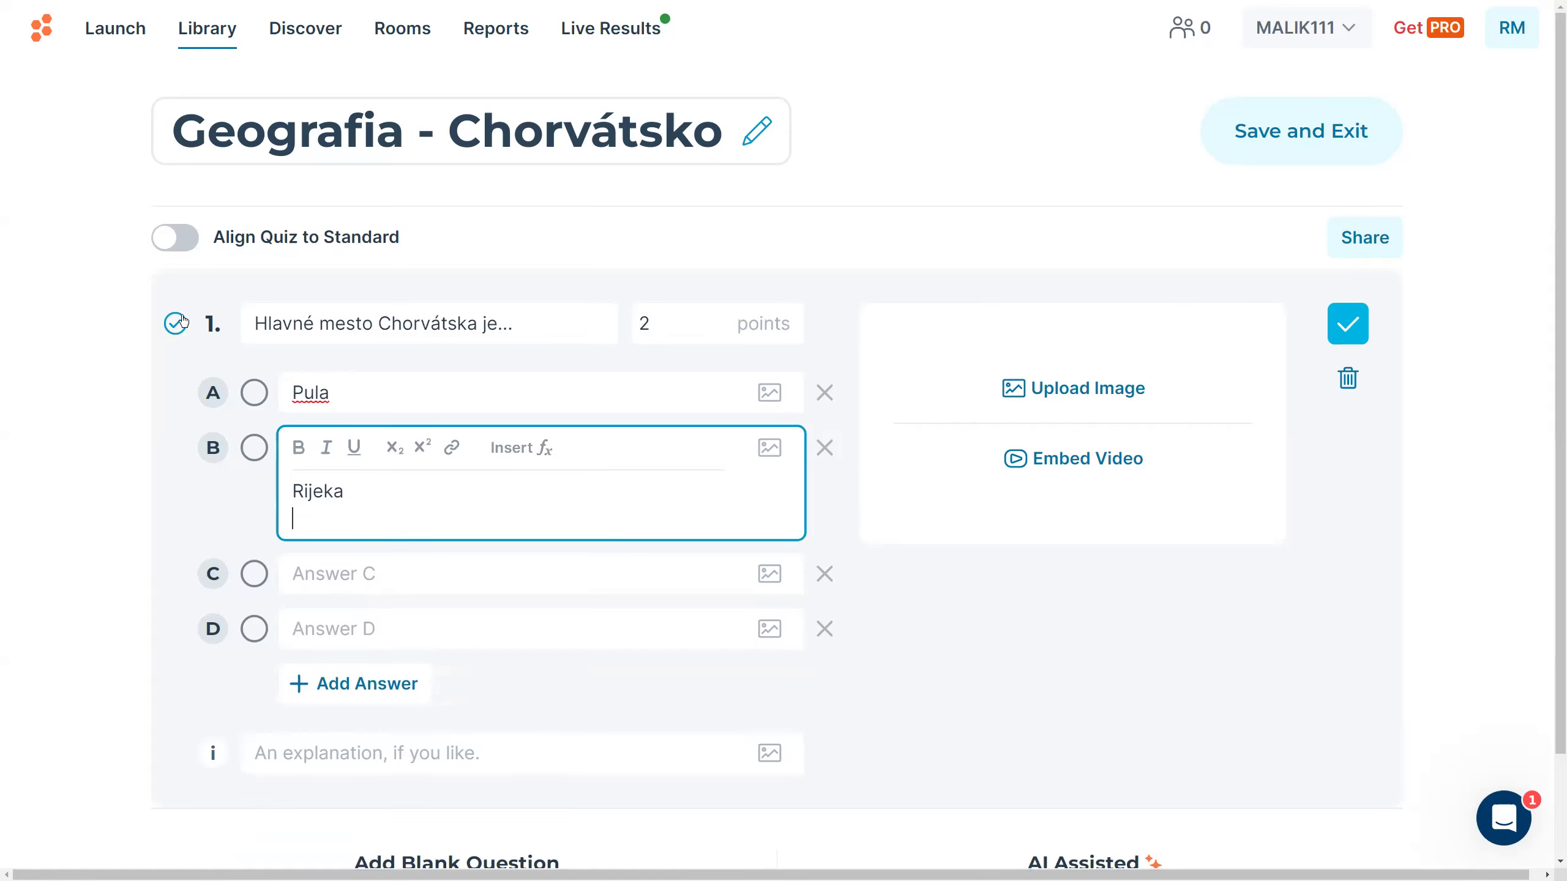
{"action": "key", "text": "BackSpace"}
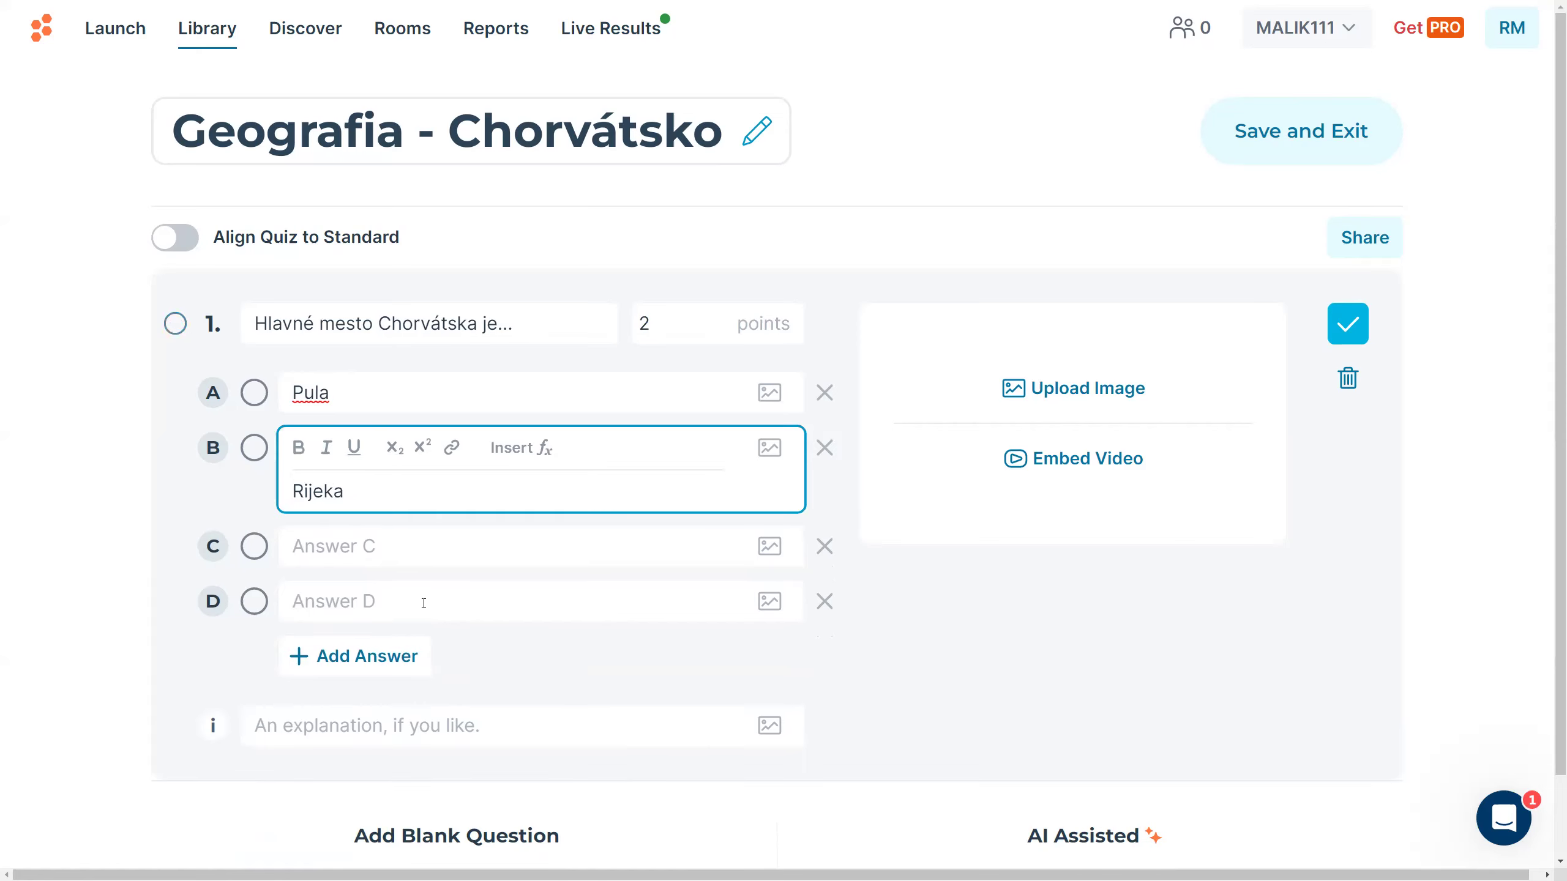
{"action": "left_click", "coordinate": [355, 547]}
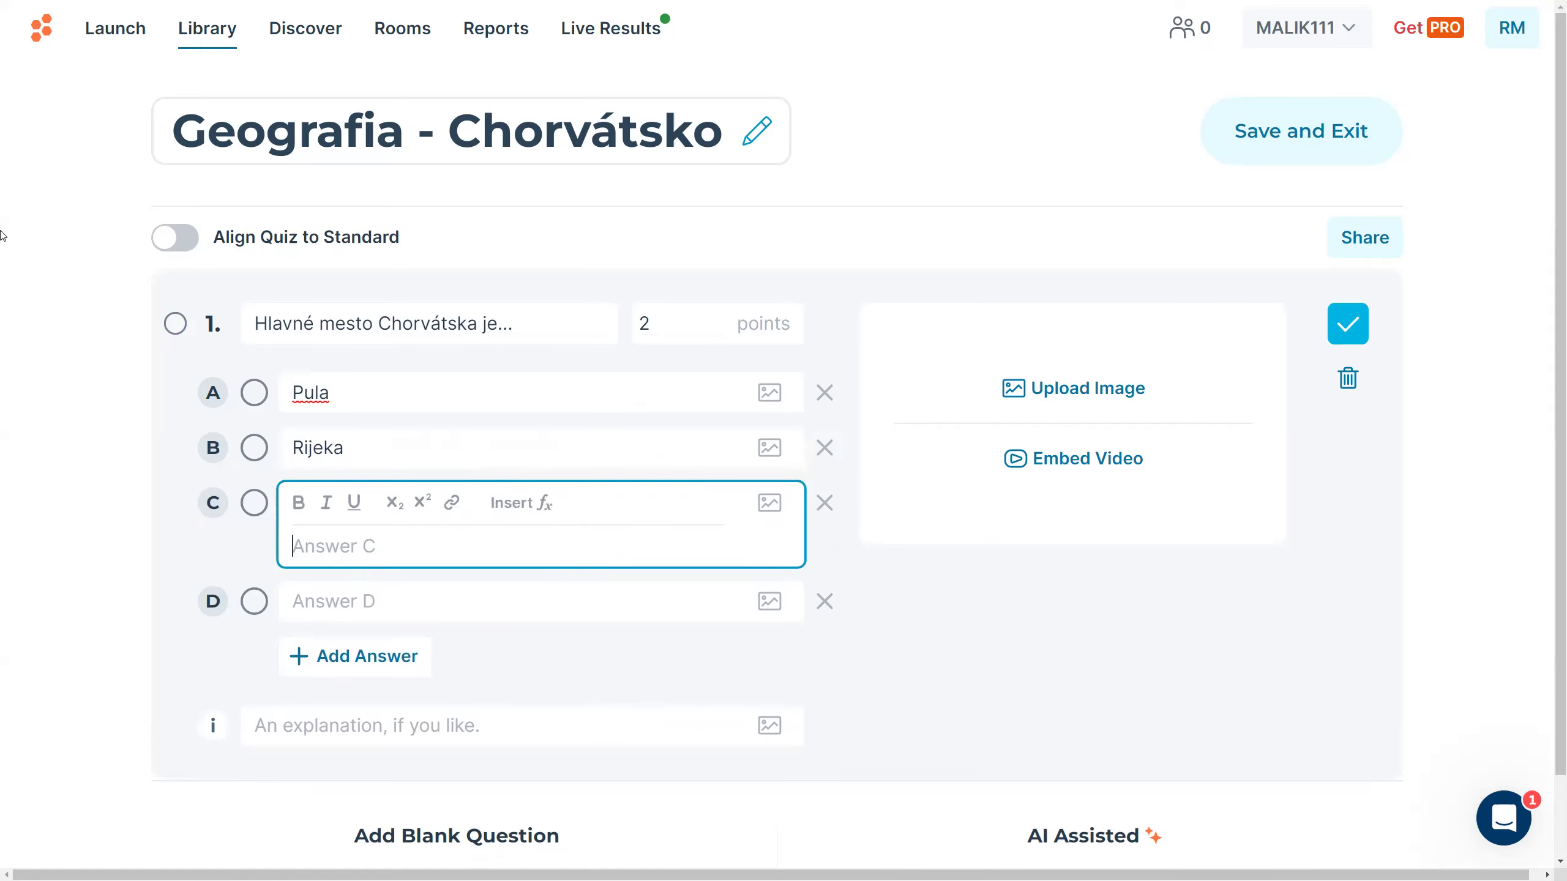
{"action": "type", "text": "Záhreb"}
{"action": "key", "text": "Tab"}
{"action": "key", "text": "Tab"}
{"action": "key", "text": "Tab"}
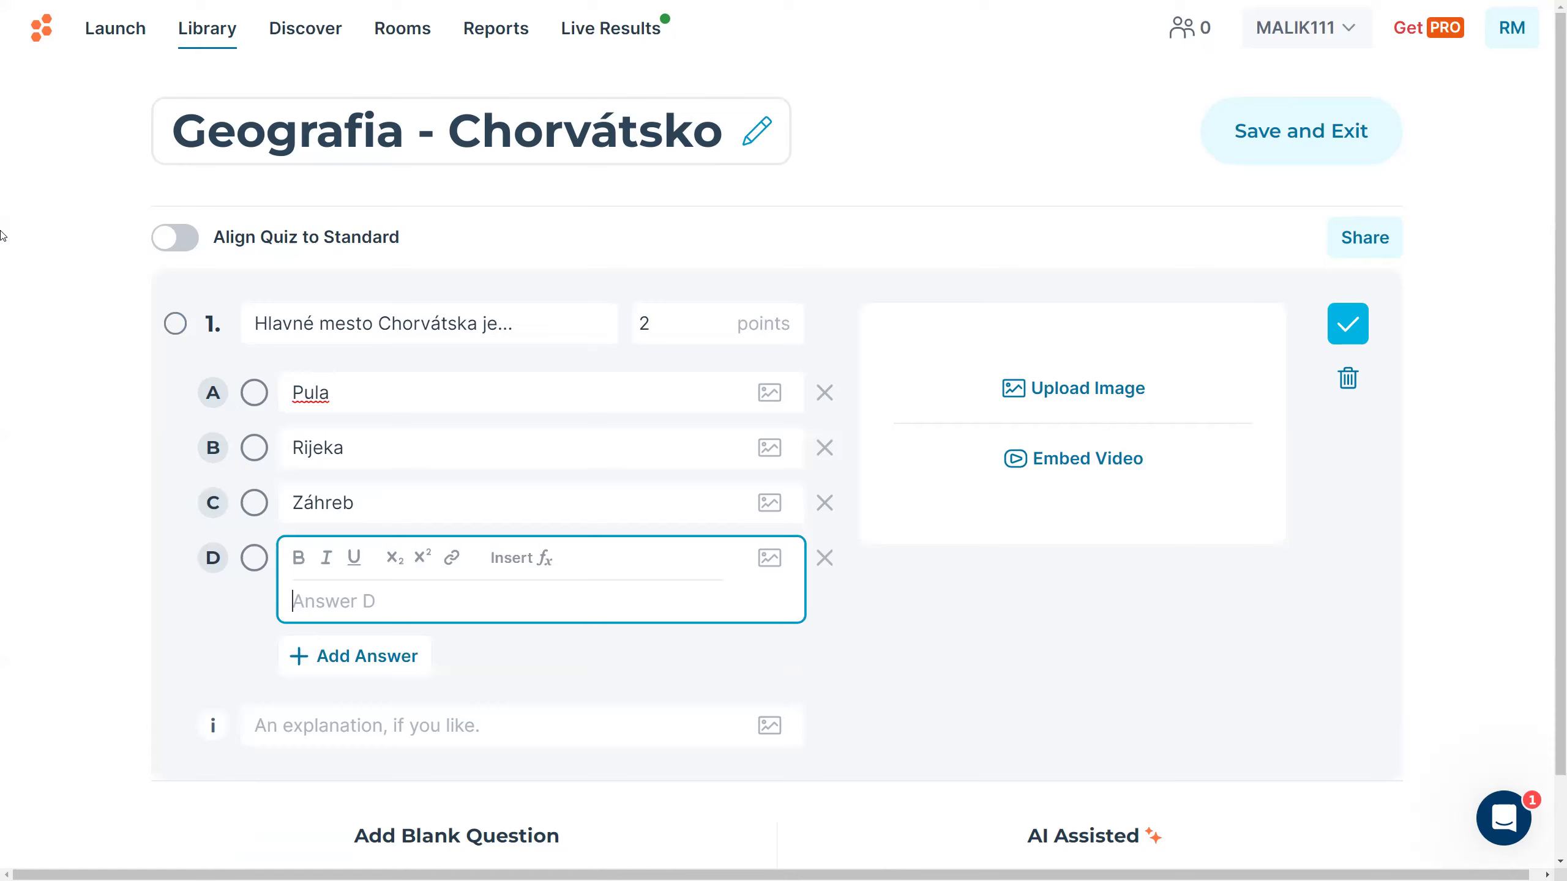
Step: Enter Split as answer D of question 1
{"action": "type", "text": "Splitt"}
{"action": "key", "text": "BackSpace"}
{"action": "key", "text": "BackSpace"}
{"action": "type", "text": "t"}
Step: Add a fifth answer option to question 1 and fill it in as Dubrovník
{"action": "key", "text": "Tab"}
{"action": "key", "text": "Tab"}
{"action": "key", "text": "Tab"}
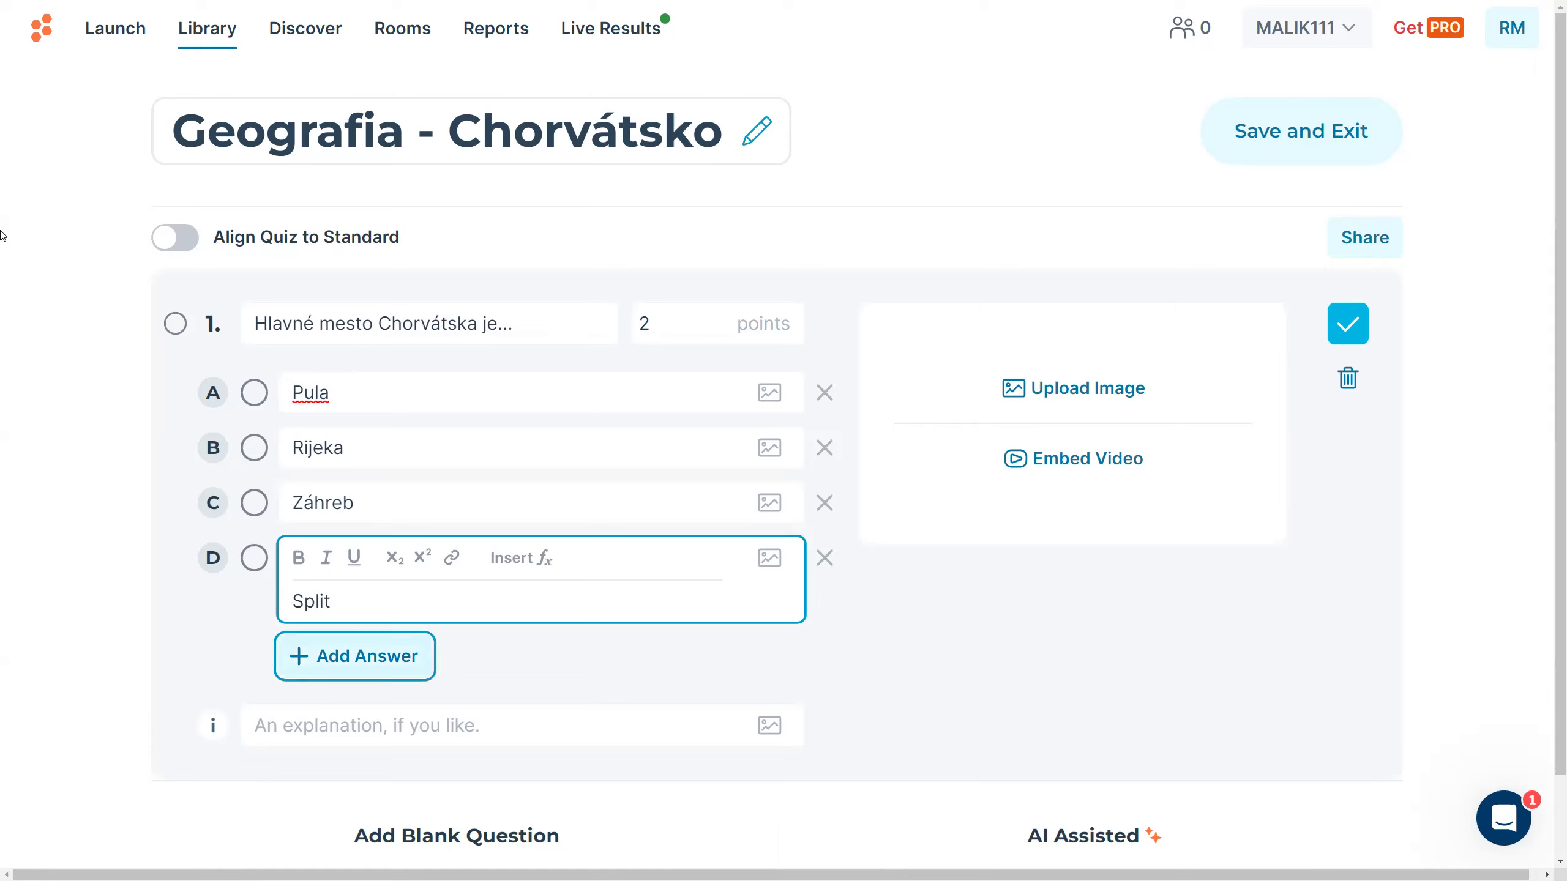
{"action": "key", "text": "Return"}
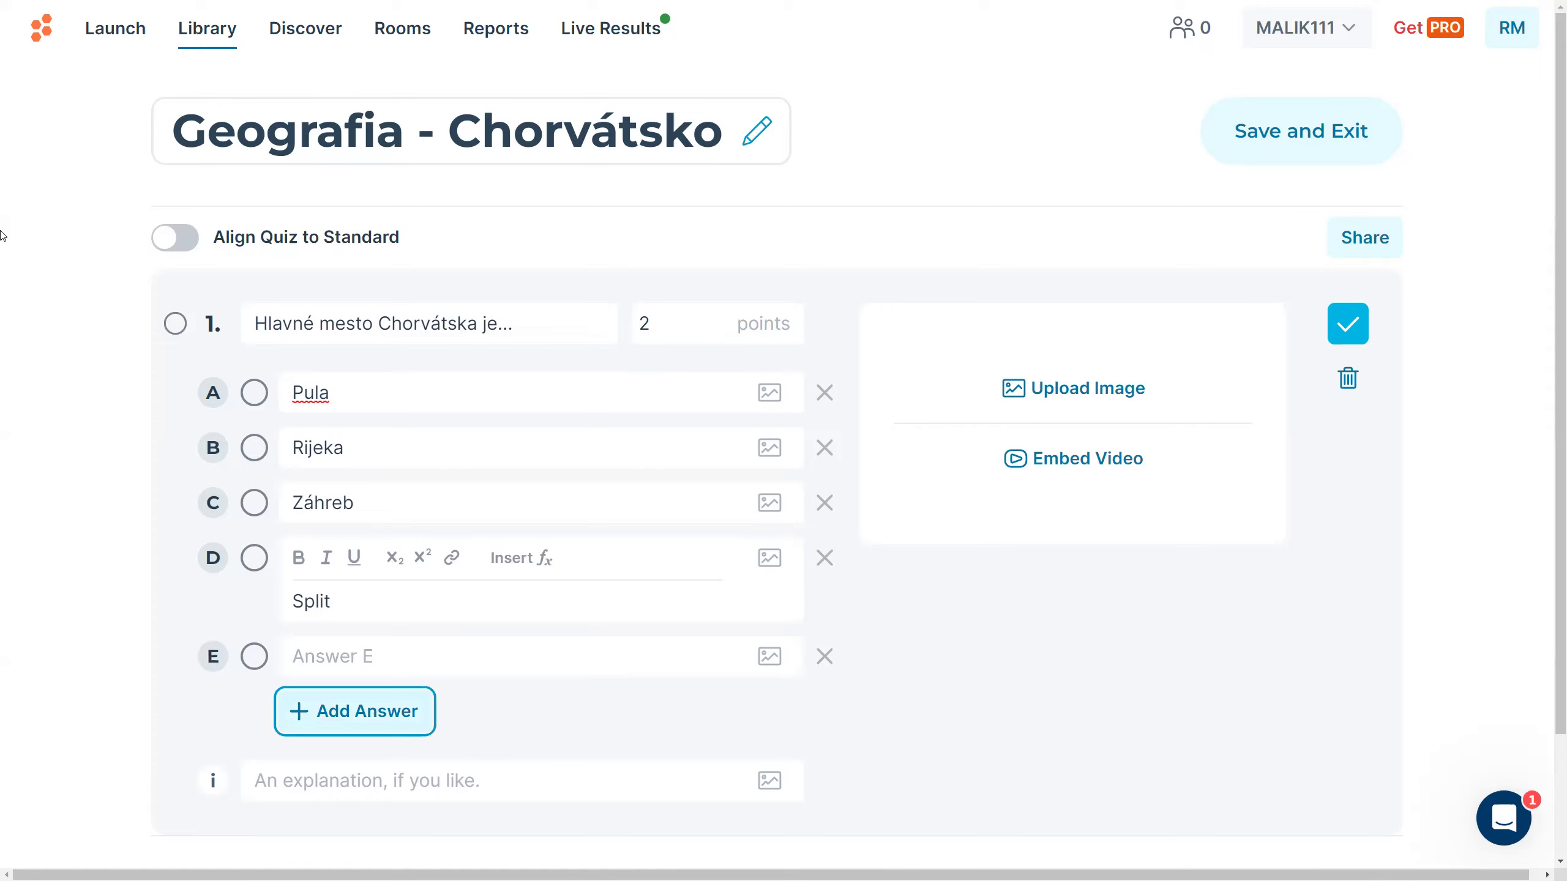
{"action": "key", "text": "shift+Tab"}
{"action": "key", "text": "shift+Tab"}
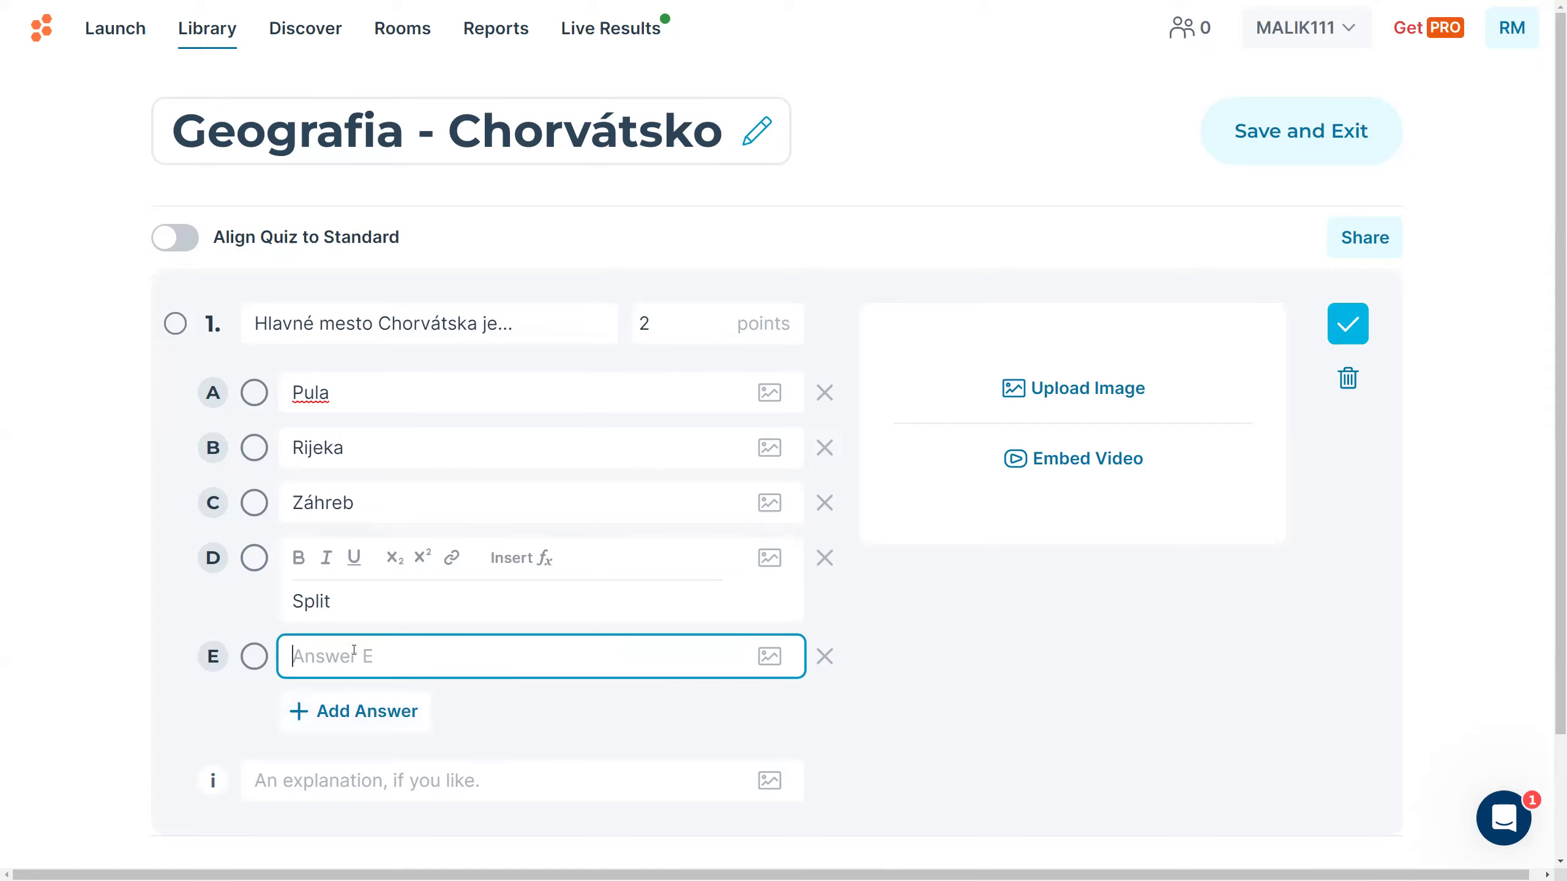
{"action": "type", "text": "Dubrovník"}
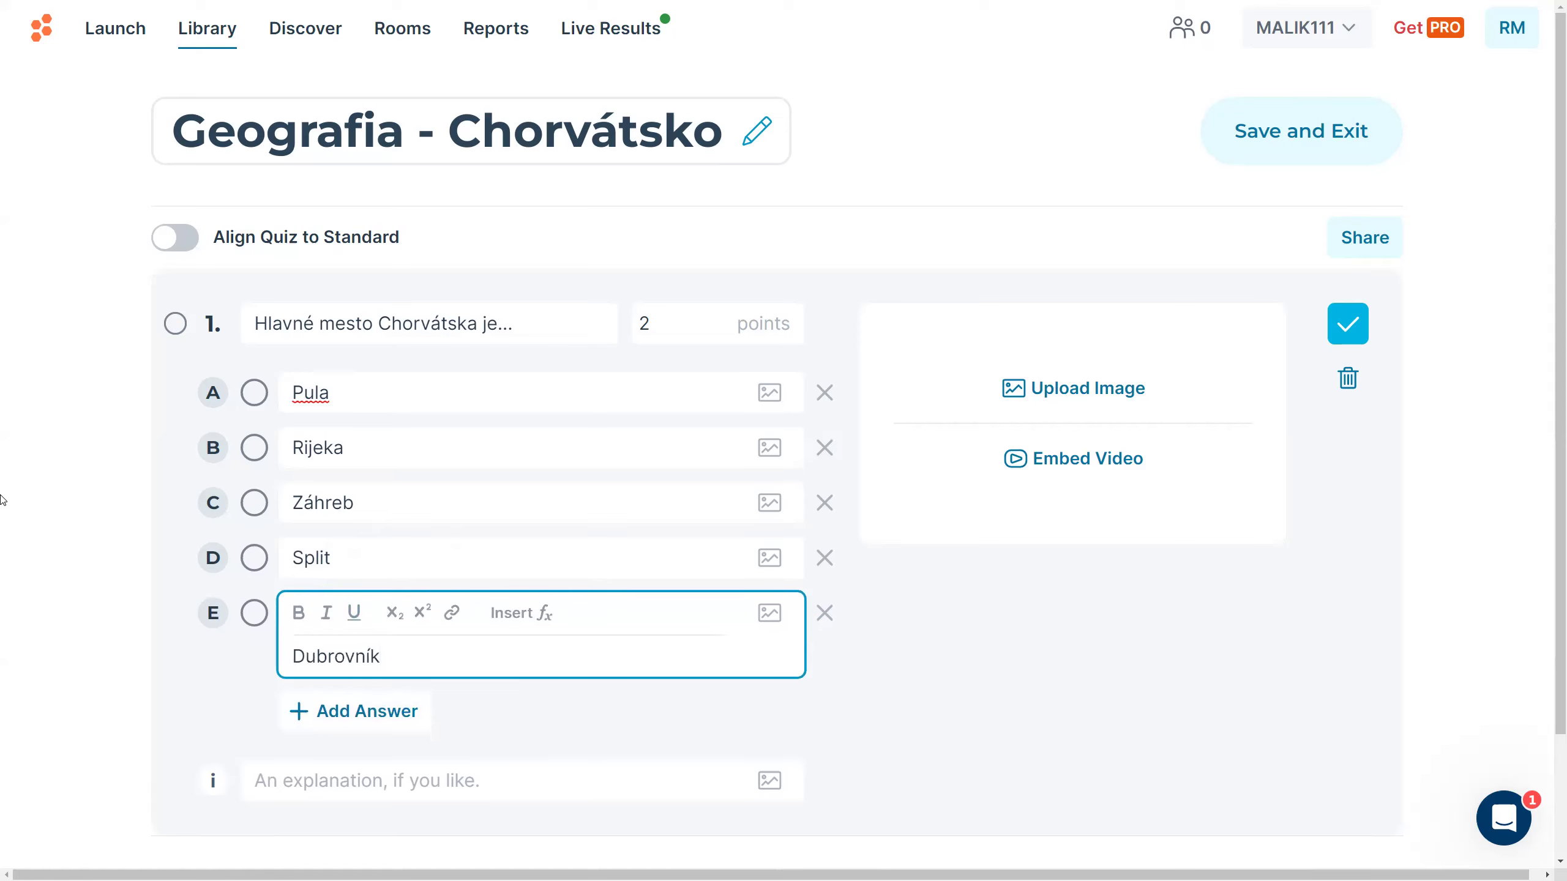
Step: Mark answer C, Záhreb, as the only correct answer of question 1
{"action": "left_click", "coordinate": [255, 511]}
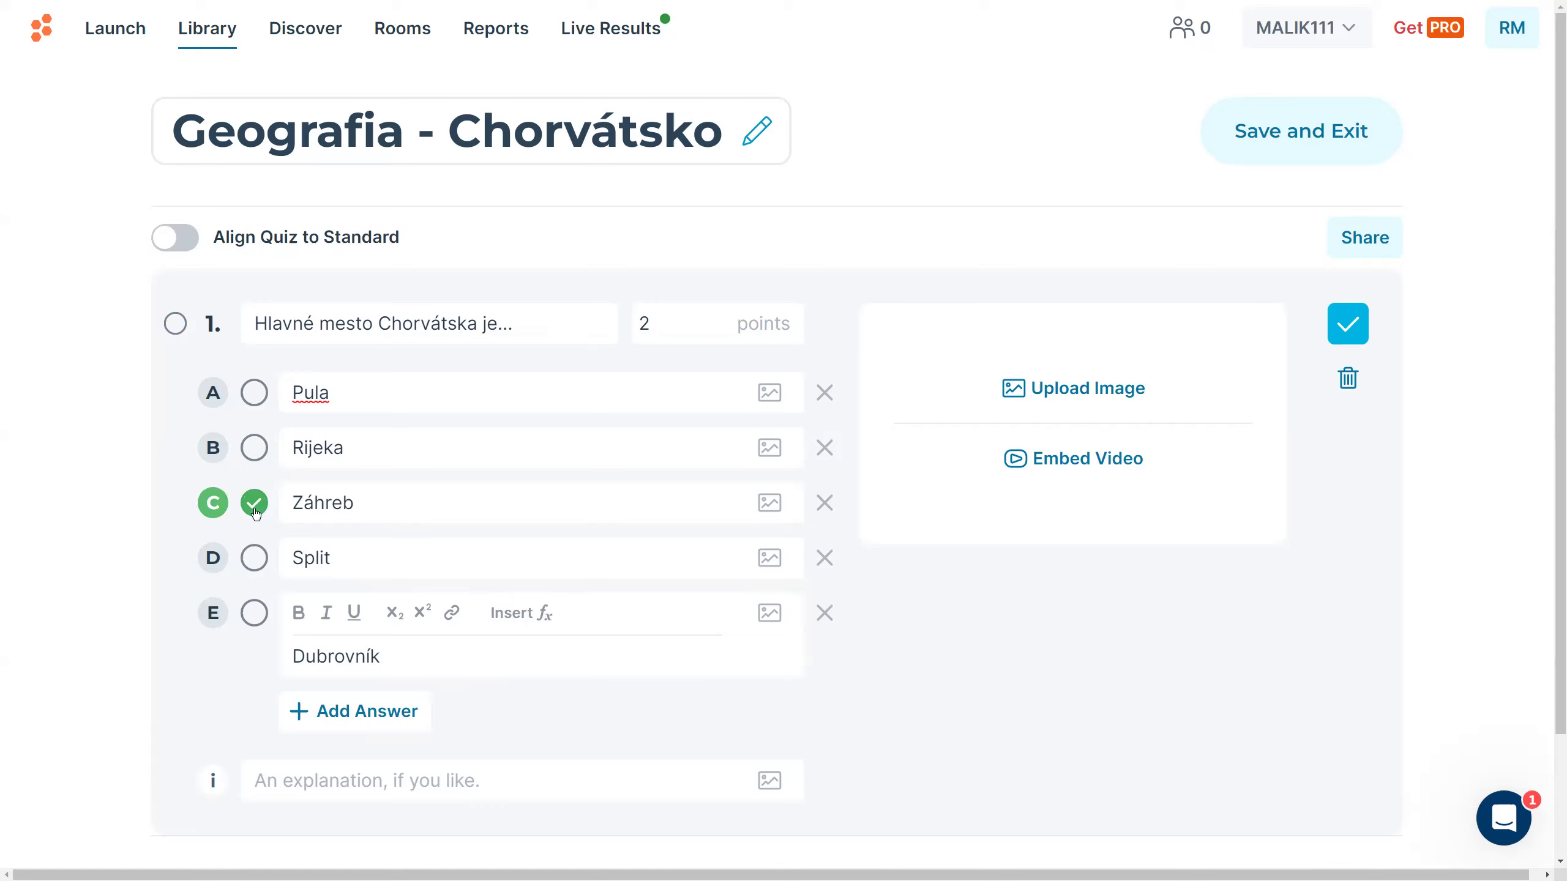
{"action": "left_click", "coordinate": [259, 565]}
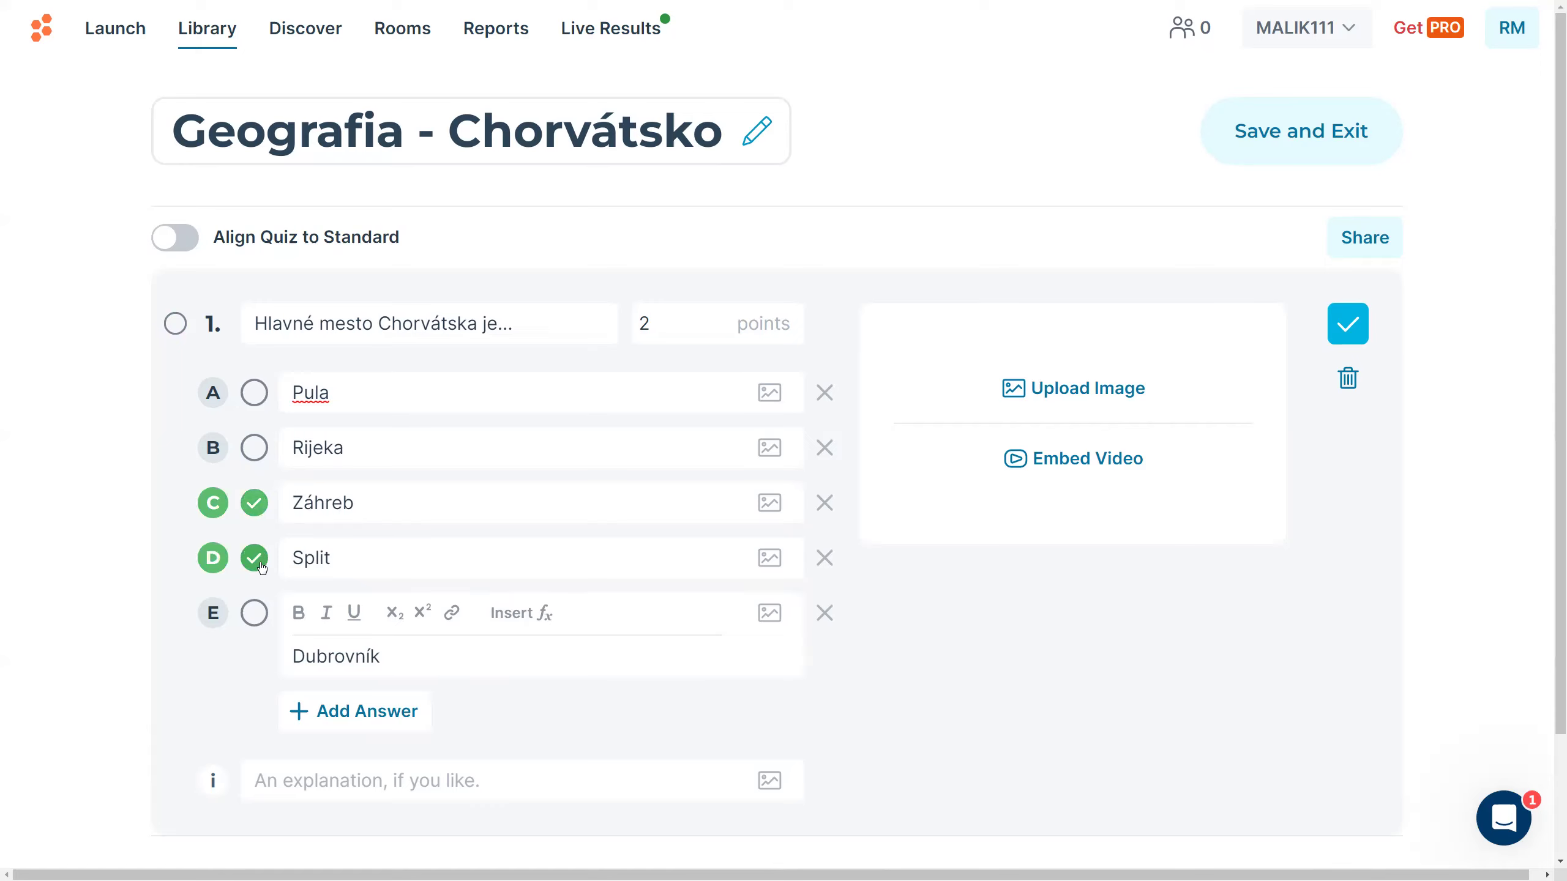
{"action": "left_click", "coordinate": [262, 568]}
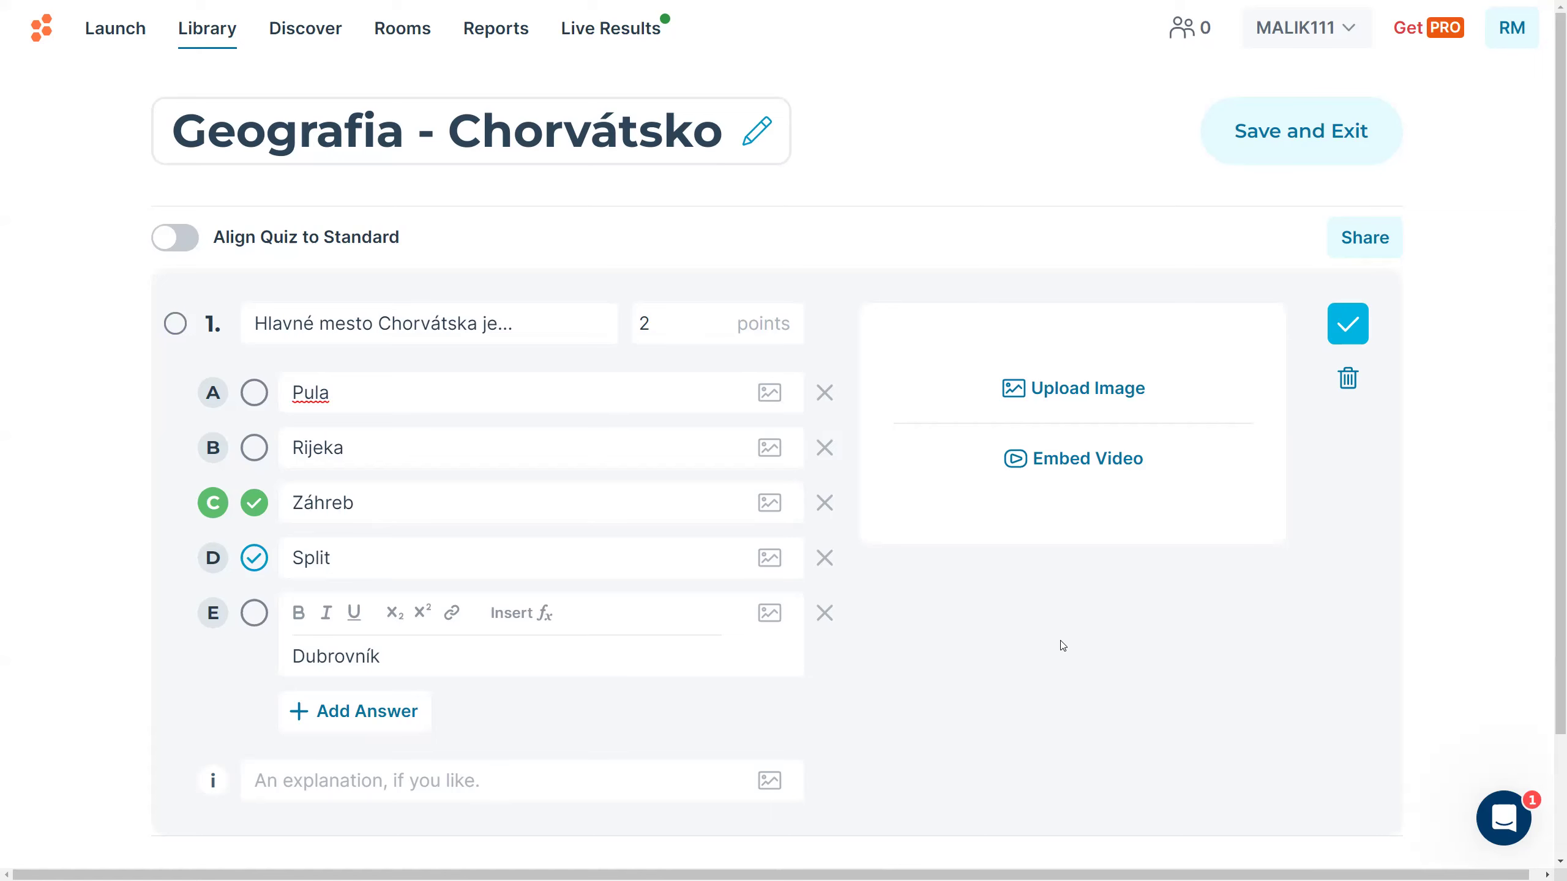
Step: Switch to Microsoft Copilot by opening copilot.microsoft.com in a new browser tab, and show it in full screen
{"action": "key", "text": "F11"}
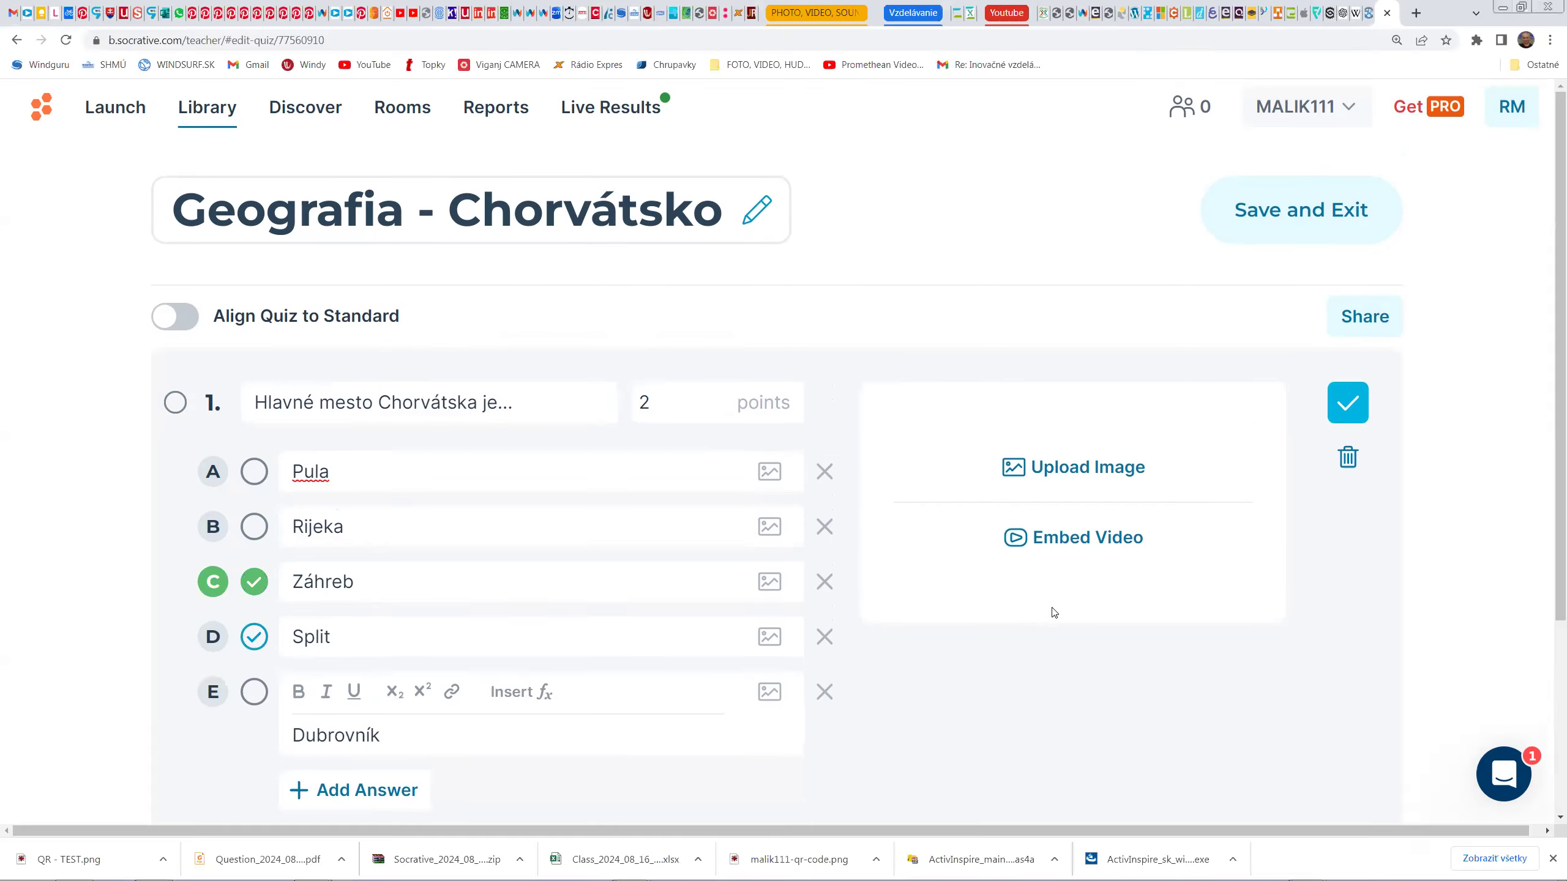
{"action": "left_click", "coordinate": [1414, 13]}
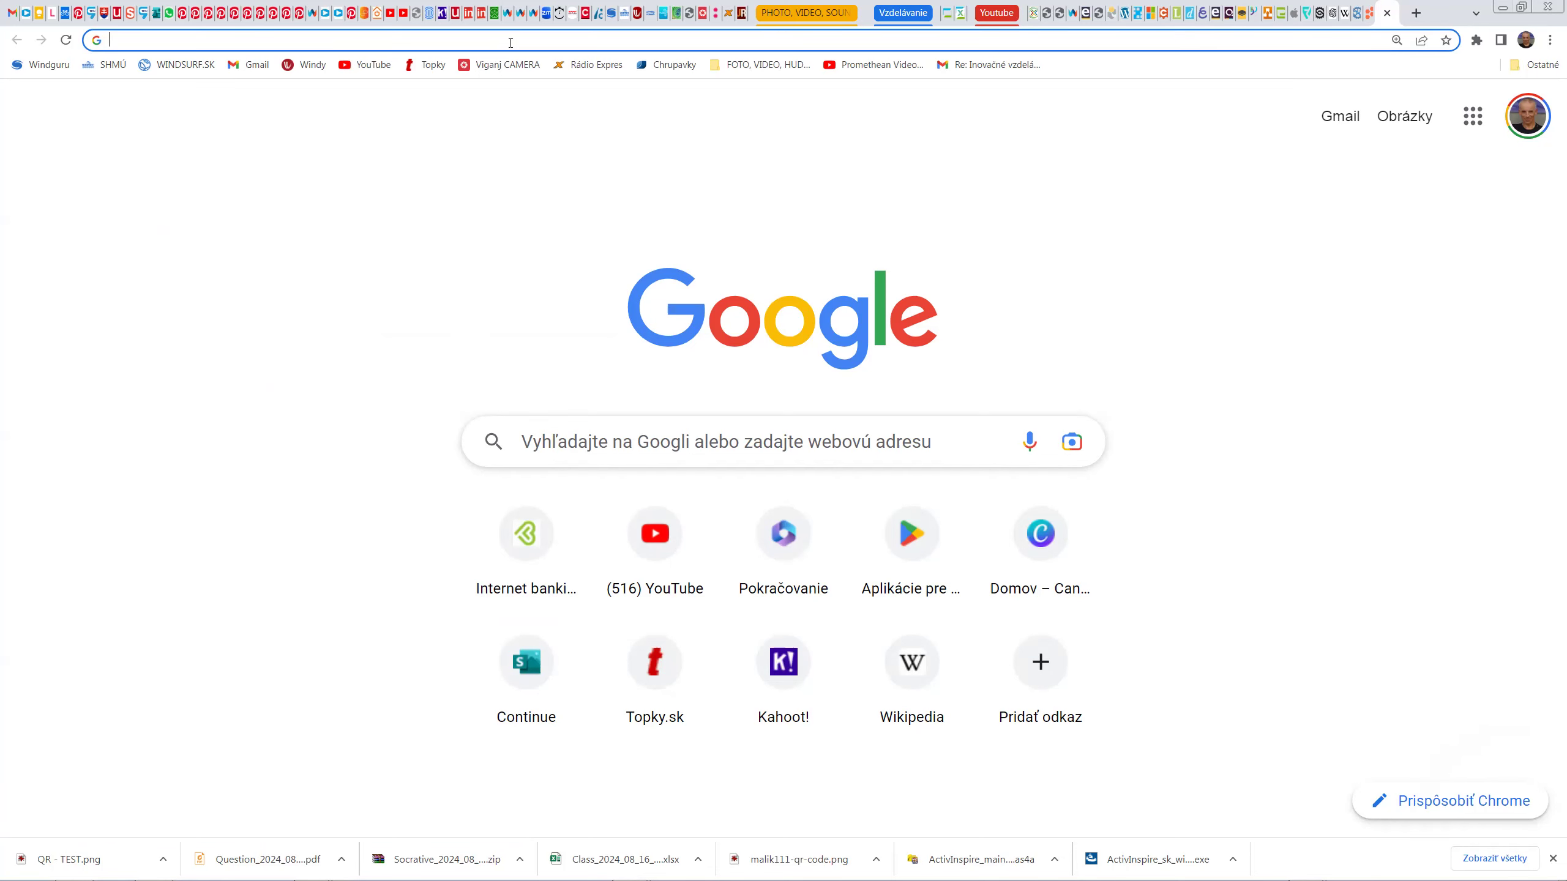
{"action": "type", "text": "copilot.microsoft.com"}
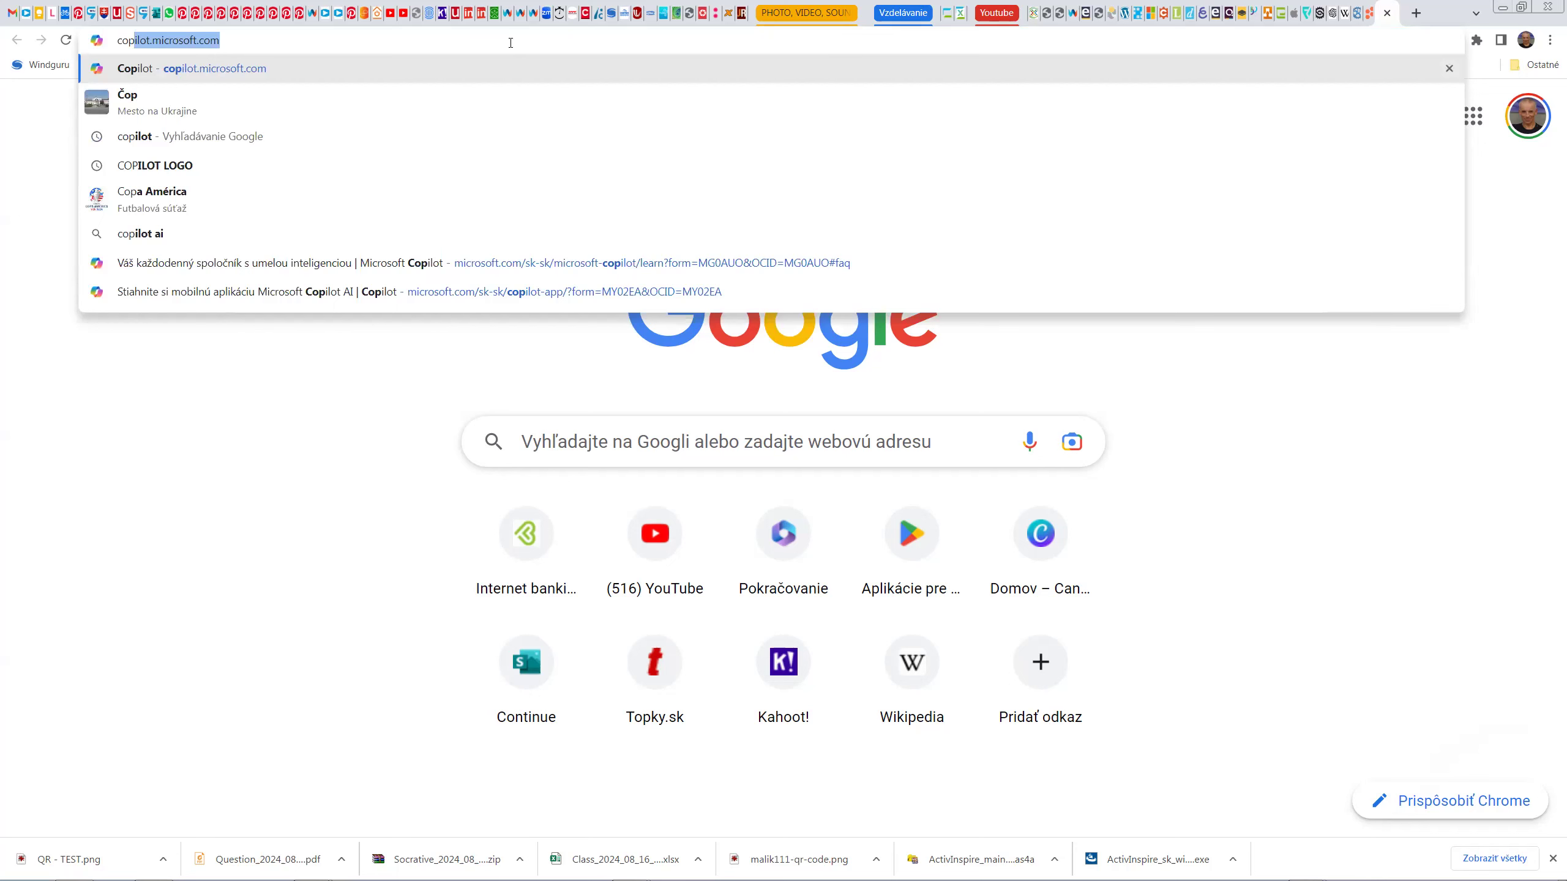
{"action": "key", "text": "Return"}
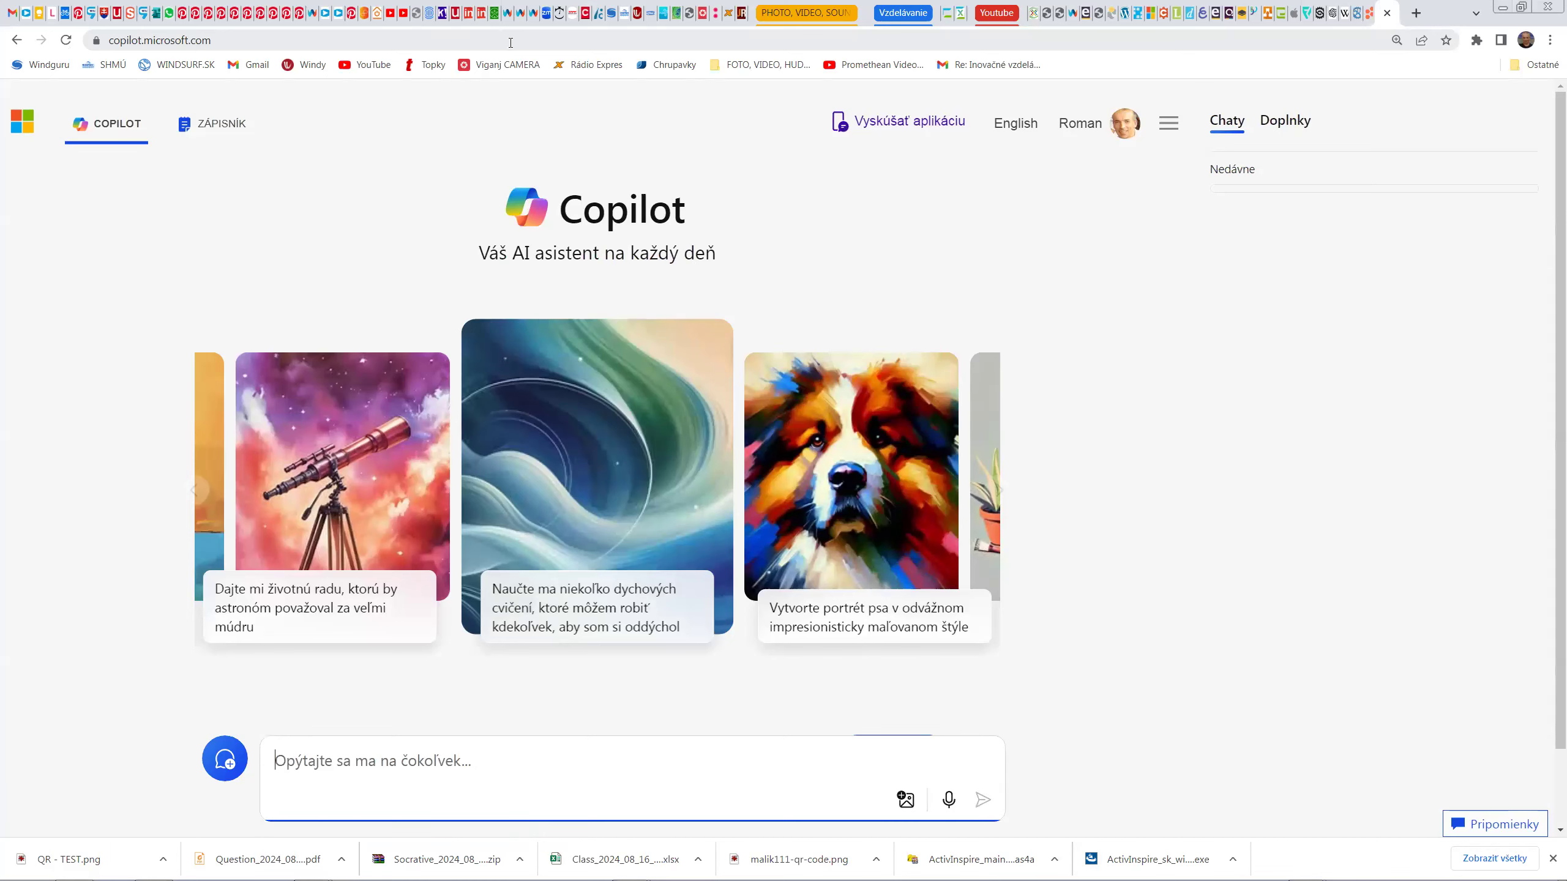
{"action": "key", "text": "F11"}
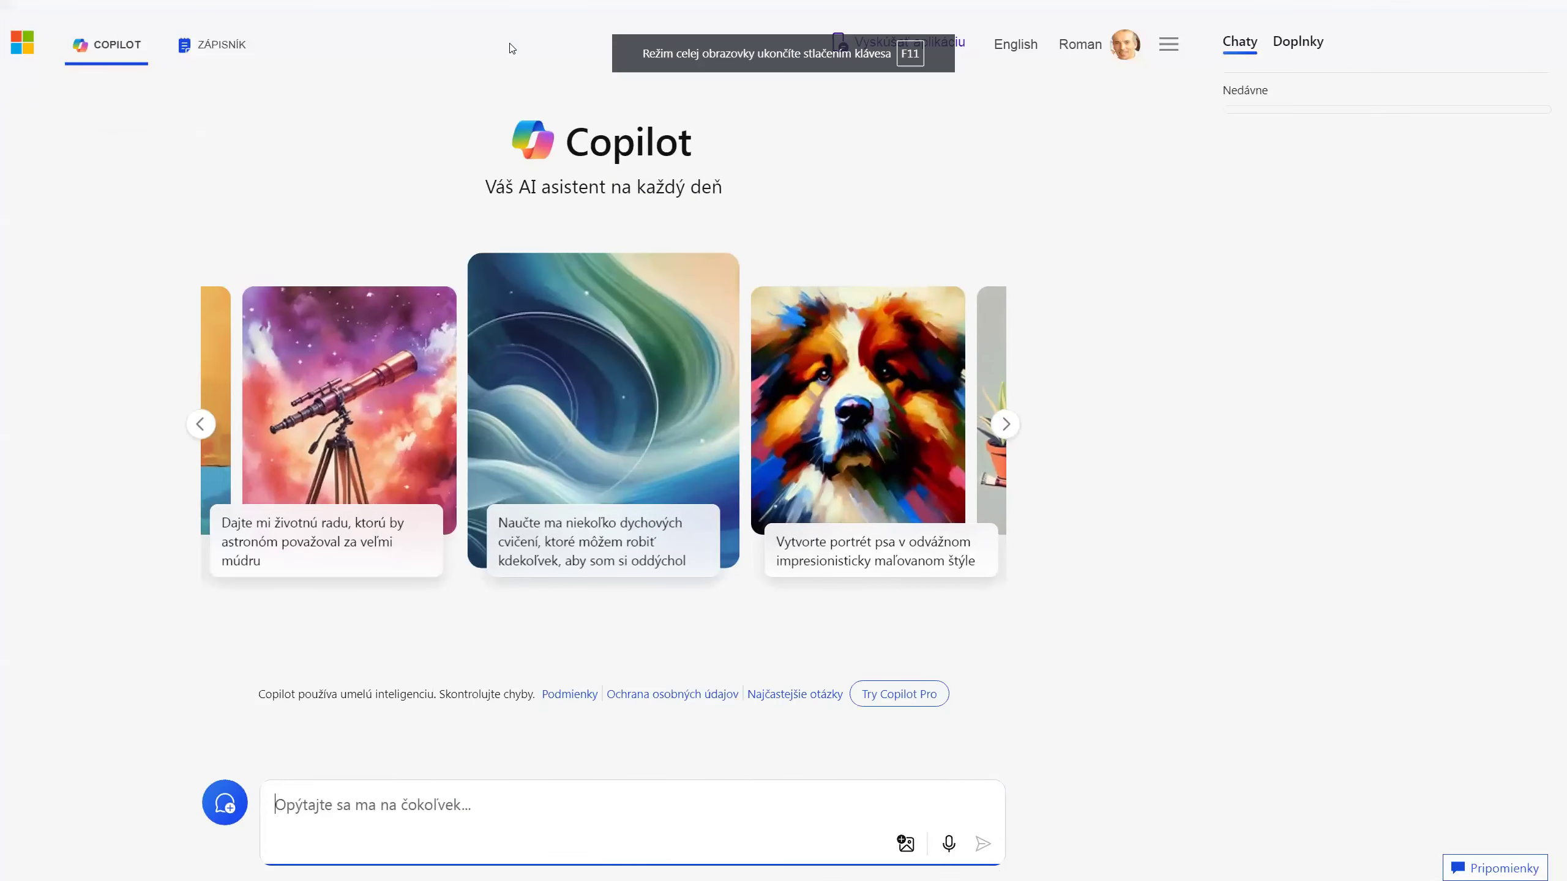
Step: Ask Copilot for "základné informácie o meste Záhreb"
{"action": "type", "text": "základné informácie o me"}
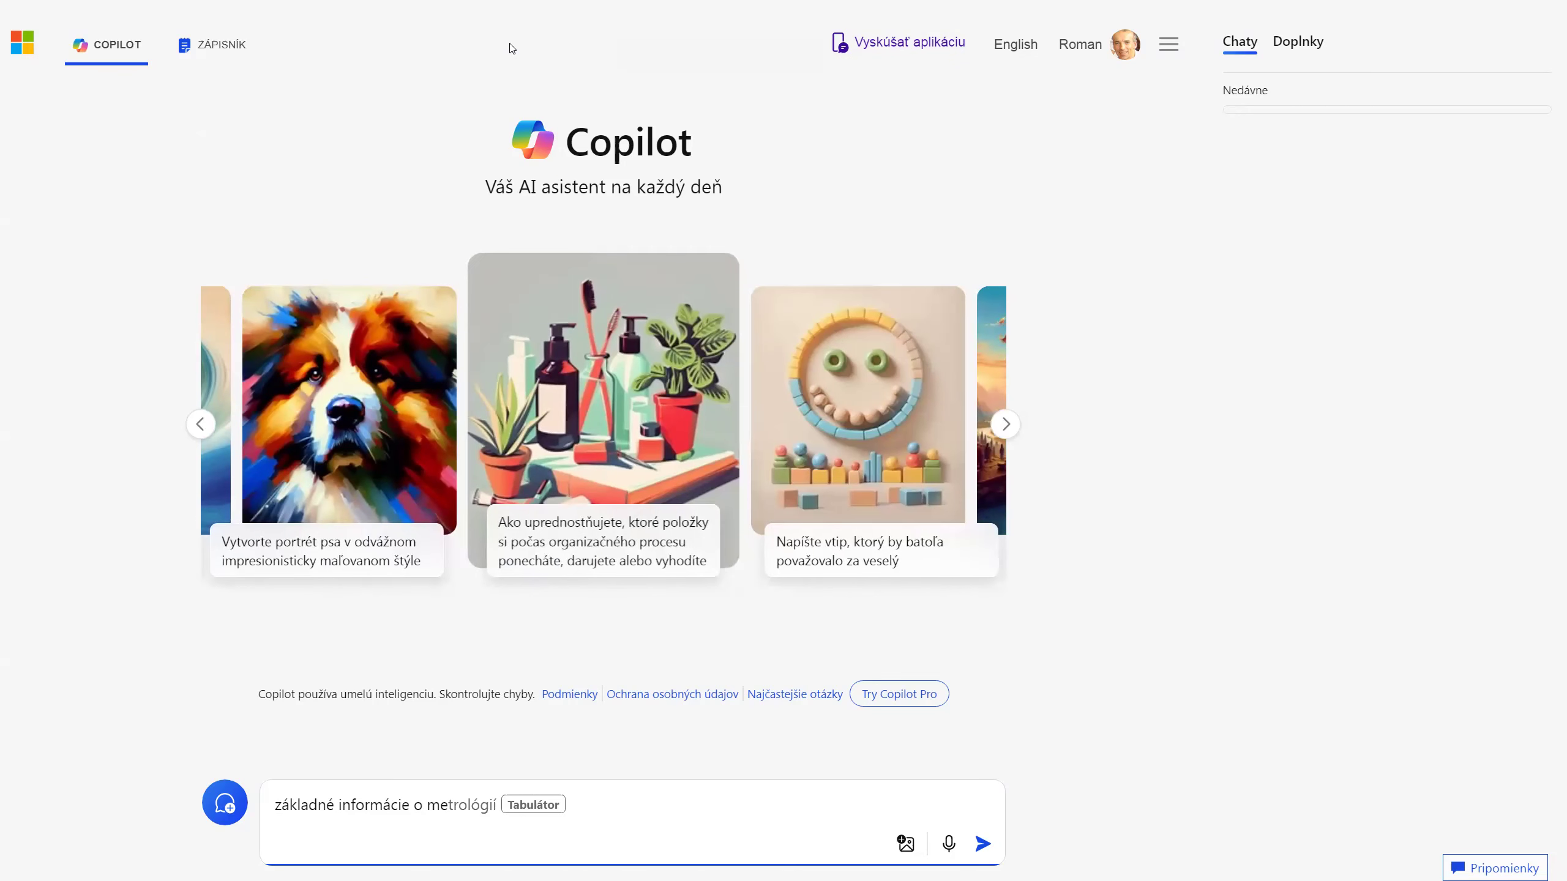
{"action": "type", "text": "ste Zá"}
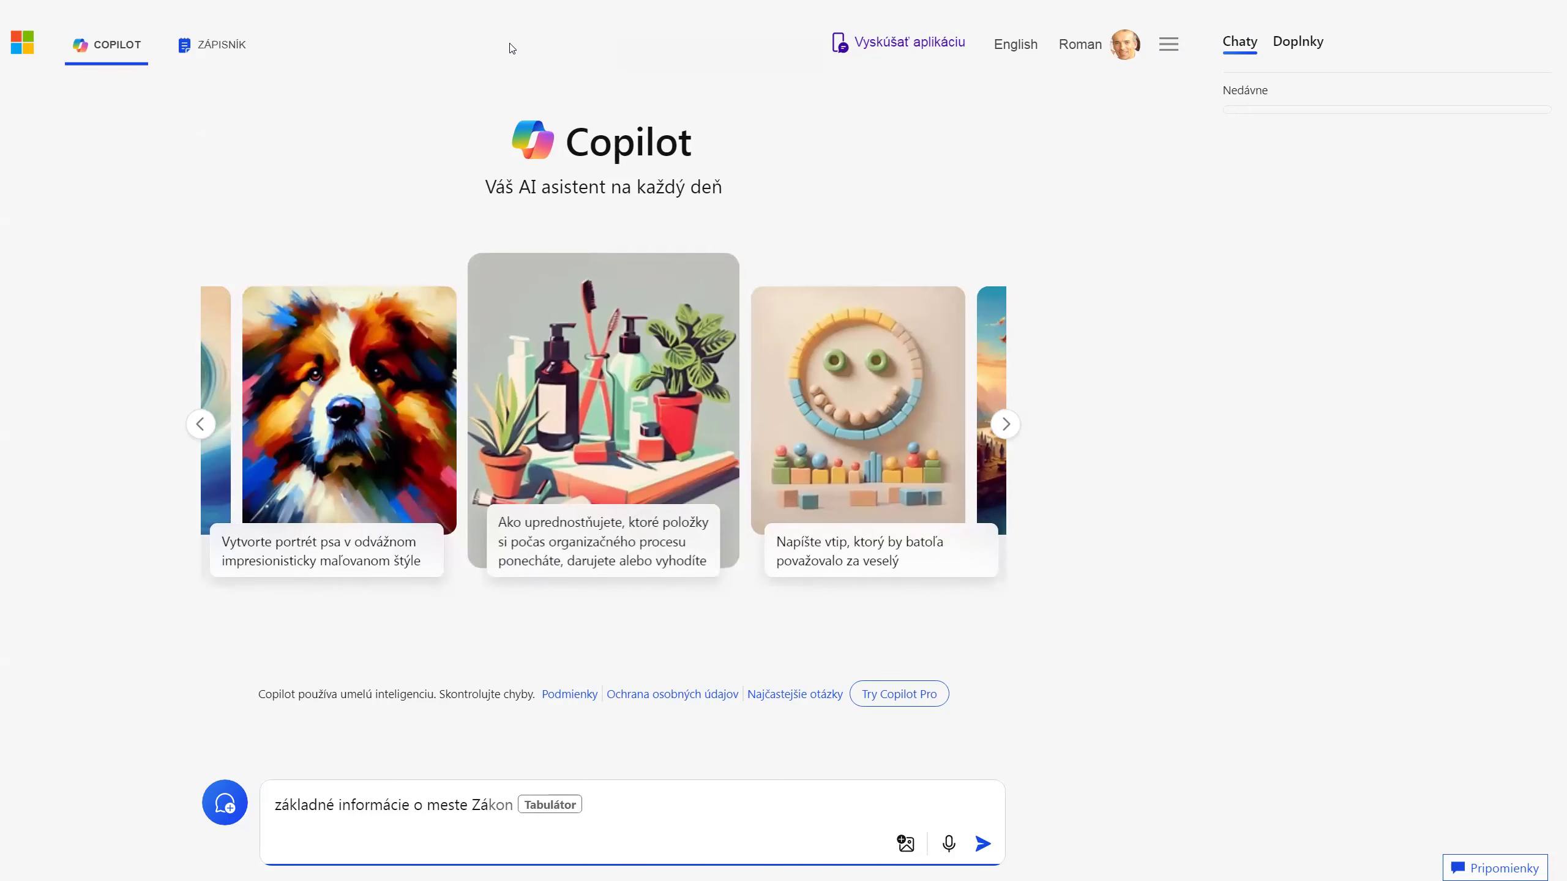
{"action": "type", "text": "hreb"}
{"action": "key", "text": "Return"}
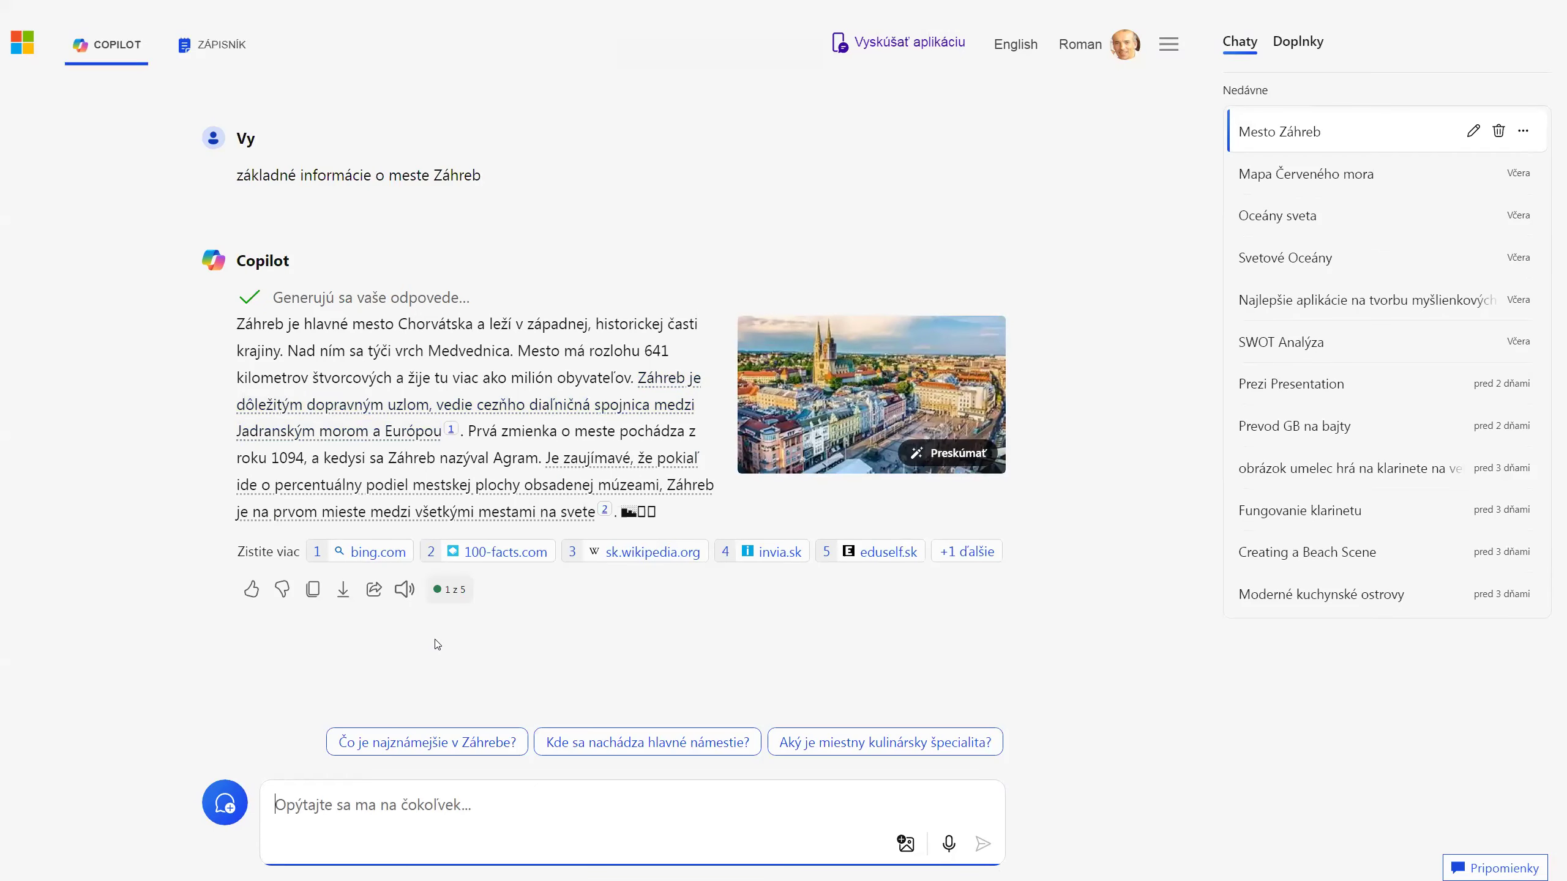
Step: Copy Copilot's answer about Záhreb and paste it into the explanation of question 1 in the Socrative quiz
{"action": "left_click", "coordinate": [313, 590]}
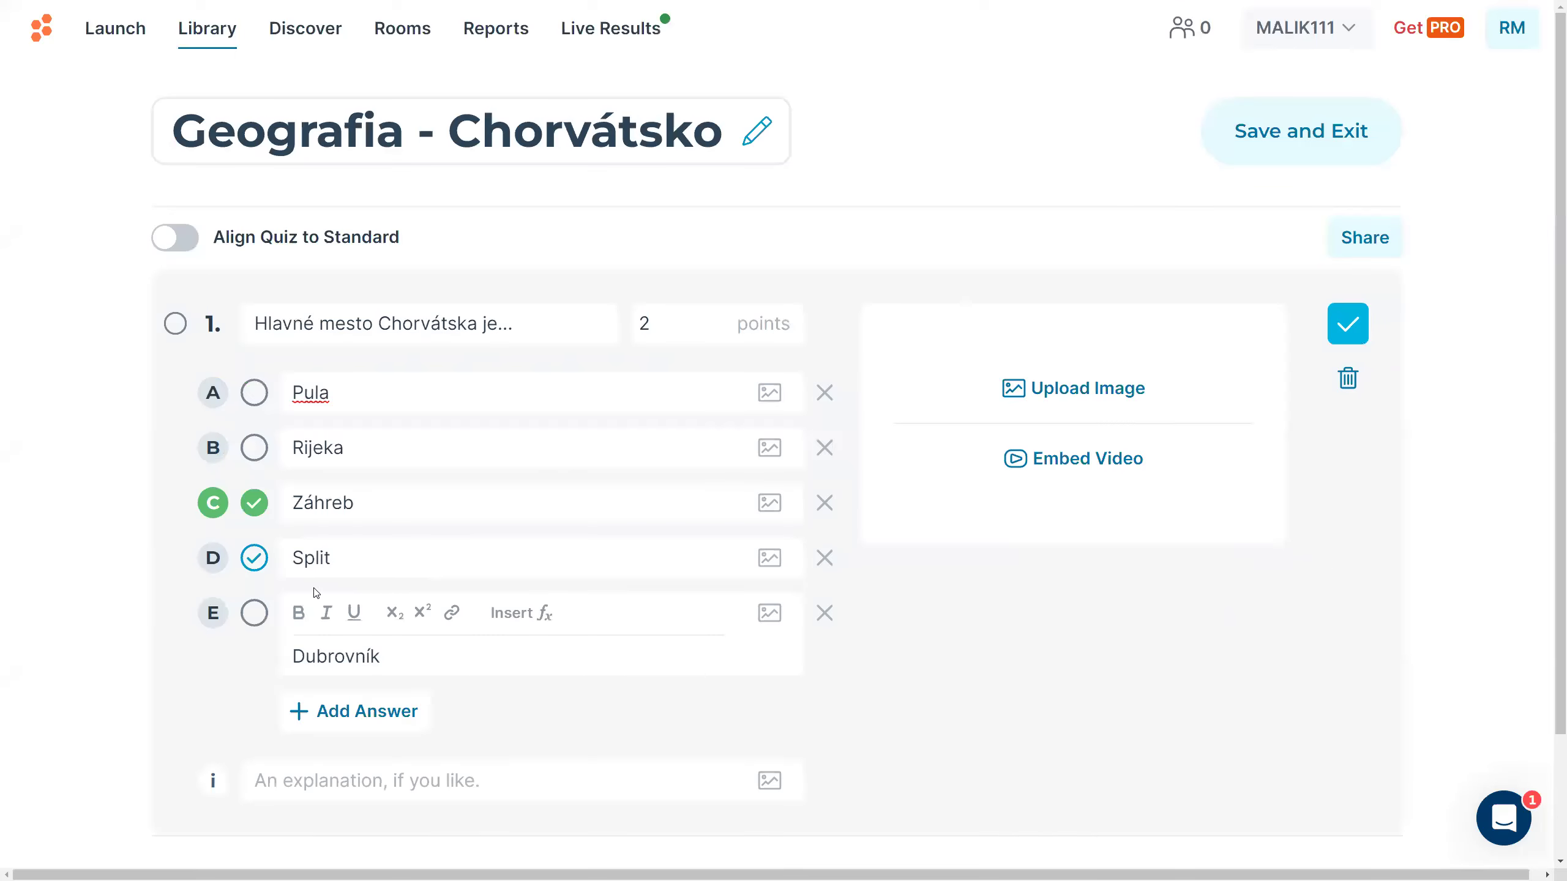
{"action": "left_click", "coordinate": [458, 801]}
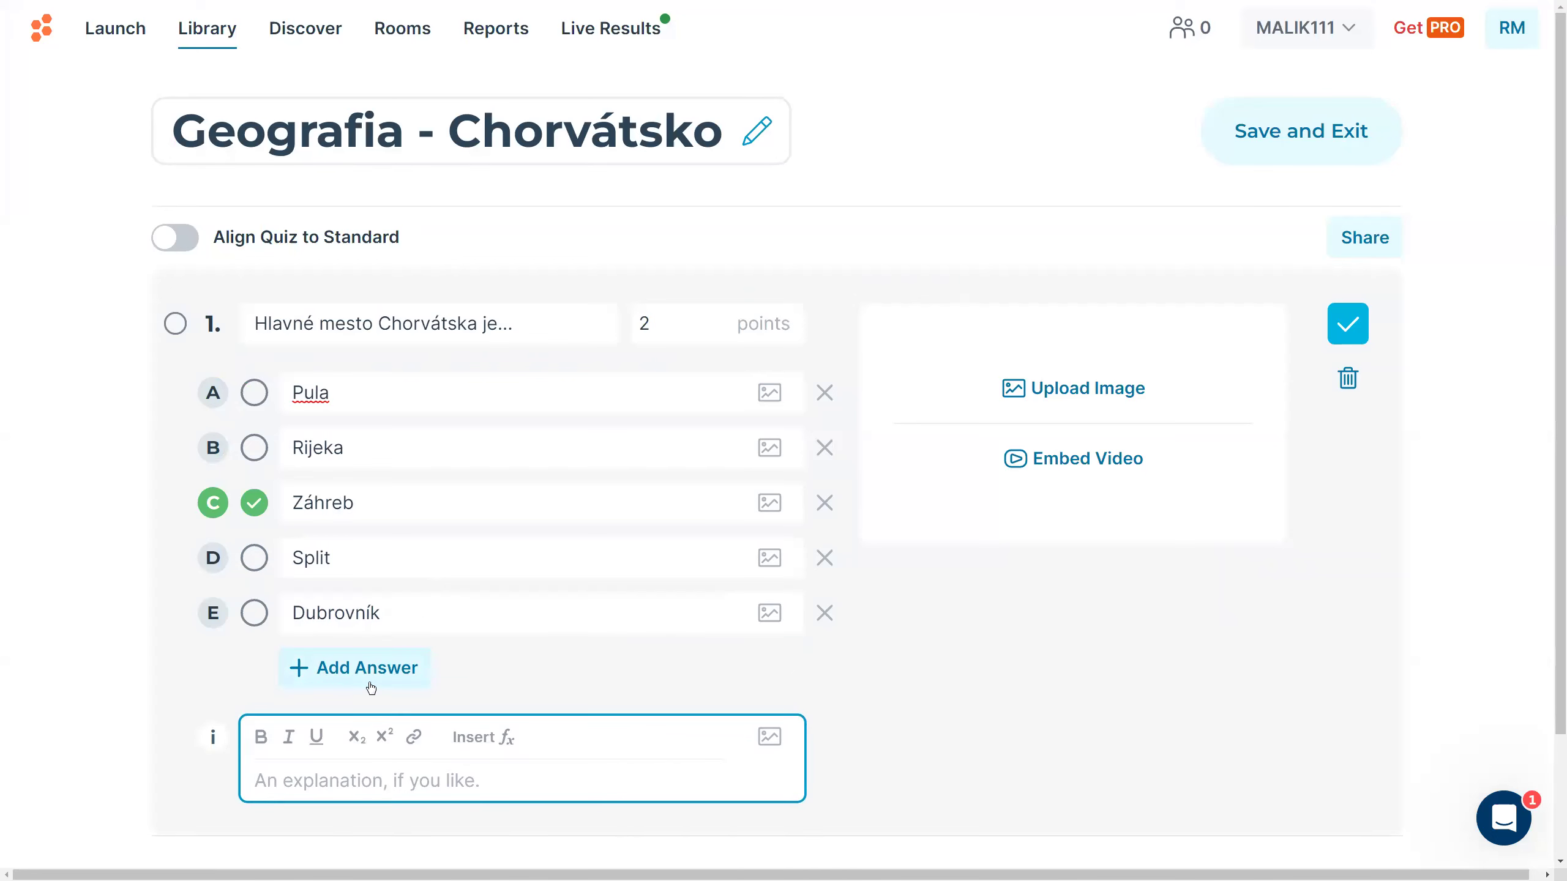
{"action": "key", "text": "ctrl+v"}
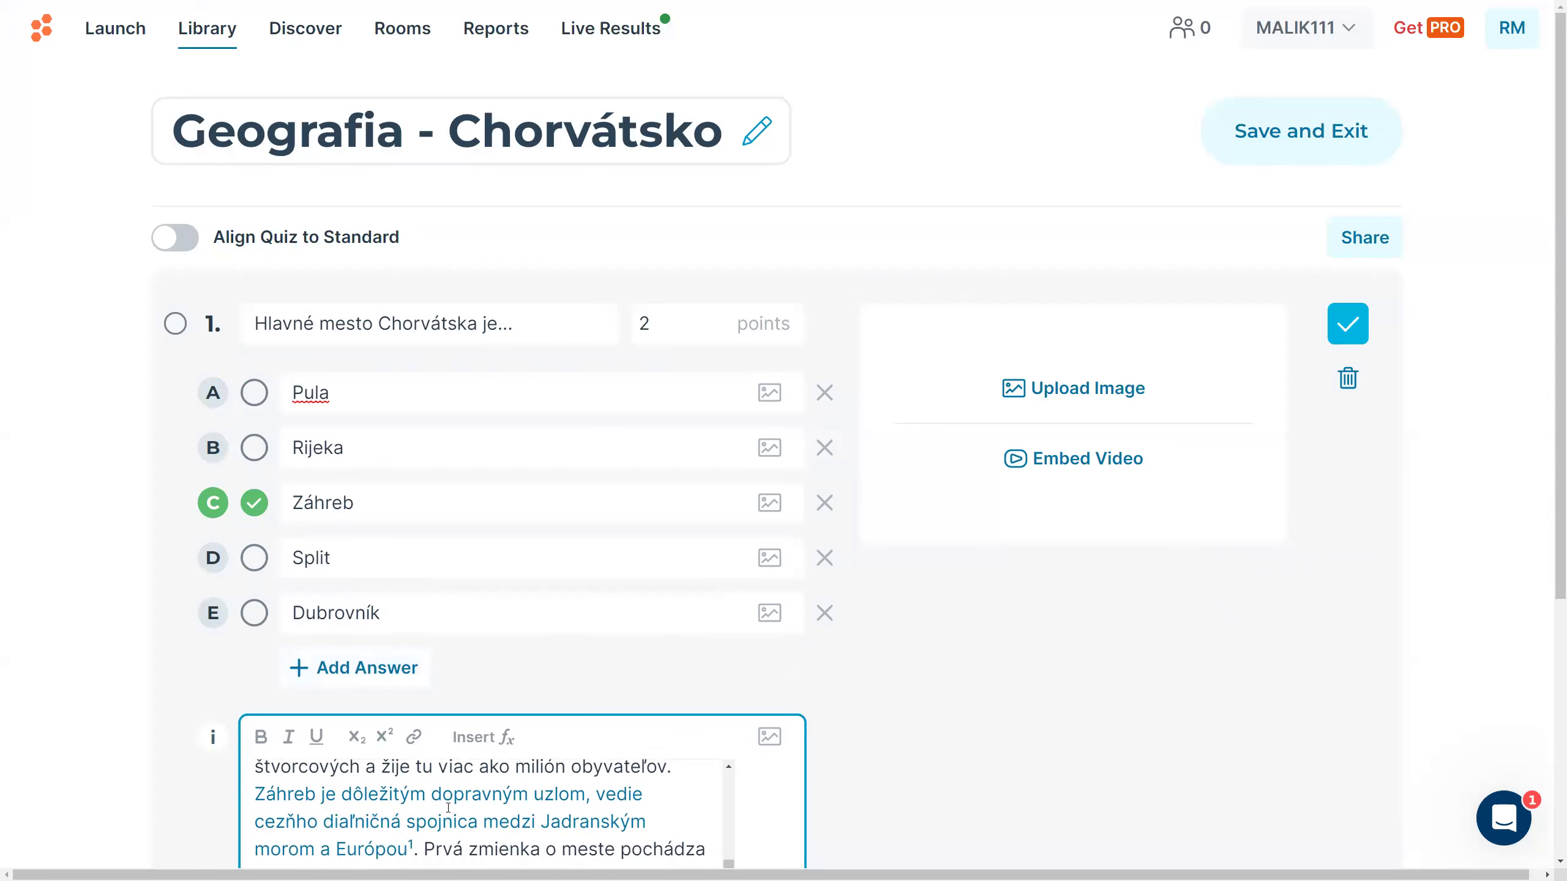
Step: Delete the stray symbols and the footnote number 2 at the end of the pasted explanation
{"action": "scroll", "coordinate": [462, 784], "scroll_direction": "down", "scroll_amount": 5}
{"action": "left_click", "coordinate": [622, 598]}
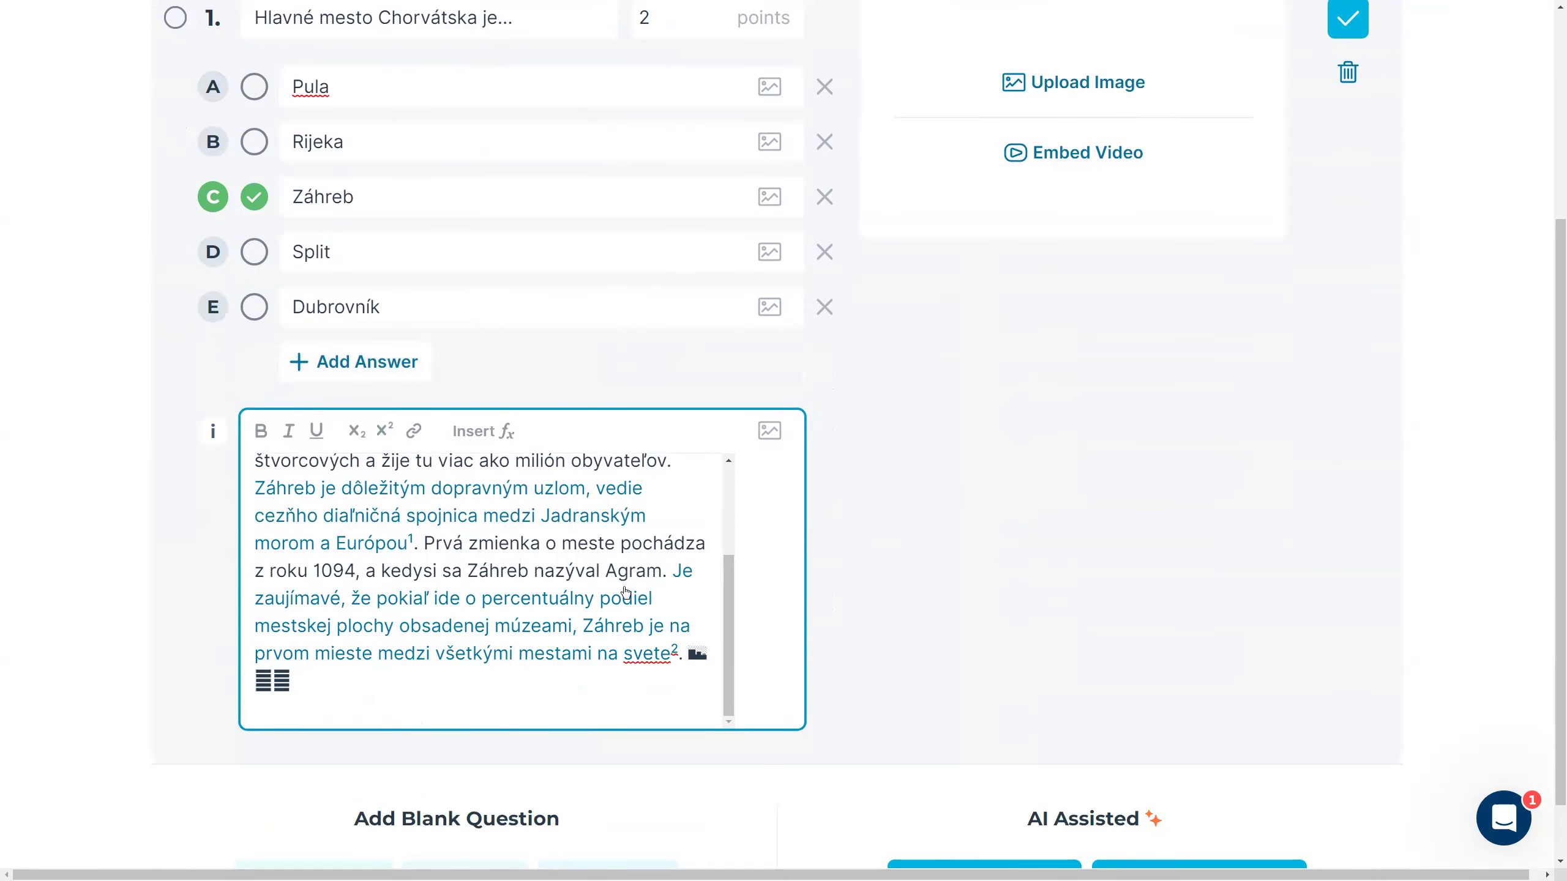
{"action": "left_click", "coordinate": [628, 571]}
{"action": "scroll", "coordinate": [472, 571], "scroll_direction": "up", "scroll_amount": 3}
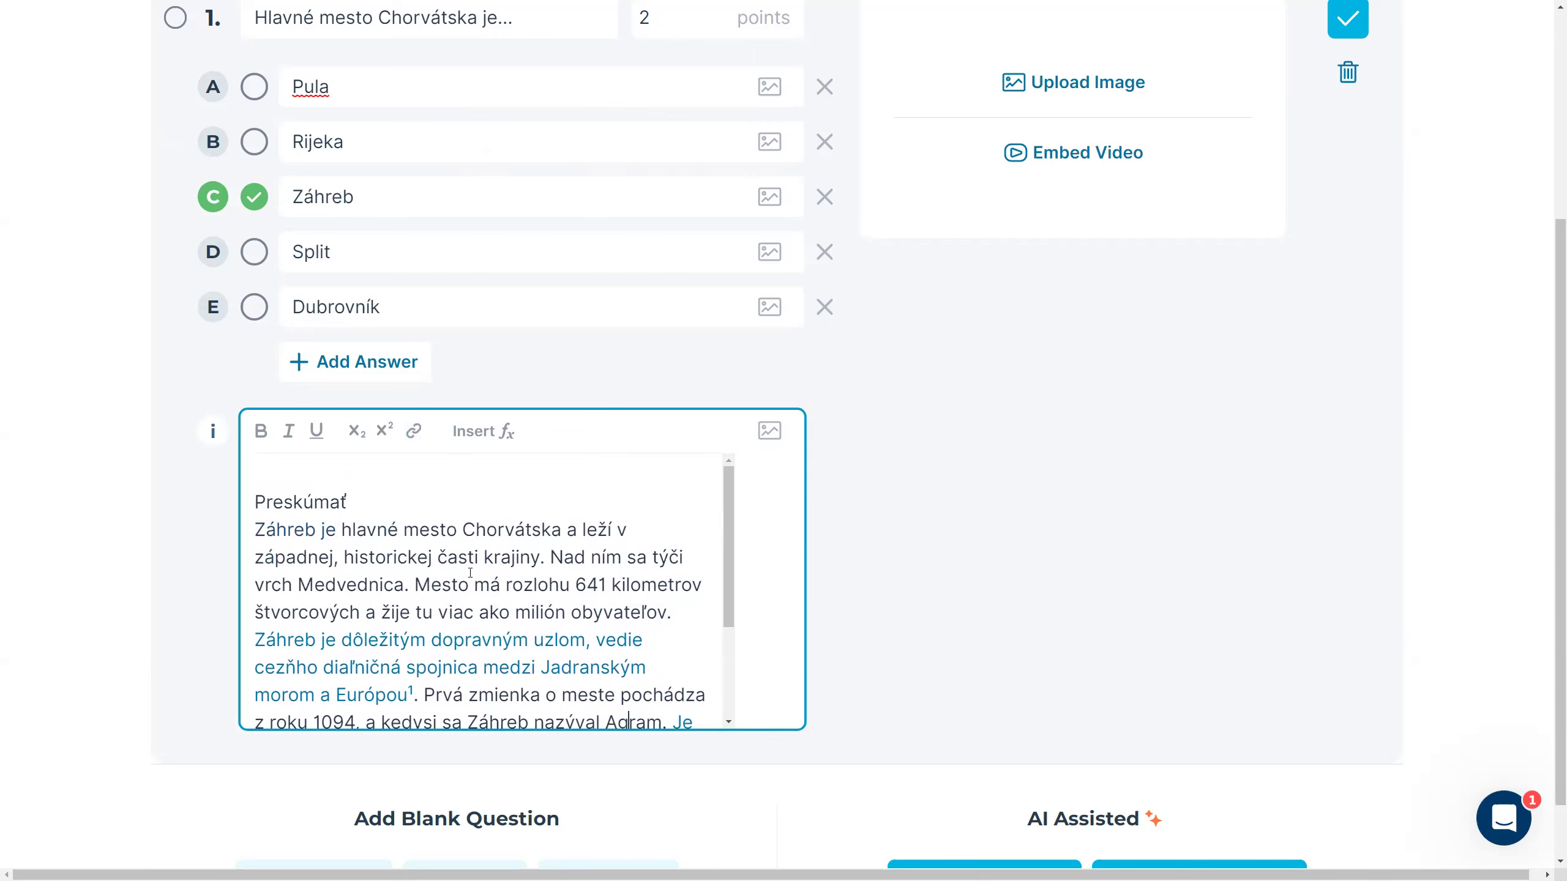
{"action": "scroll", "coordinate": [470, 573], "scroll_direction": "down", "scroll_amount": 3}
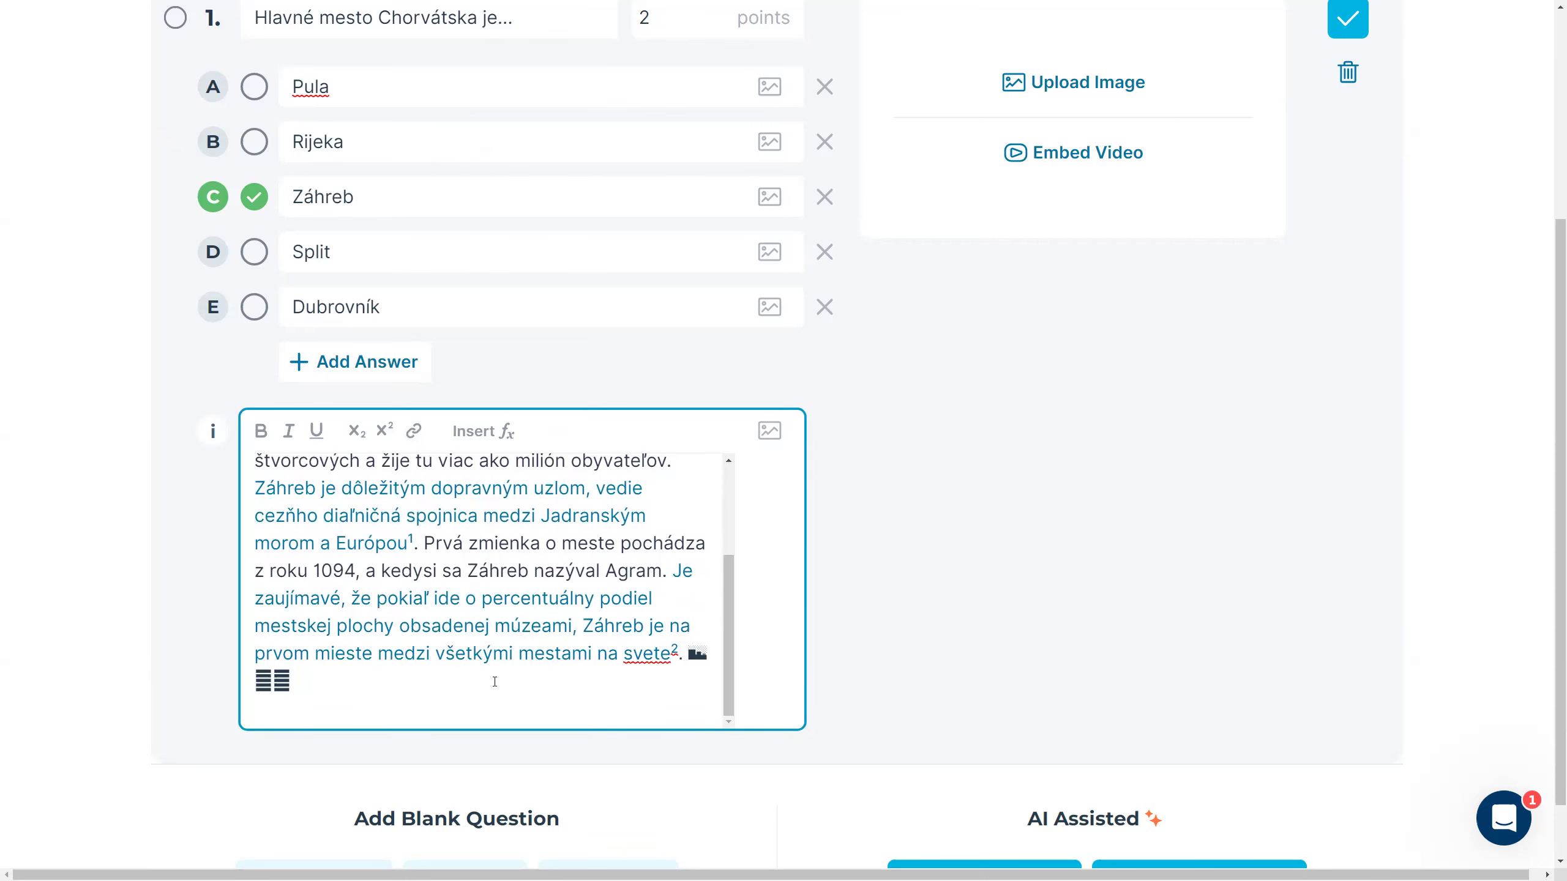
{"action": "left_click", "coordinate": [342, 696]}
{"action": "scroll", "coordinate": [392, 725], "scroll_direction": "down", "scroll_amount": 1}
{"action": "key", "text": "BackSpace"}
{"action": "key", "text": "BackSpace"}
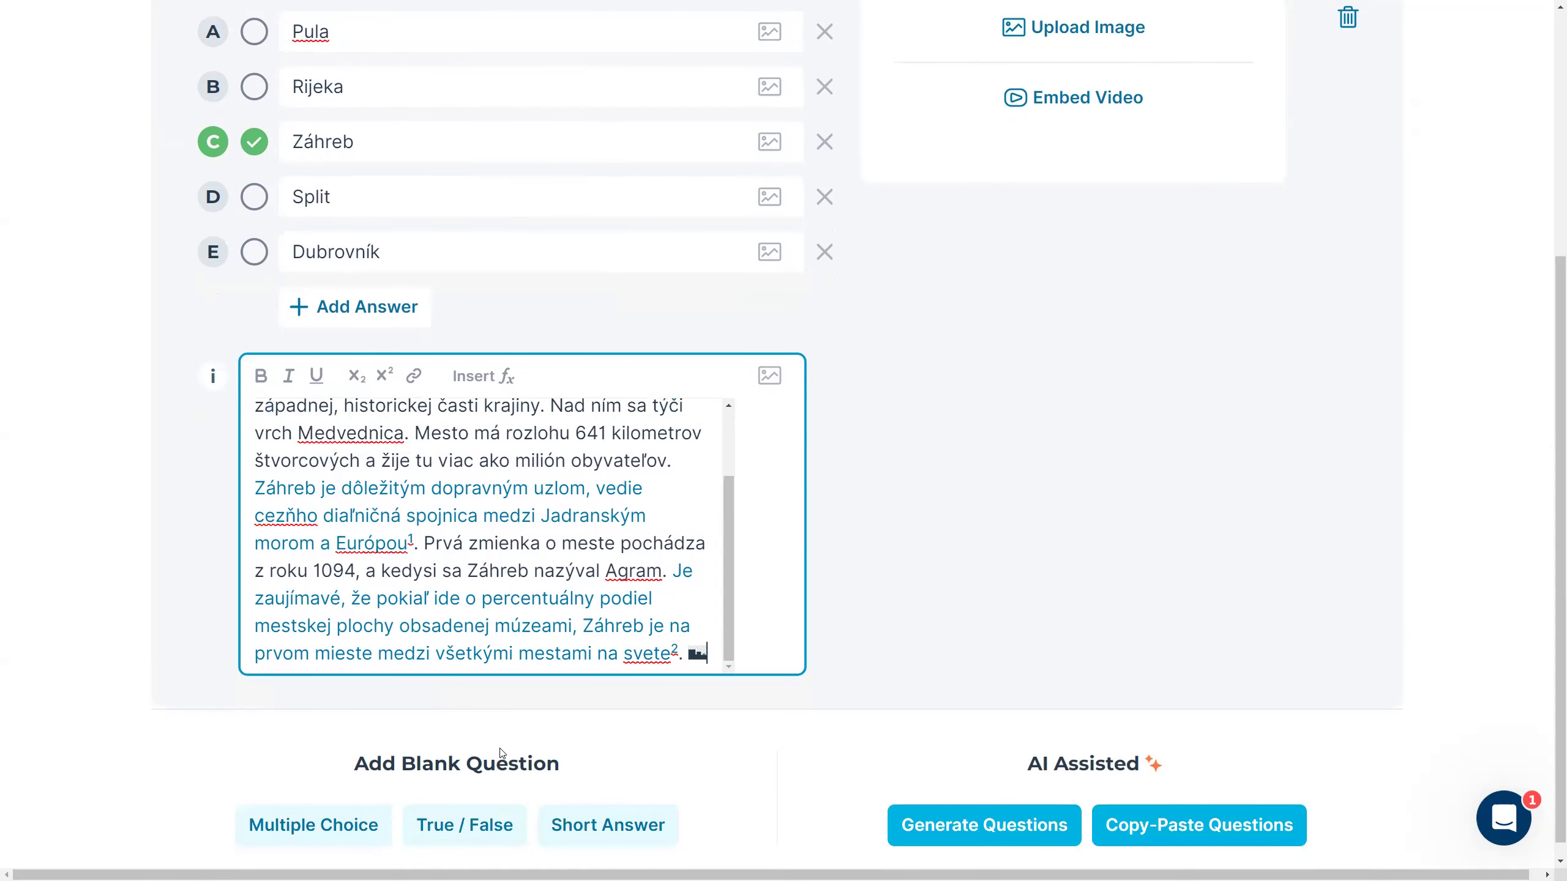
{"action": "key", "text": "BackSpace"}
{"action": "key", "text": "BackSpace"}
{"action": "key", "text": "Left"}
{"action": "key", "text": "BackSpace"}
Step: Switch to Copilot, explore the details and photos behind the Záhreb picture, and return to the Socrative quiz
{"action": "key", "text": "alt+Tab"}
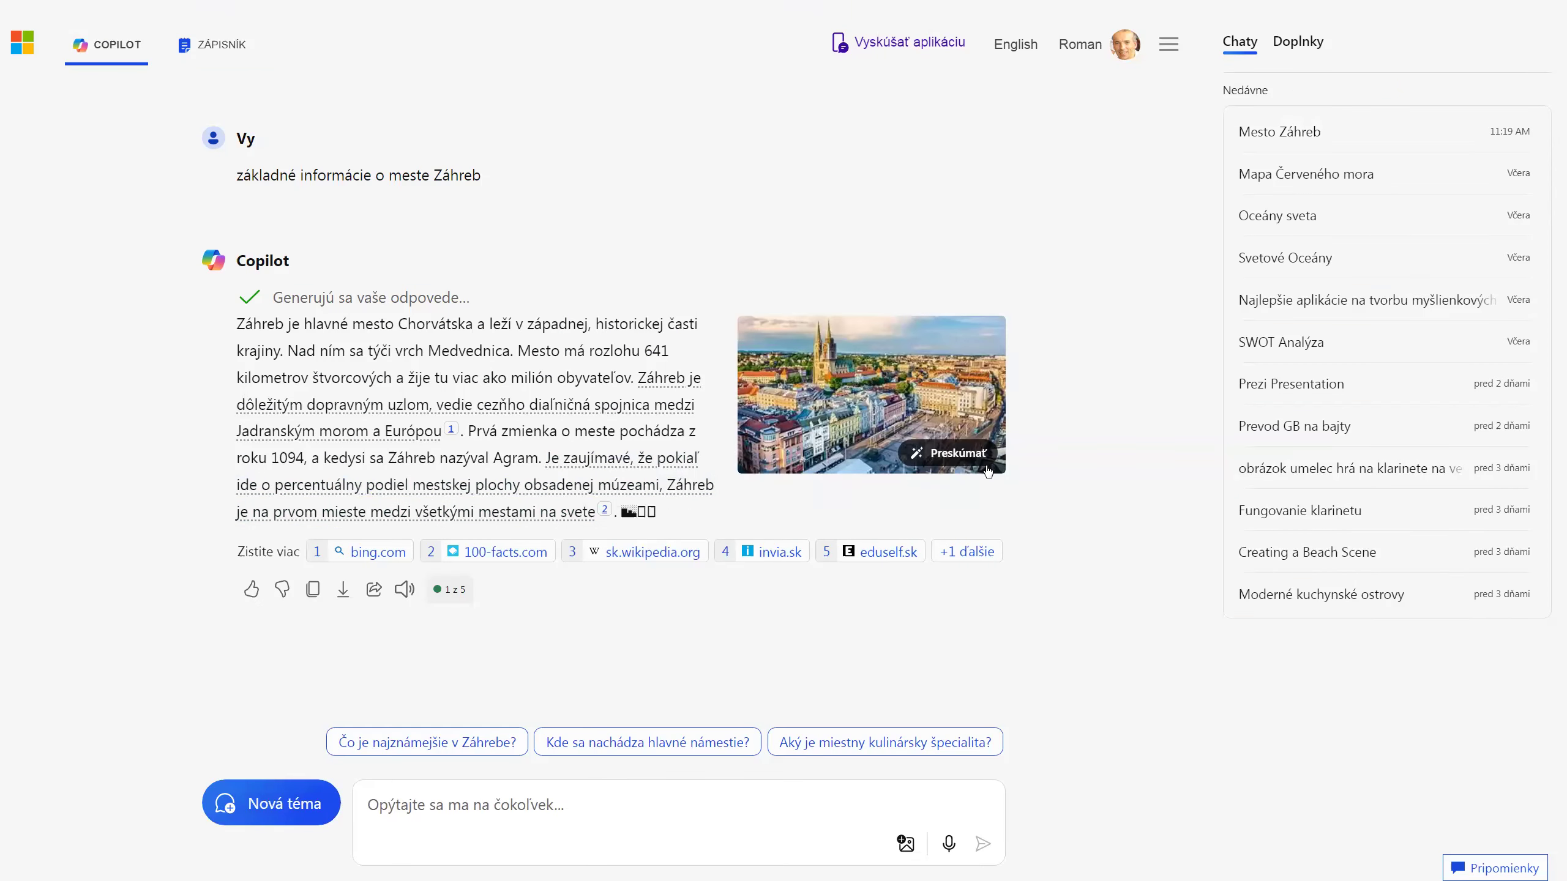
{"action": "left_click", "coordinate": [943, 455]}
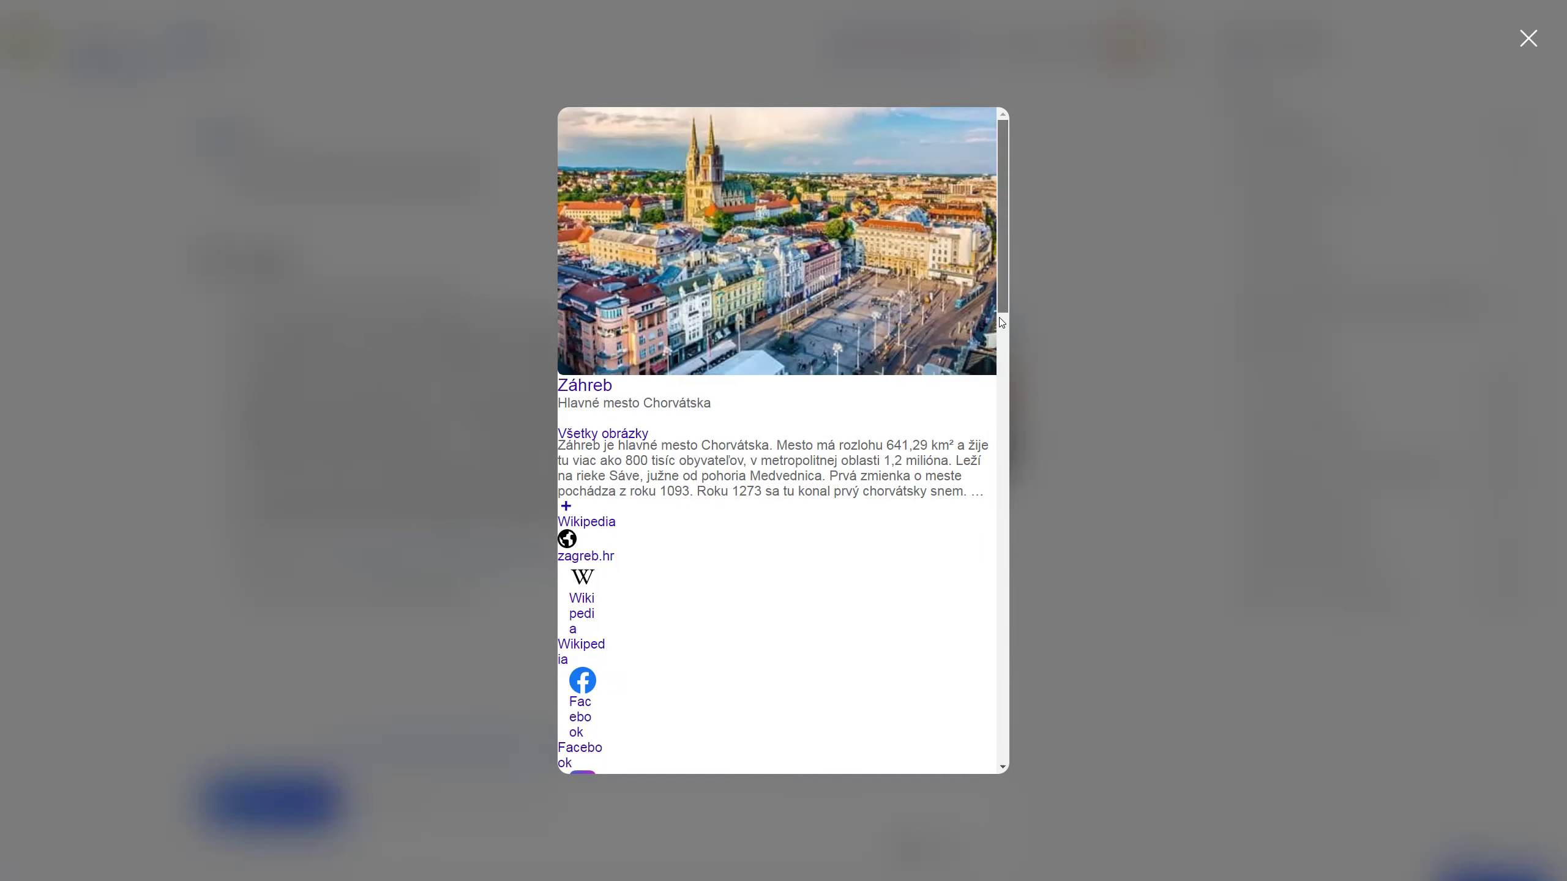
{"action": "scroll", "coordinate": [993, 370], "scroll_direction": "down", "scroll_amount": 15}
{"action": "scroll", "coordinate": [968, 609], "scroll_direction": "up", "scroll_amount": 5}
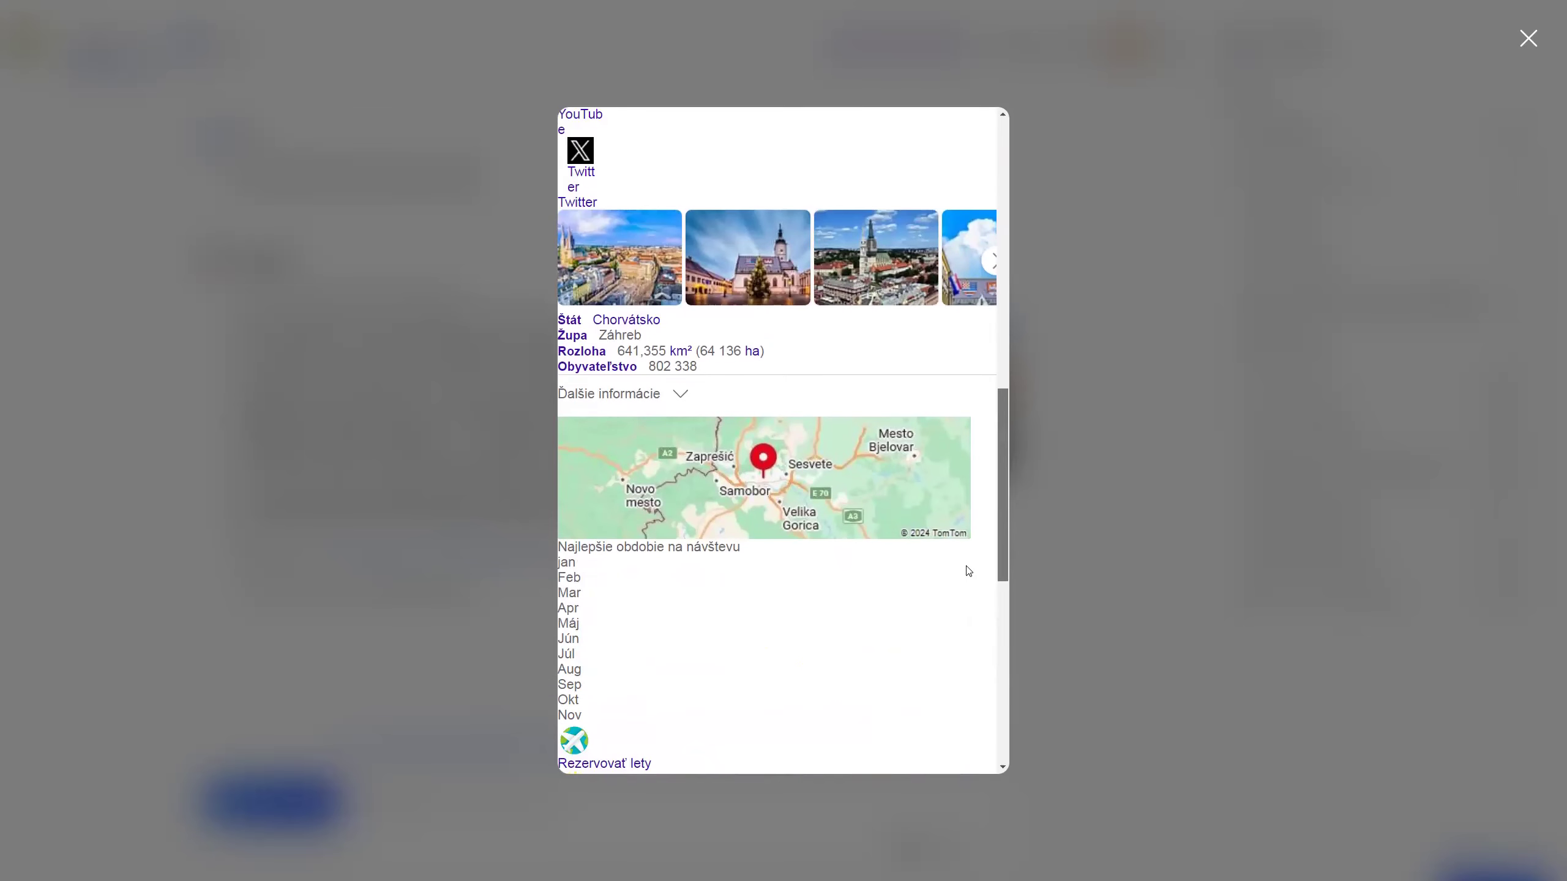
{"action": "left_click", "coordinate": [771, 258]}
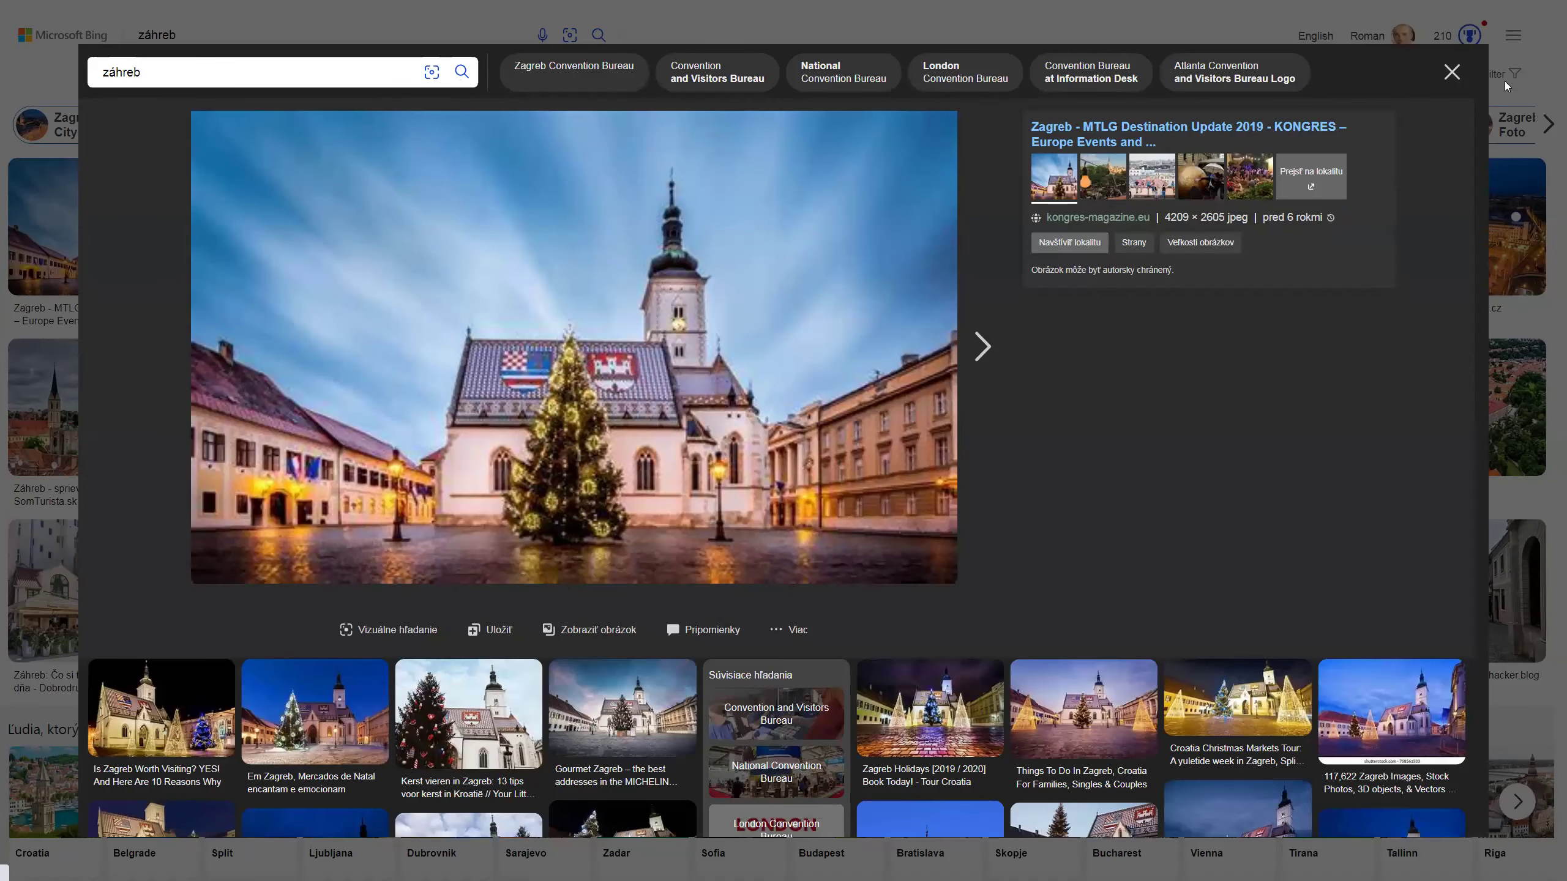
{"action": "left_click", "coordinate": [1444, 79]}
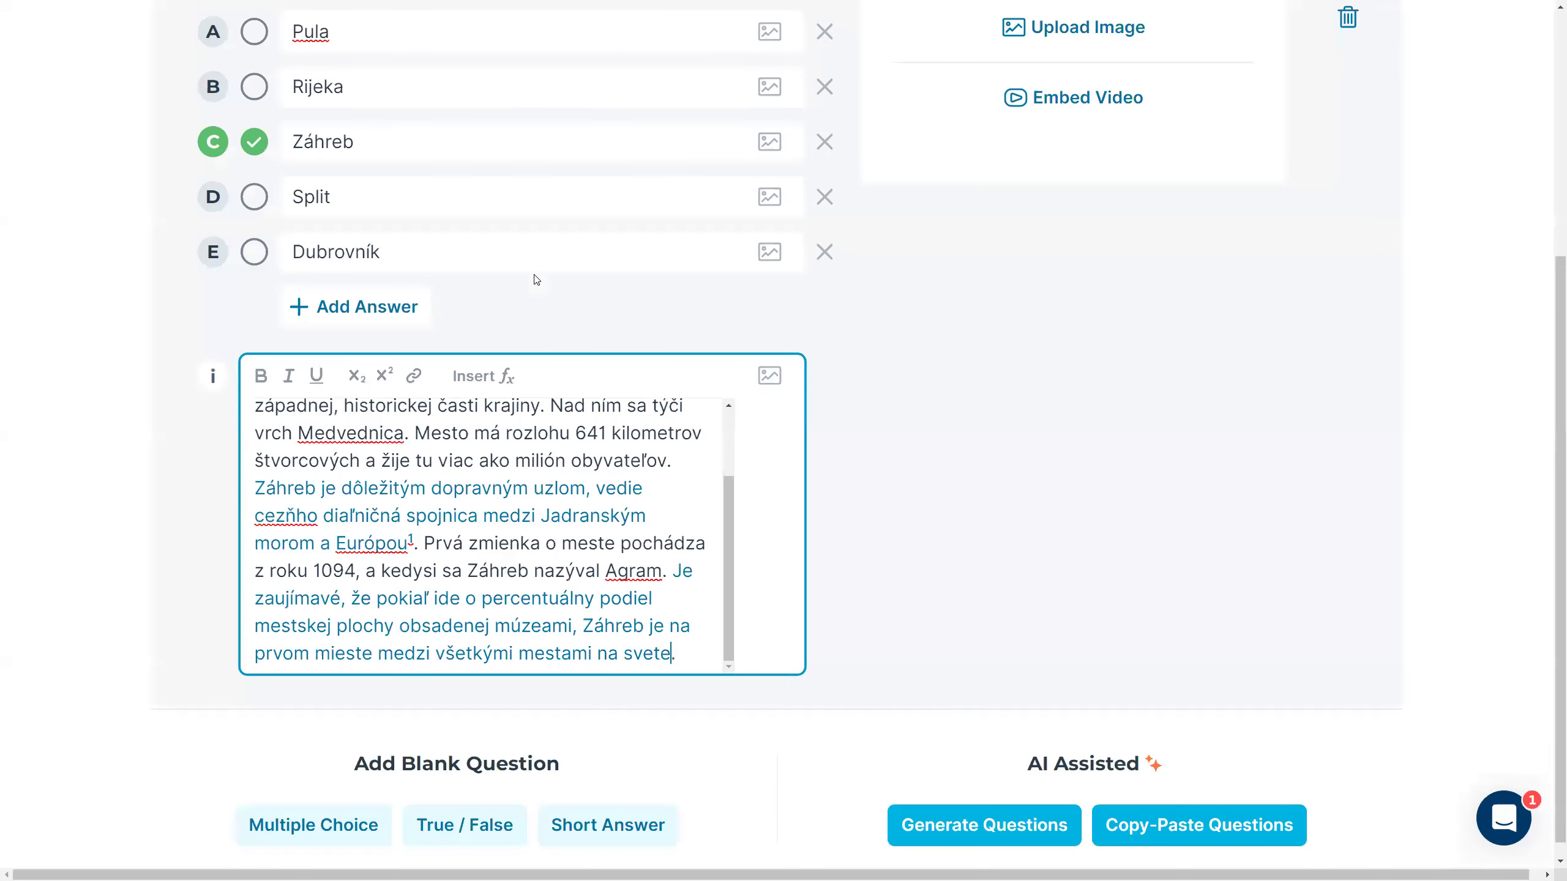
Step: Add the picture Záhreb.jpg from the folder "SOFTIMEX vzdelávanie - obrázky" to the explanation and save question 1
{"action": "left_click", "coordinate": [770, 371]}
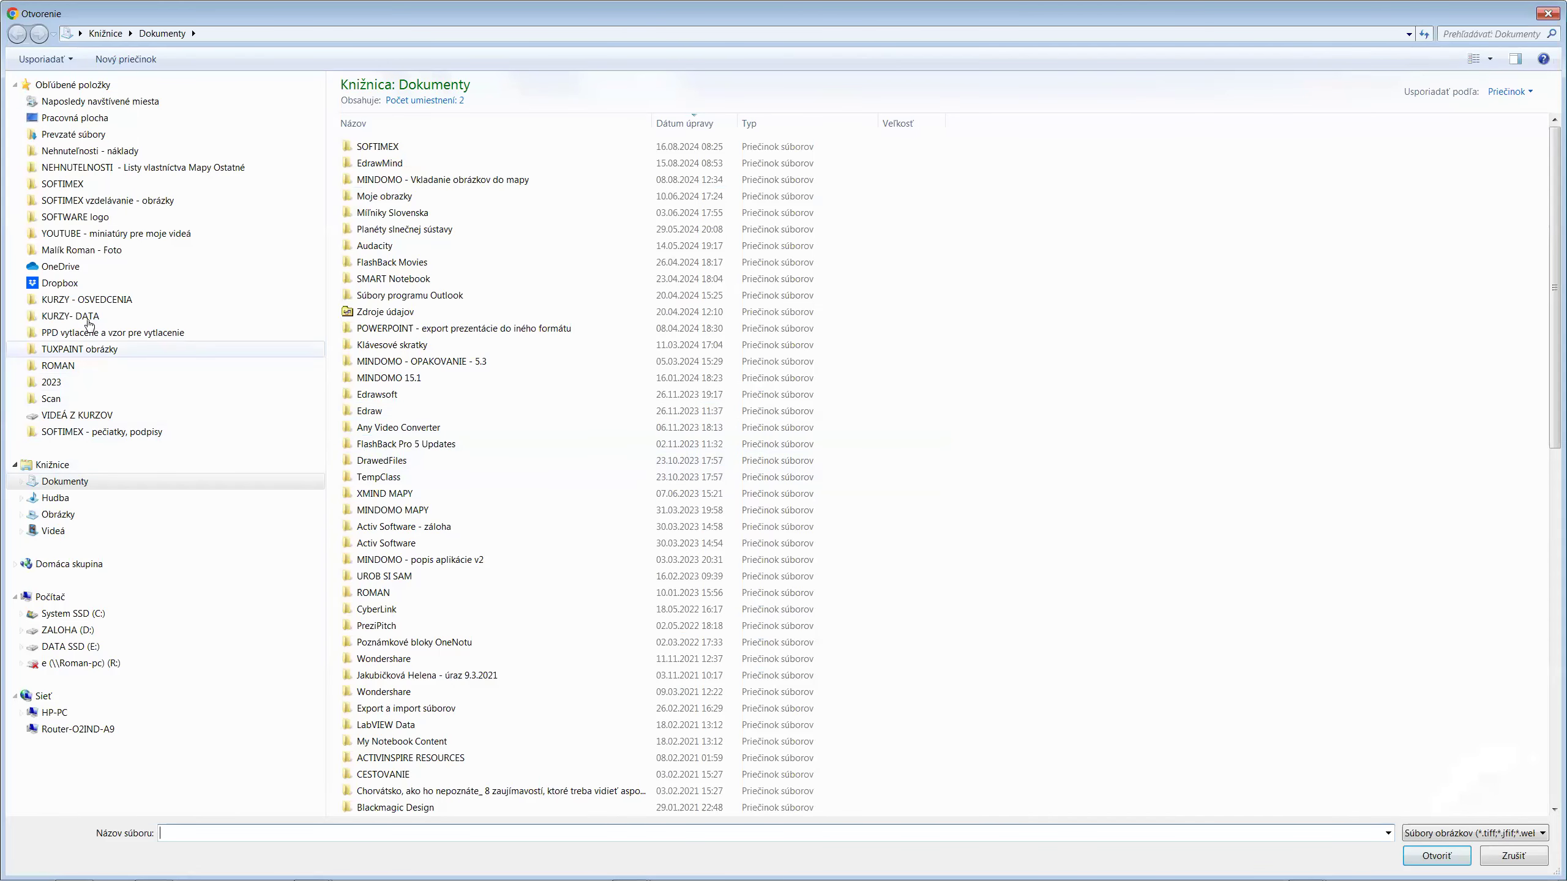
{"action": "left_click", "coordinate": [112, 206]}
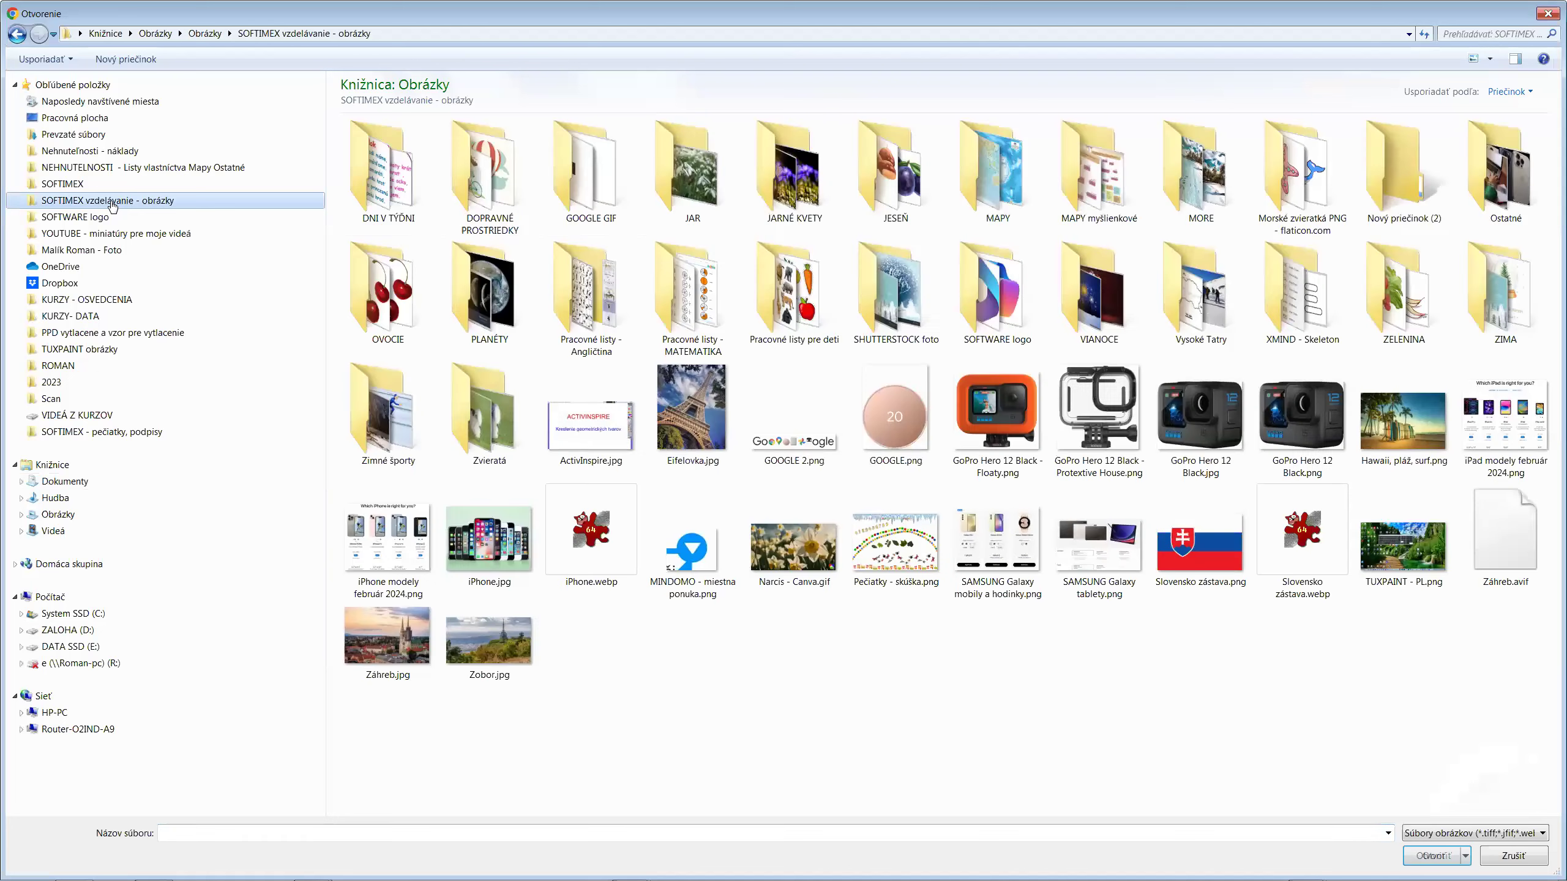
{"action": "double_click", "coordinate": [382, 642]}
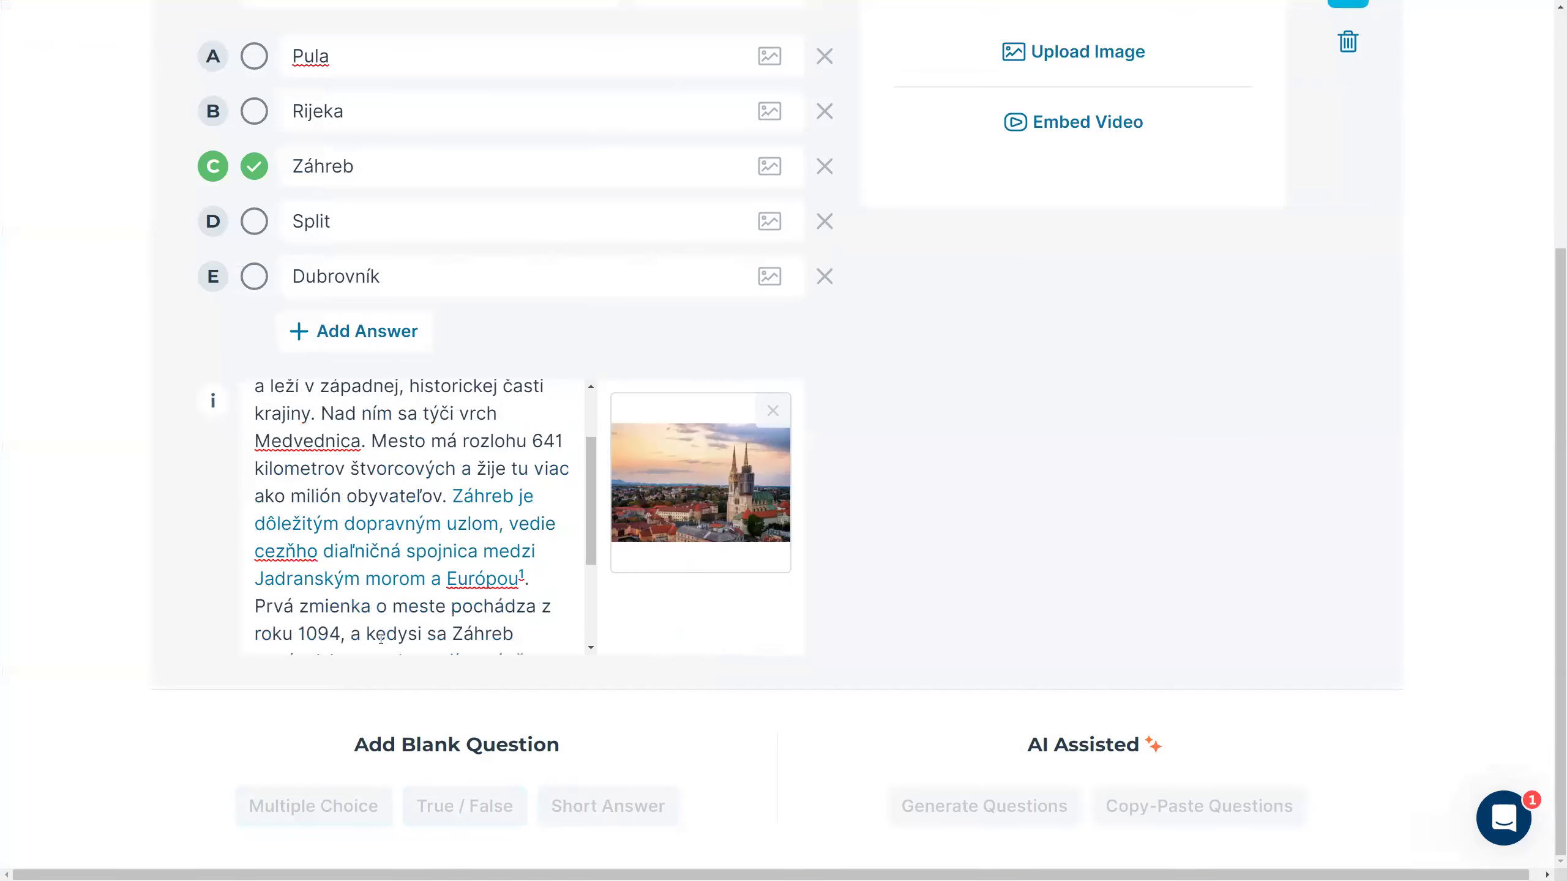
{"action": "scroll", "coordinate": [1061, 499], "scroll_direction": "up", "scroll_amount": 3}
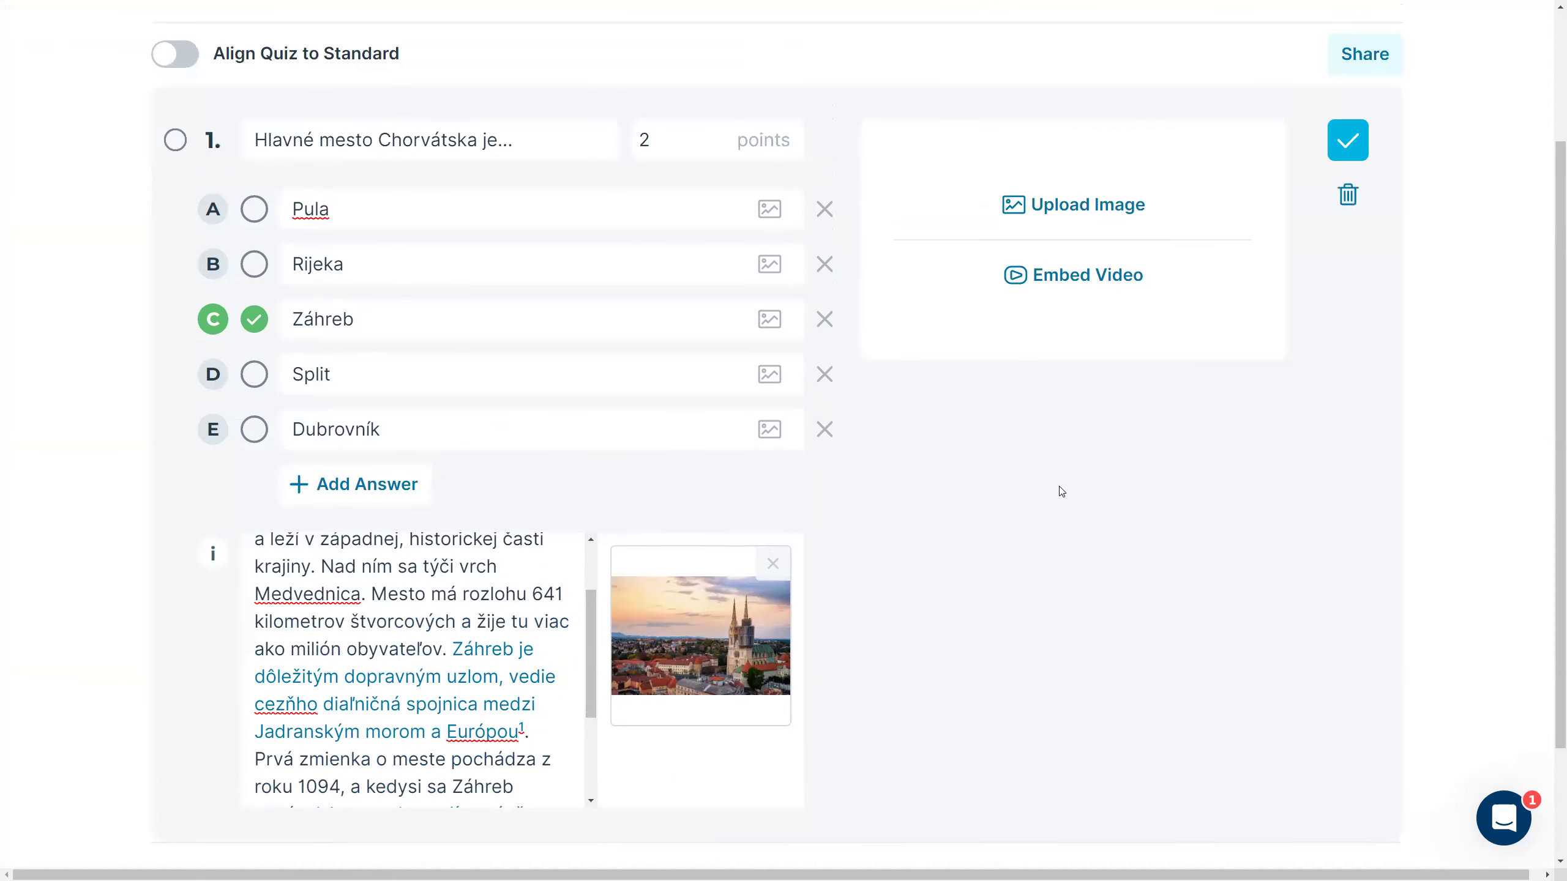
{"action": "left_click", "coordinate": [1350, 143]}
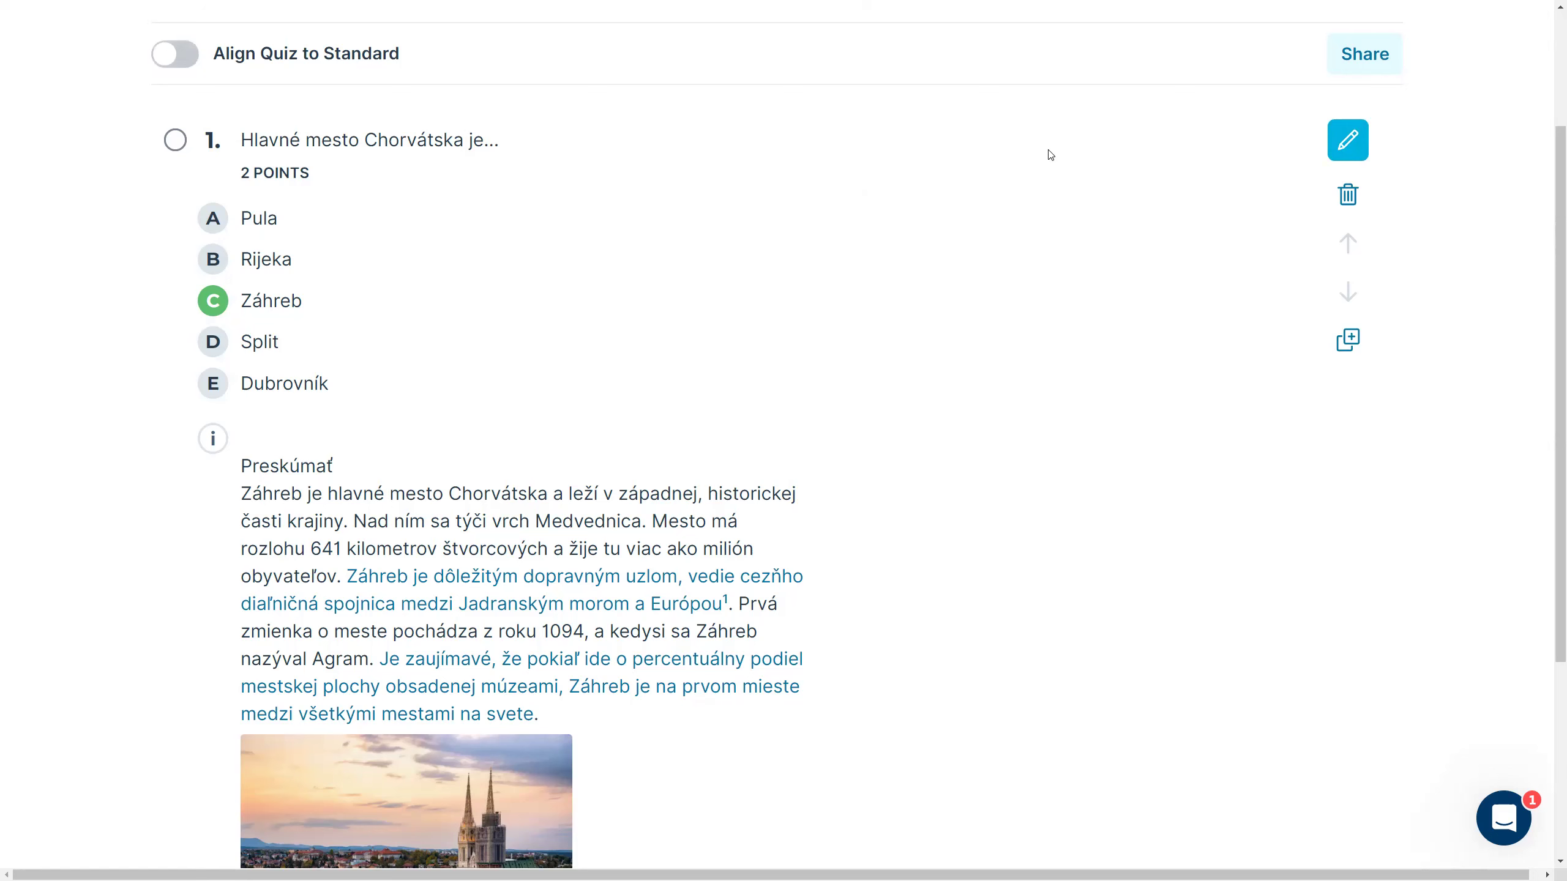
Step: Reopen question 1 for editing and remove the word "Preskúmať" and the empty line from the start of the explanation
{"action": "left_click", "coordinate": [1347, 140]}
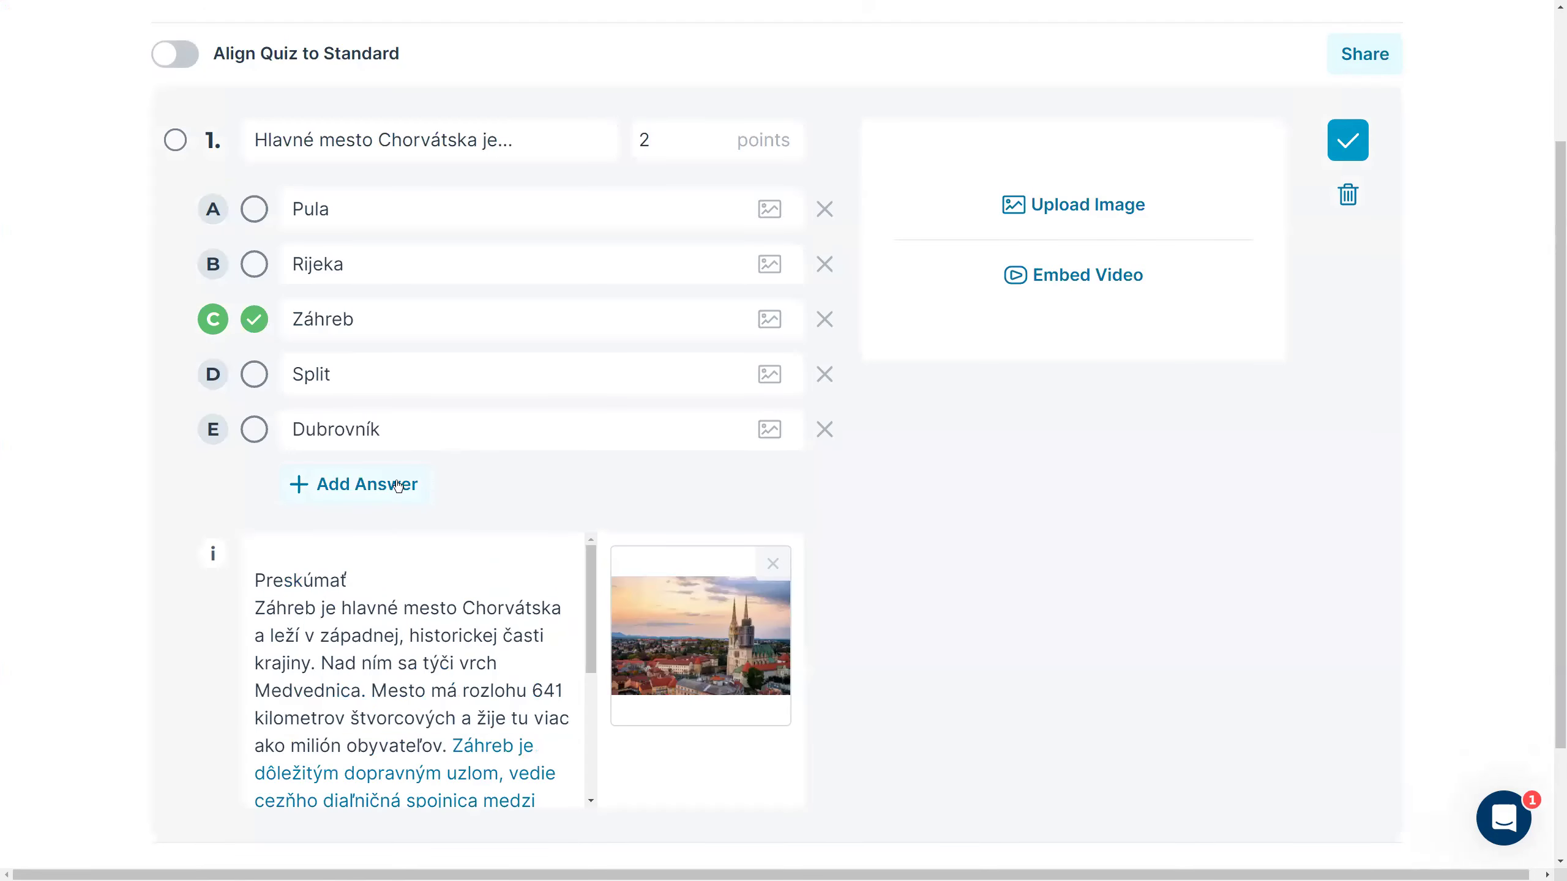
{"action": "left_click", "coordinate": [370, 576]}
{"action": "key", "text": "BackSpace"}
{"action": "key", "text": "BackSpace"}
{"action": "key", "text": "BackSpace"}
{"action": "key", "text": "BackSpace"}
{"action": "key", "text": "BackSpace"}
{"action": "key", "text": "BackSpace"}
{"action": "key", "text": "BackSpace"}
{"action": "key", "text": "BackSpace"}
{"action": "key", "text": "BackSpace"}
{"action": "key", "text": "Delete"}
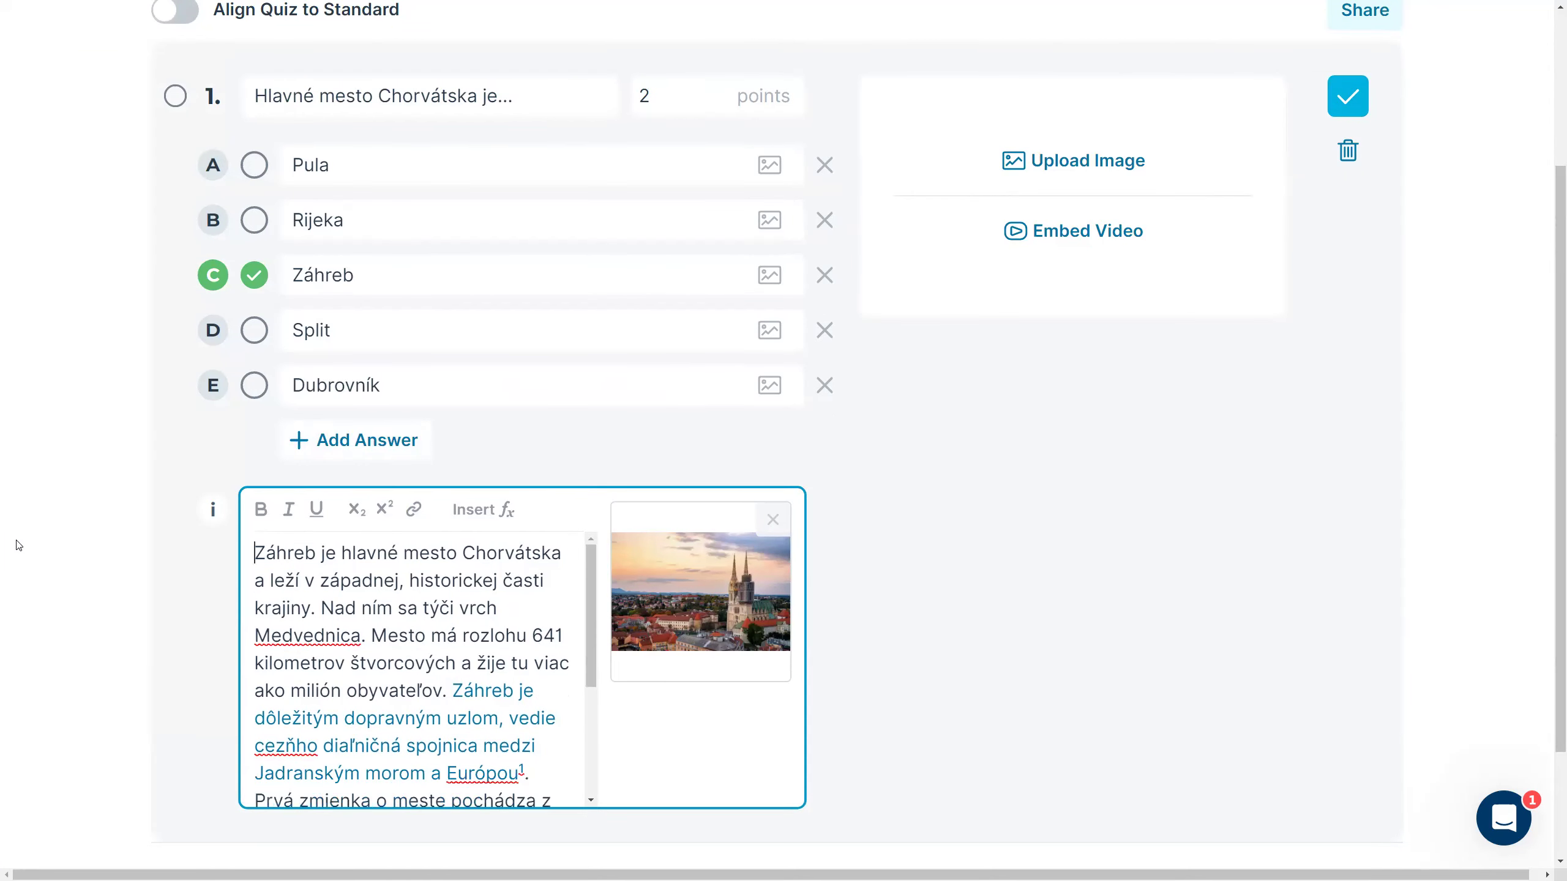
Step: Make the first word of the explanation, "Záhreb", bold and save question 1
{"action": "key", "text": "ctrl+shift+Right"}
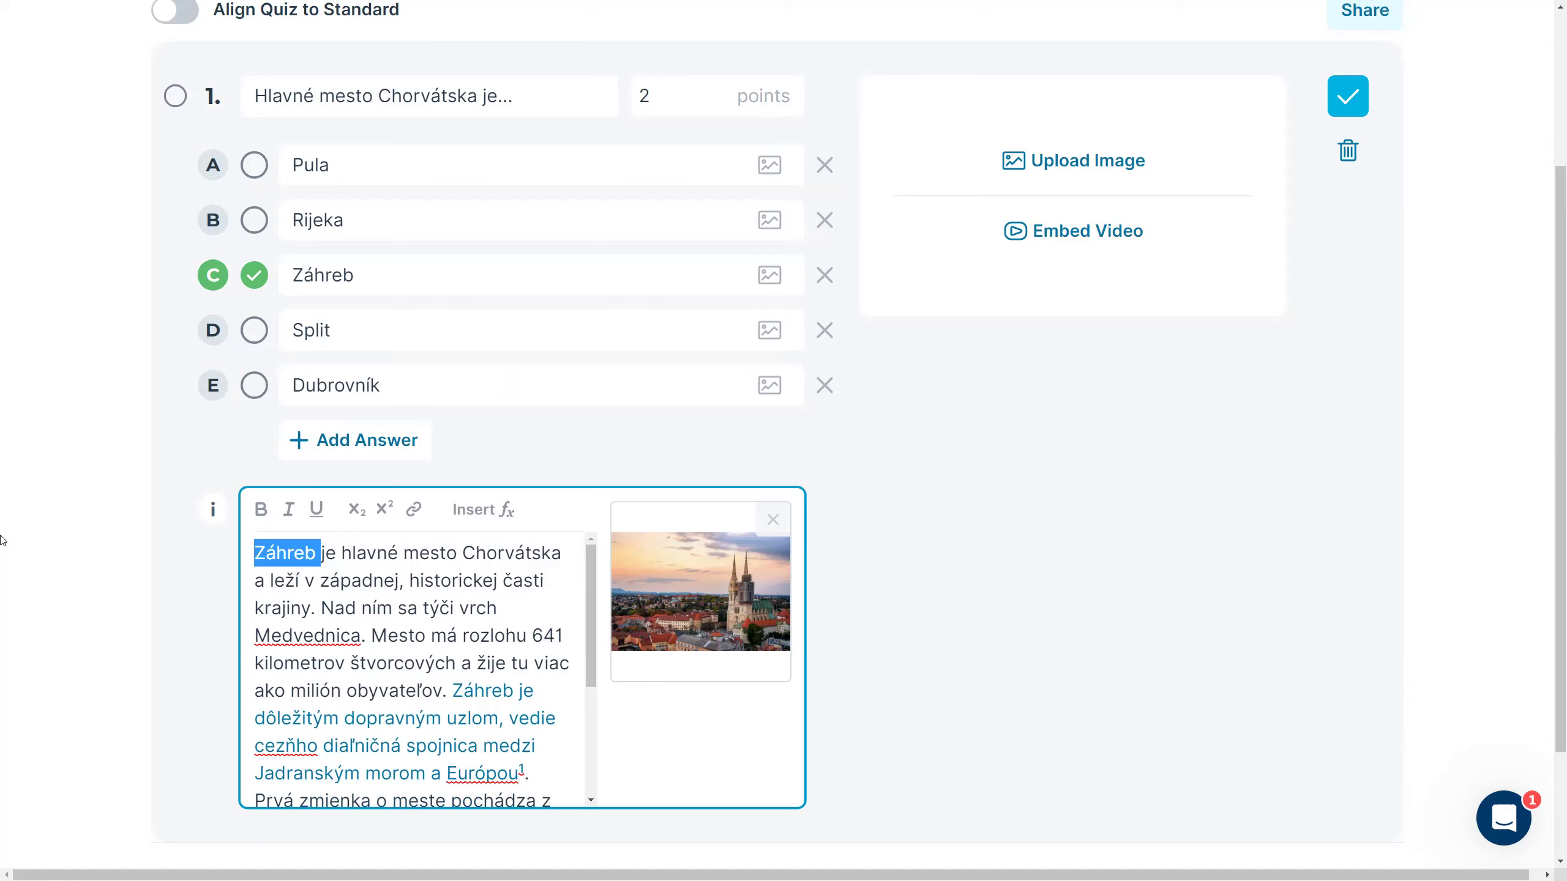
{"action": "left_click", "coordinate": [260, 509]}
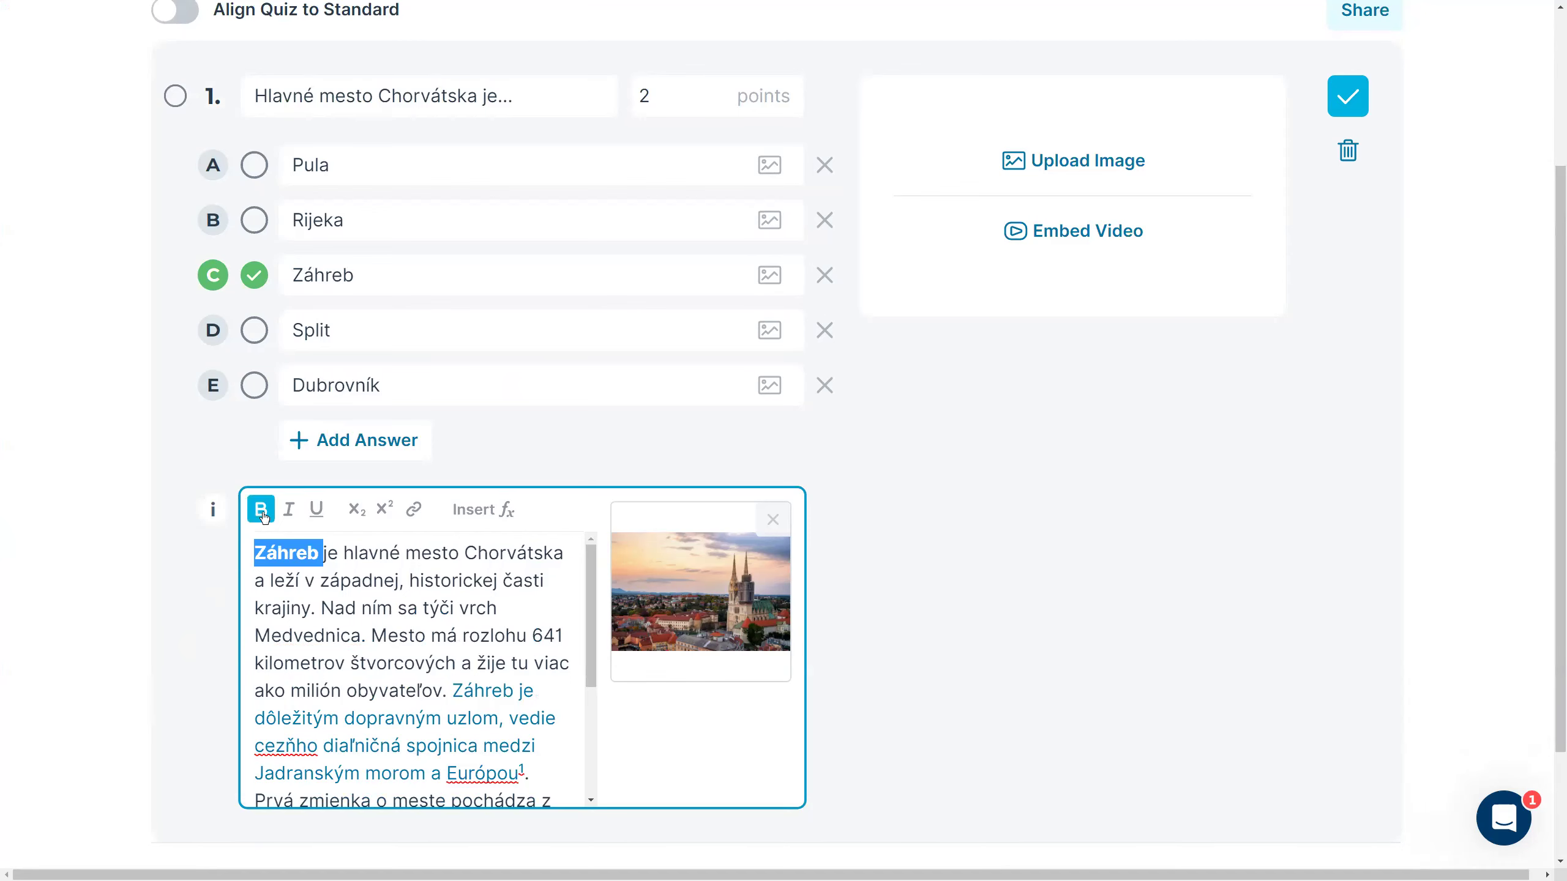
{"action": "left_click", "coordinate": [1344, 106]}
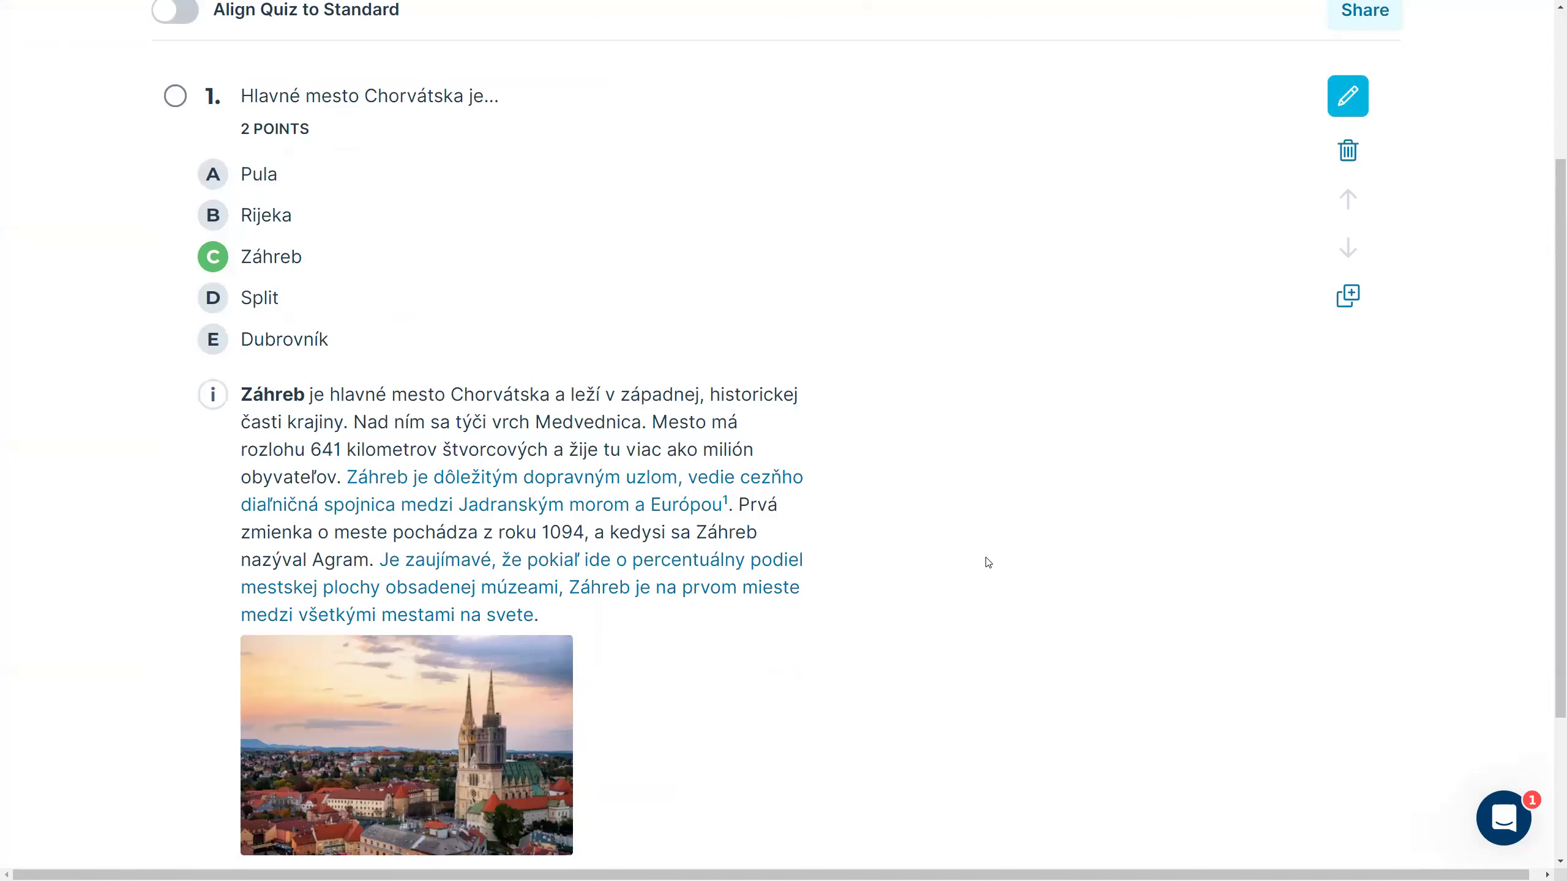
Step: Review the saved question 1, reopen it to examine the whole explanation text with its links, and close the editor again
{"action": "scroll", "coordinate": [988, 562], "scroll_direction": "down", "scroll_amount": 4}
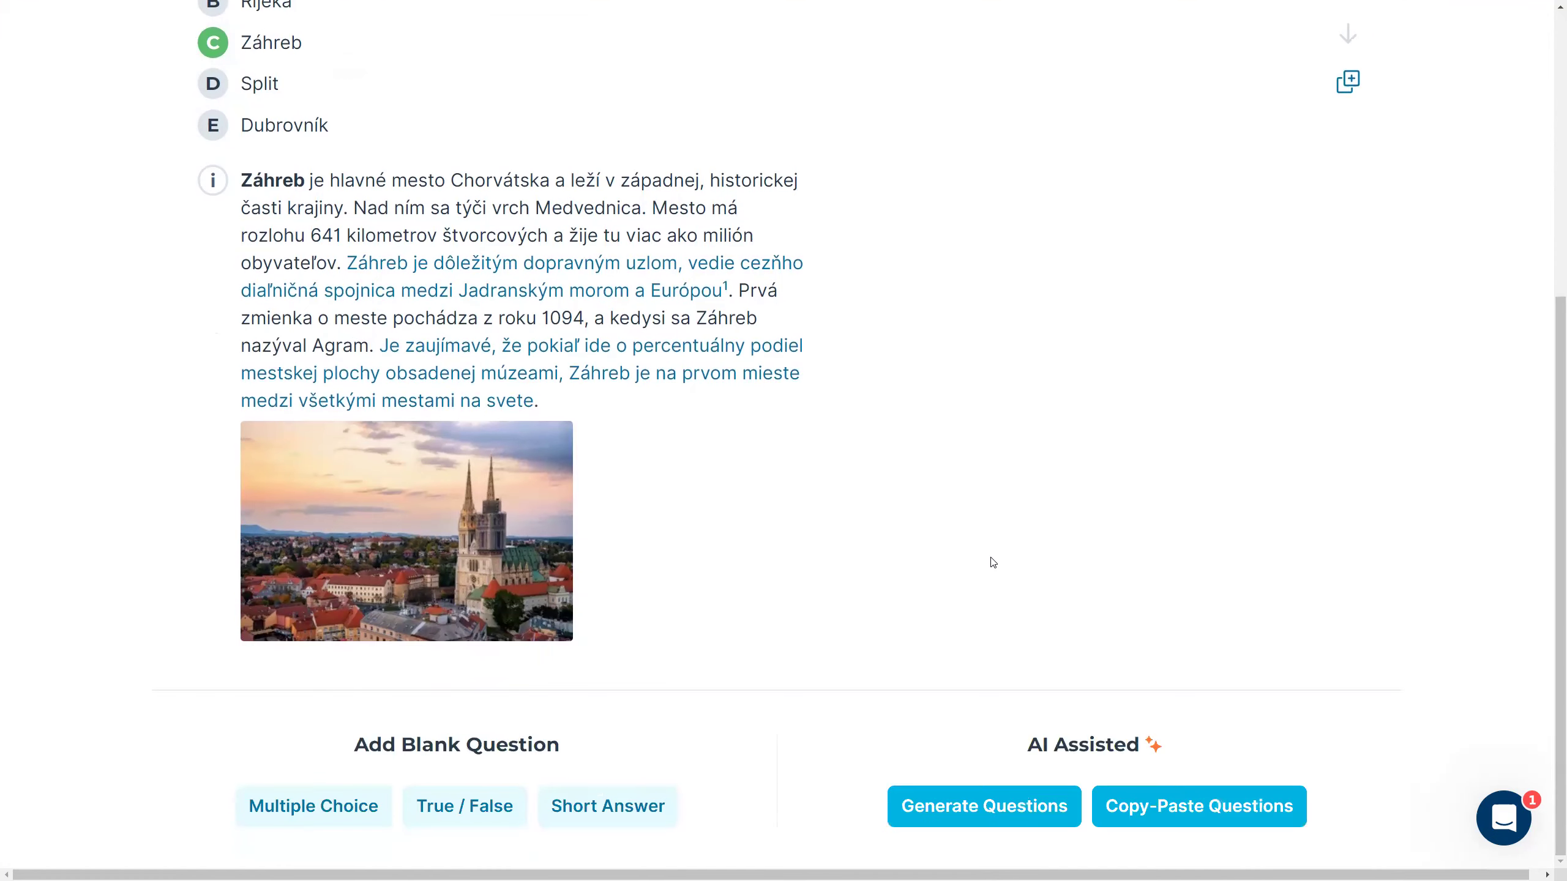
{"action": "scroll", "coordinate": [994, 559], "scroll_direction": "up", "scroll_amount": 6}
{"action": "scroll", "coordinate": [996, 552], "scroll_direction": "up", "scroll_amount": 1}
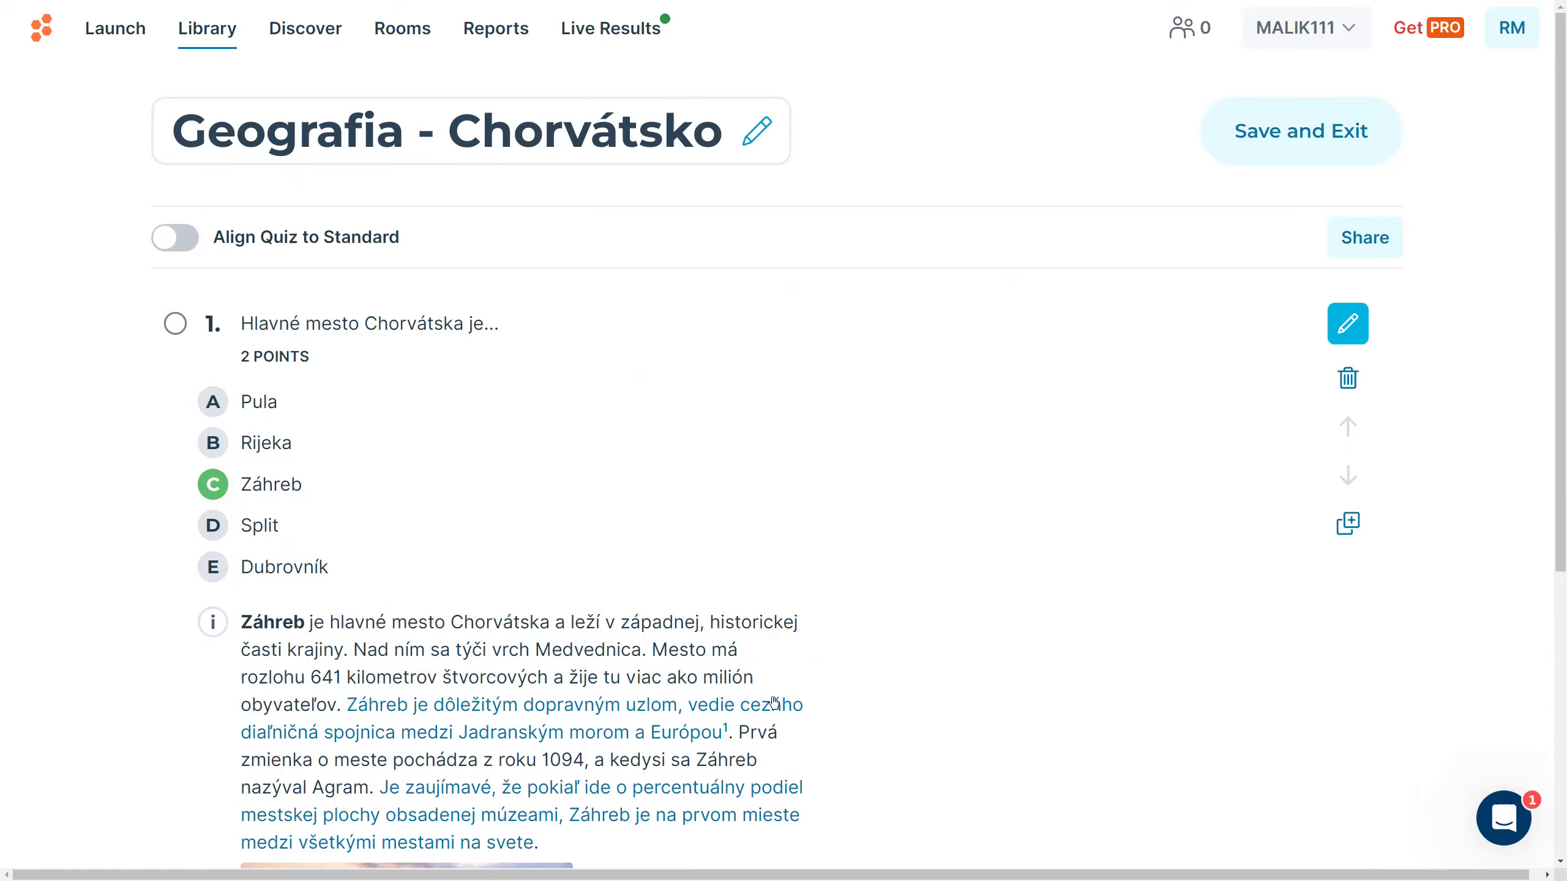
{"action": "left_click", "coordinate": [1152, 490]}
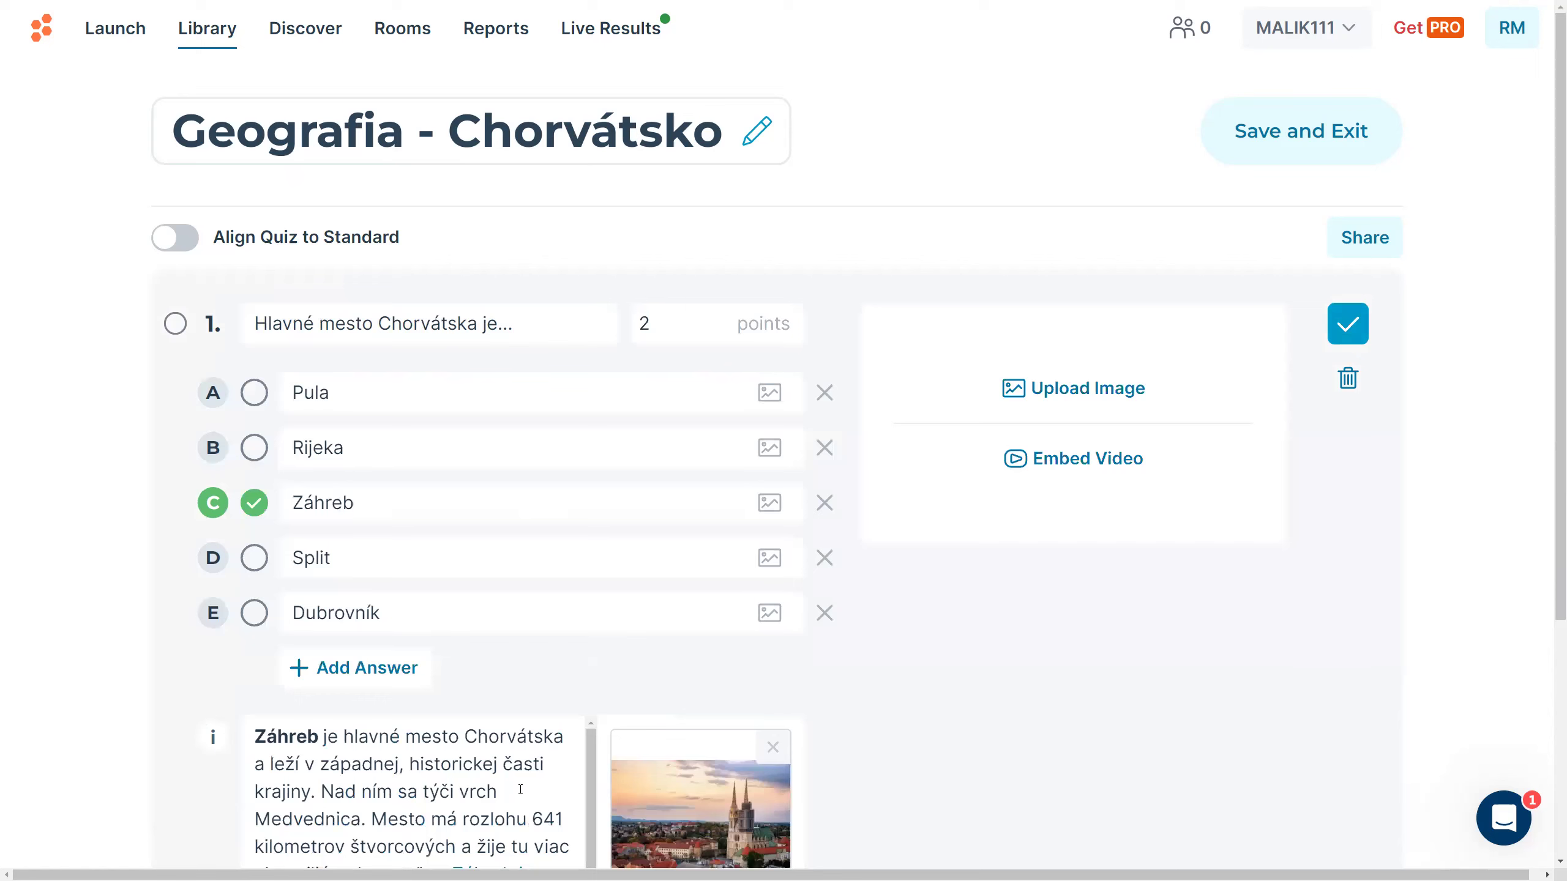
{"action": "scroll", "coordinate": [495, 792], "scroll_direction": "down", "scroll_amount": 5}
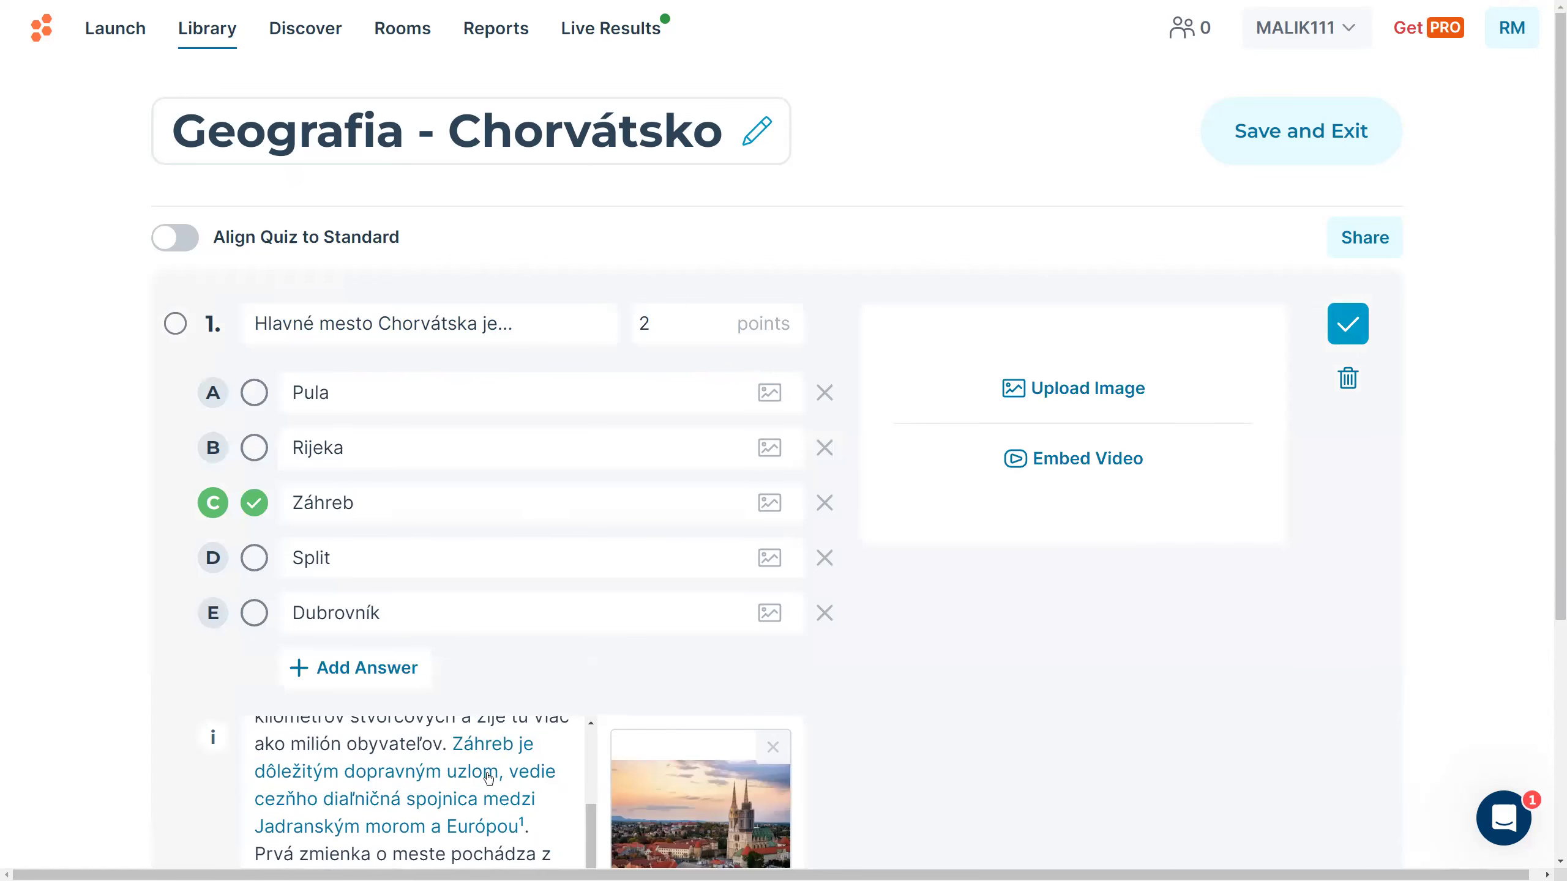
{"action": "scroll", "coordinate": [479, 782], "scroll_direction": "down", "scroll_amount": 3}
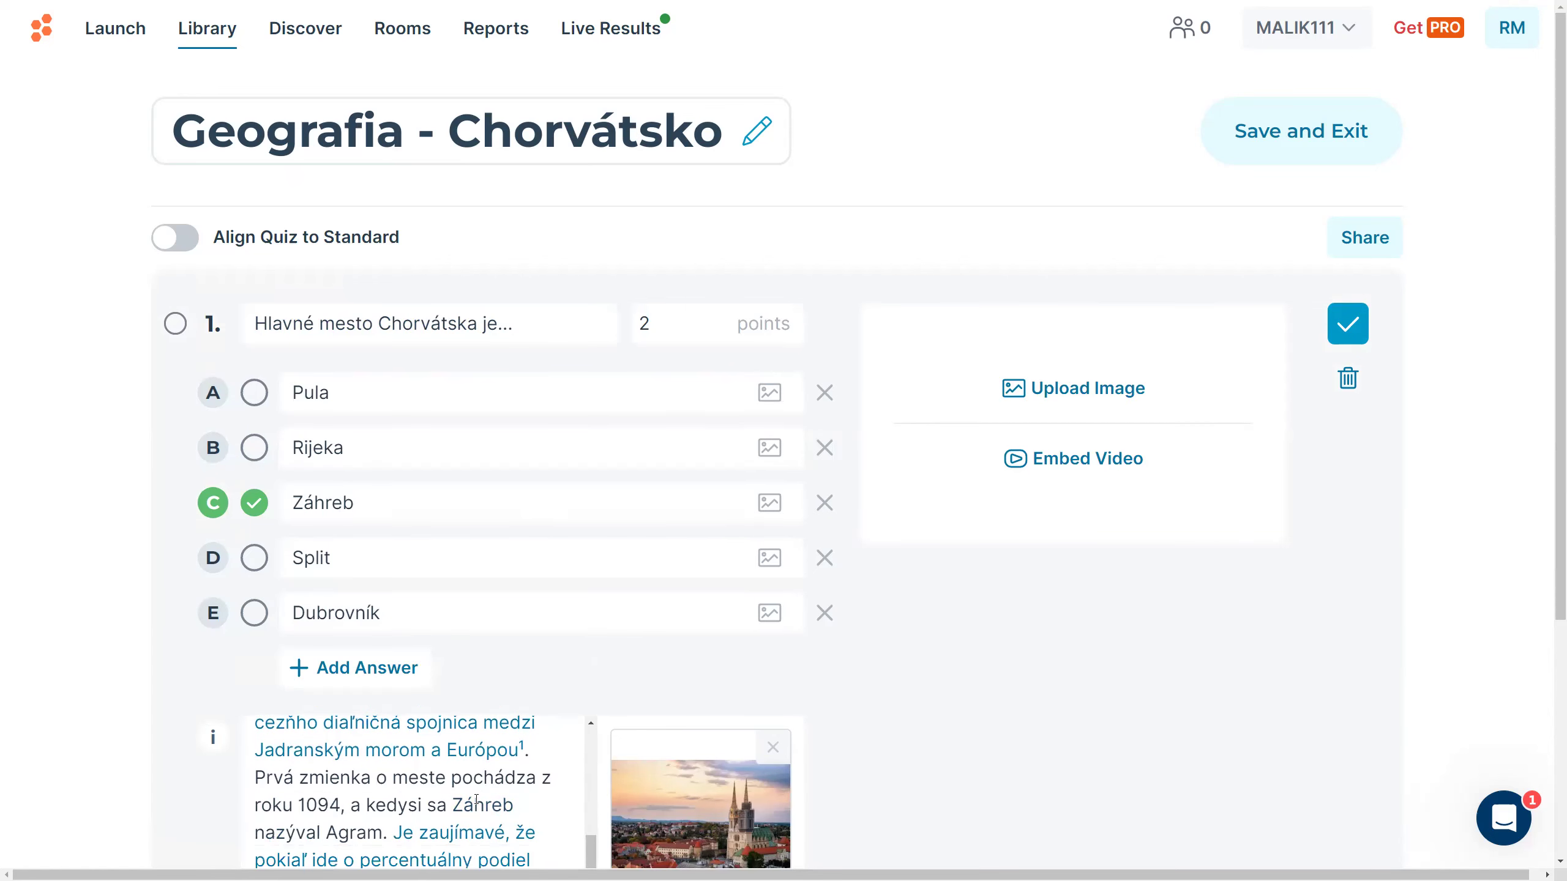
{"action": "scroll", "coordinate": [476, 799], "scroll_direction": "down", "scroll_amount": 2}
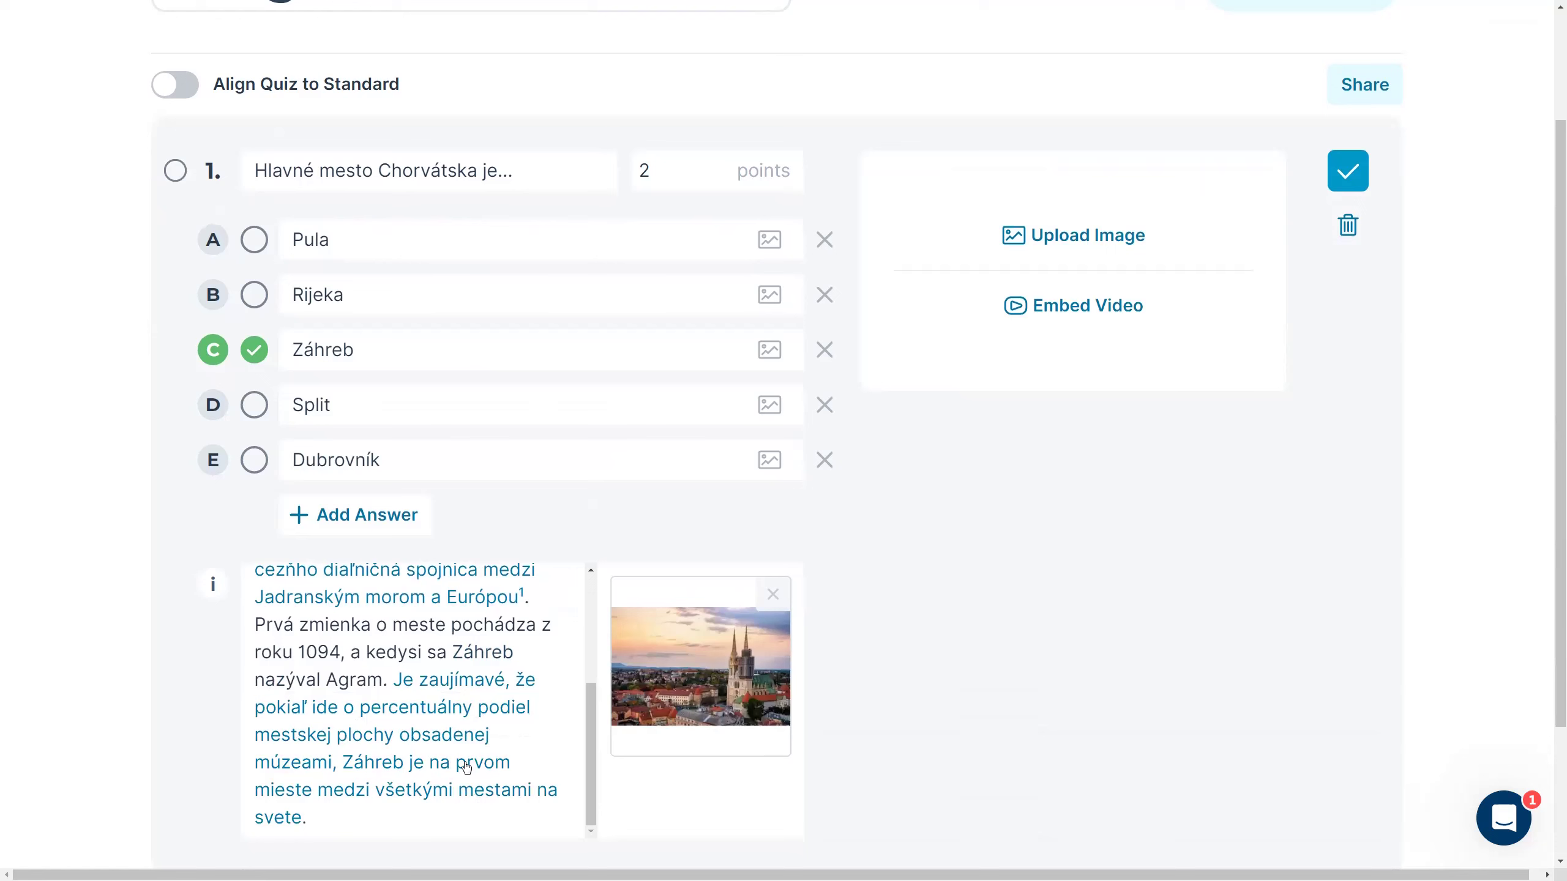
{"action": "scroll", "coordinate": [462, 746], "scroll_direction": "up", "scroll_amount": 3}
{"action": "scroll", "coordinate": [461, 739], "scroll_direction": "up", "scroll_amount": 3}
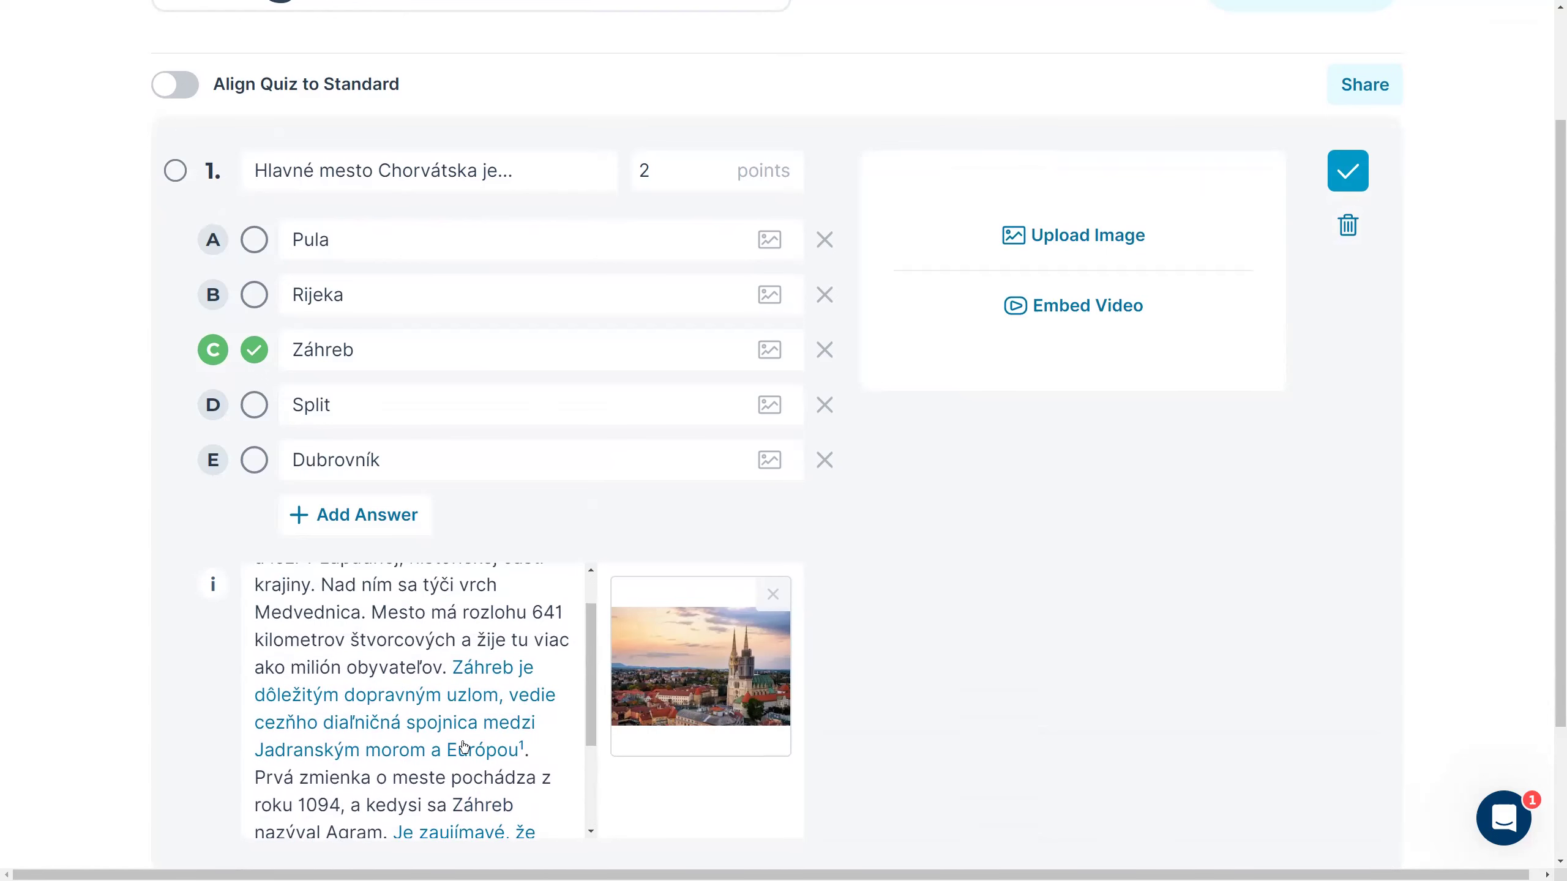
{"action": "scroll", "coordinate": [464, 746], "scroll_direction": "up", "scroll_amount": 2}
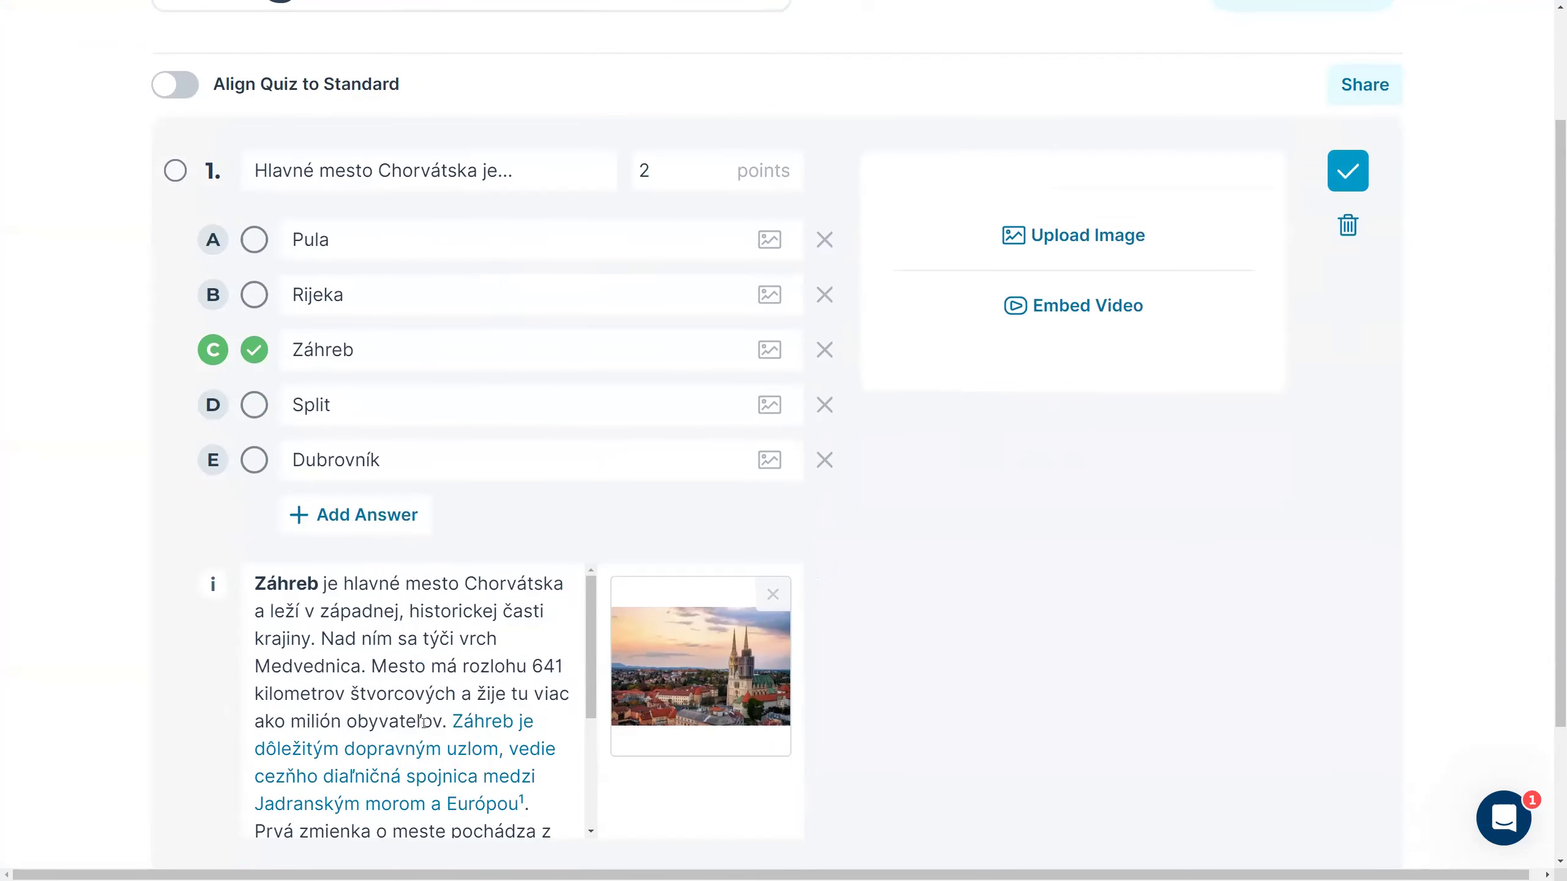
{"action": "scroll", "coordinate": [426, 728], "scroll_direction": "down", "scroll_amount": 1}
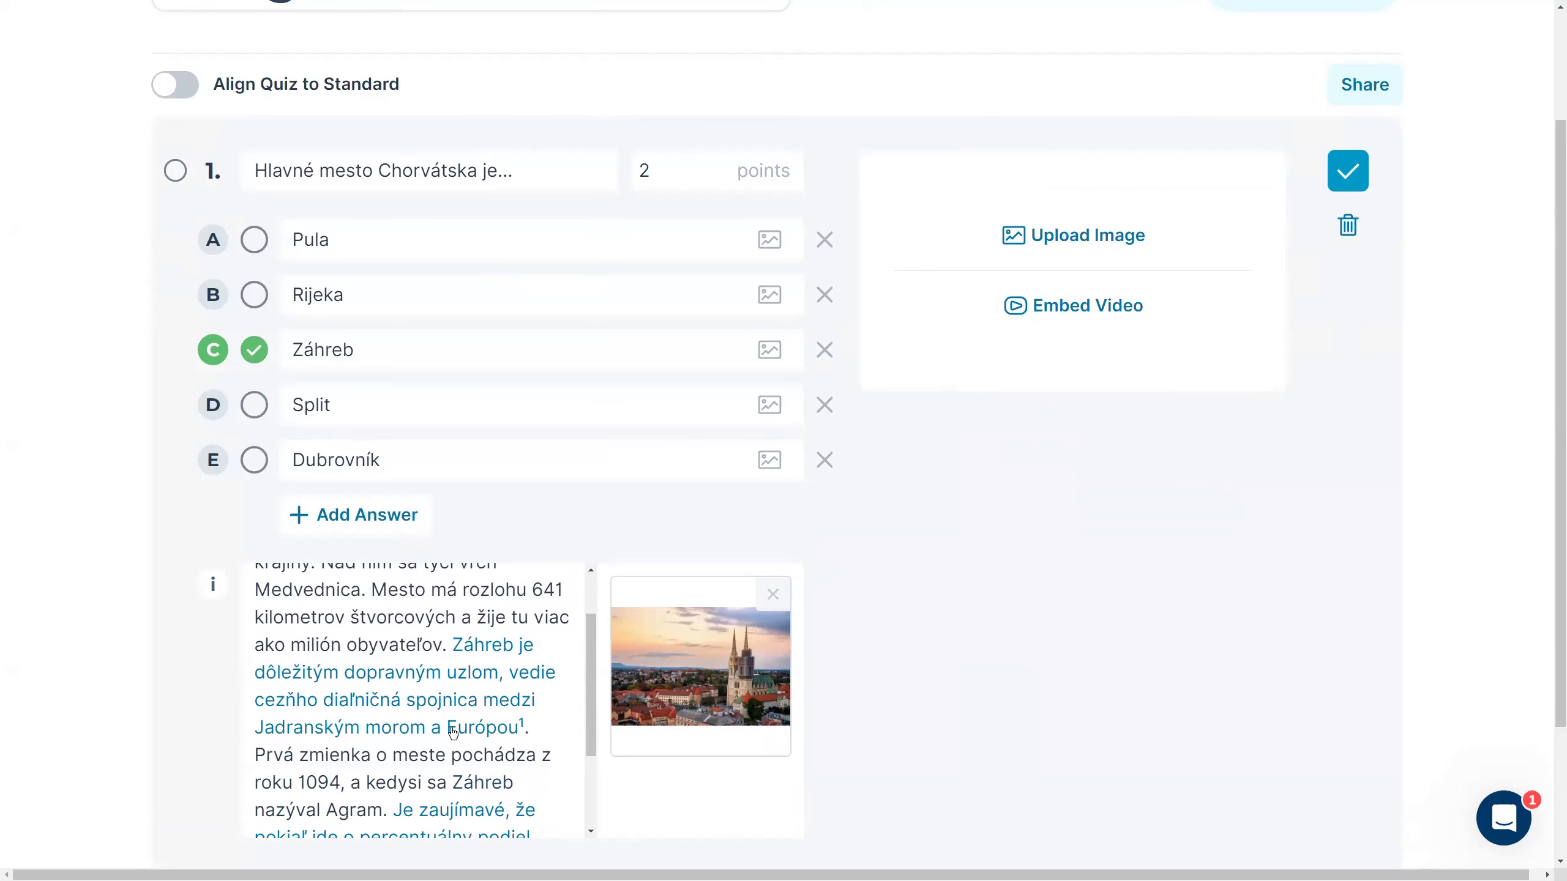
{"action": "scroll", "coordinate": [453, 733], "scroll_direction": "down", "scroll_amount": 1}
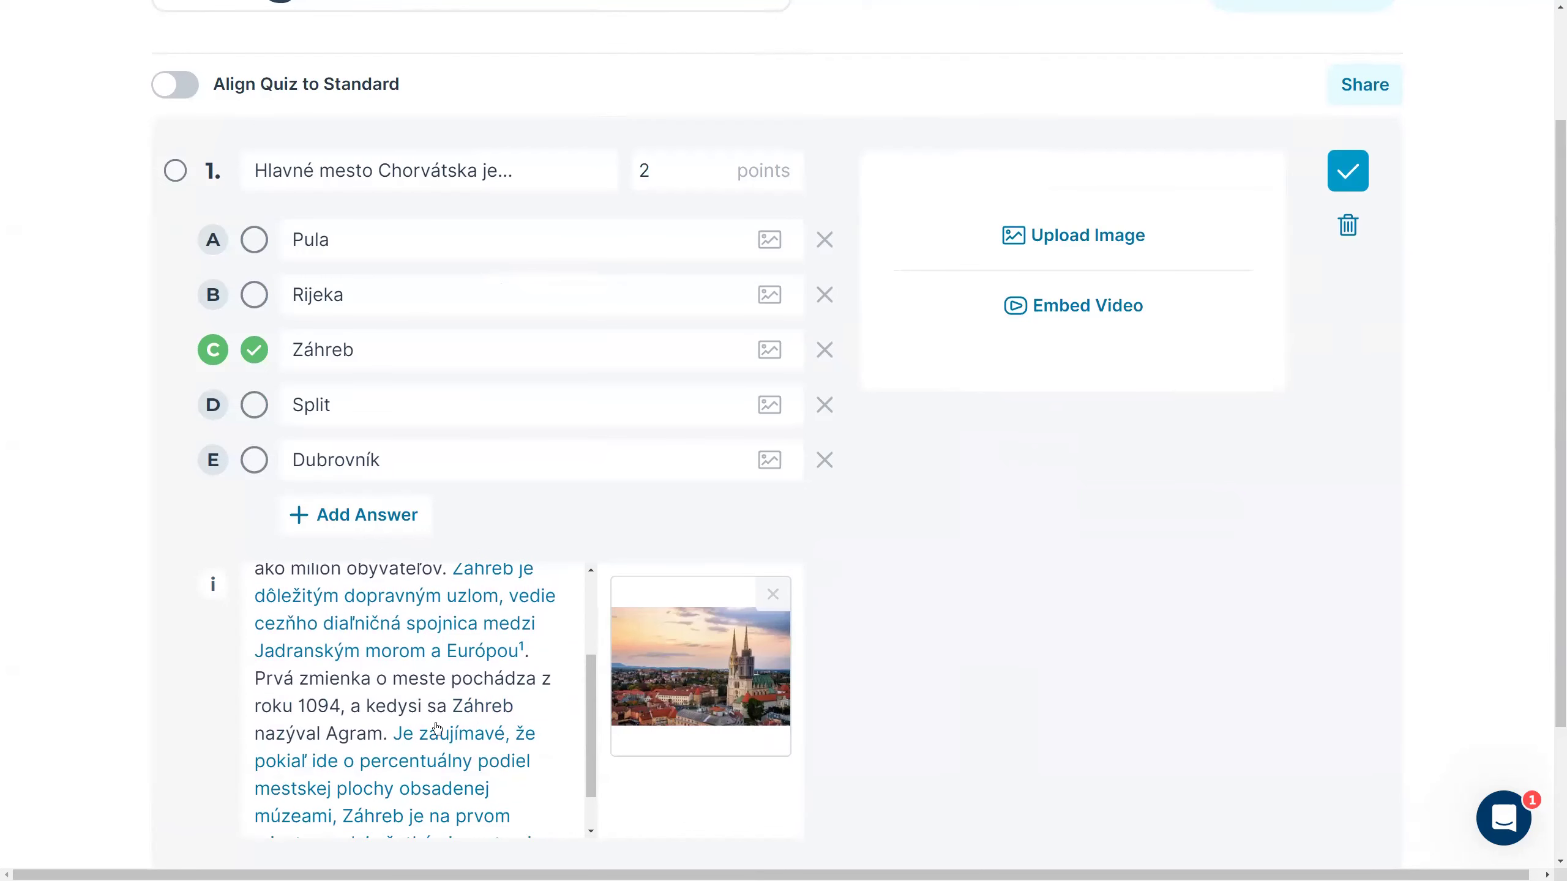
{"action": "scroll", "coordinate": [420, 747], "scroll_direction": "down", "scroll_amount": 1}
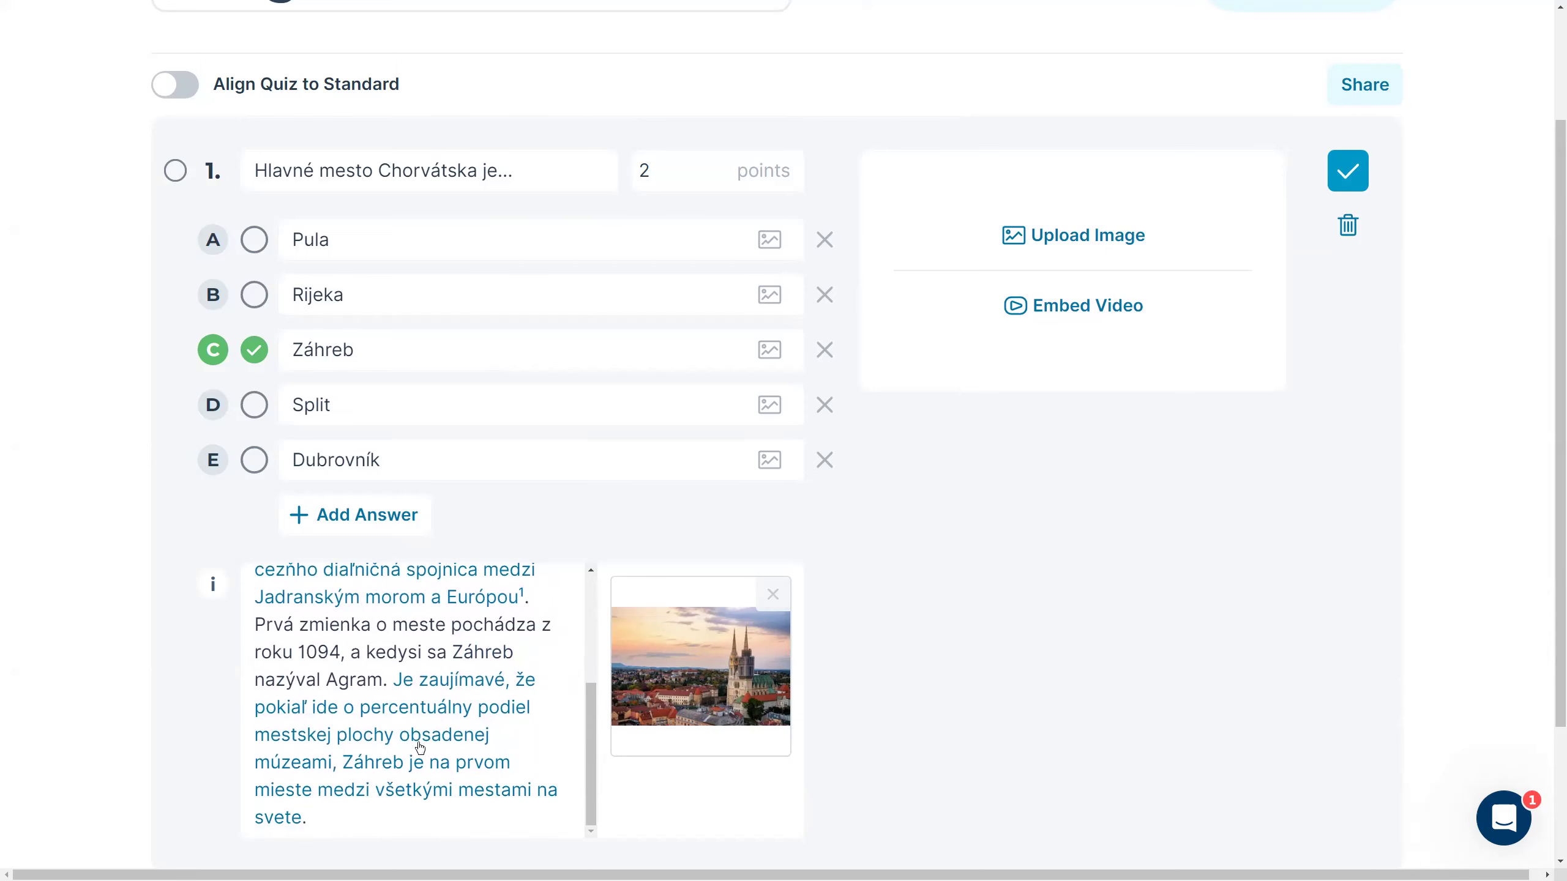
{"action": "scroll", "coordinate": [420, 748], "scroll_direction": "down", "scroll_amount": 1}
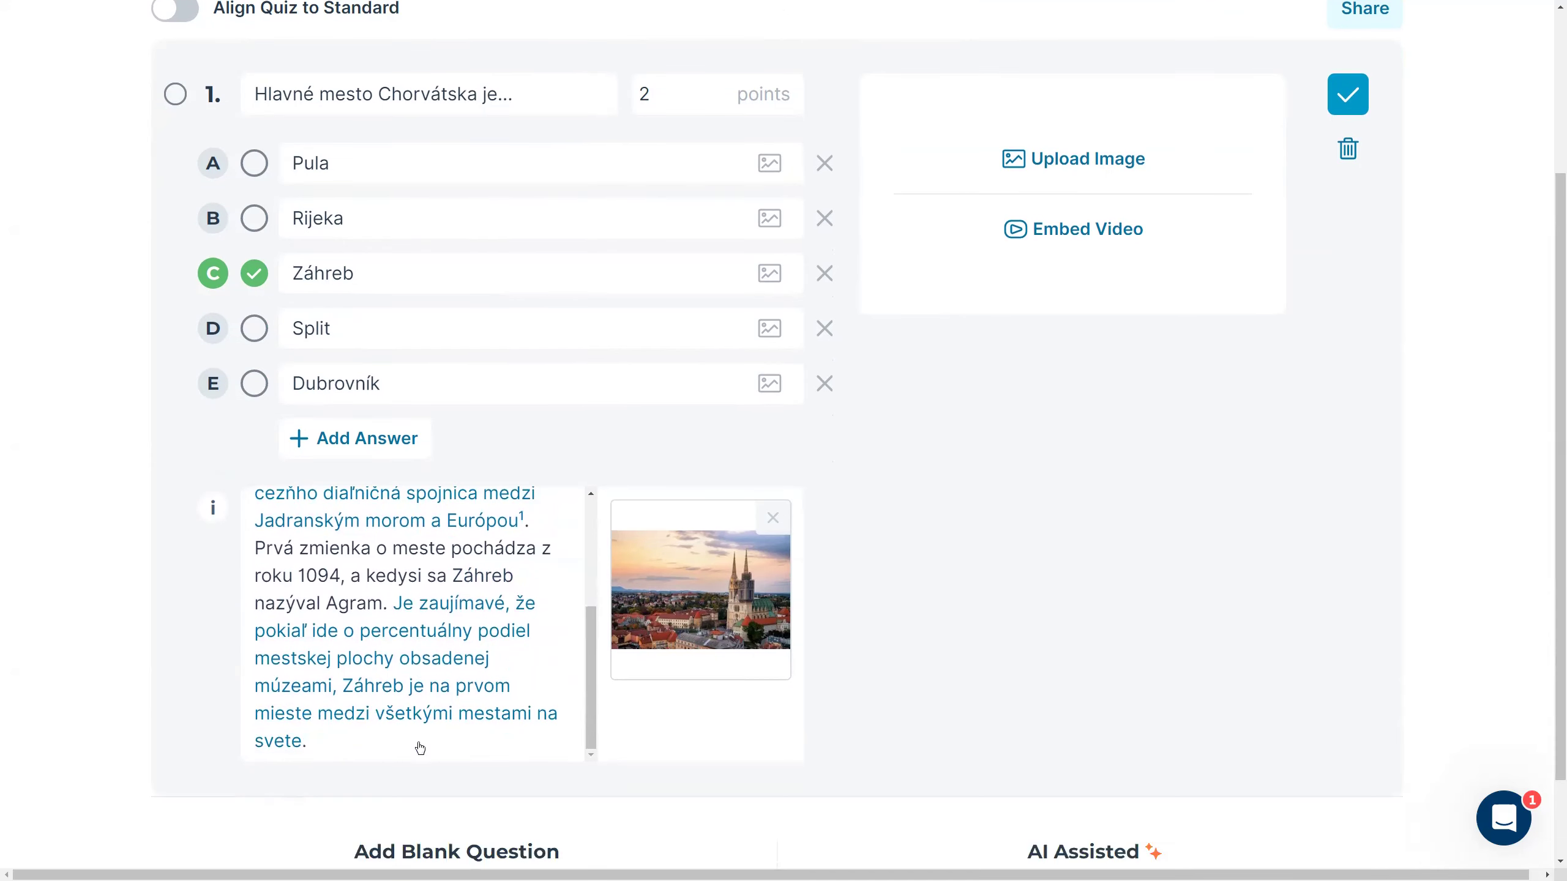
{"action": "left_click", "coordinate": [1341, 112]}
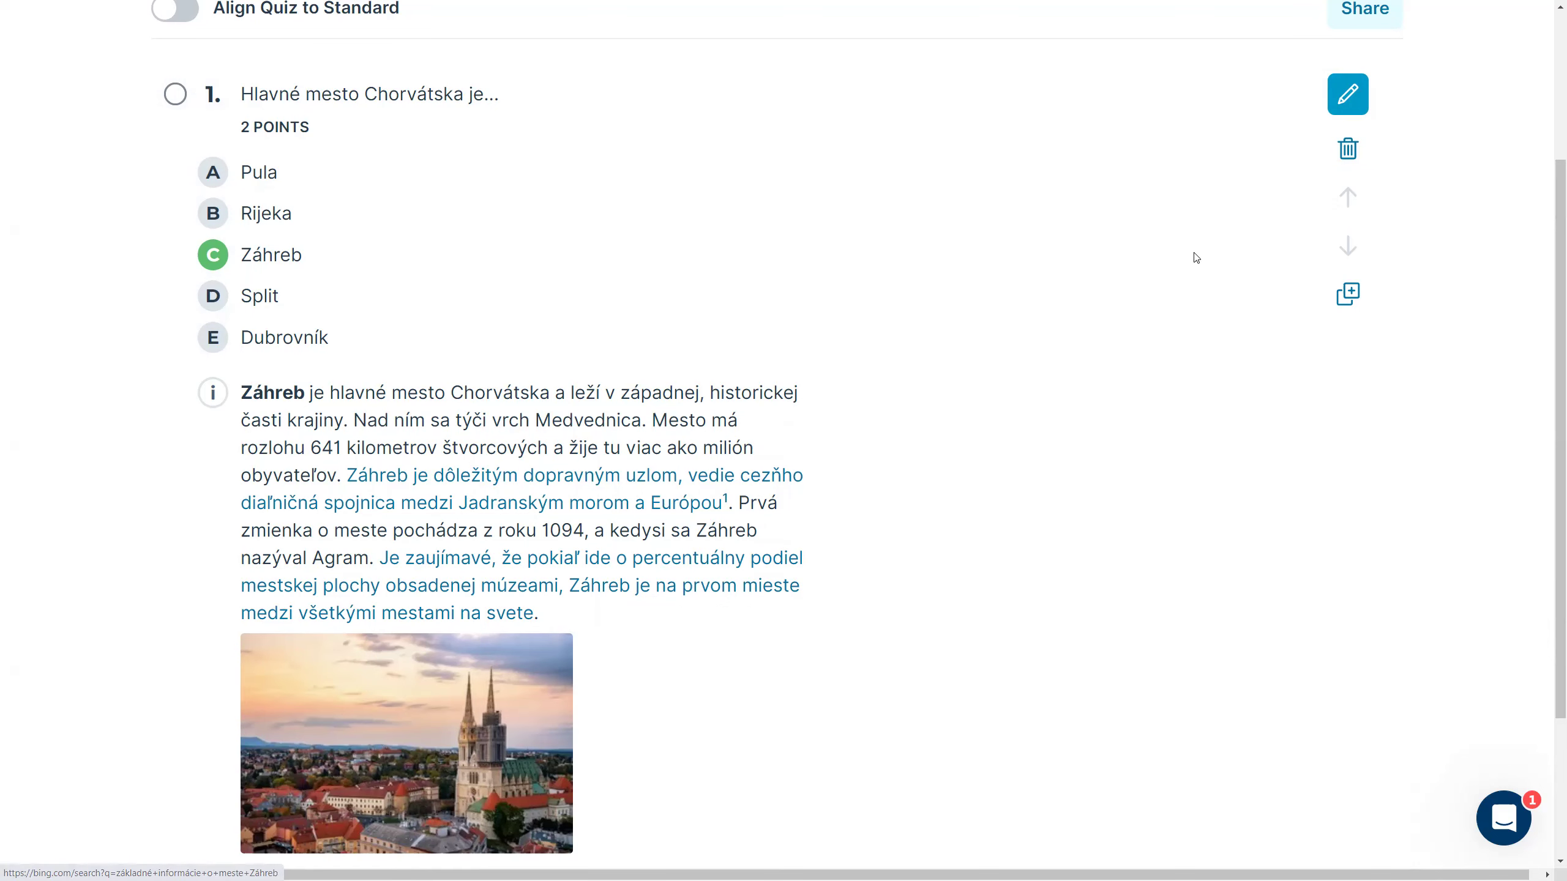
Step: Correct the misspelled word "cezňho" to "cez neho" in question 1's explanation and save the question
{"action": "left_click", "coordinate": [1338, 114]}
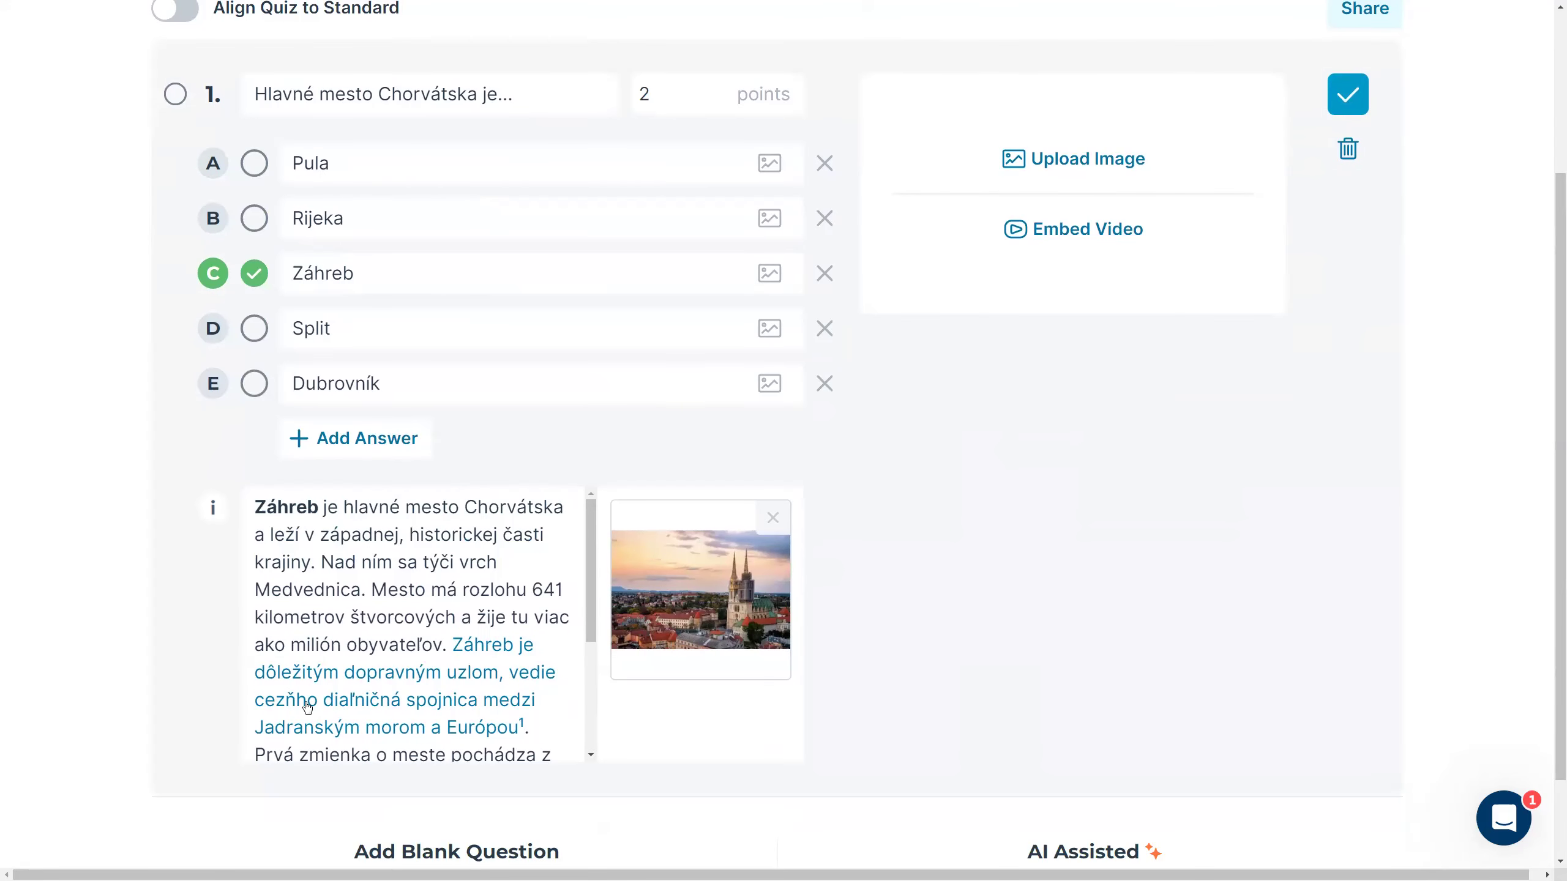
{"action": "left_click", "coordinate": [321, 636]}
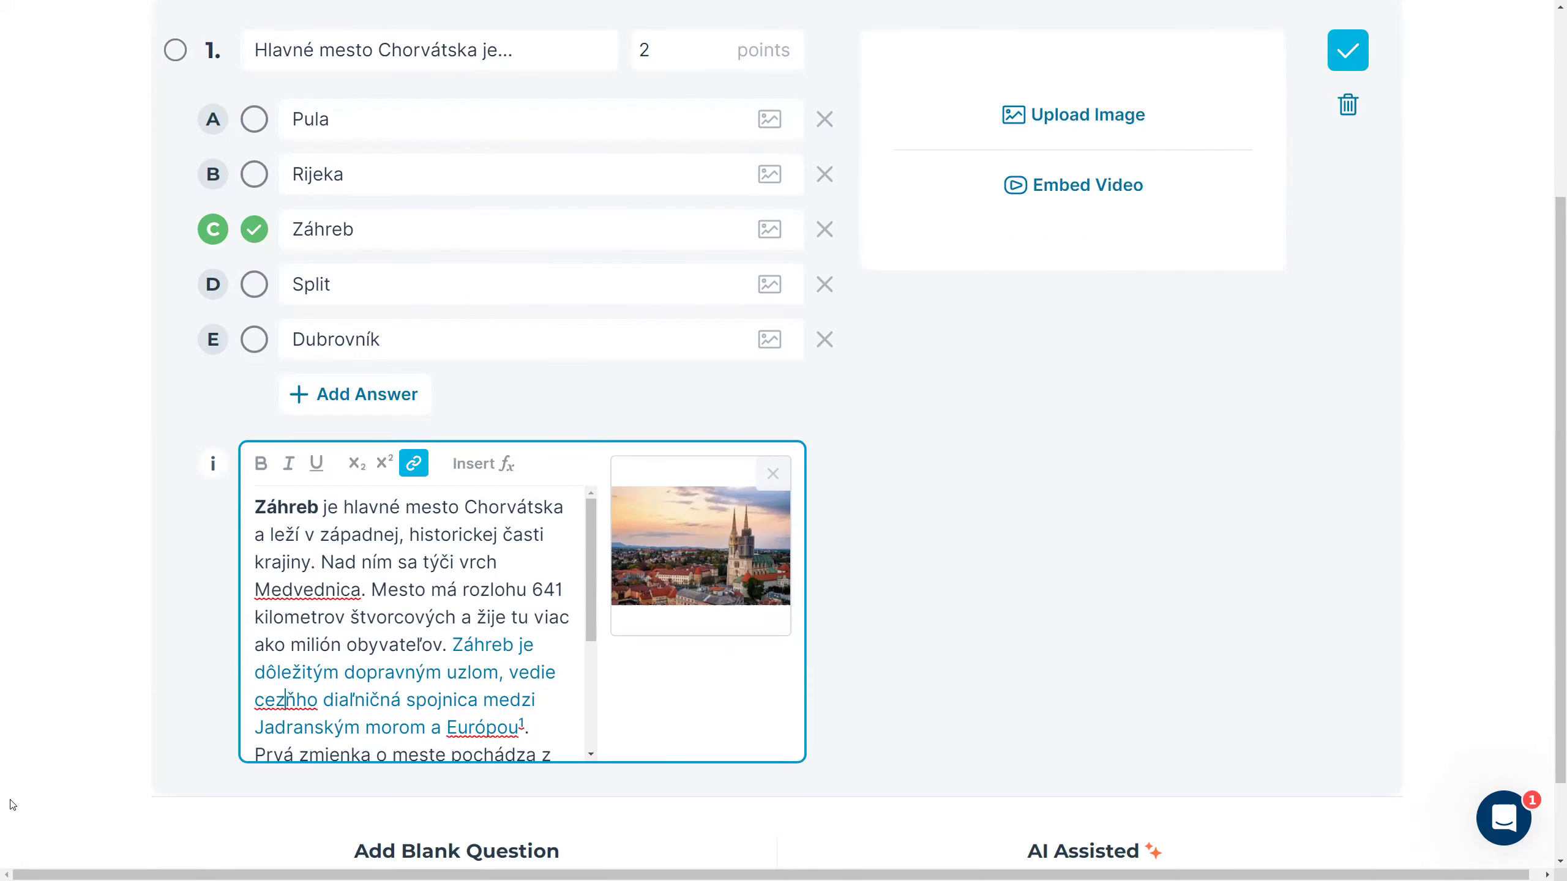
{"action": "key", "text": "Delete"}
{"action": "type", "text": "ne"}
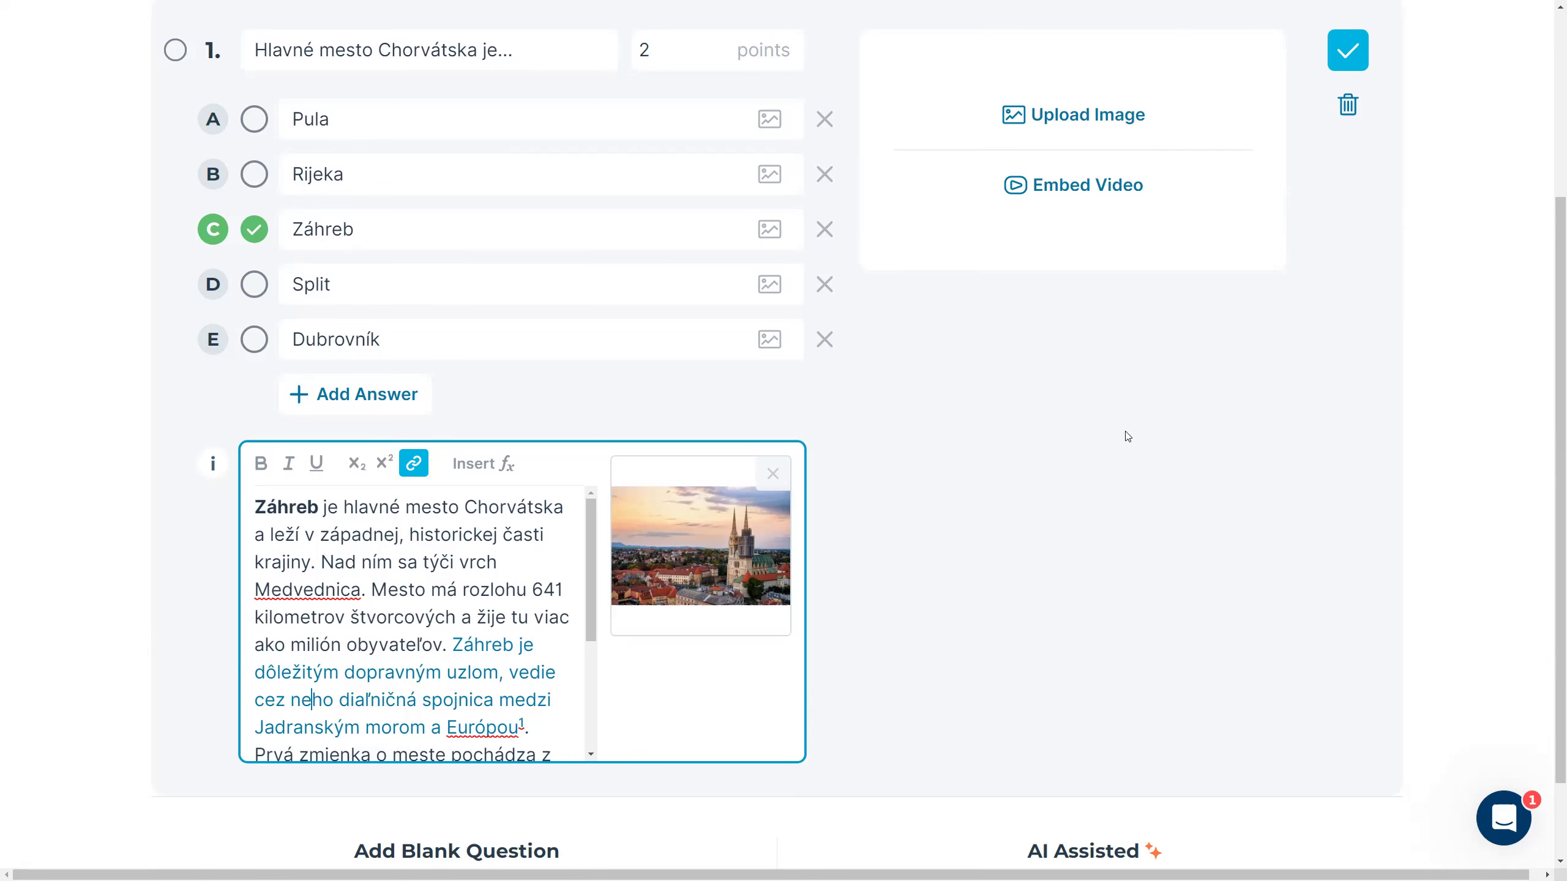
{"action": "left_click", "coordinate": [1345, 69]}
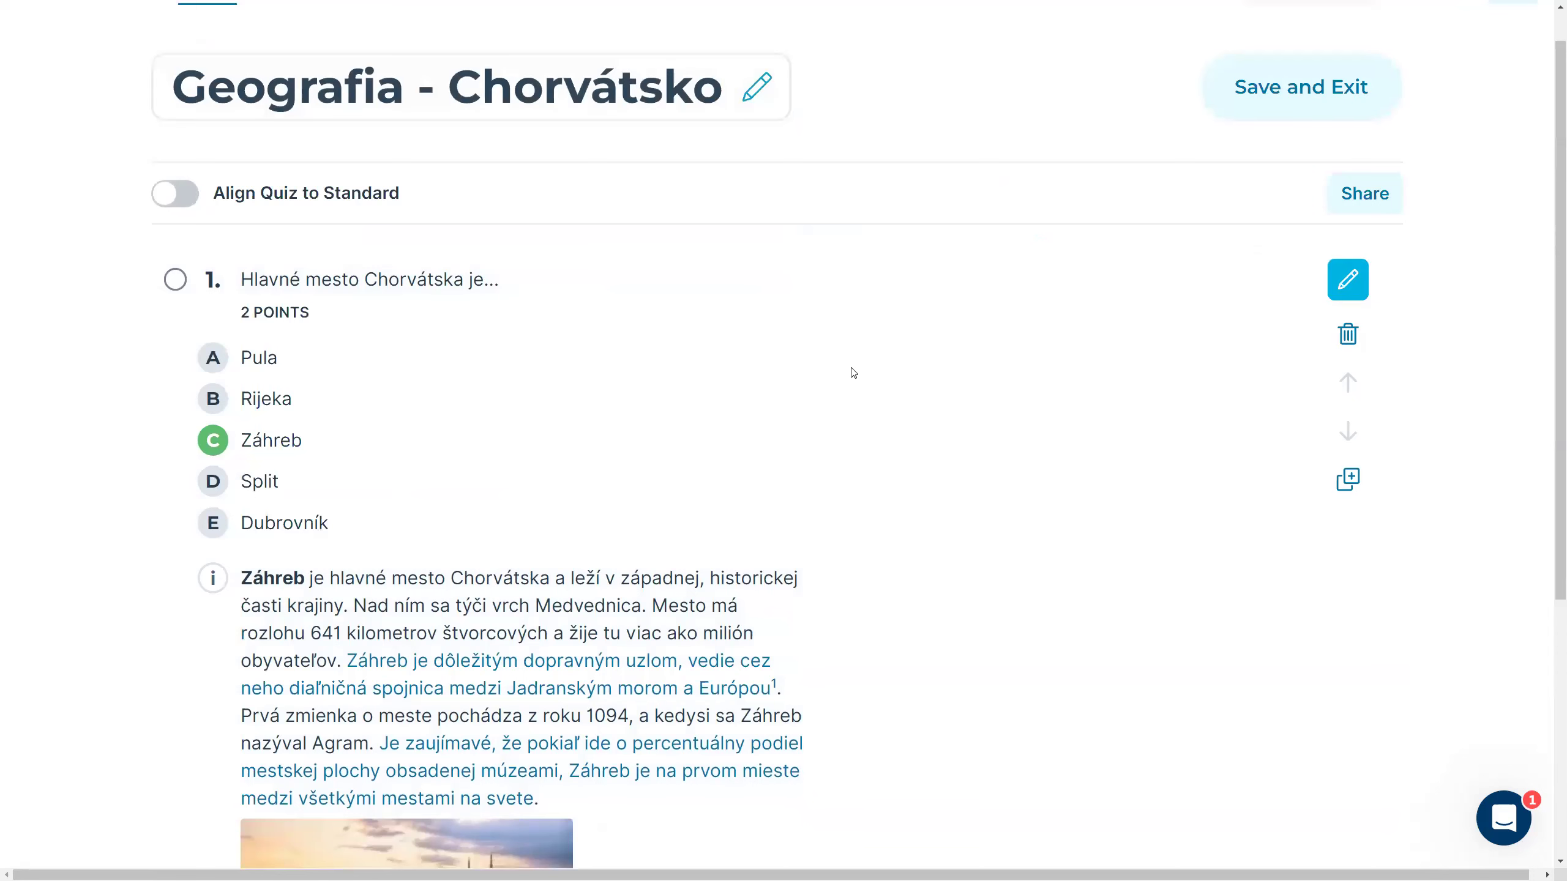
Step: Add a true/false question as question 2 with the text "Chorvátsko na severe susedí s Rakúskom"
{"action": "scroll", "coordinate": [988, 424], "scroll_direction": "down", "scroll_amount": 6}
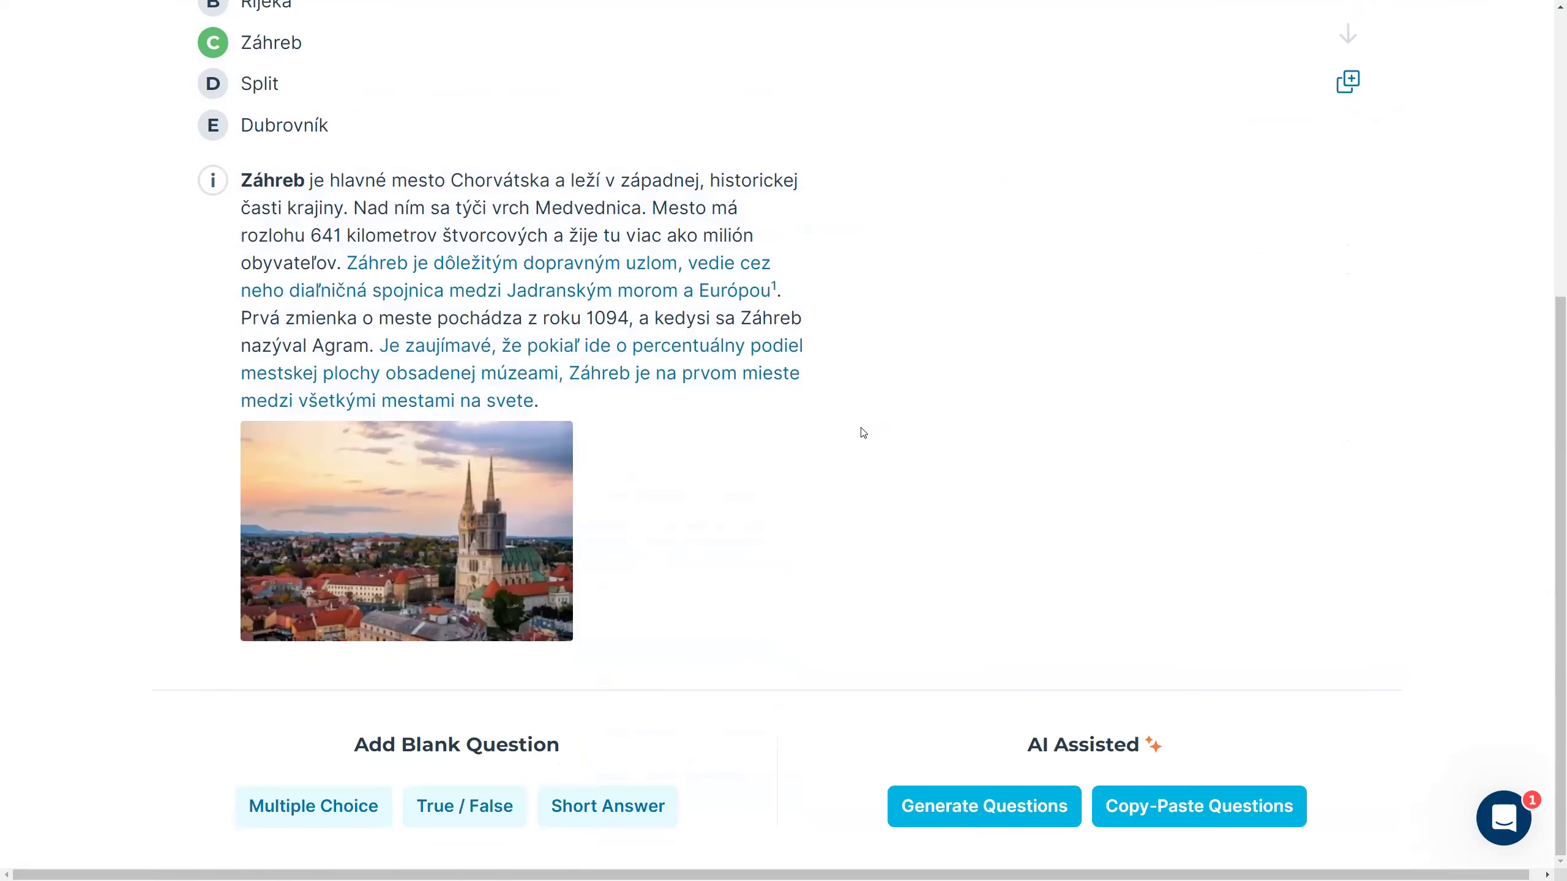
{"action": "left_click", "coordinate": [466, 808]}
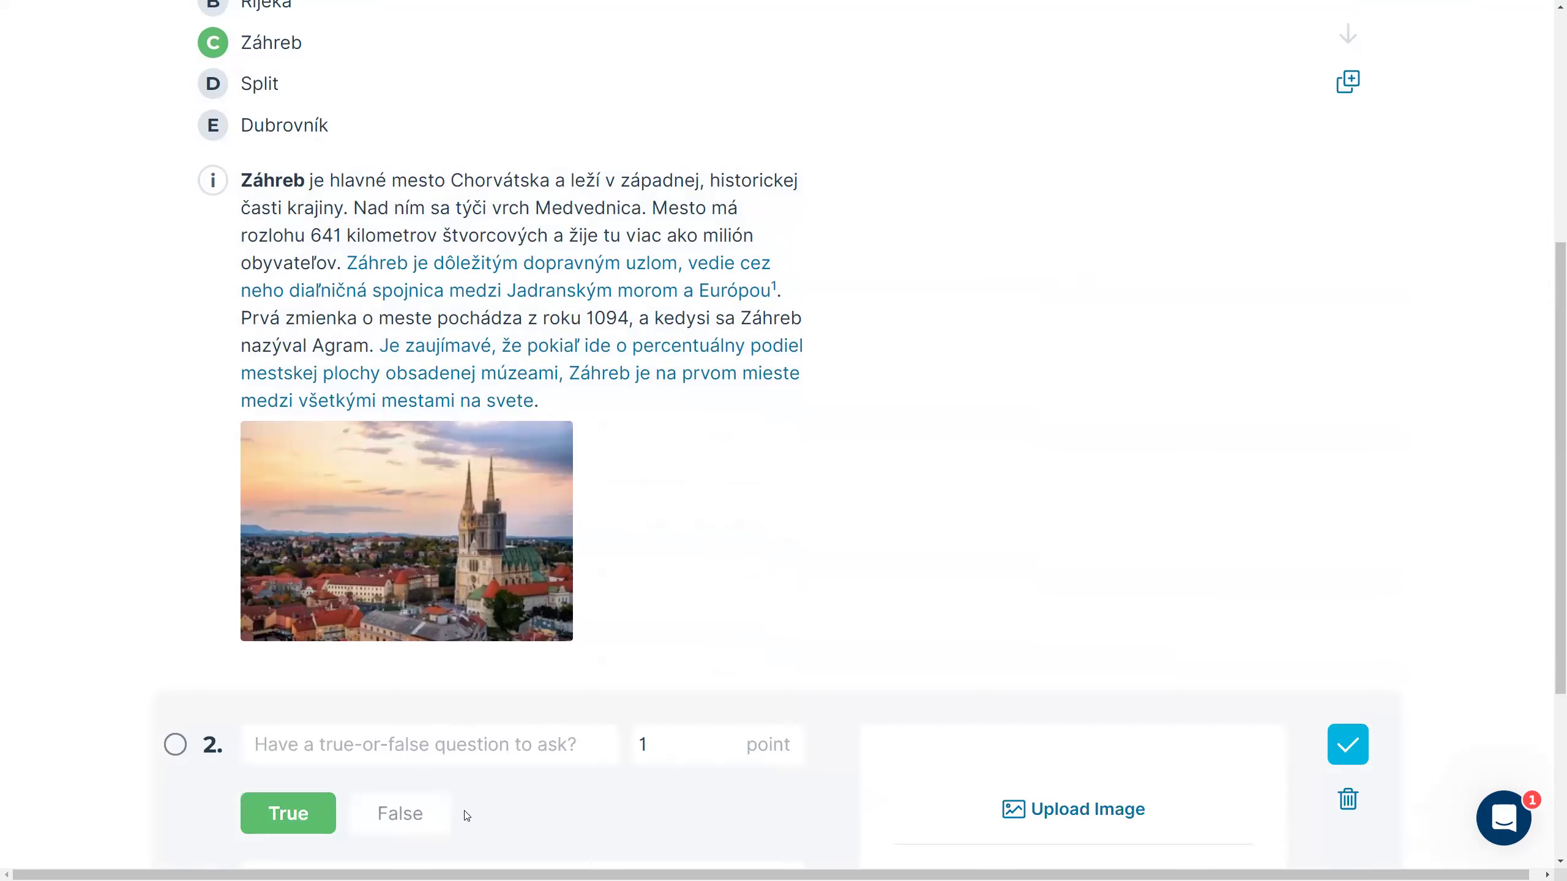
{"action": "left_click", "coordinate": [421, 748]}
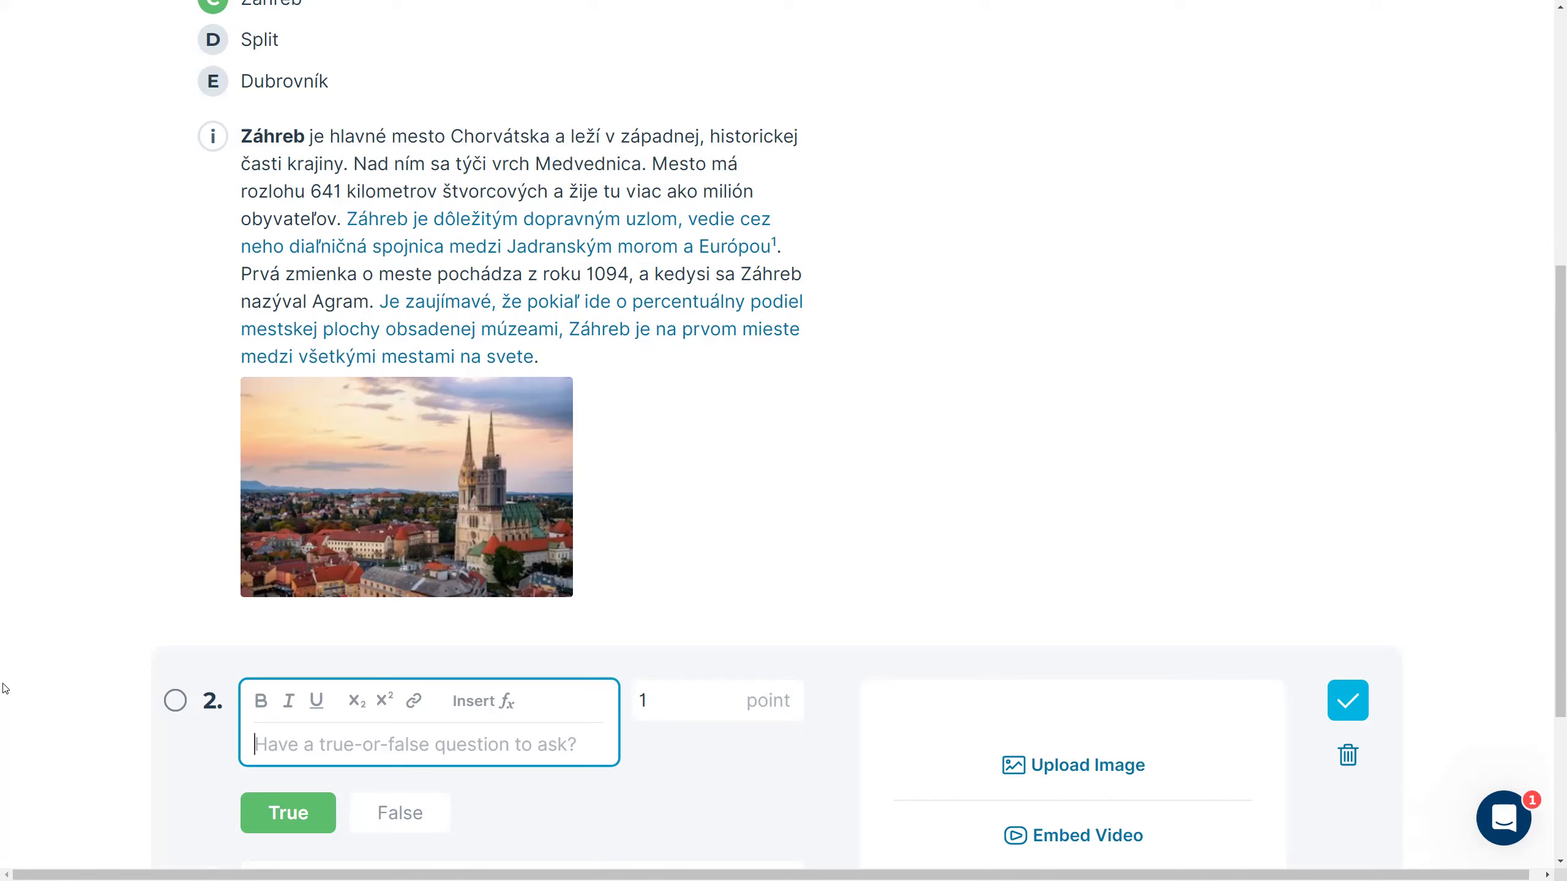
{"action": "type", "text": "Chorv"}
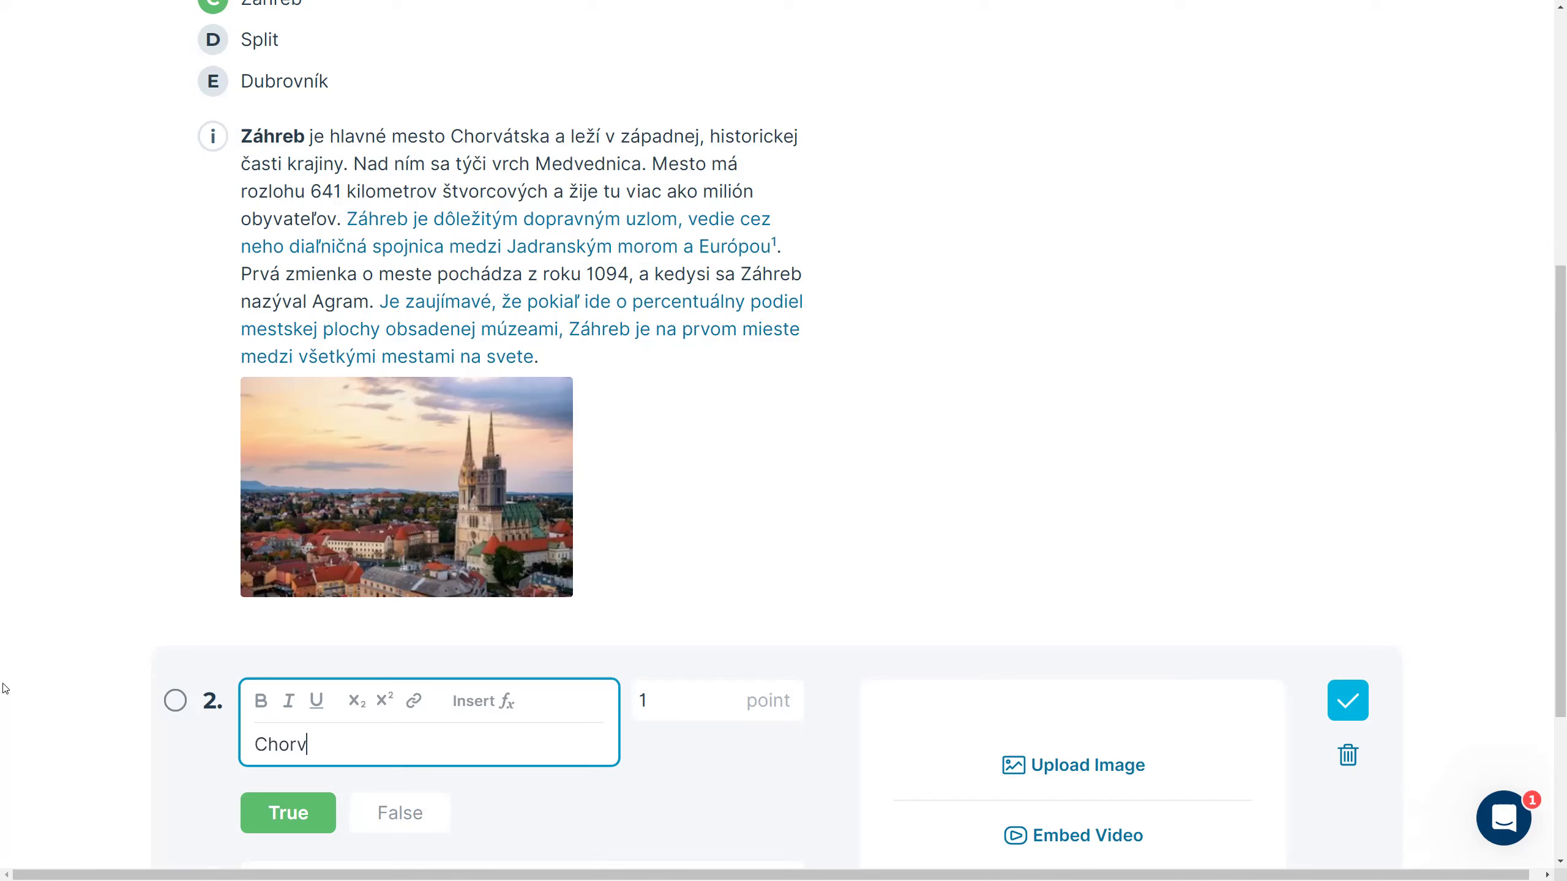
{"action": "type", "text": "a"}
{"action": "key", "text": "BackSpace"}
{"action": "type", "text": "átsko na Se"}
{"action": "key", "text": "BackSpace"}
{"action": "key", "text": "BackSpace"}
{"action": "type", "text": "severe susedí s Rak"}
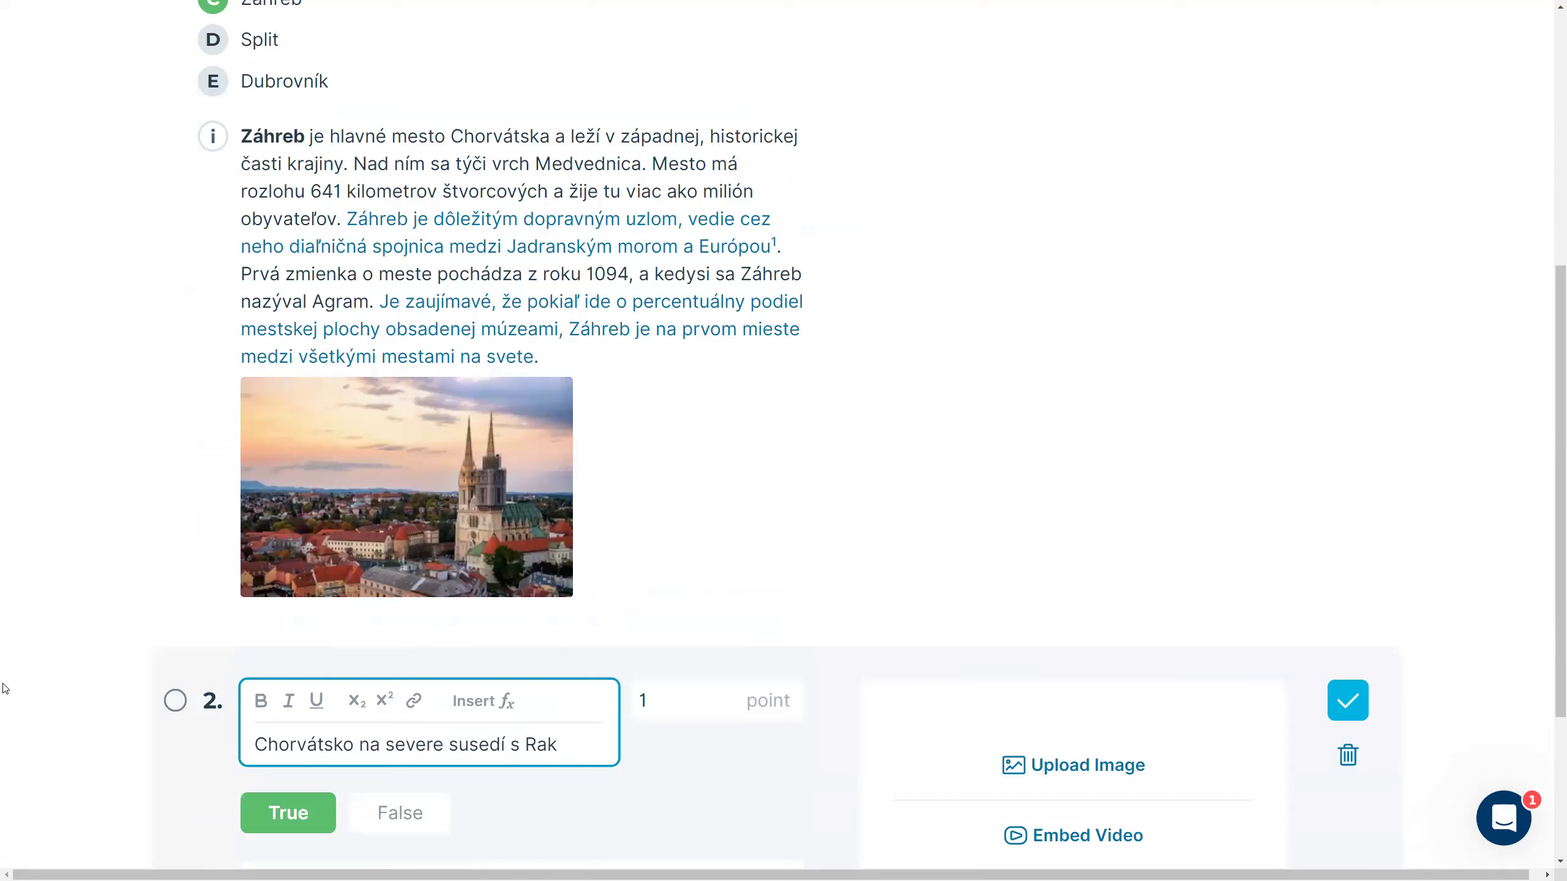
{"action": "type", "text": "úskom"}
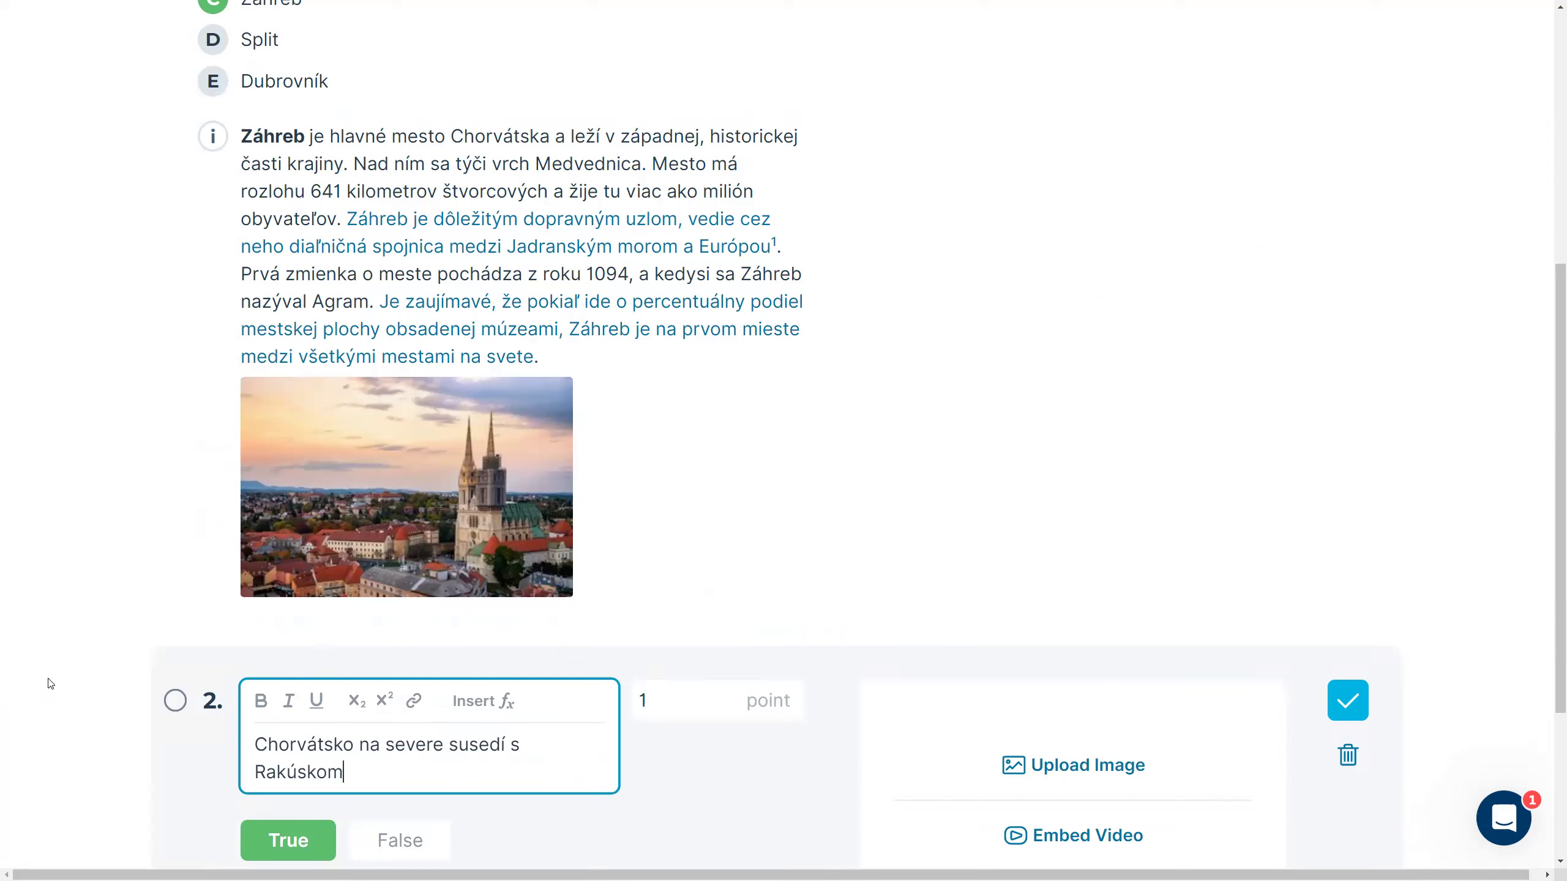
Step: Mark False as the correct answer to question 2 and save the question
{"action": "scroll", "coordinate": [320, 779], "scroll_direction": "down", "scroll_amount": 3}
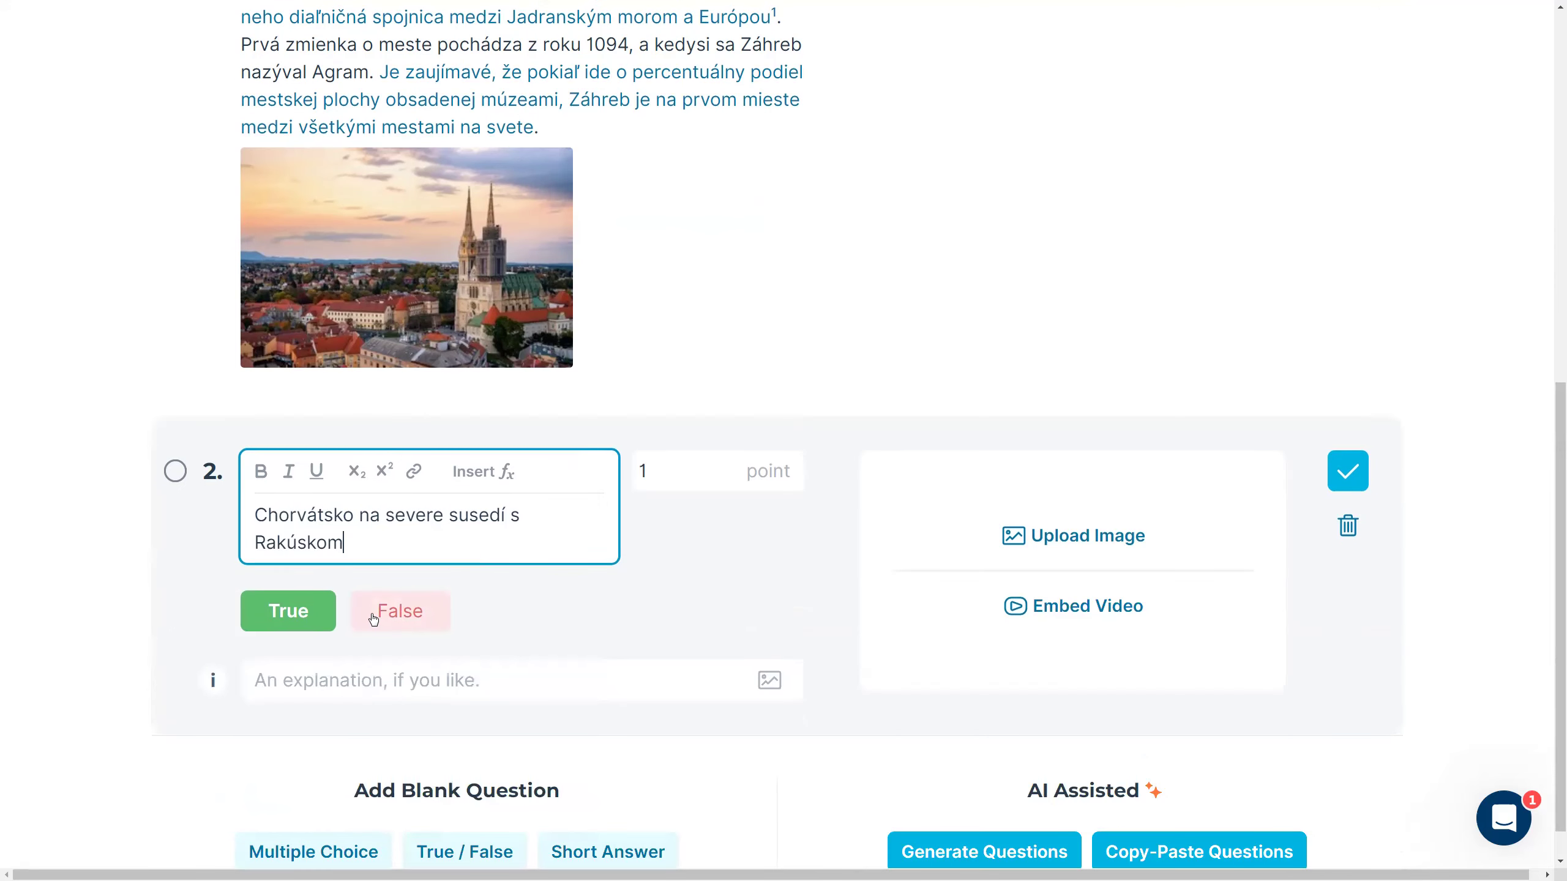
{"action": "left_click", "coordinate": [373, 617]}
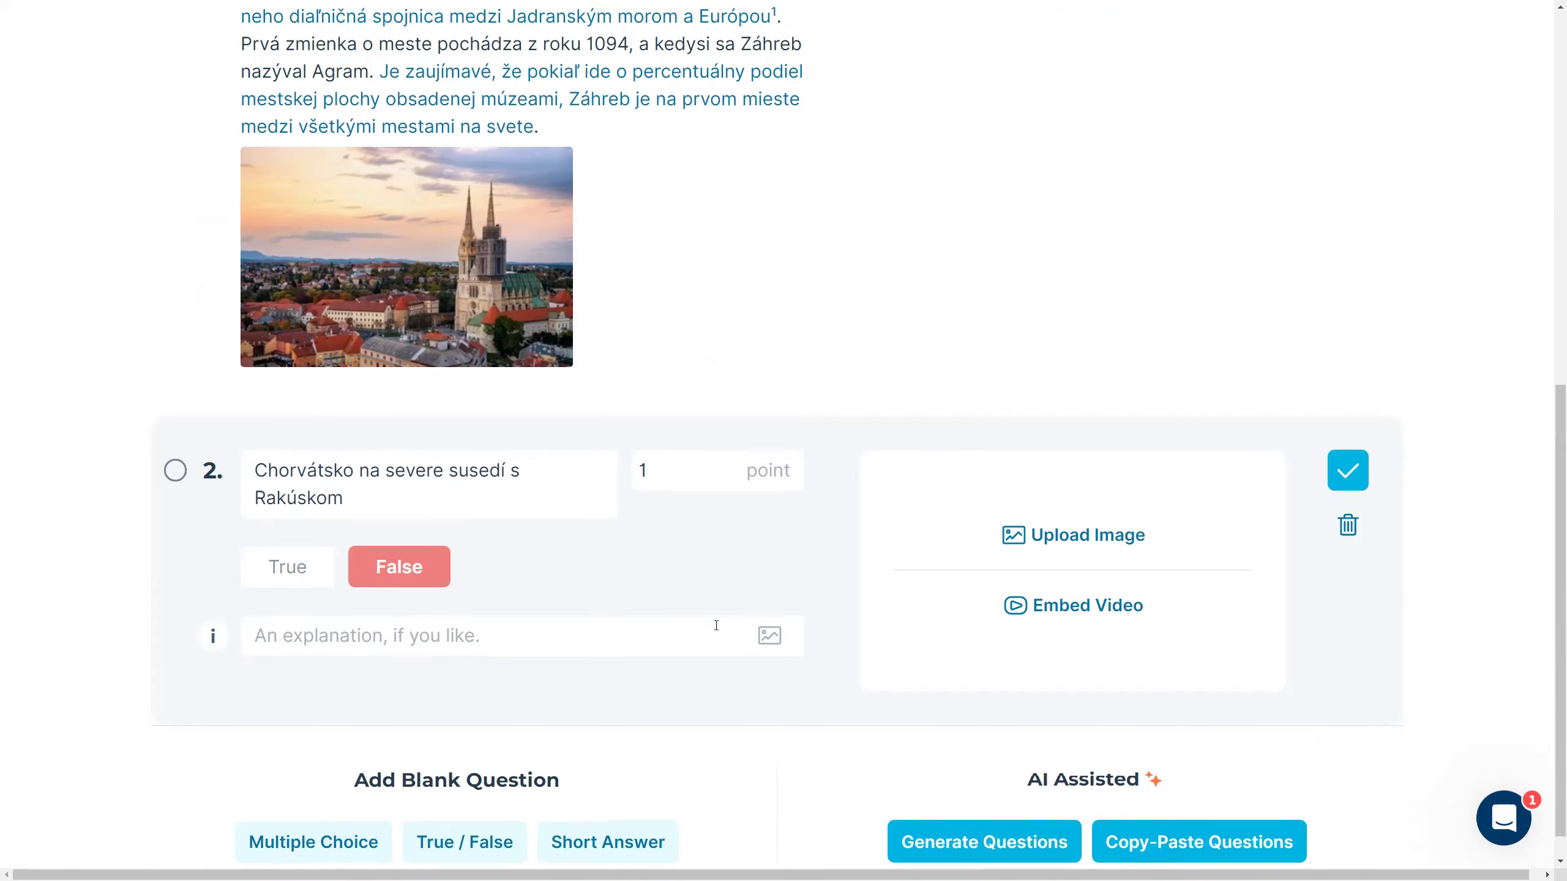
{"action": "scroll", "coordinate": [1082, 532], "scroll_direction": "down", "scroll_amount": 1}
{"action": "left_click", "coordinate": [1345, 437]}
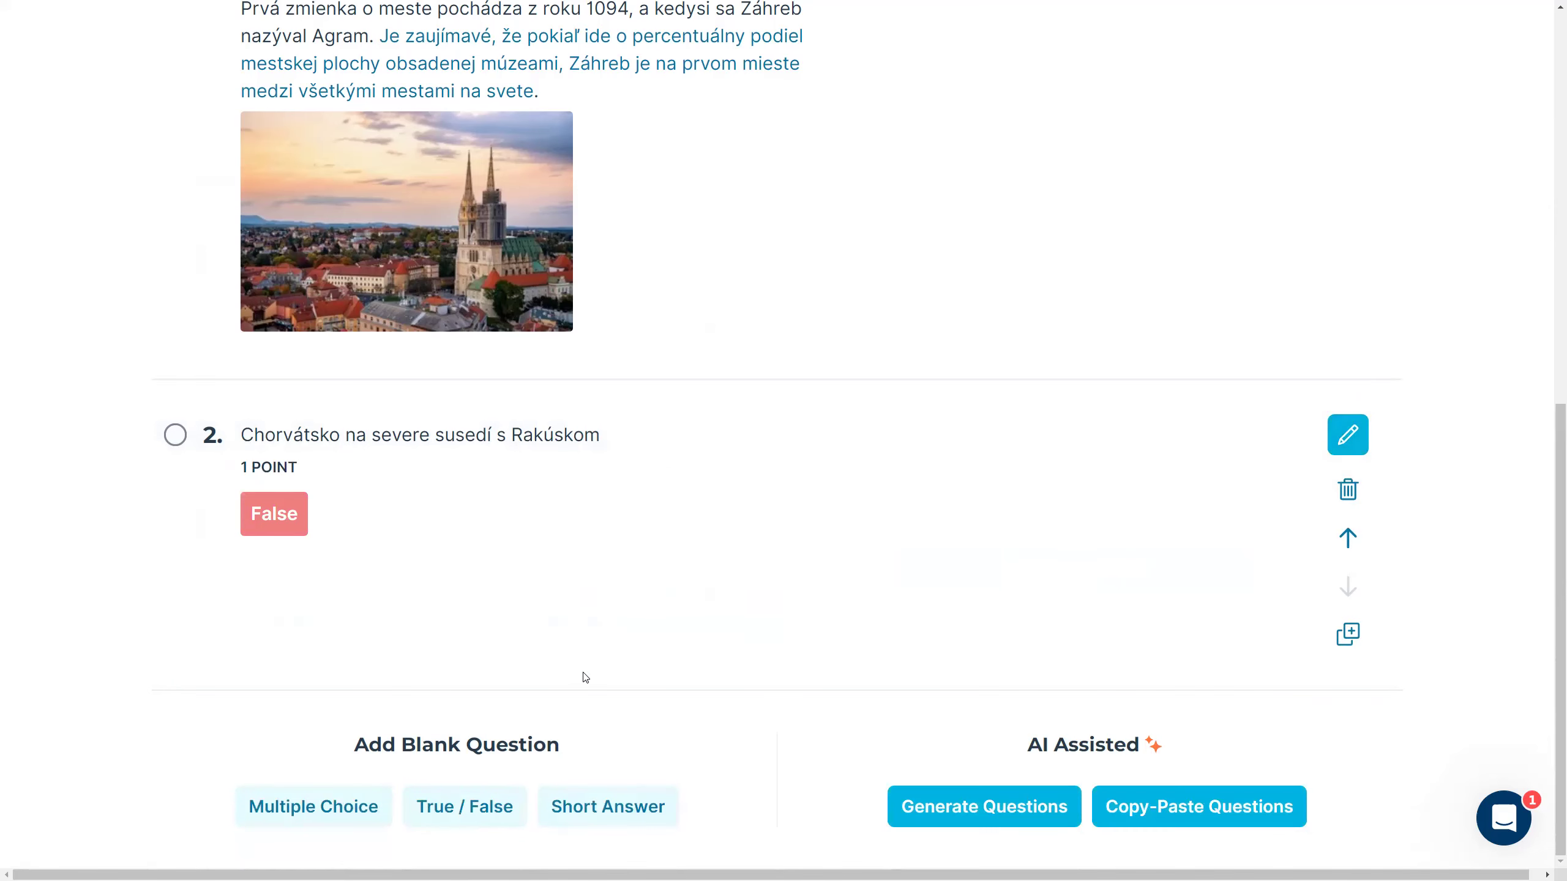
Step: Add a blank short-answer question as question 3 and open its question text for editing
{"action": "left_click", "coordinate": [613, 779]}
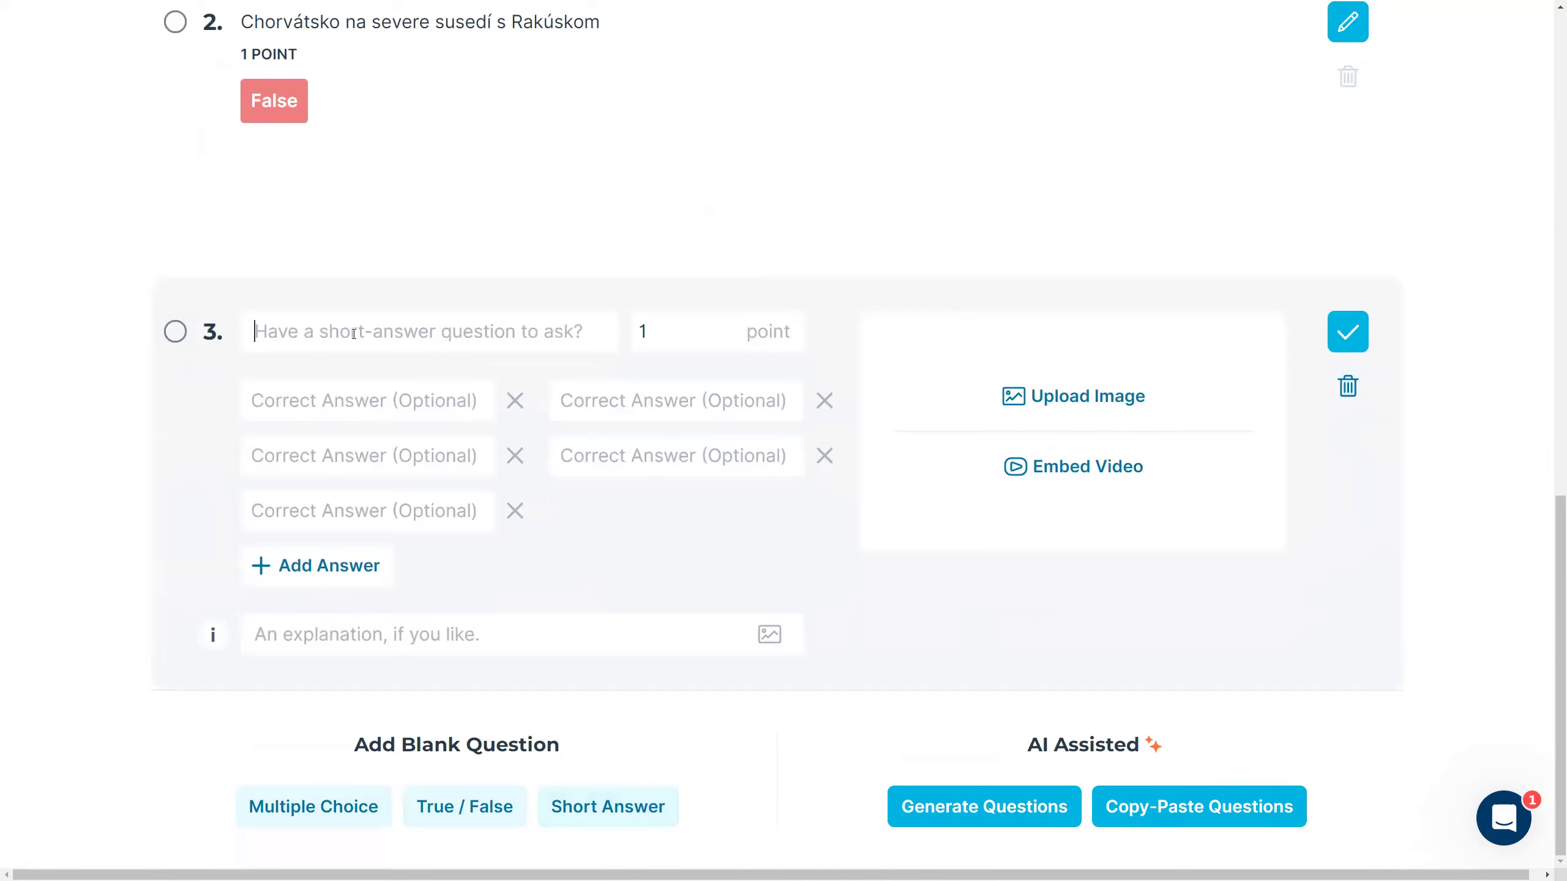
{"action": "left_click", "coordinate": [354, 334]}
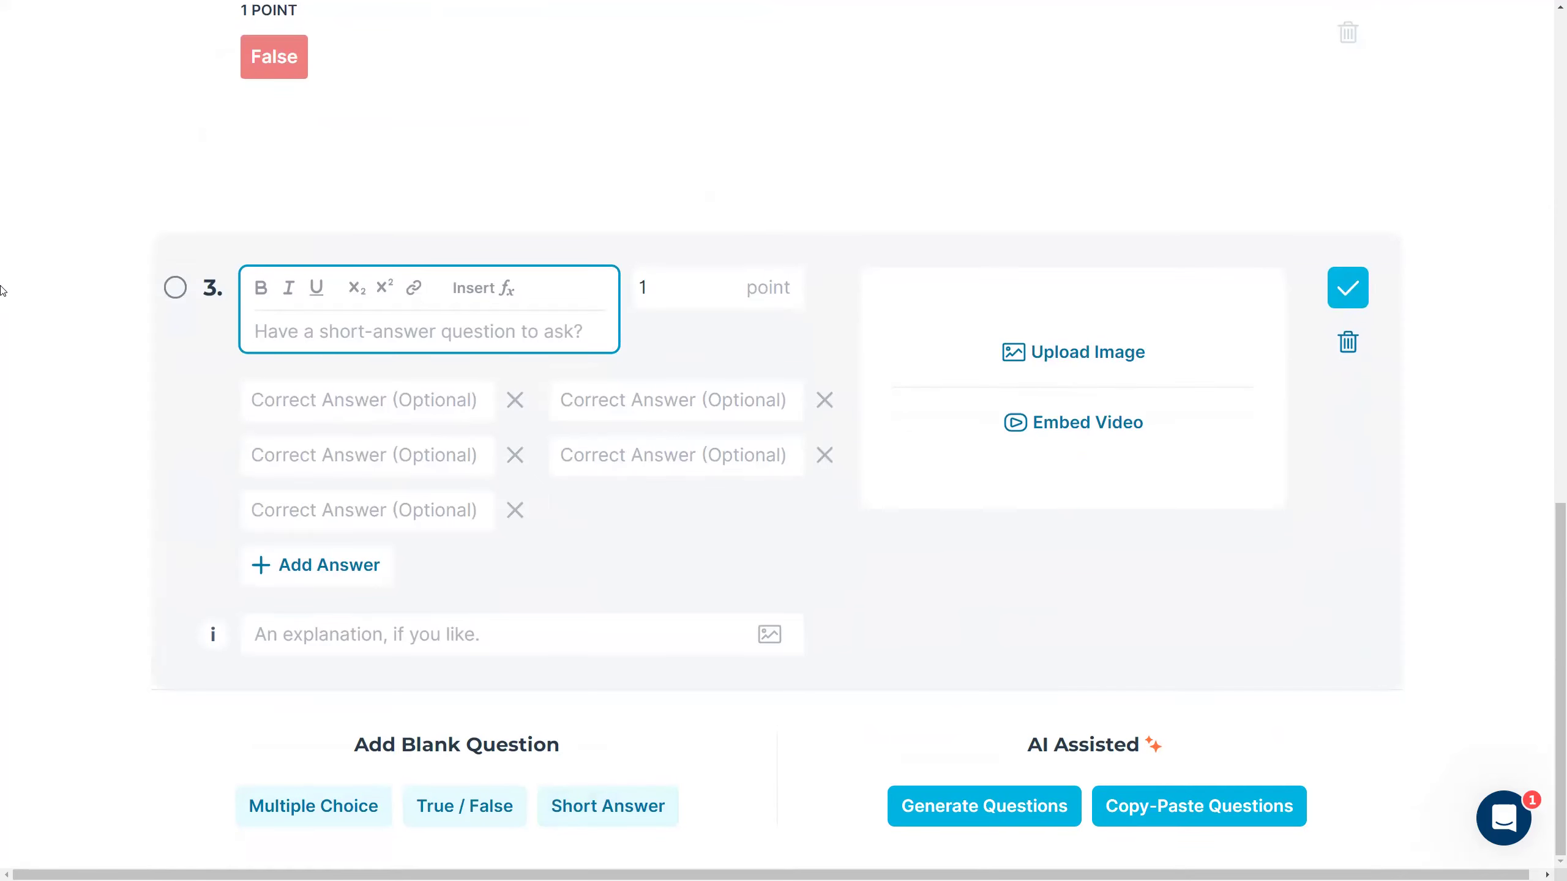
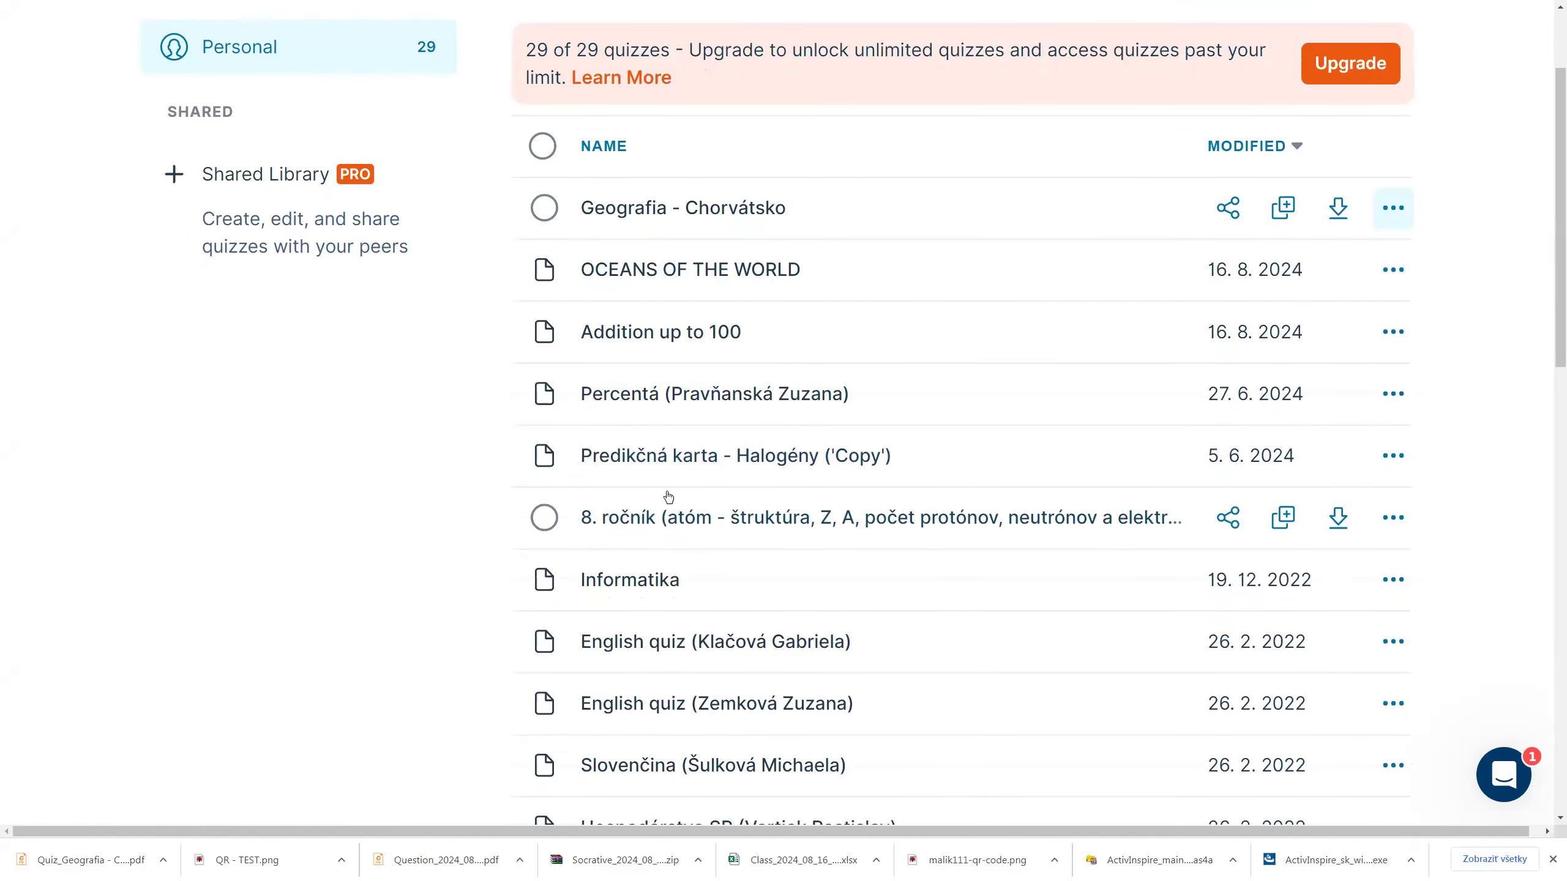
Step: Delete the quiz "Predikčná karta - Halogény ('Copy')" from the personal library
{"action": "left_click", "coordinate": [1393, 456]}
{"action": "left_click", "coordinate": [1219, 773]}
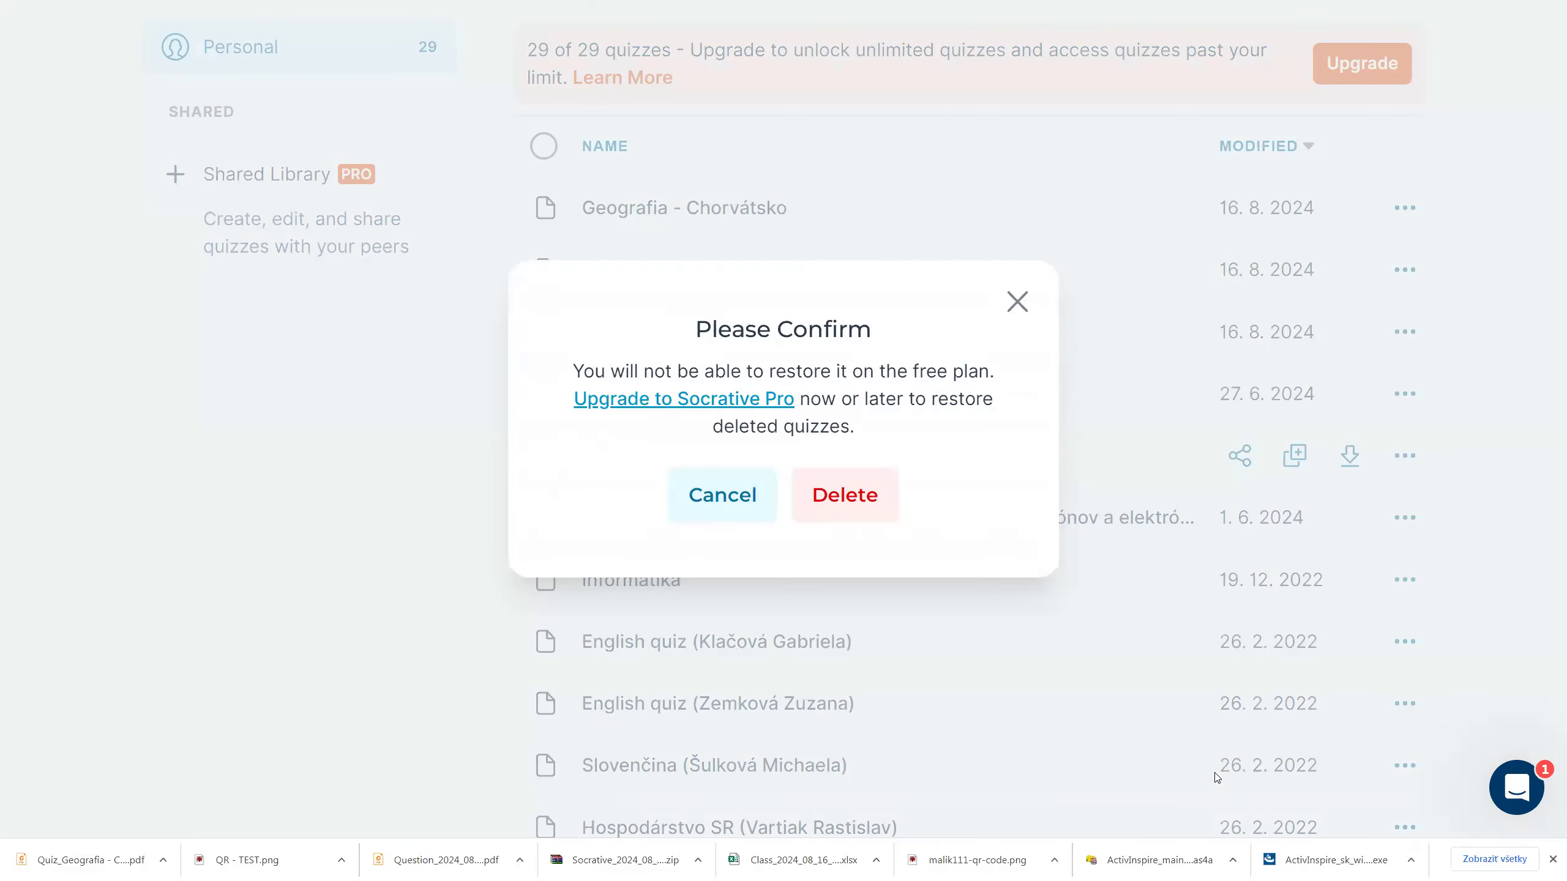
{"action": "left_click", "coordinate": [845, 503]}
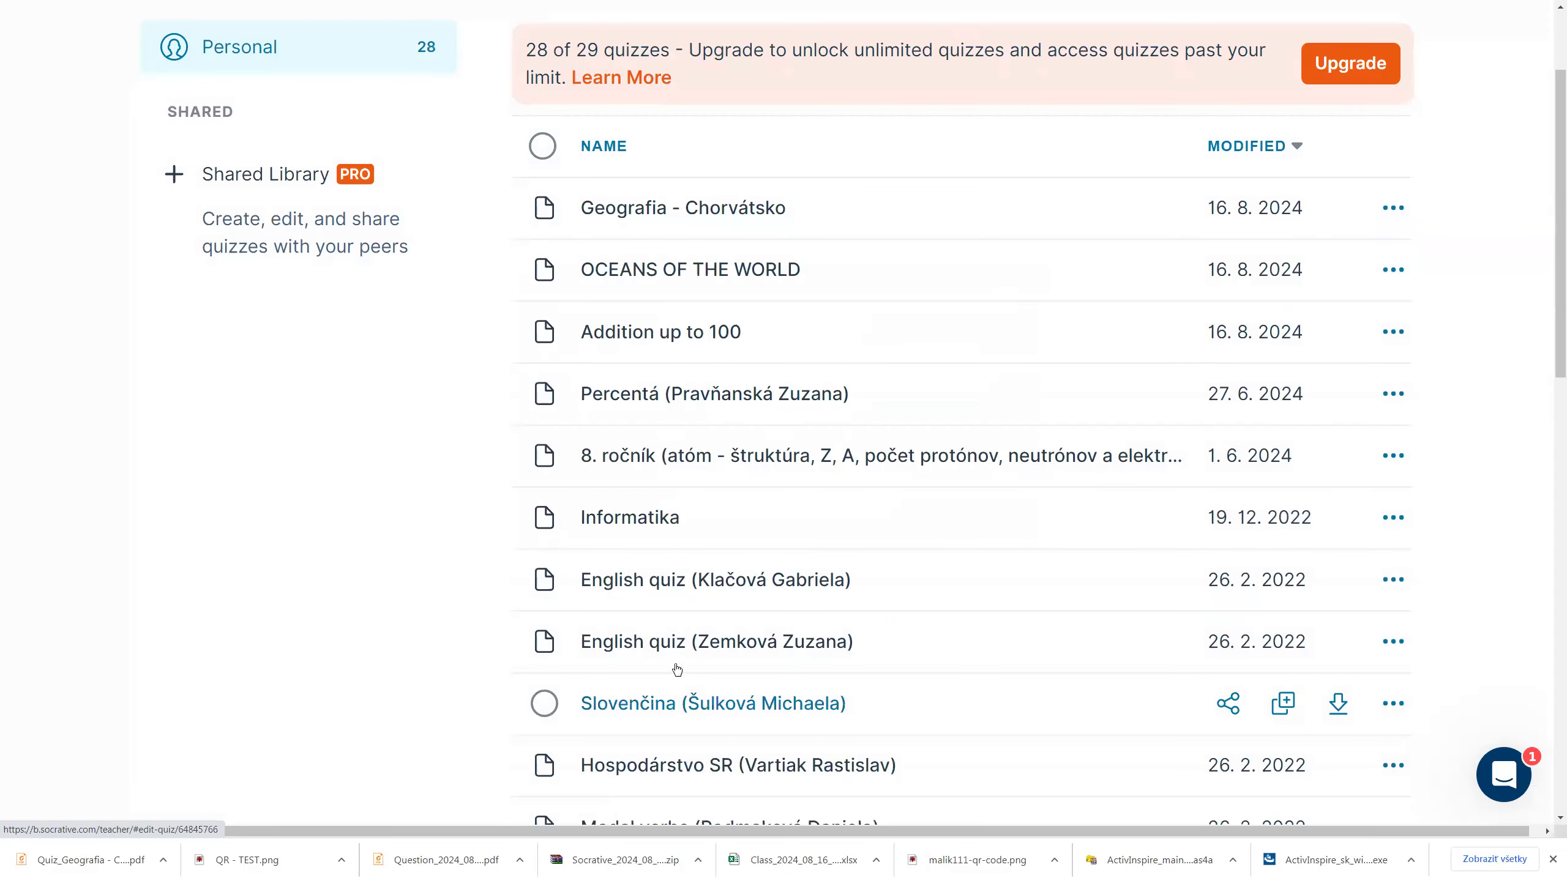
Step: Delete the first of the two "English quiz" entries dated 26. 2. 2022 from the library
{"action": "left_click", "coordinate": [1392, 579]}
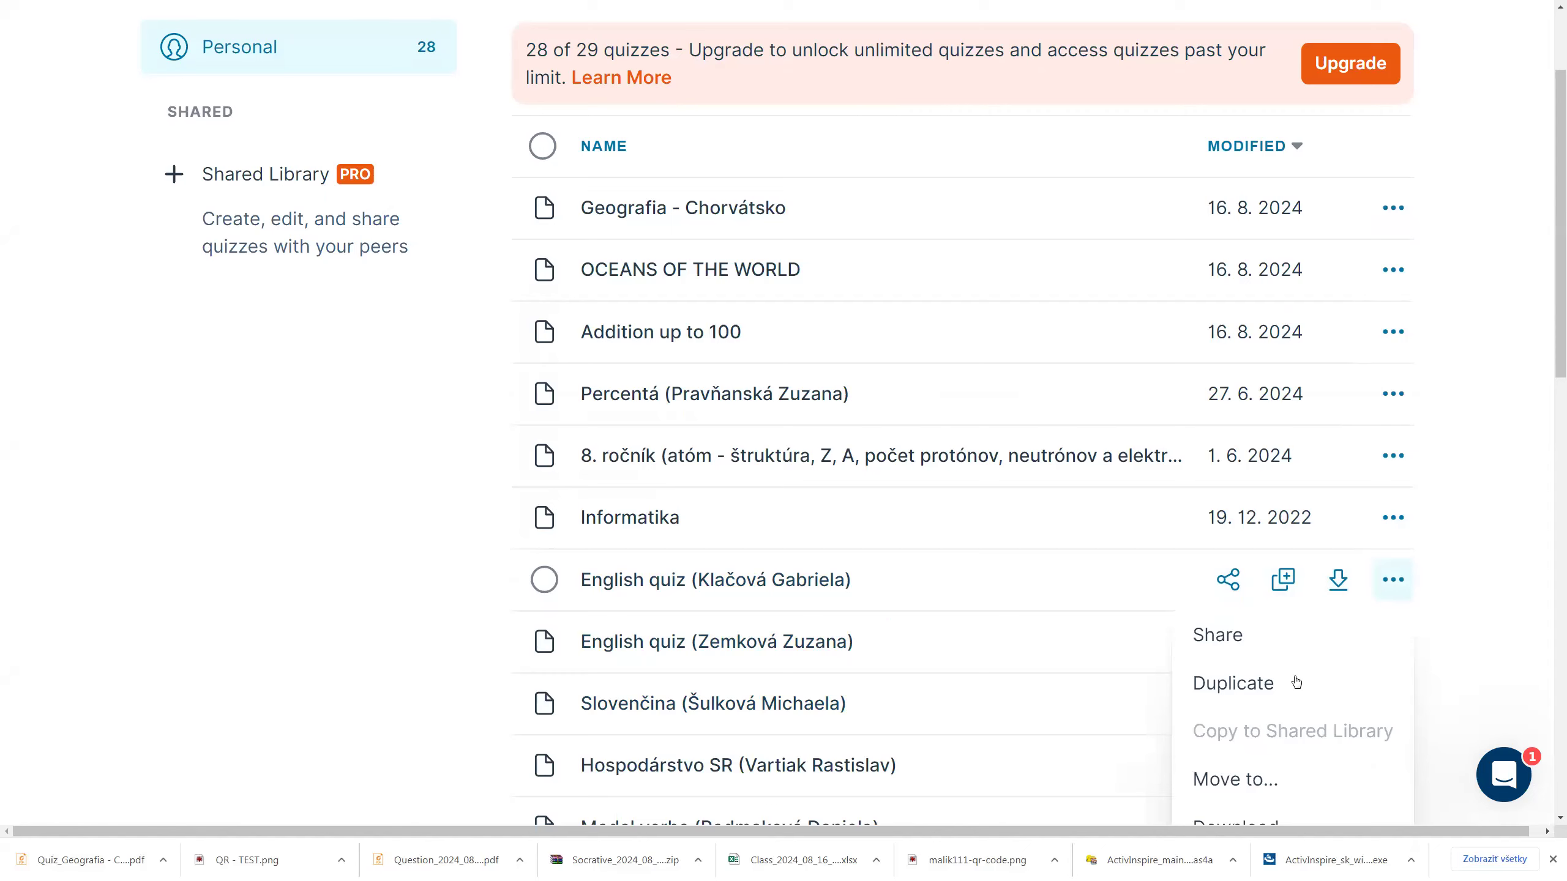
{"action": "scroll", "coordinate": [1210, 779], "scroll_direction": "down", "scroll_amount": 1}
{"action": "scroll", "coordinate": [1210, 779], "scroll_direction": "down", "scroll_amount": 4}
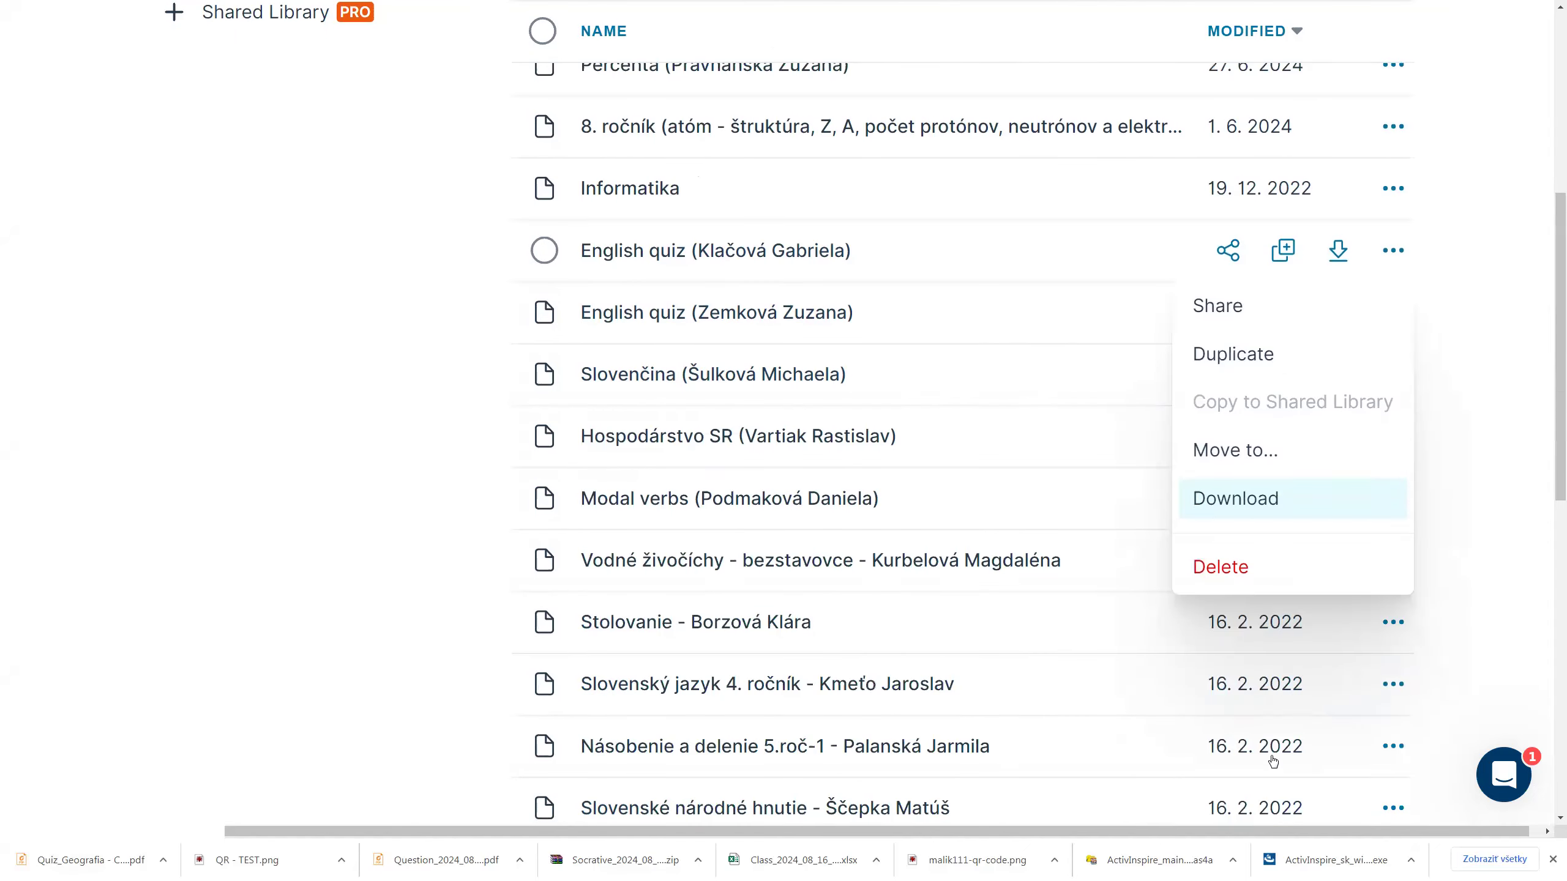
{"action": "left_click", "coordinate": [1212, 562]}
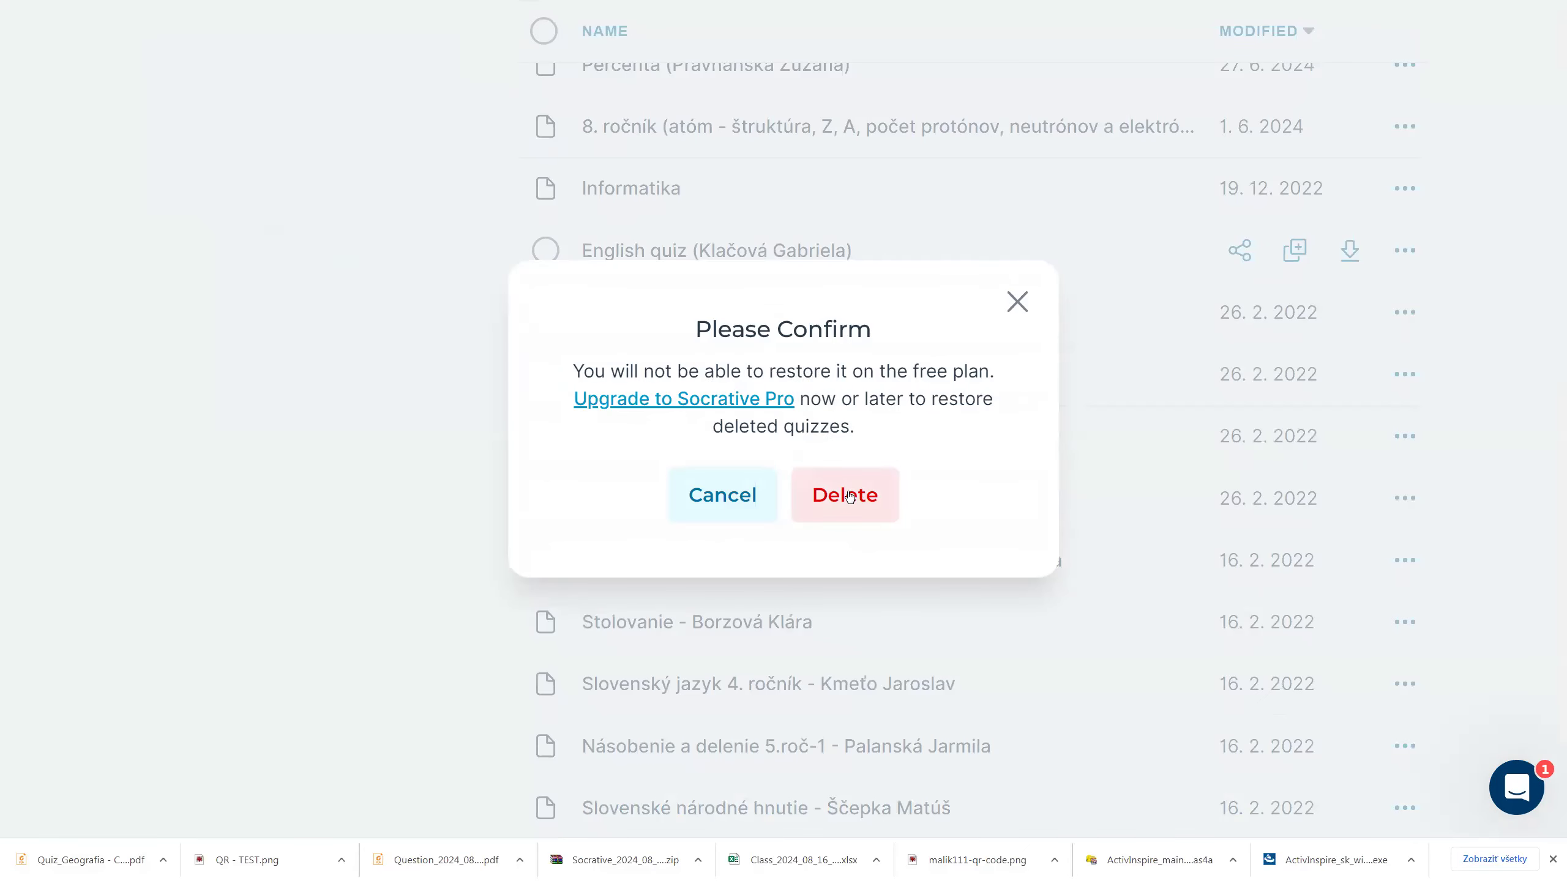
{"action": "key", "text": "Return"}
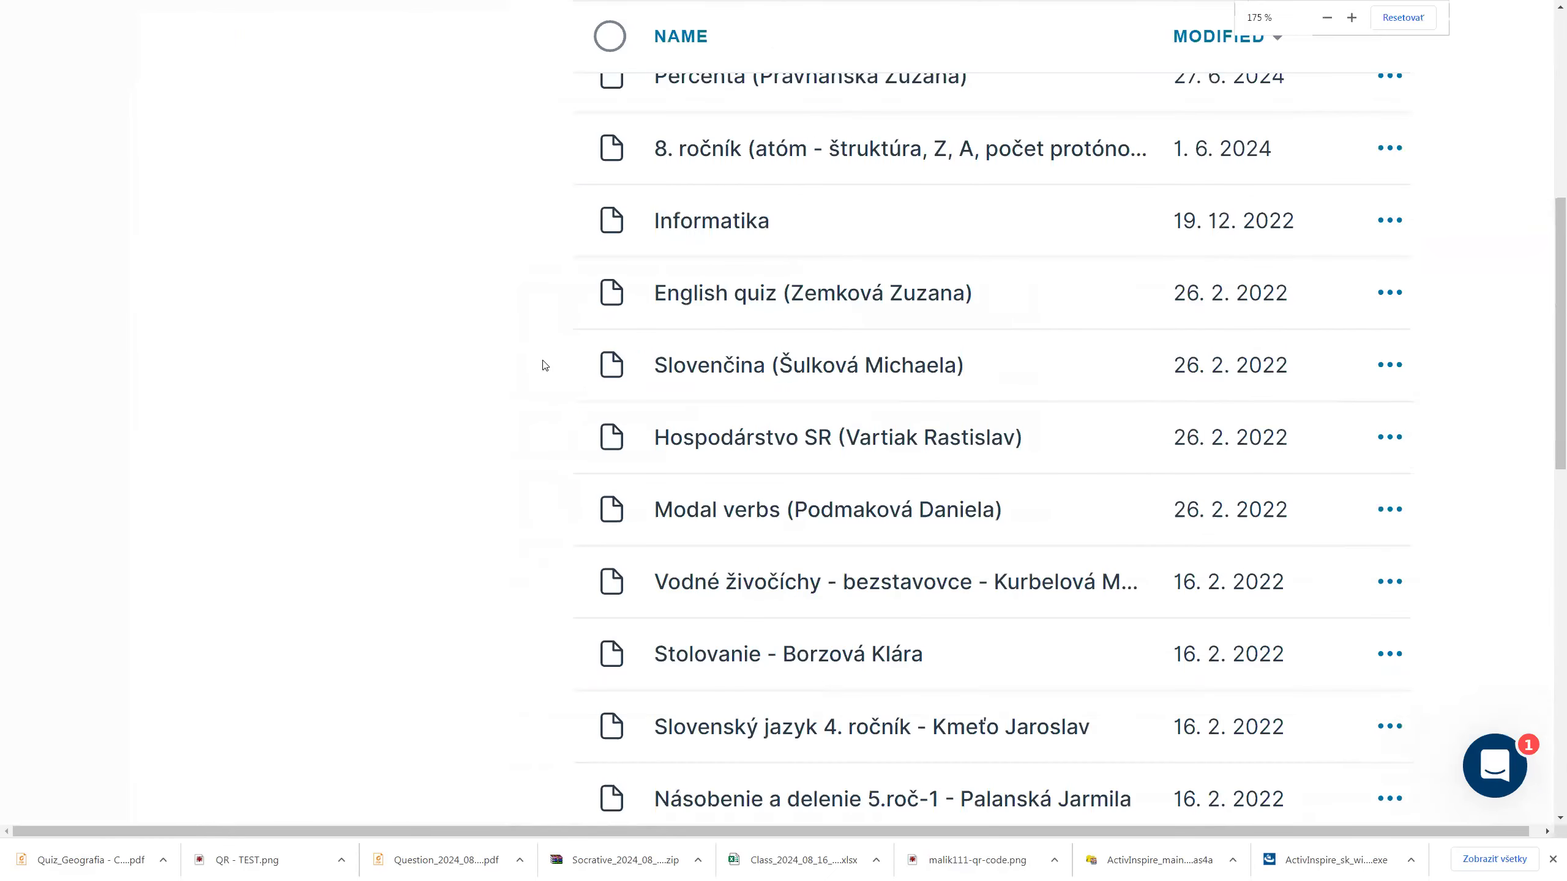
Step: Add a new quiz to the library using the AI-assisted Generate Questions option
{"action": "scroll", "coordinate": [542, 361], "scroll_direction": "up", "scroll_amount": 4}
{"action": "key", "text": "ctrl+minus"}
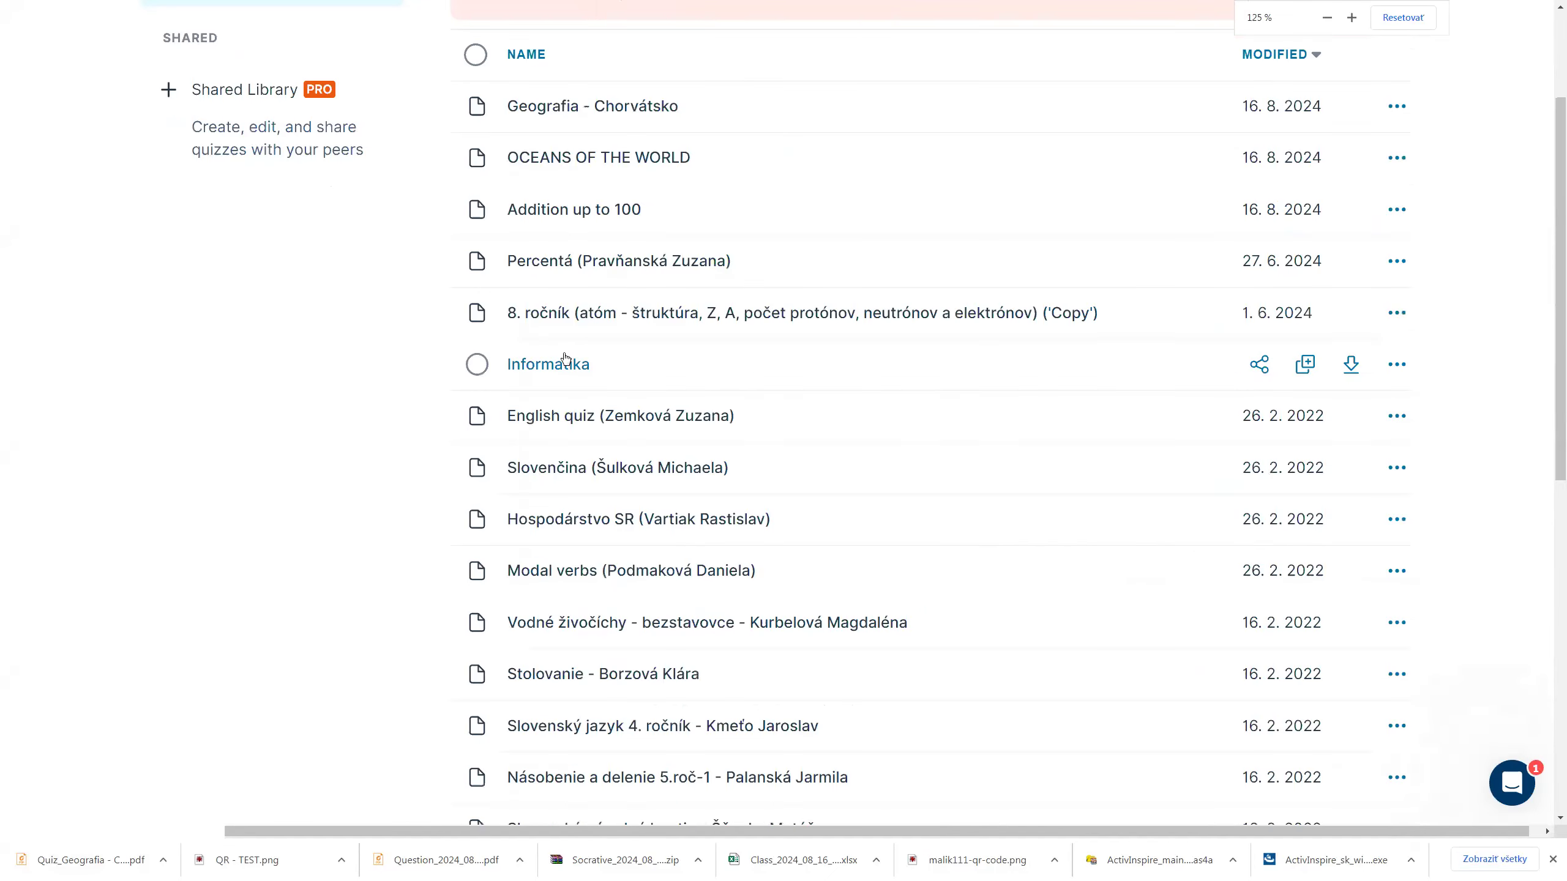
{"action": "scroll", "coordinate": [574, 346], "scroll_direction": "up", "scroll_amount": 3}
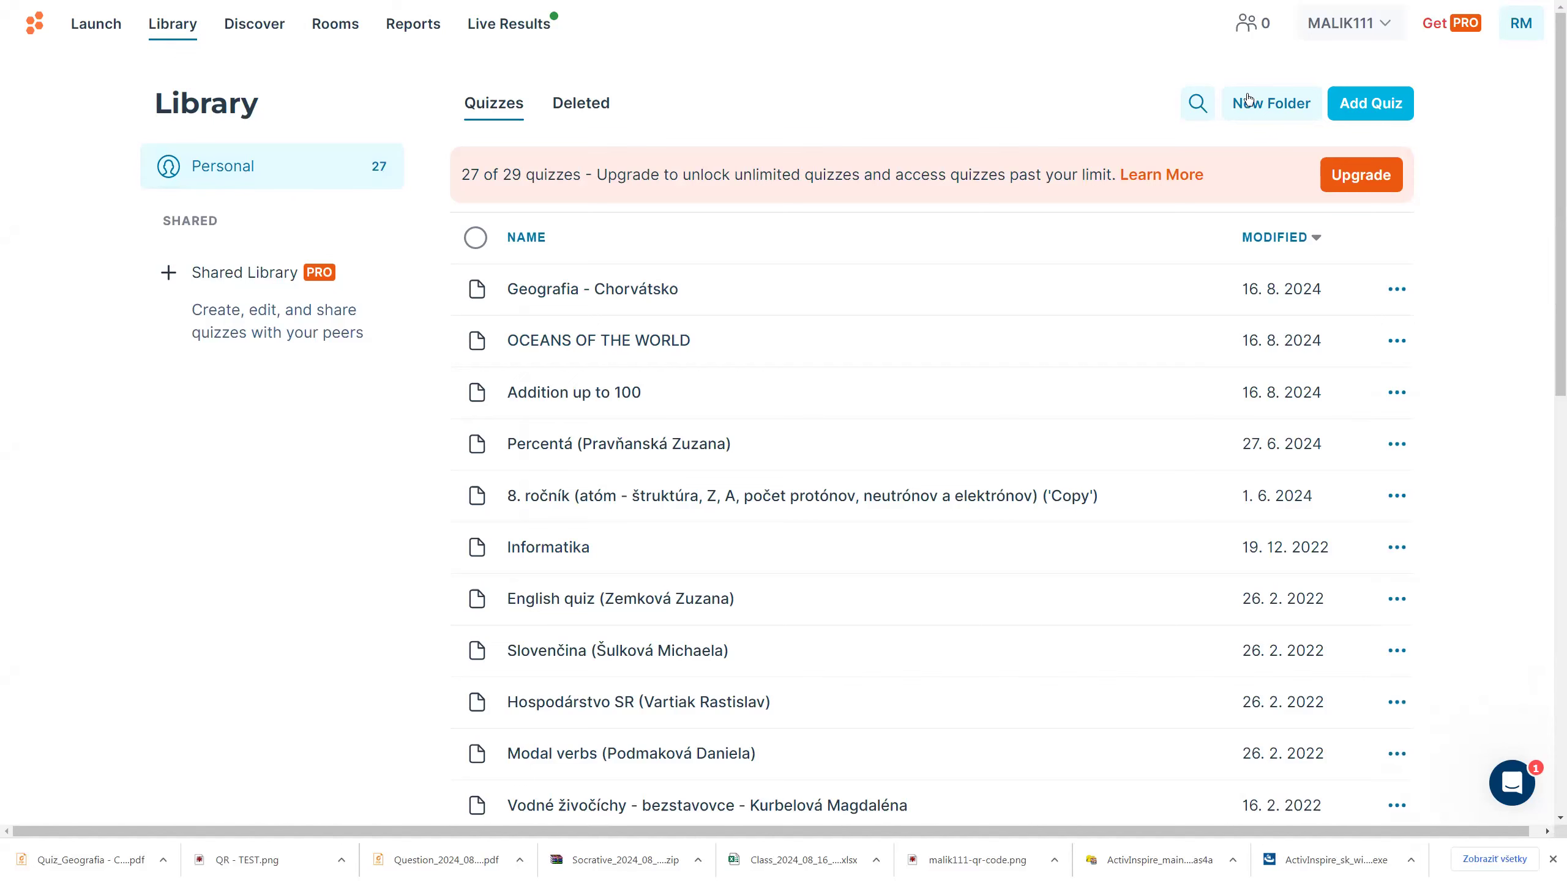
{"action": "left_click", "coordinate": [1381, 109]}
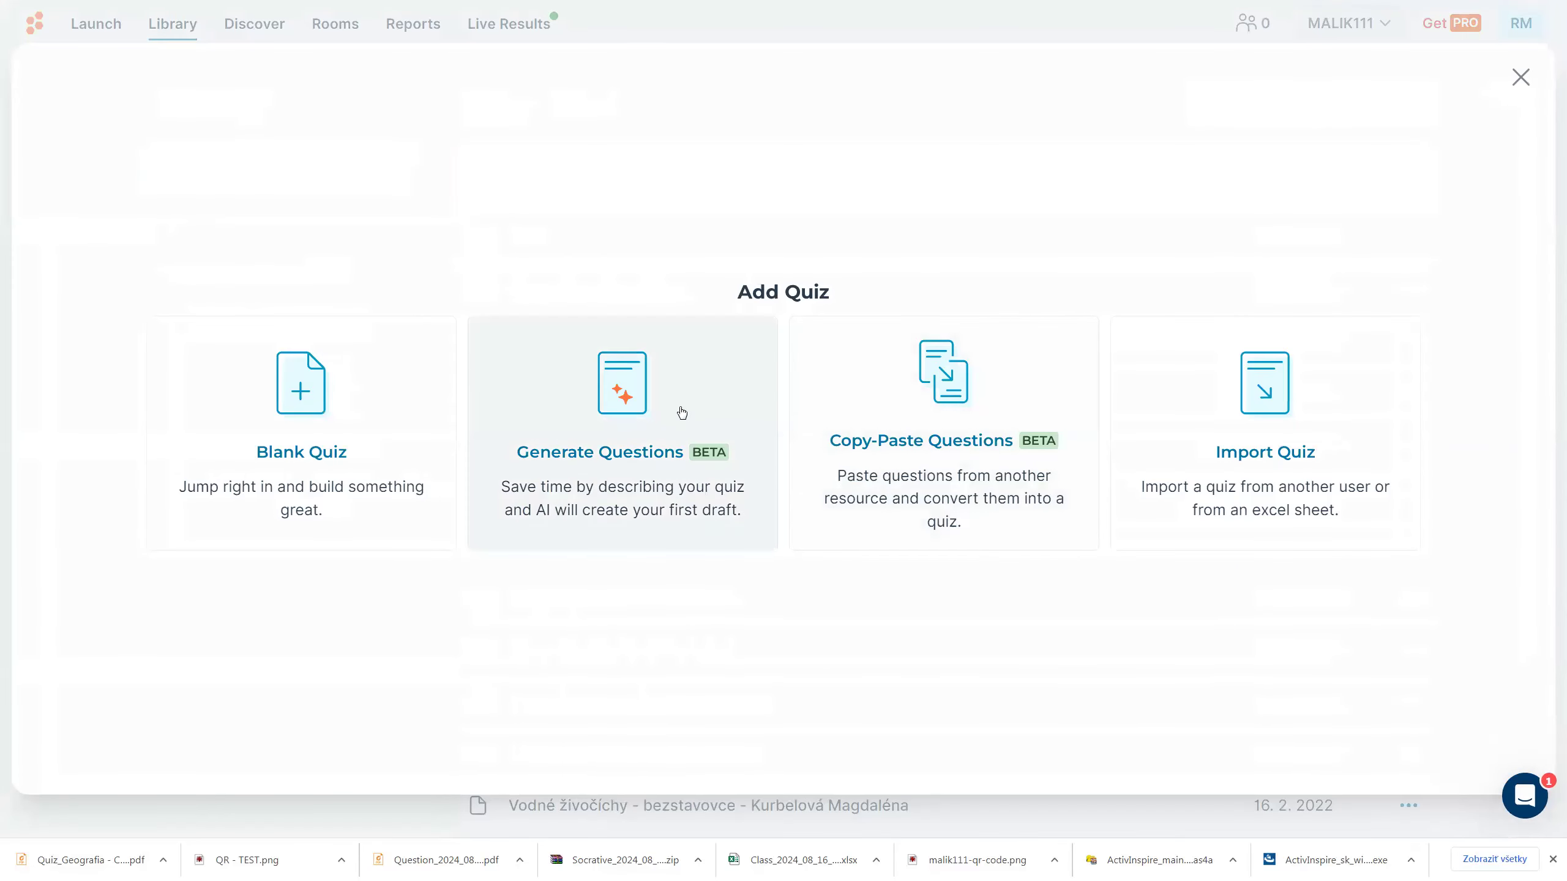
{"action": "left_click", "coordinate": [625, 418]}
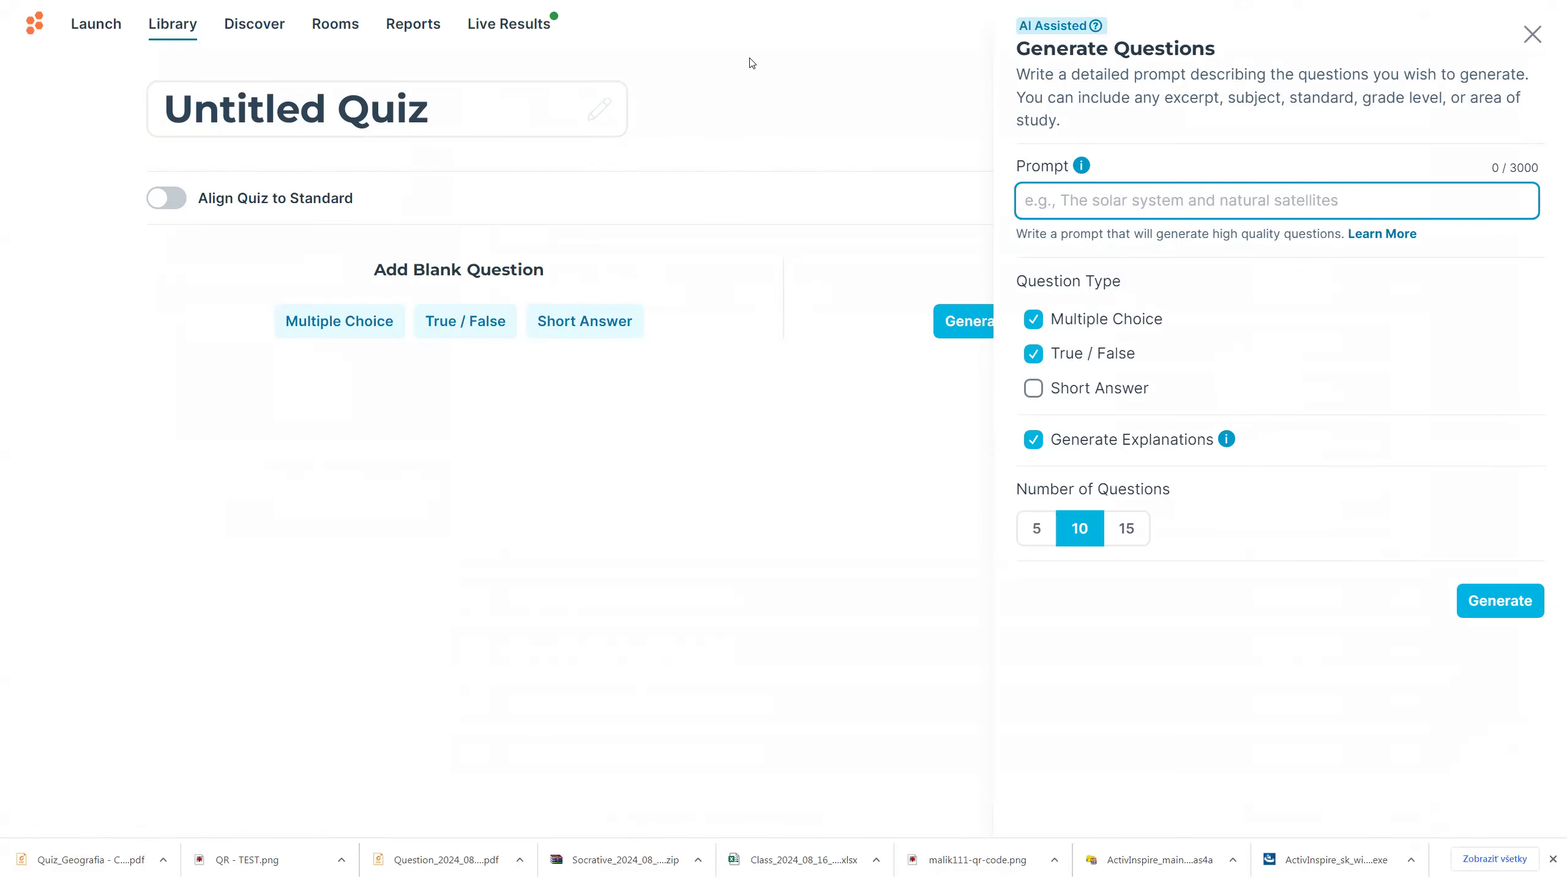
Step: Generate 10 multiple-choice and true/false questions with explanations from the prompt "Planéty slnečnej sústavy" and add all of them to the quiz
{"action": "type", "text": "Plan"}
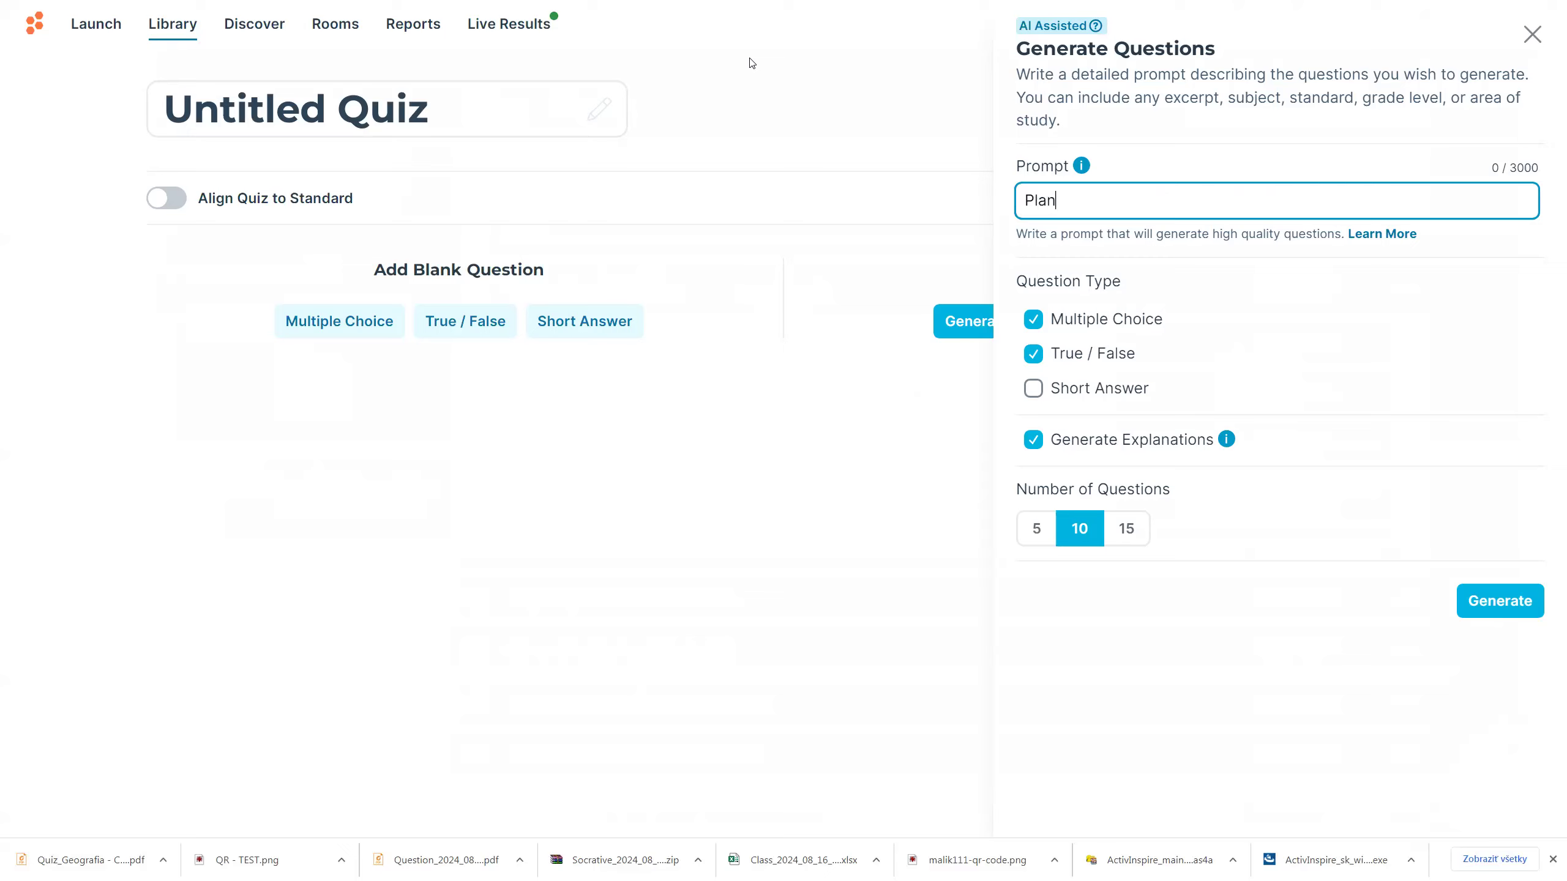
{"action": "type", "text": "iéty slnečnej sústavy"}
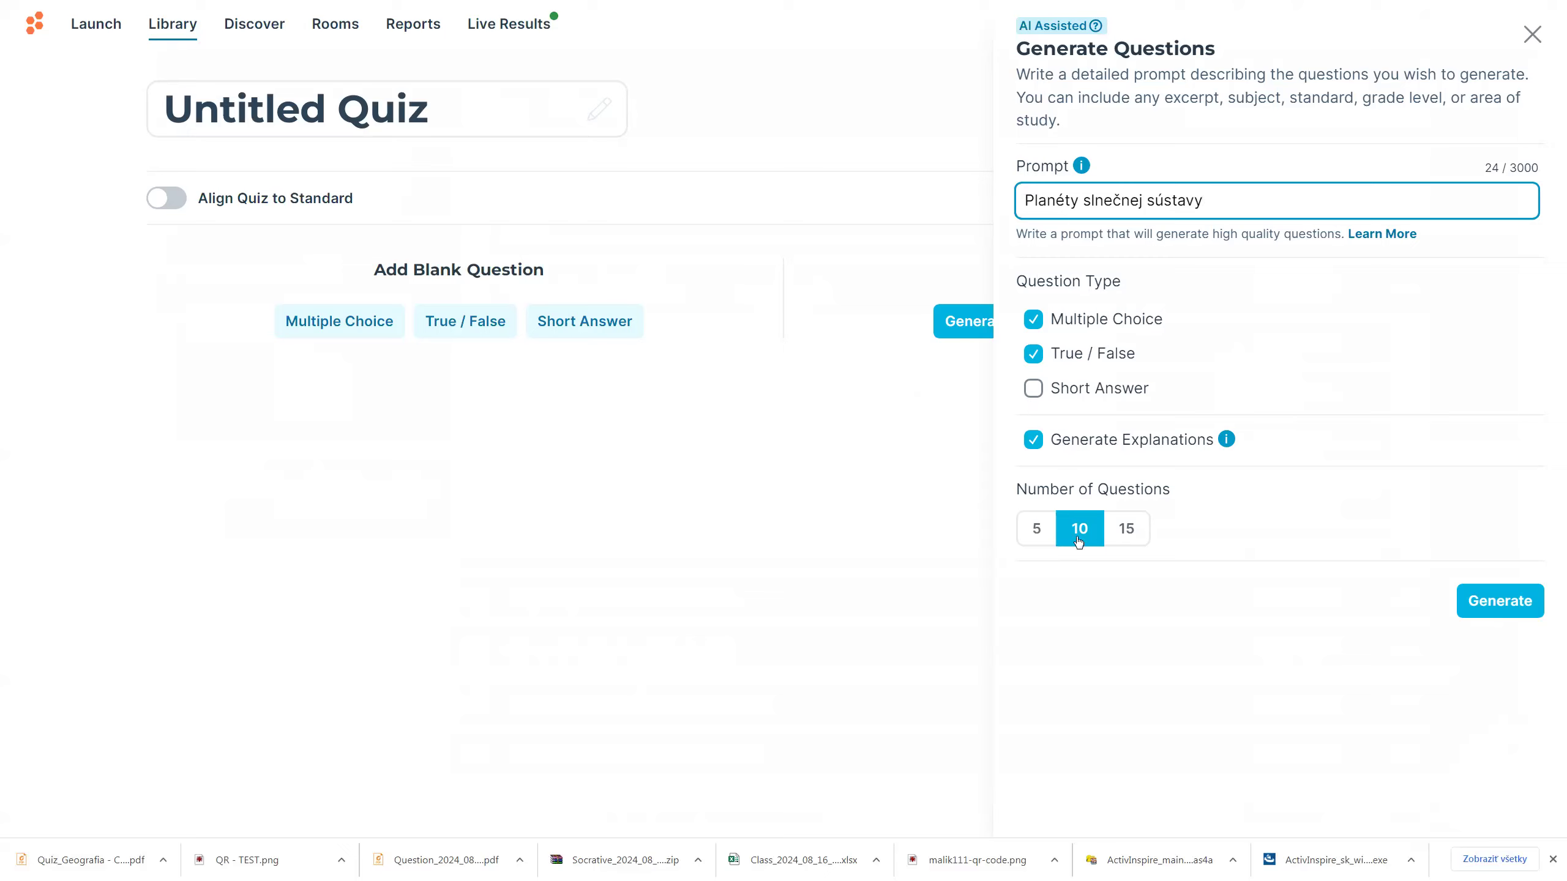
{"action": "left_click", "coordinate": [1492, 614]}
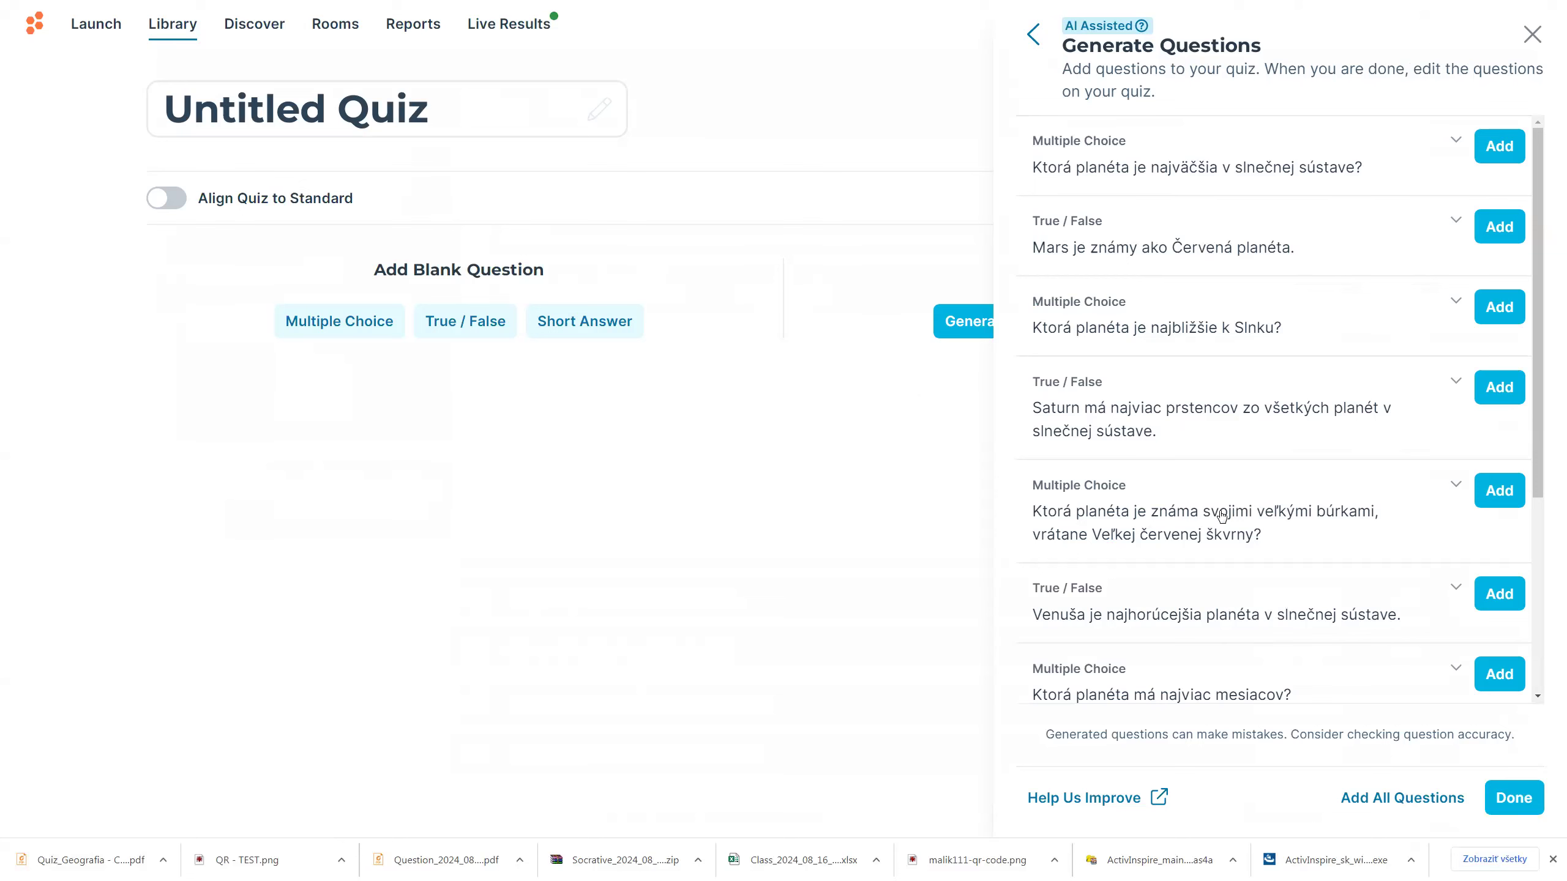
{"action": "scroll", "coordinate": [1270, 497], "scroll_direction": "down", "scroll_amount": 5}
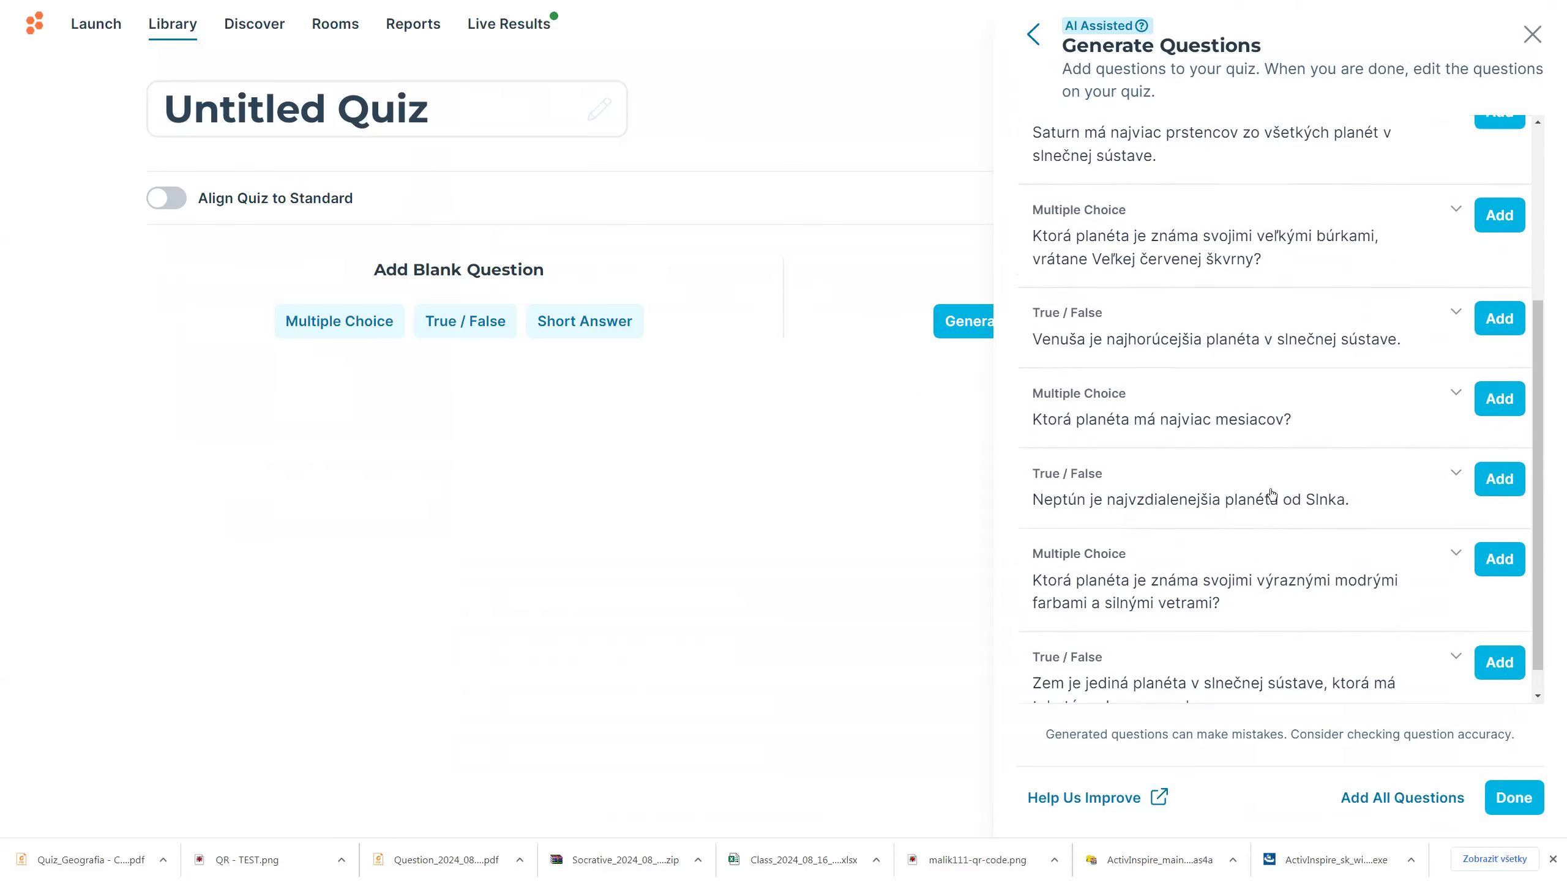
{"action": "left_click", "coordinate": [1448, 779]}
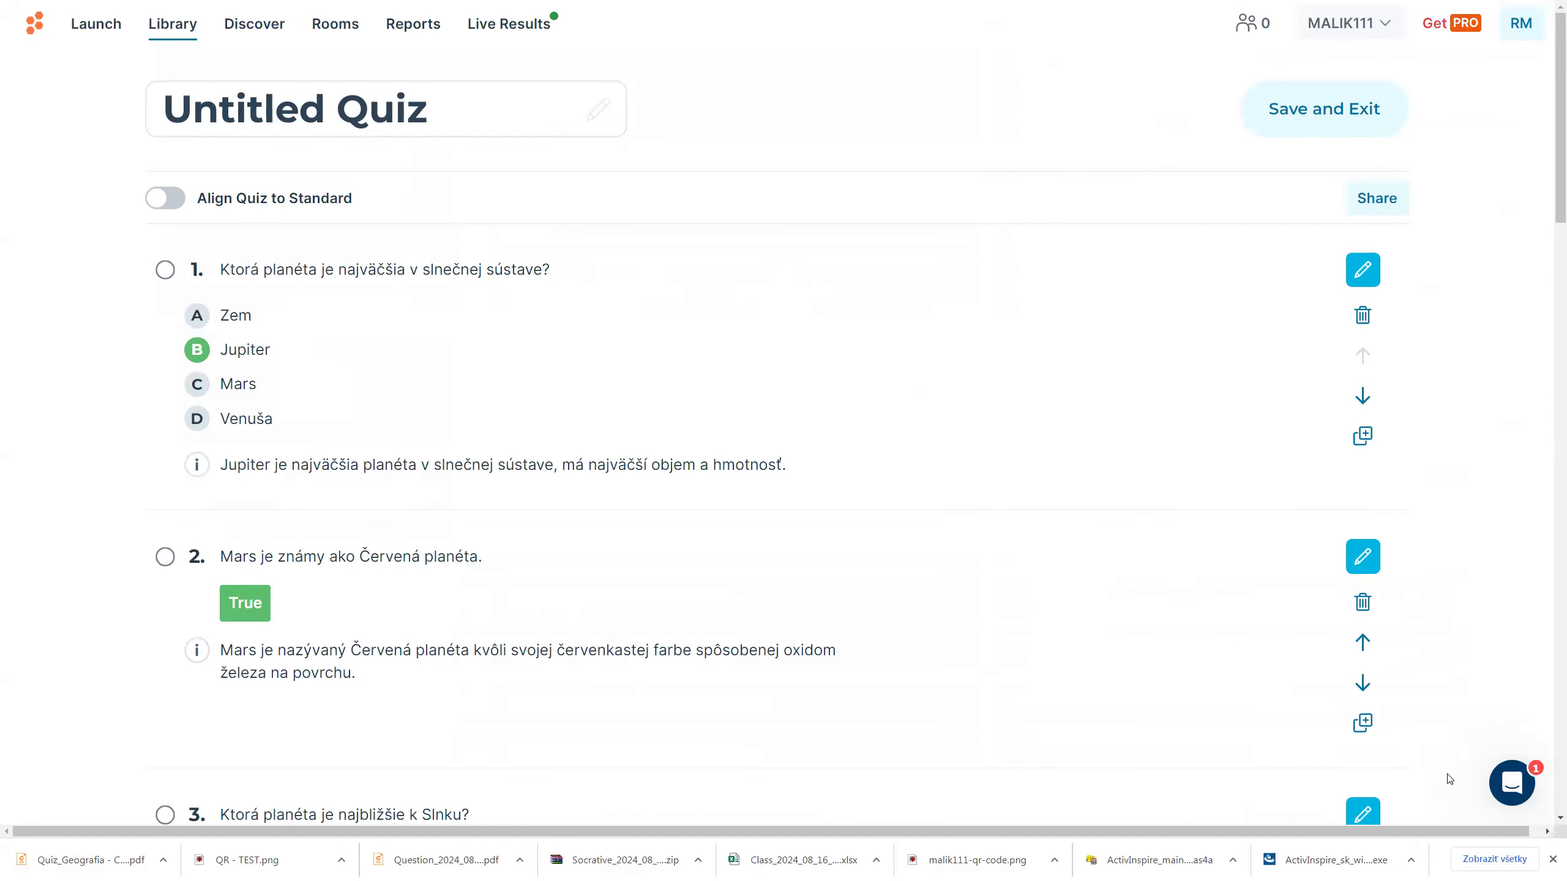
Step: Title the quiz "Planéty slnečnej sústavy", then save it and exit to the library
{"action": "left_click", "coordinate": [287, 112]}
{"action": "key", "text": "ctrl+a"}
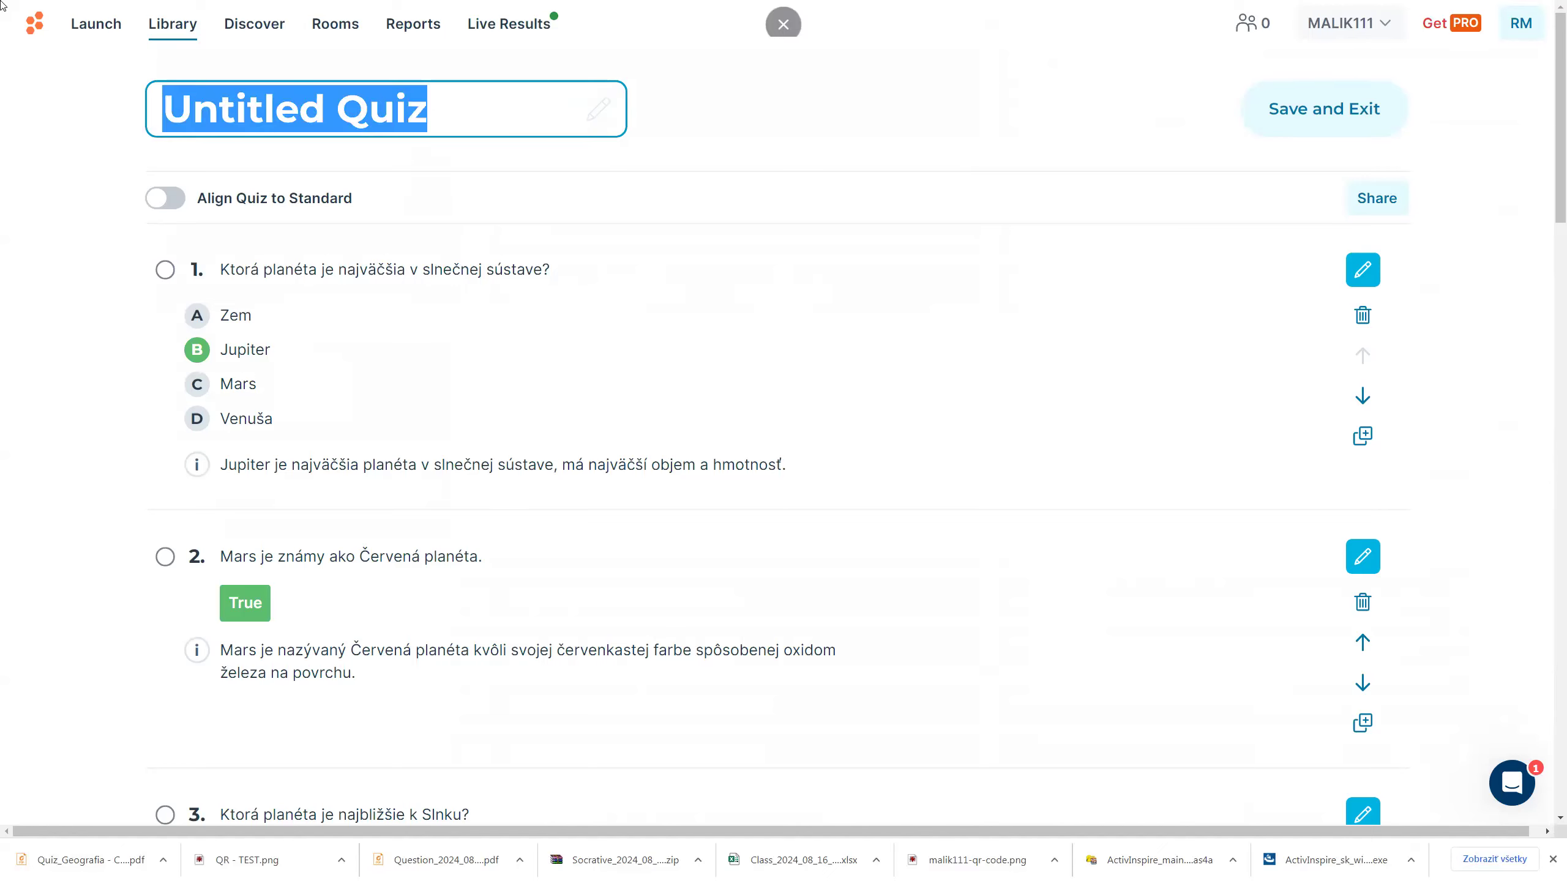
{"action": "type", "text": "Planéty "}
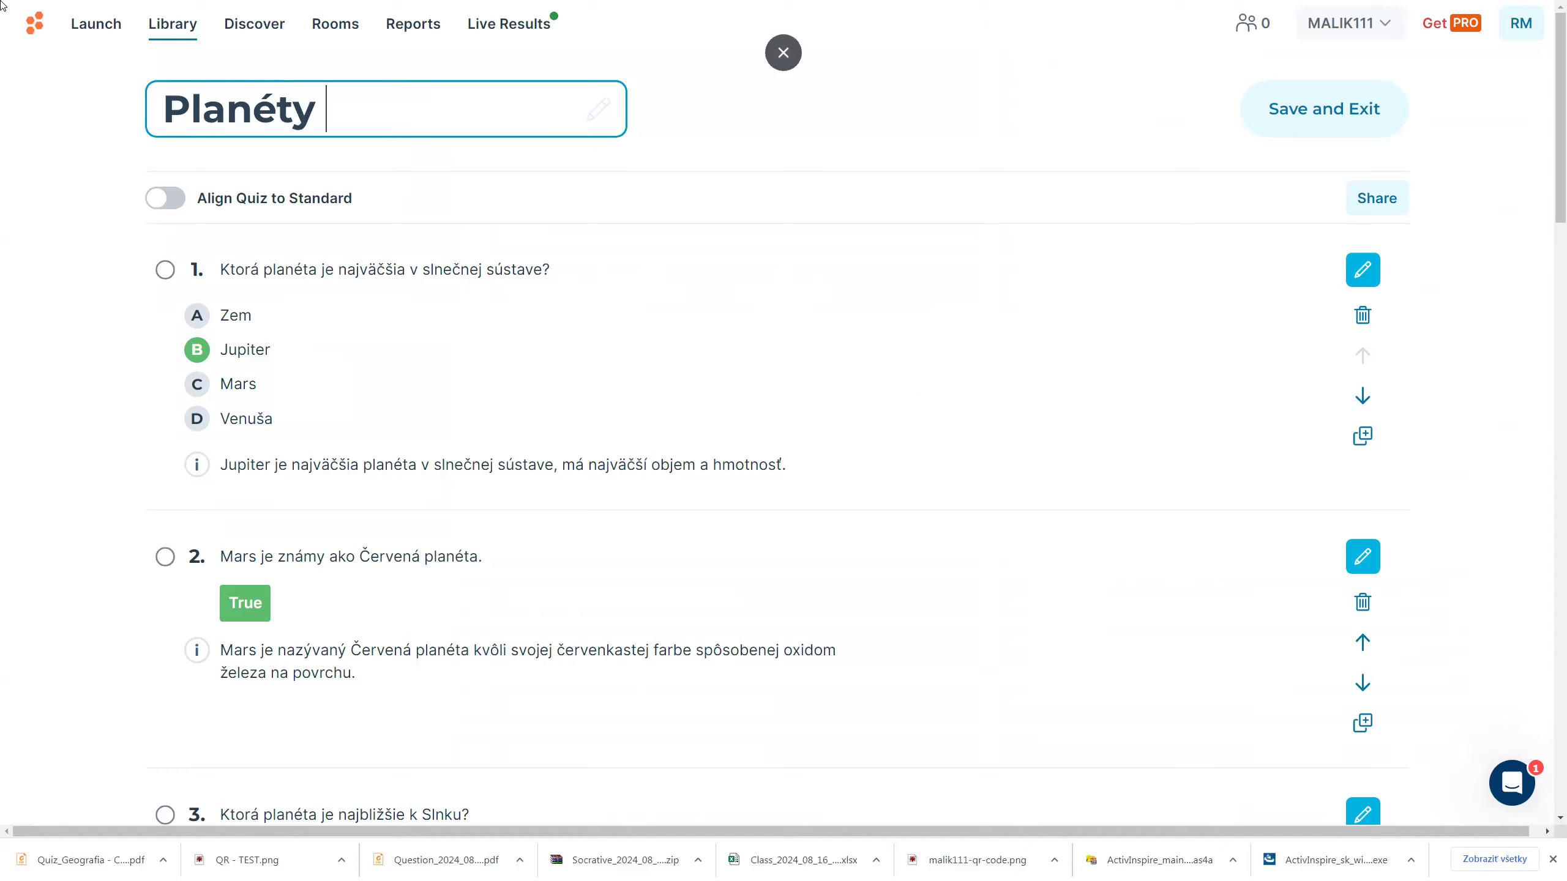
{"action": "type", "text": "slnečnej sústavy"}
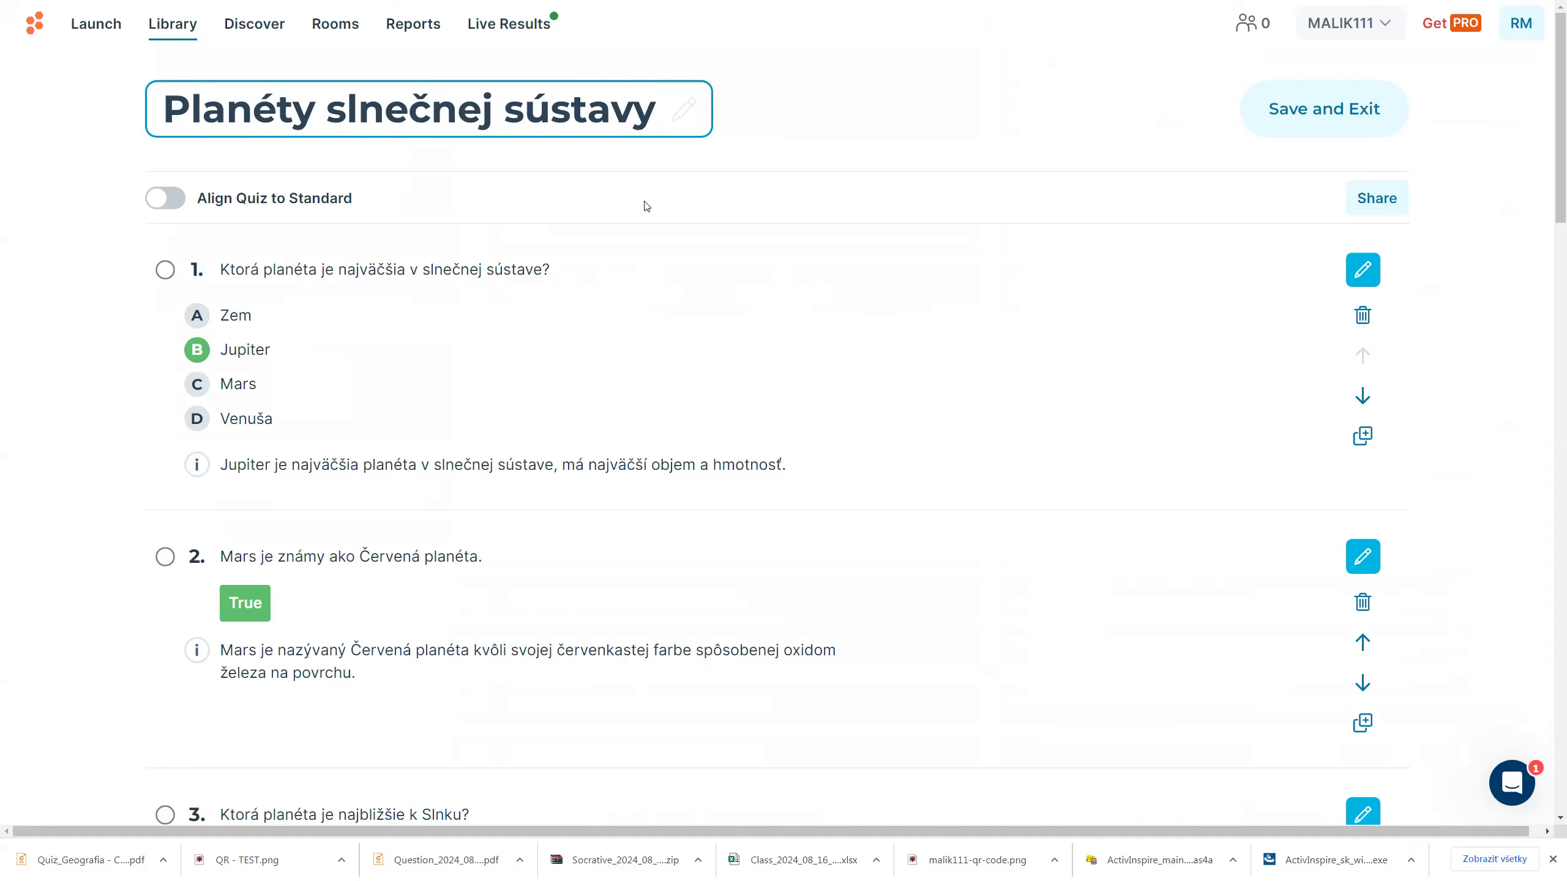
{"action": "left_click", "coordinate": [1316, 124]}
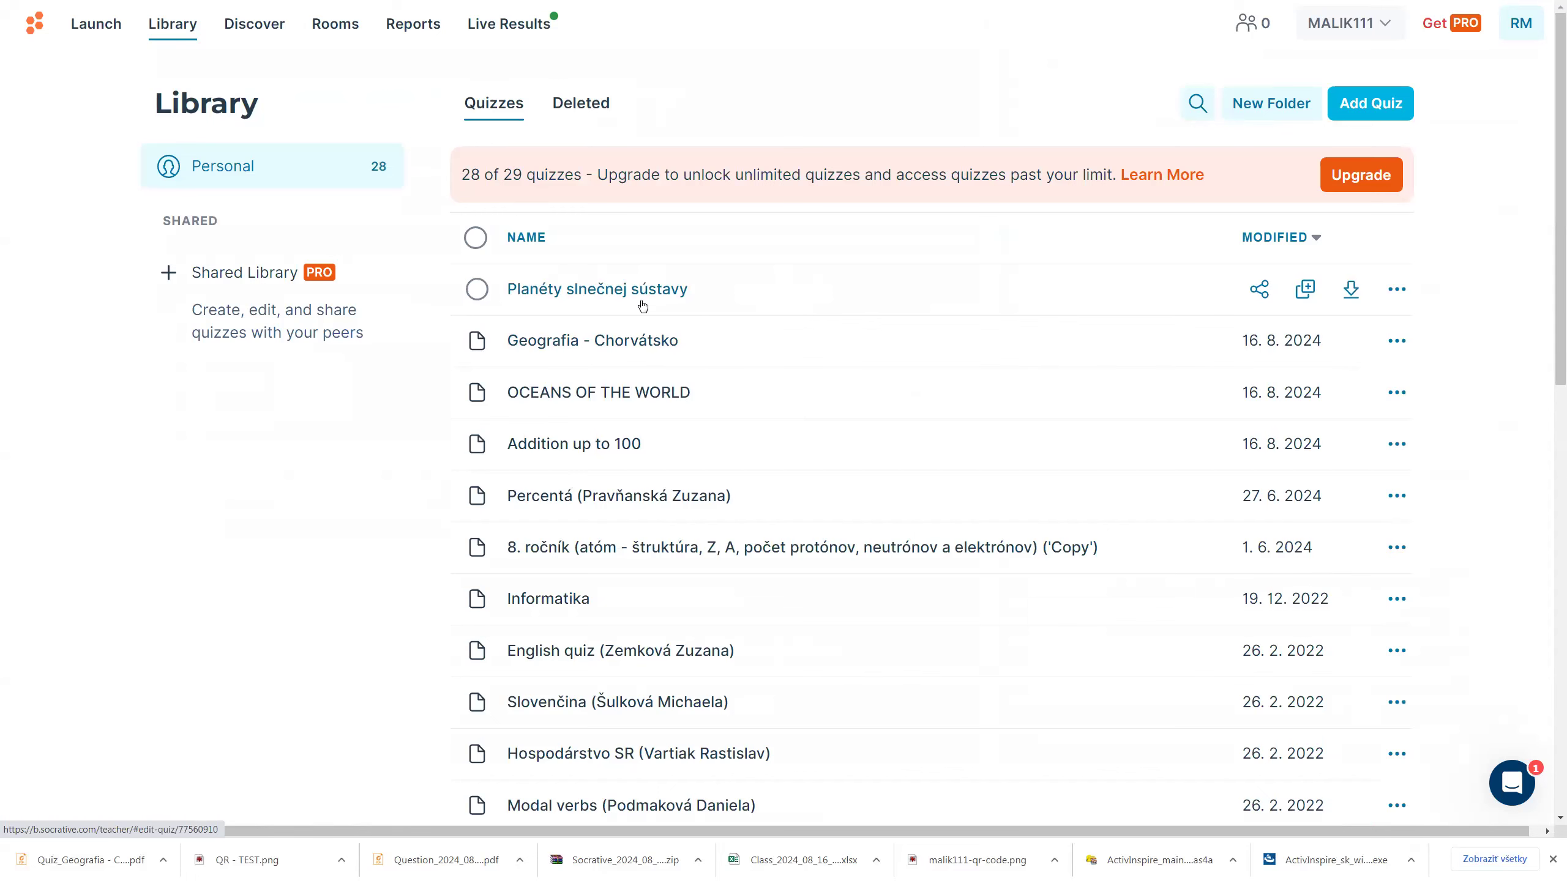
Step: Open the quiz "Planéty slnečnej sústavy" and examine the editable fields of question 1, leaving its content as is
{"action": "left_click", "coordinate": [646, 298]}
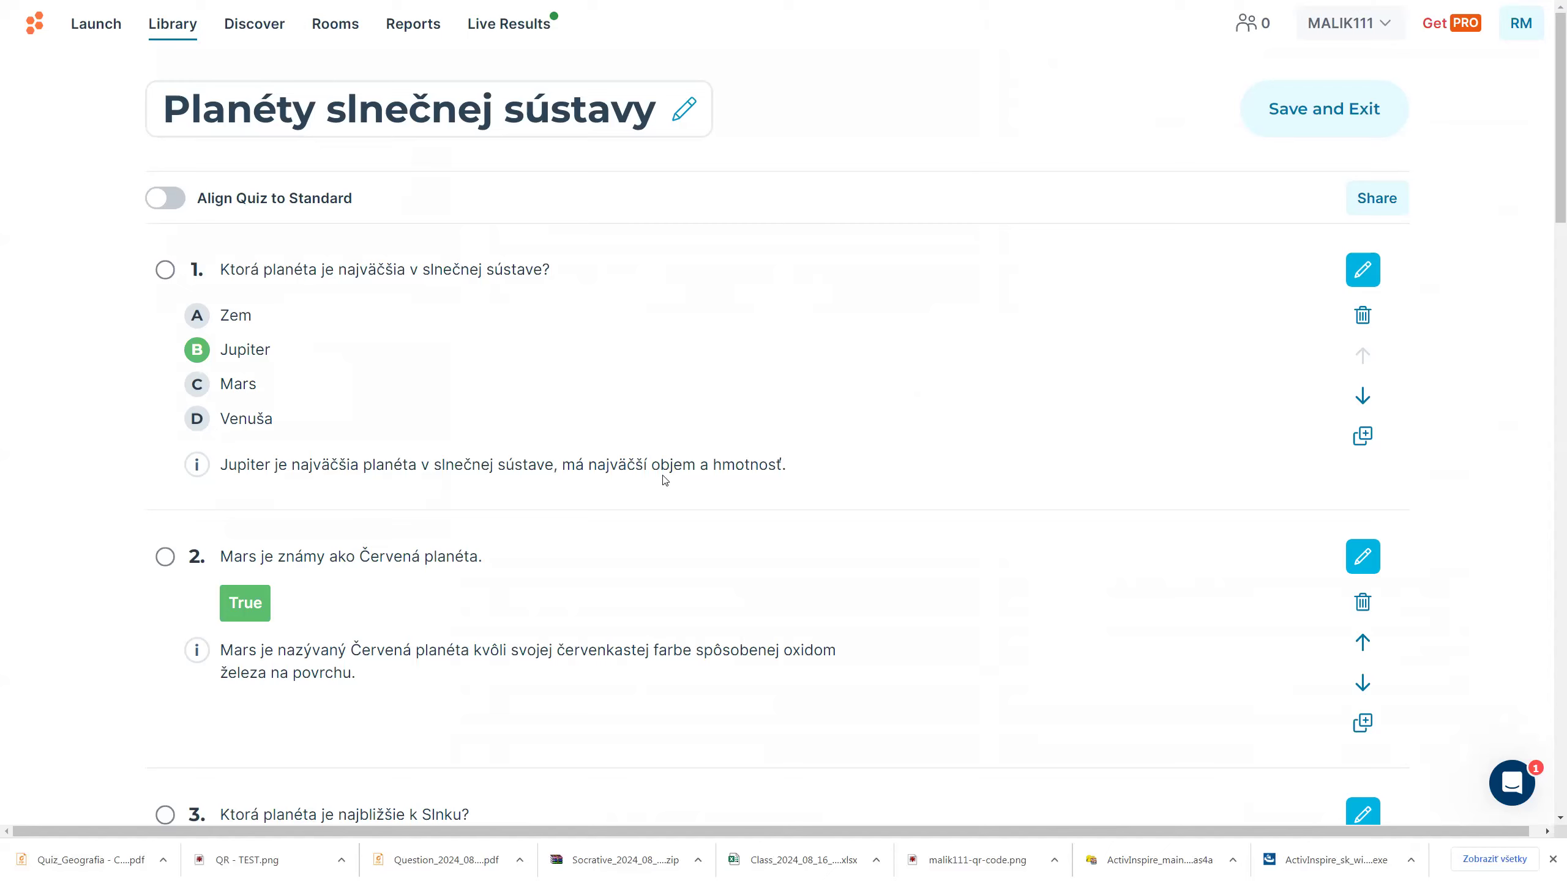
{"action": "left_click", "coordinate": [1362, 270]}
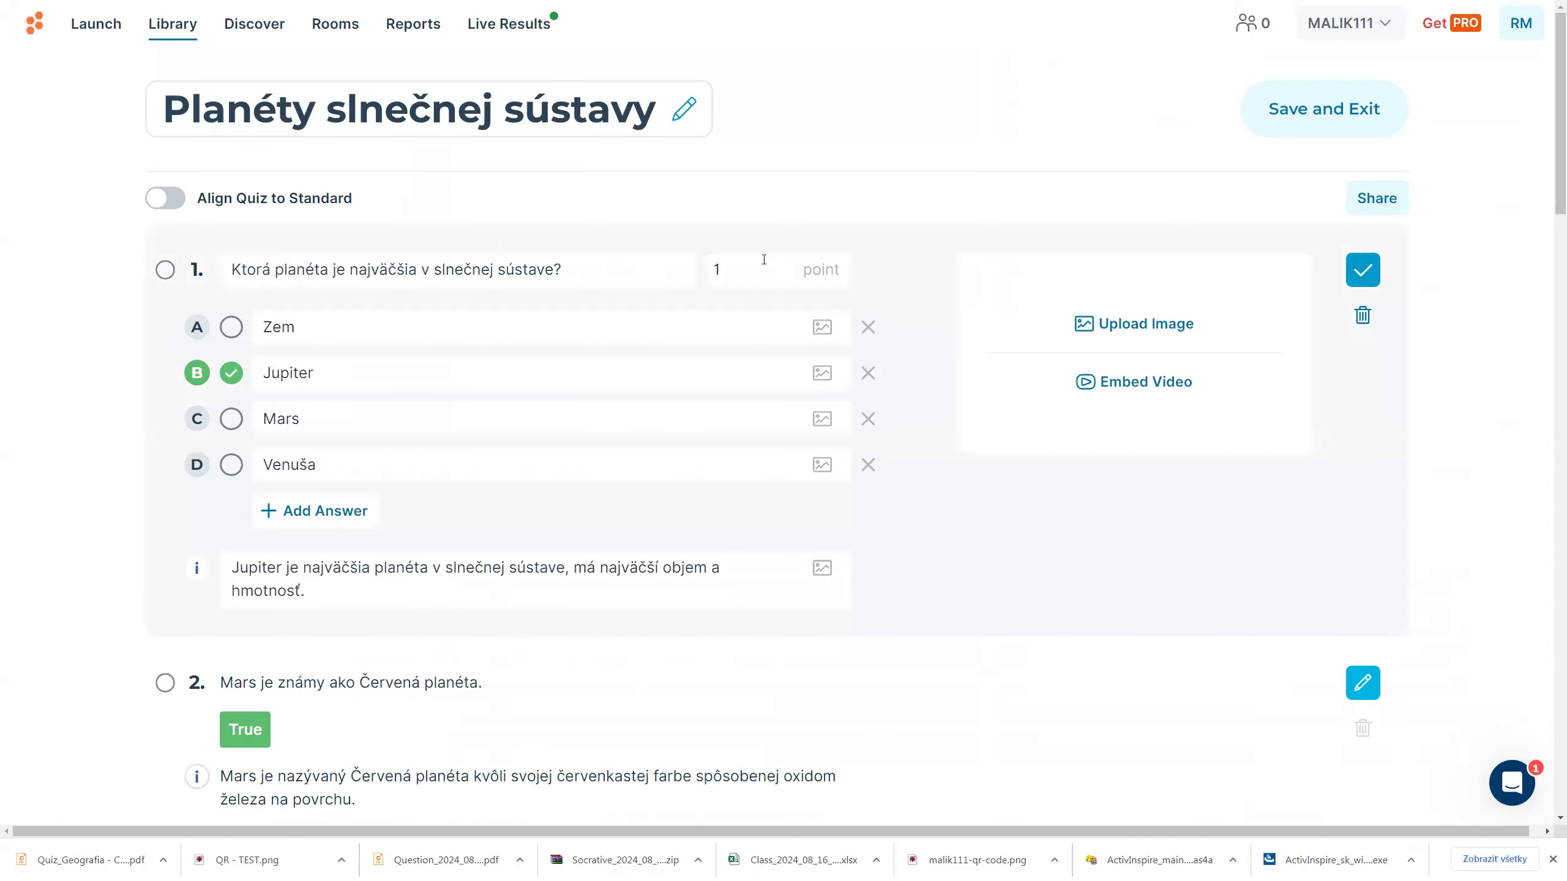
{"action": "left_click", "coordinate": [716, 266]}
{"action": "left_click", "coordinate": [1362, 269]}
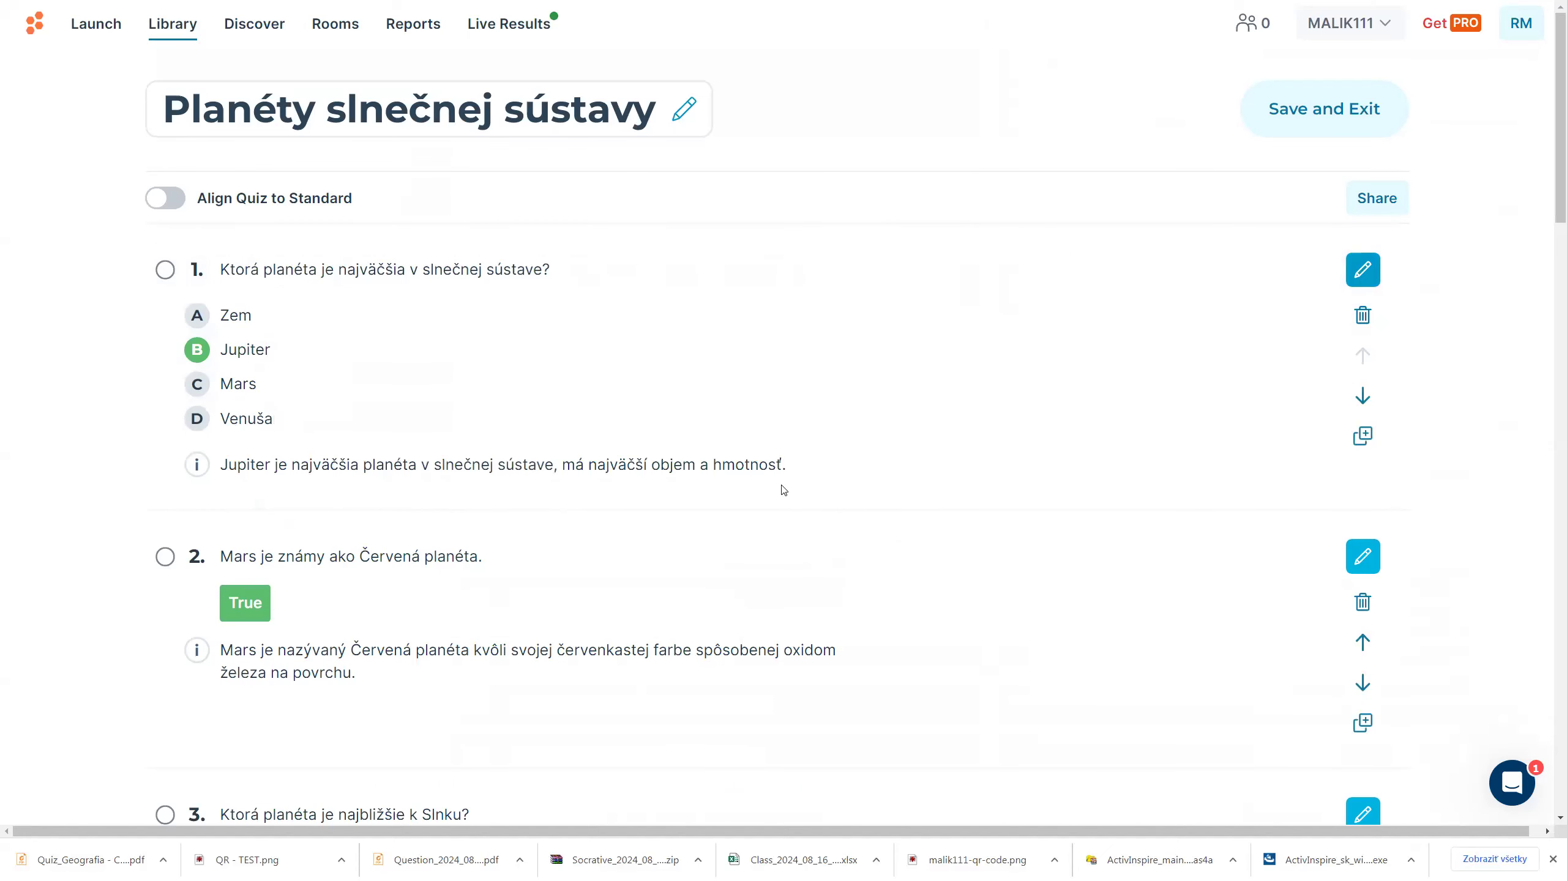
Step: Review the quiz's questions, correct answers and explanations through question 10, and view the AI Generate Questions settings
{"action": "scroll", "coordinate": [548, 544], "scroll_direction": "down", "scroll_amount": 3}
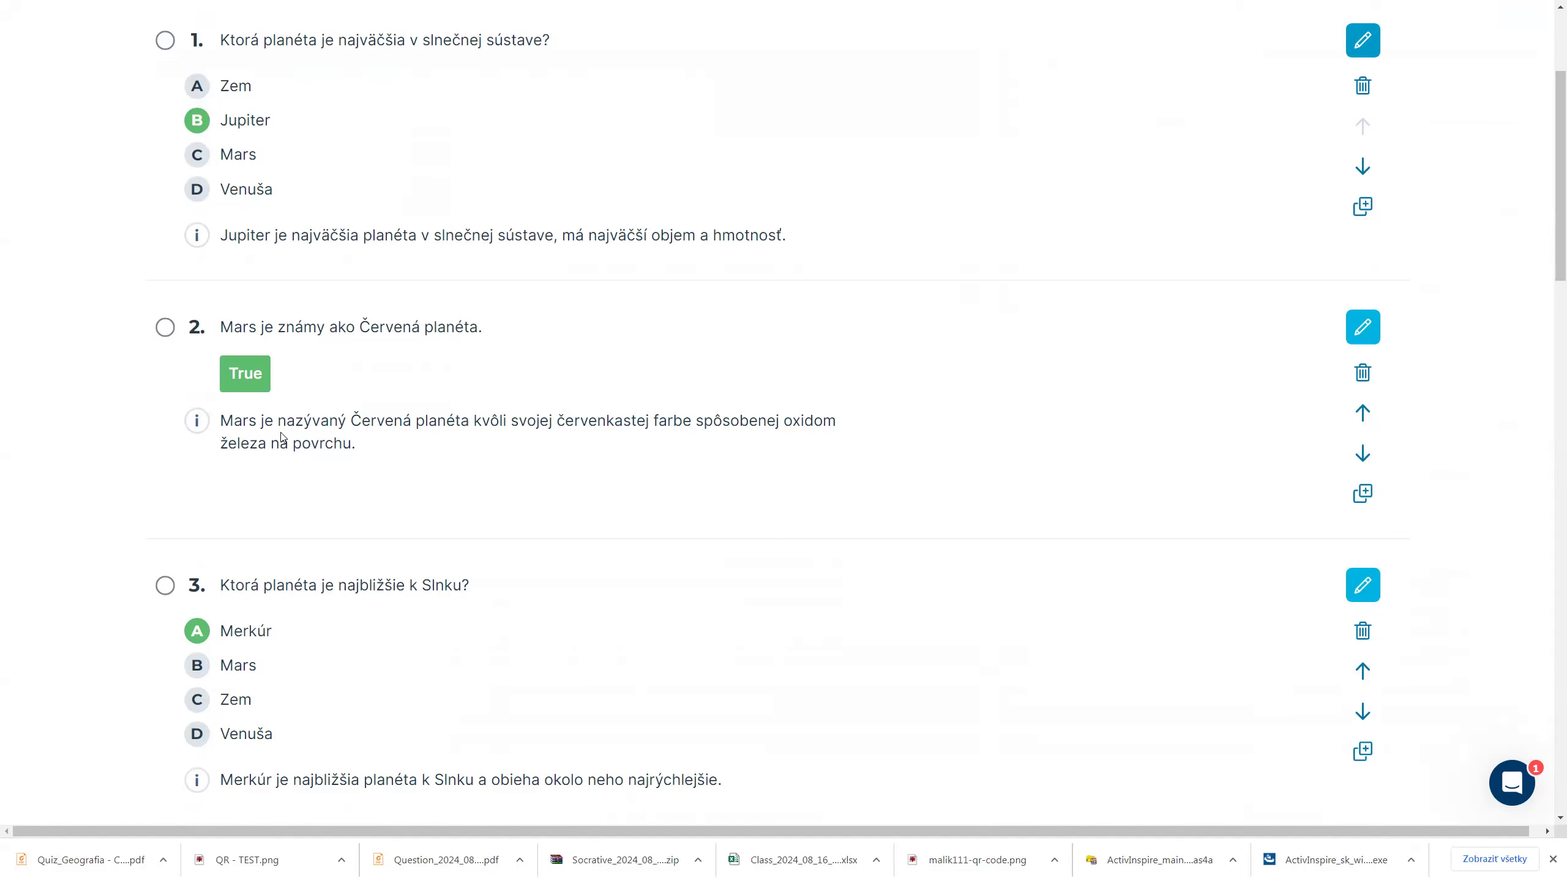
{"action": "scroll", "coordinate": [296, 451], "scroll_direction": "down", "scroll_amount": 3}
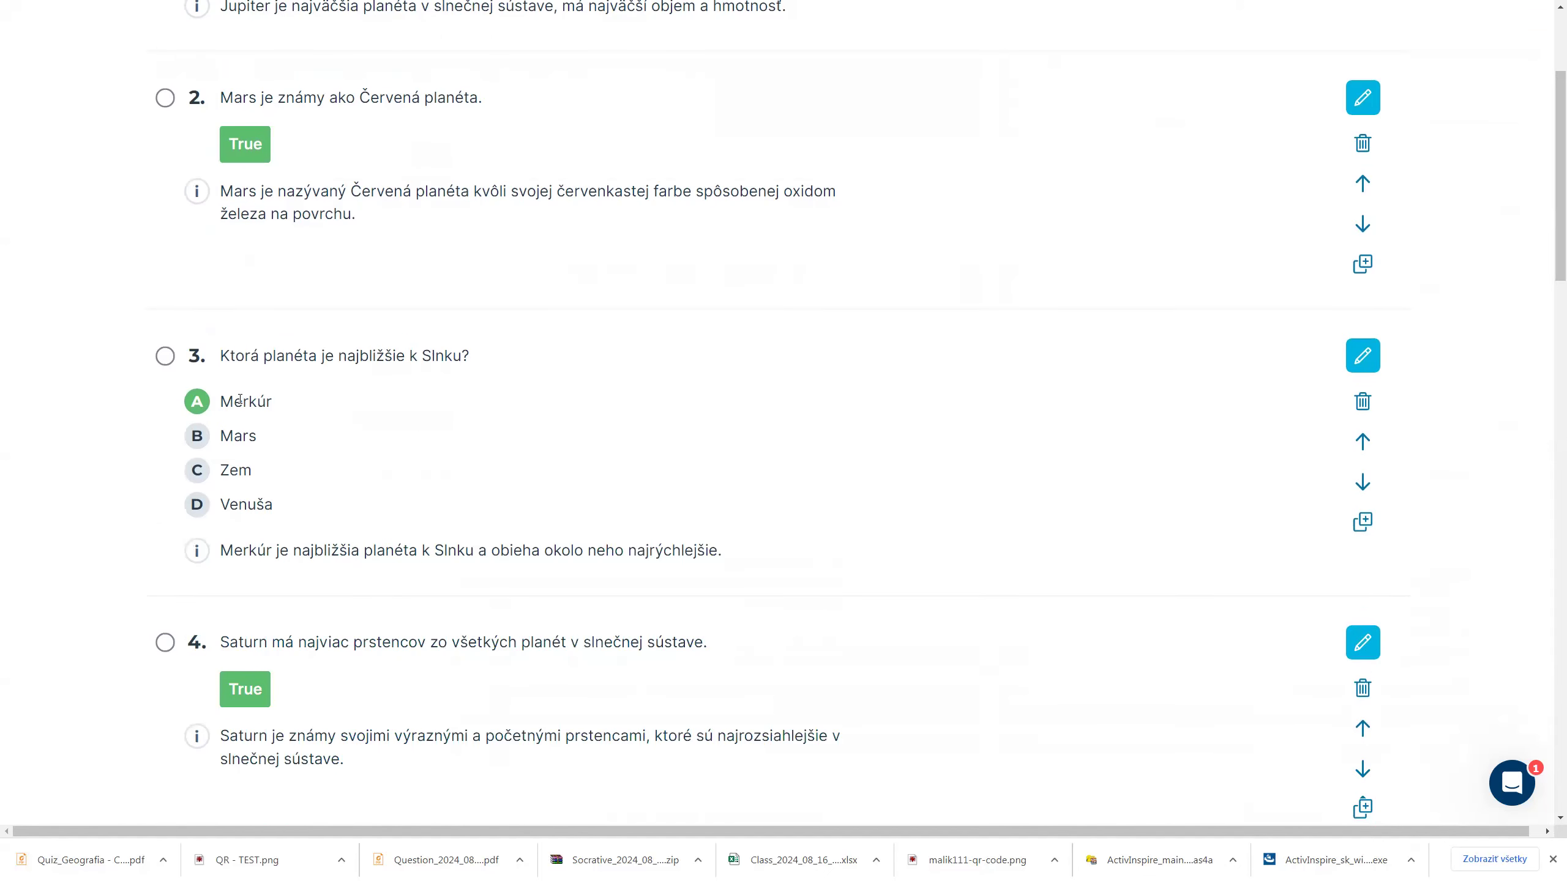
{"action": "scroll", "coordinate": [270, 512], "scroll_direction": "down", "scroll_amount": 4}
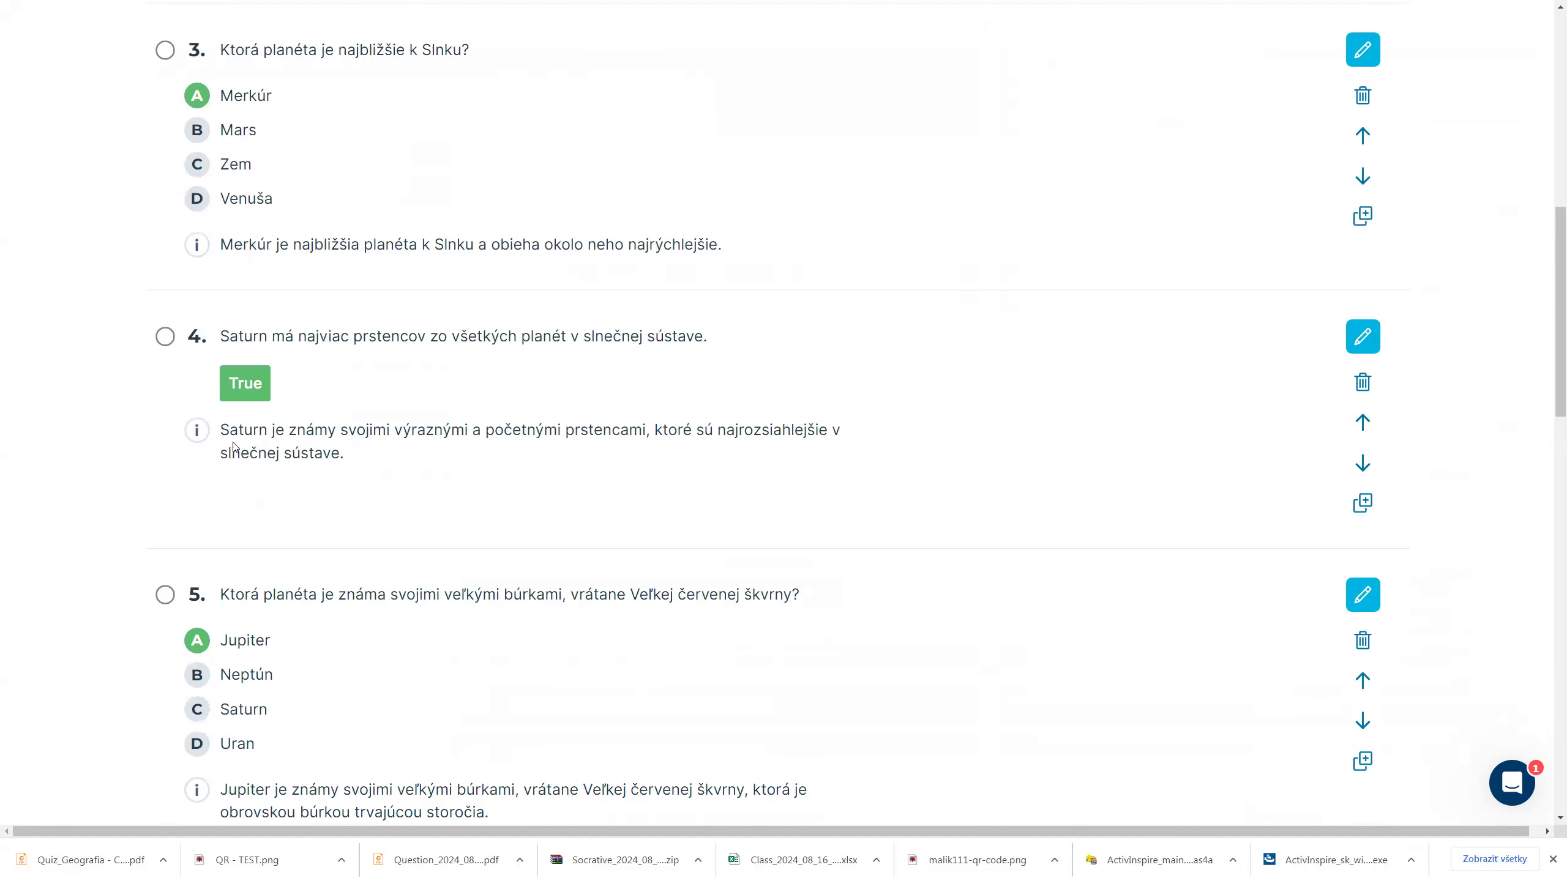
{"action": "scroll", "coordinate": [234, 445], "scroll_direction": "down", "scroll_amount": 4}
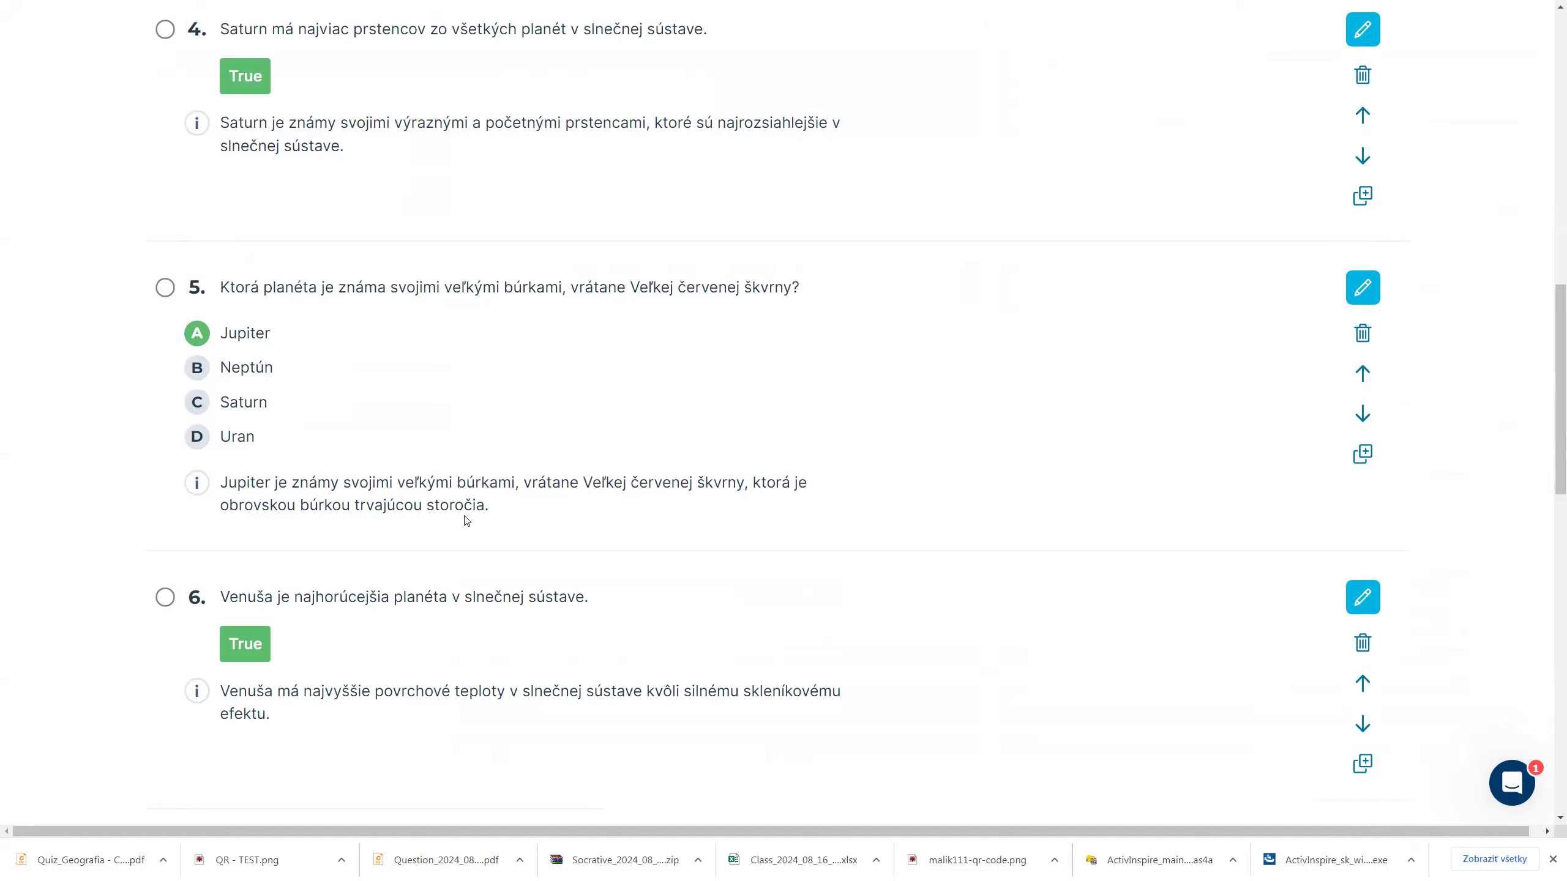
{"action": "scroll", "coordinate": [472, 521], "scroll_direction": "down", "scroll_amount": 2}
{"action": "scroll", "coordinate": [388, 536], "scroll_direction": "down", "scroll_amount": 9}
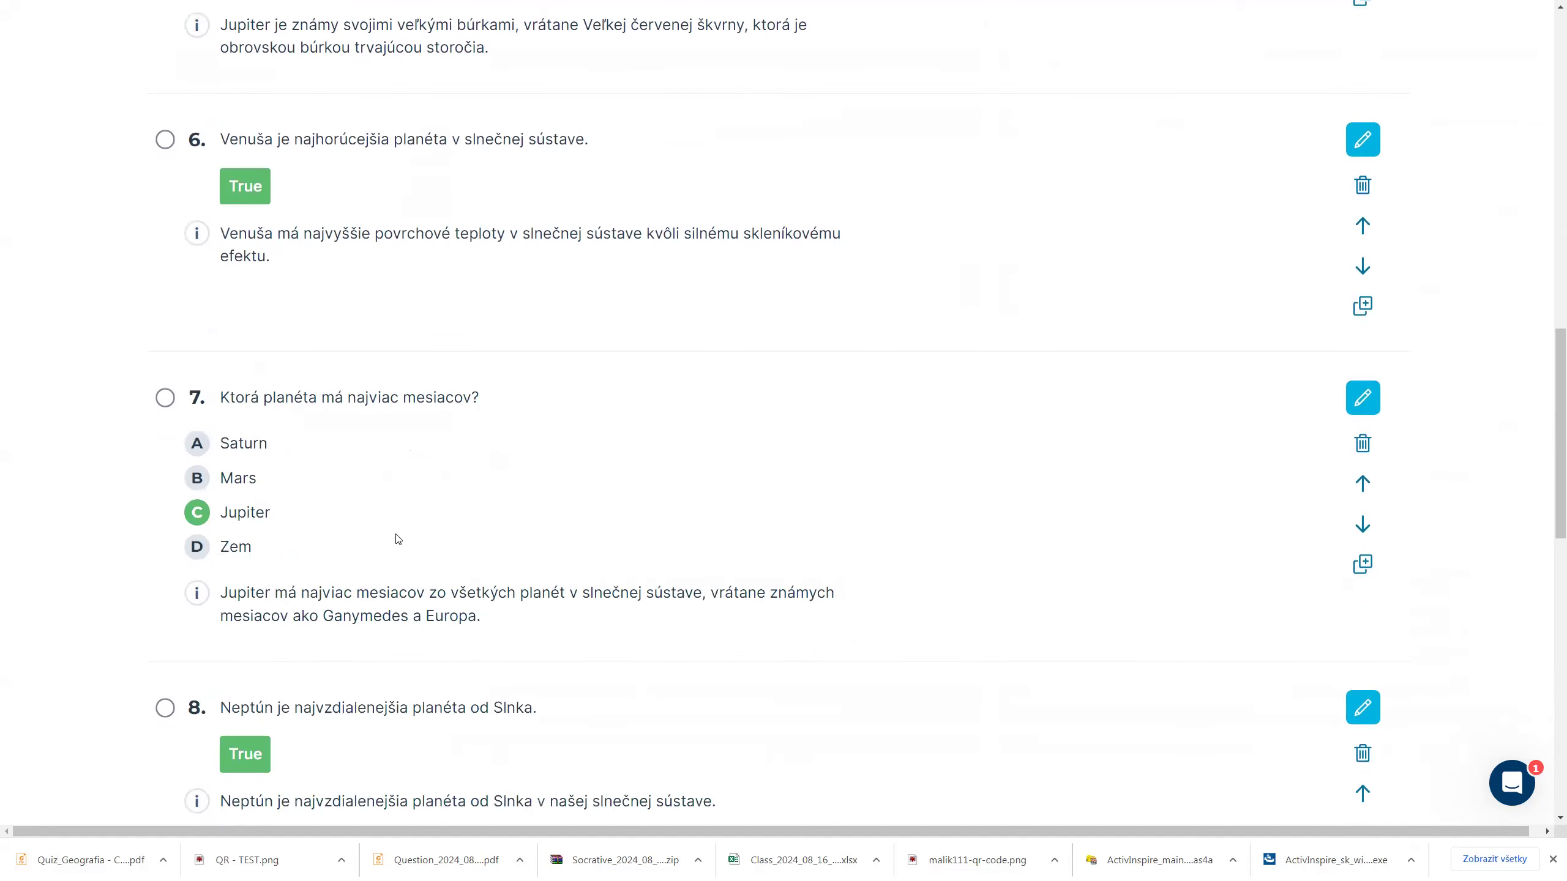
{"action": "scroll", "coordinate": [406, 537], "scroll_direction": "down", "scroll_amount": 4}
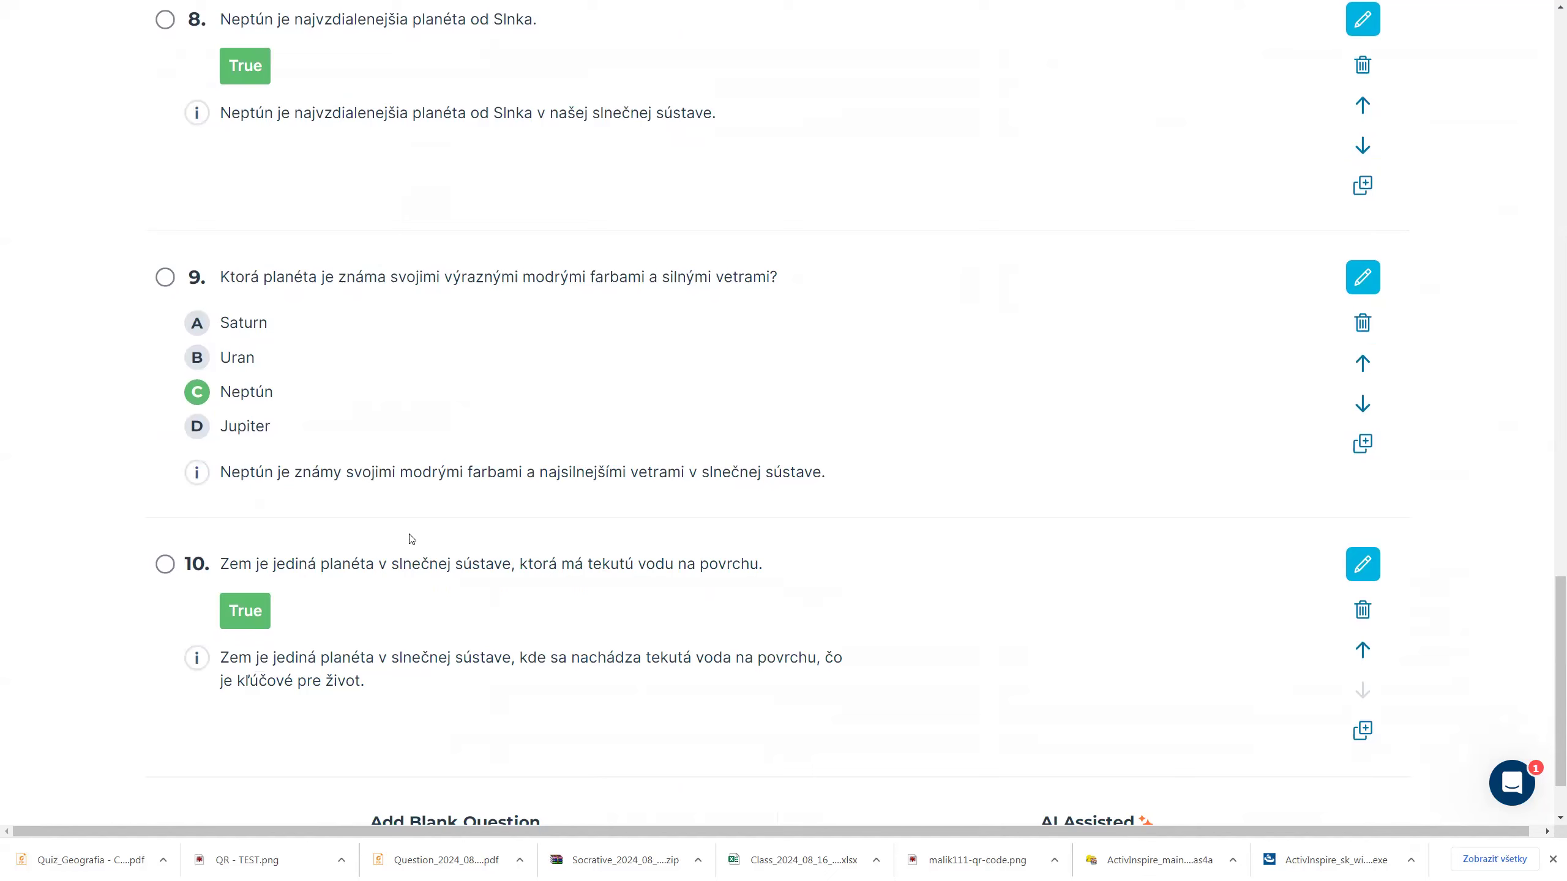
{"action": "scroll", "coordinate": [413, 538], "scroll_direction": "down", "scroll_amount": 2}
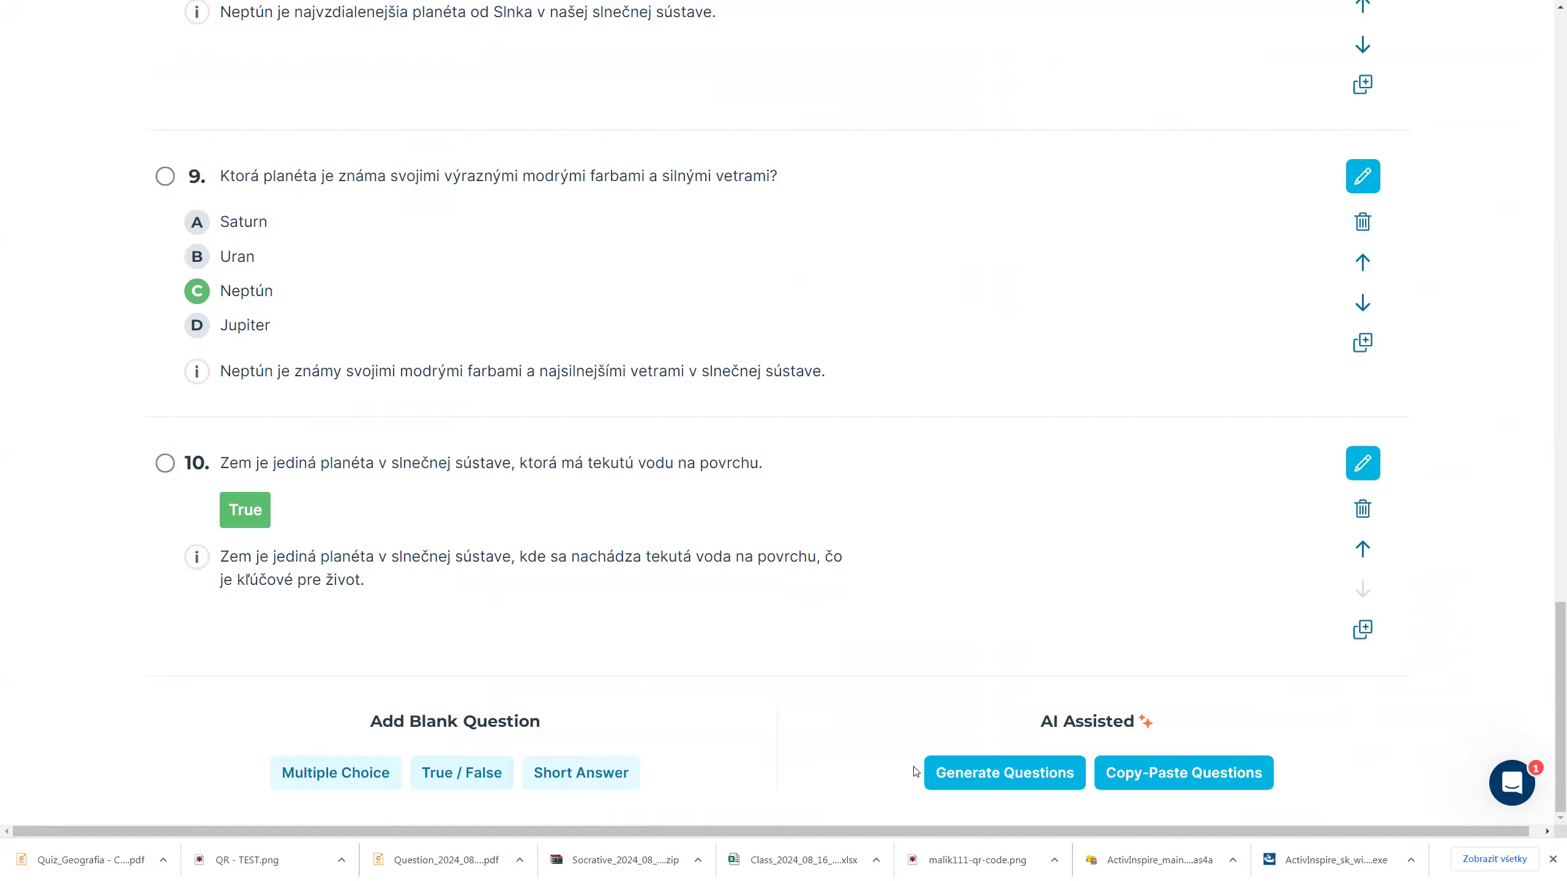
{"action": "left_click", "coordinate": [1036, 776]}
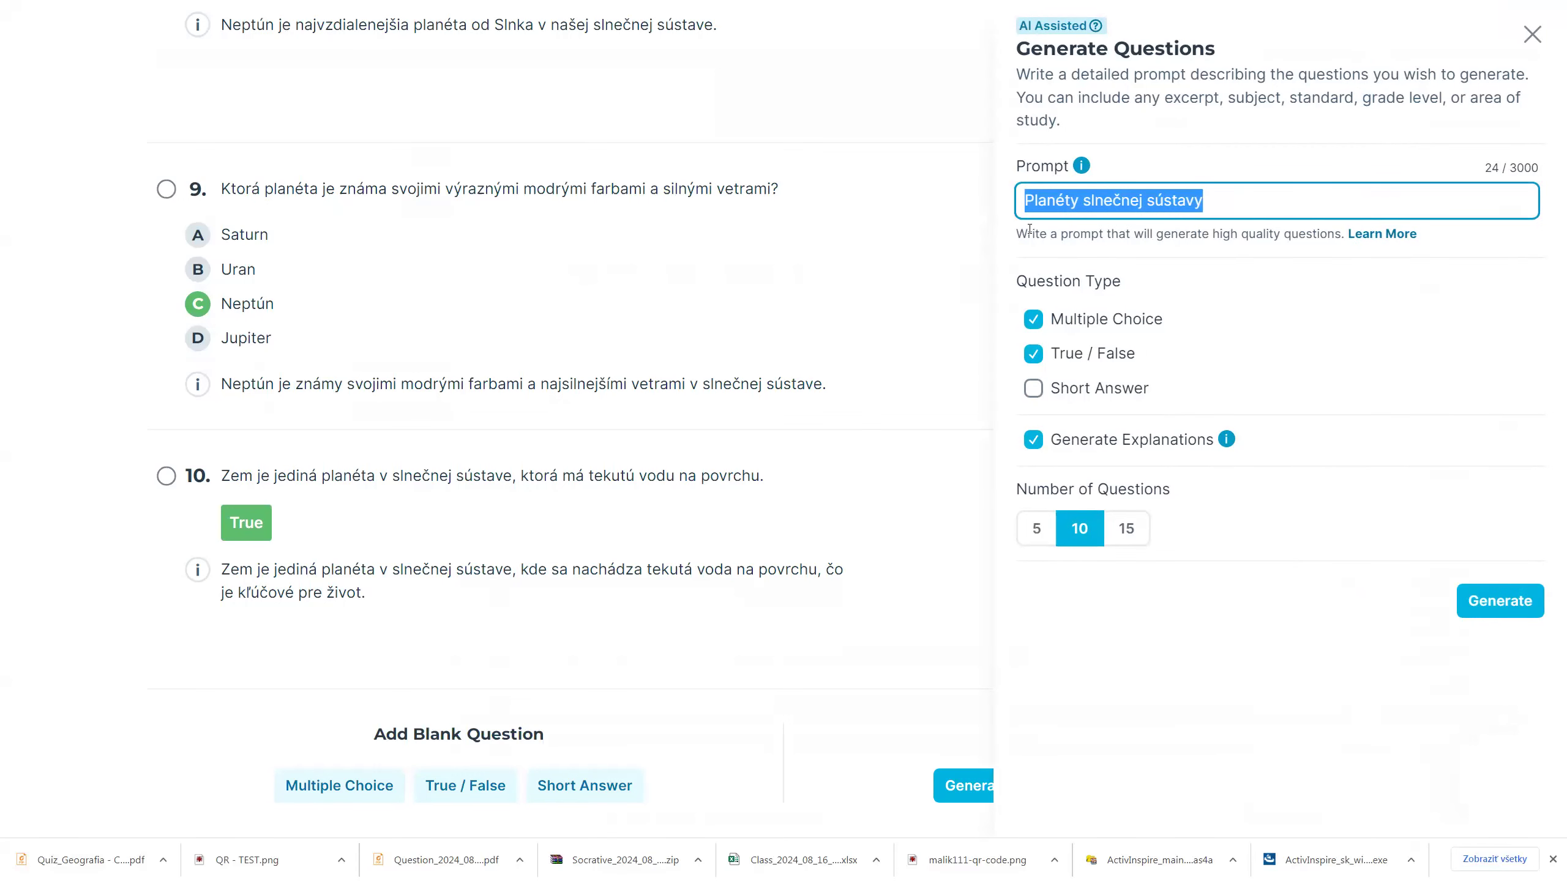
{"action": "left_click", "coordinate": [1531, 33]}
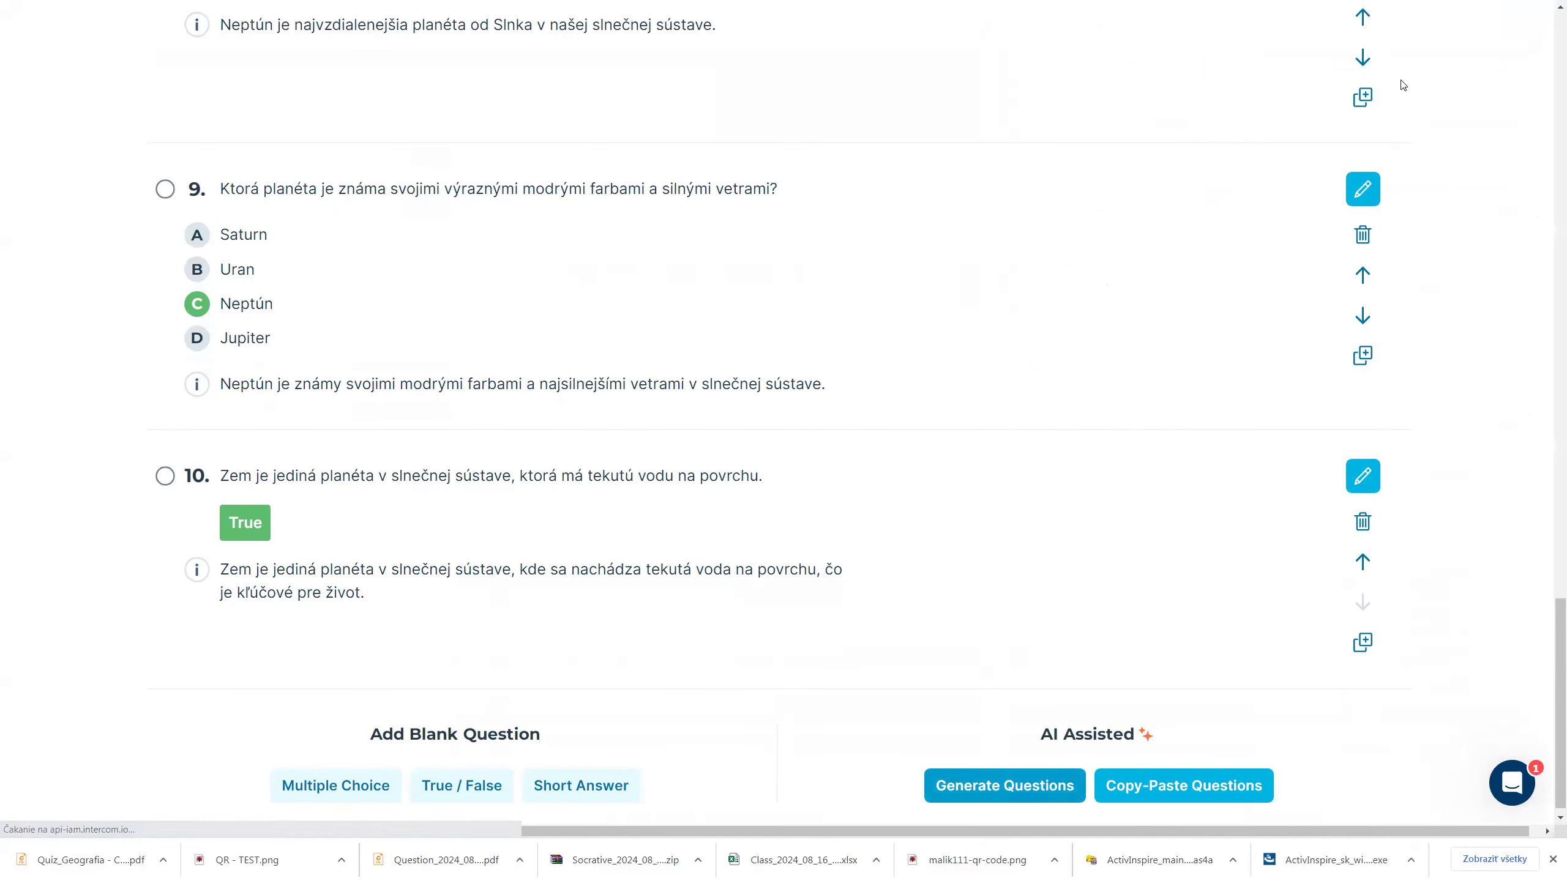
Step: Copy the import link of the quiz "Planéty slnečnej sústavy" from its sharing options and close them
{"action": "scroll", "coordinate": [987, 216], "scroll_direction": "up", "scroll_amount": 20}
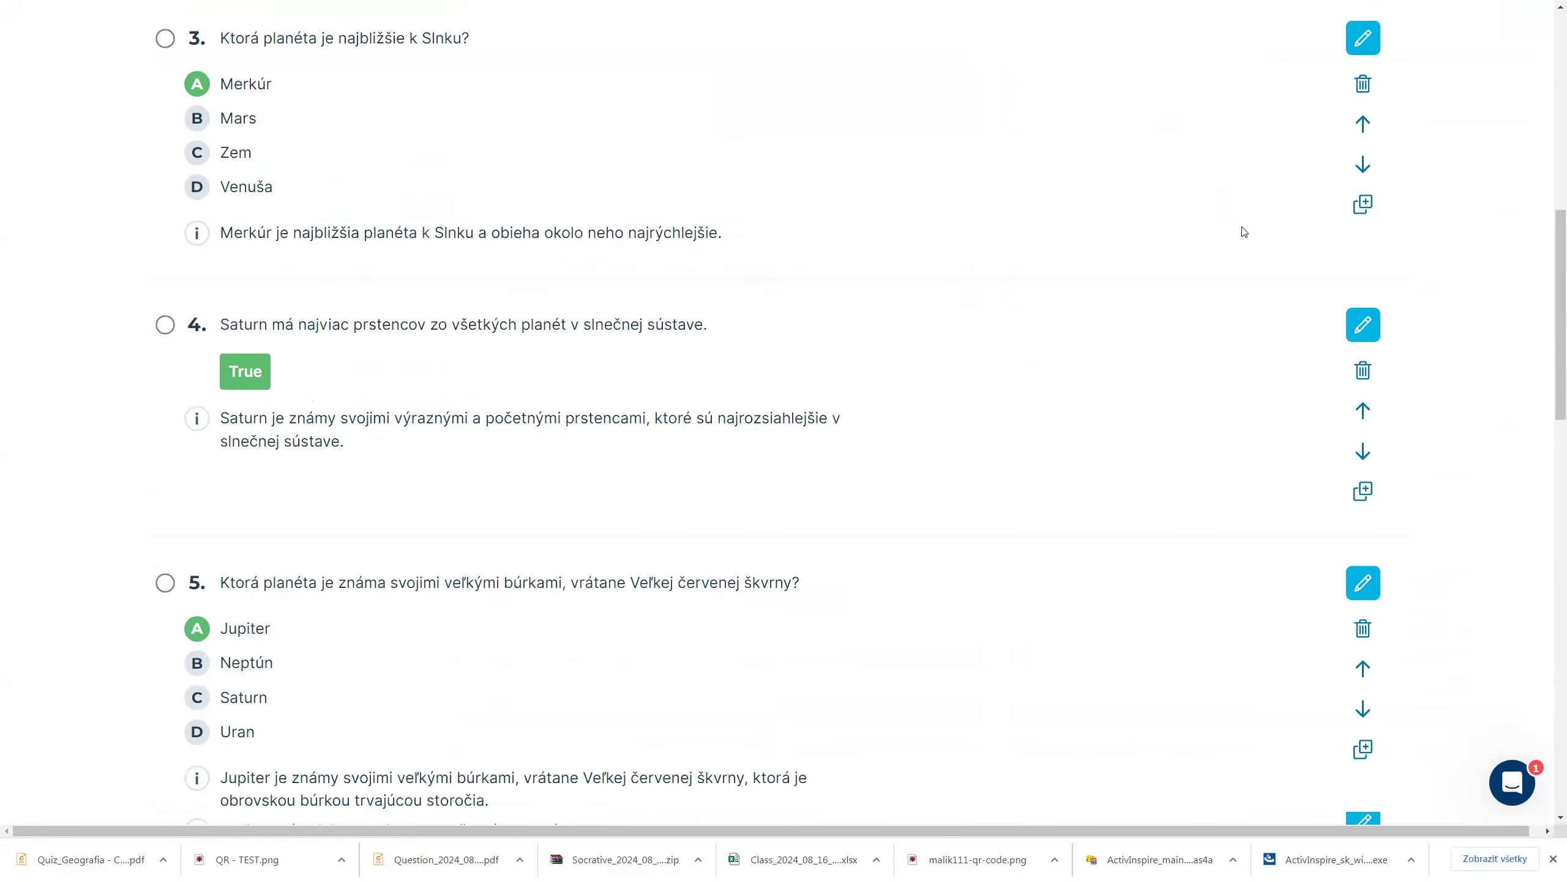
{"action": "scroll", "coordinate": [1244, 228], "scroll_direction": "up", "scroll_amount": 10}
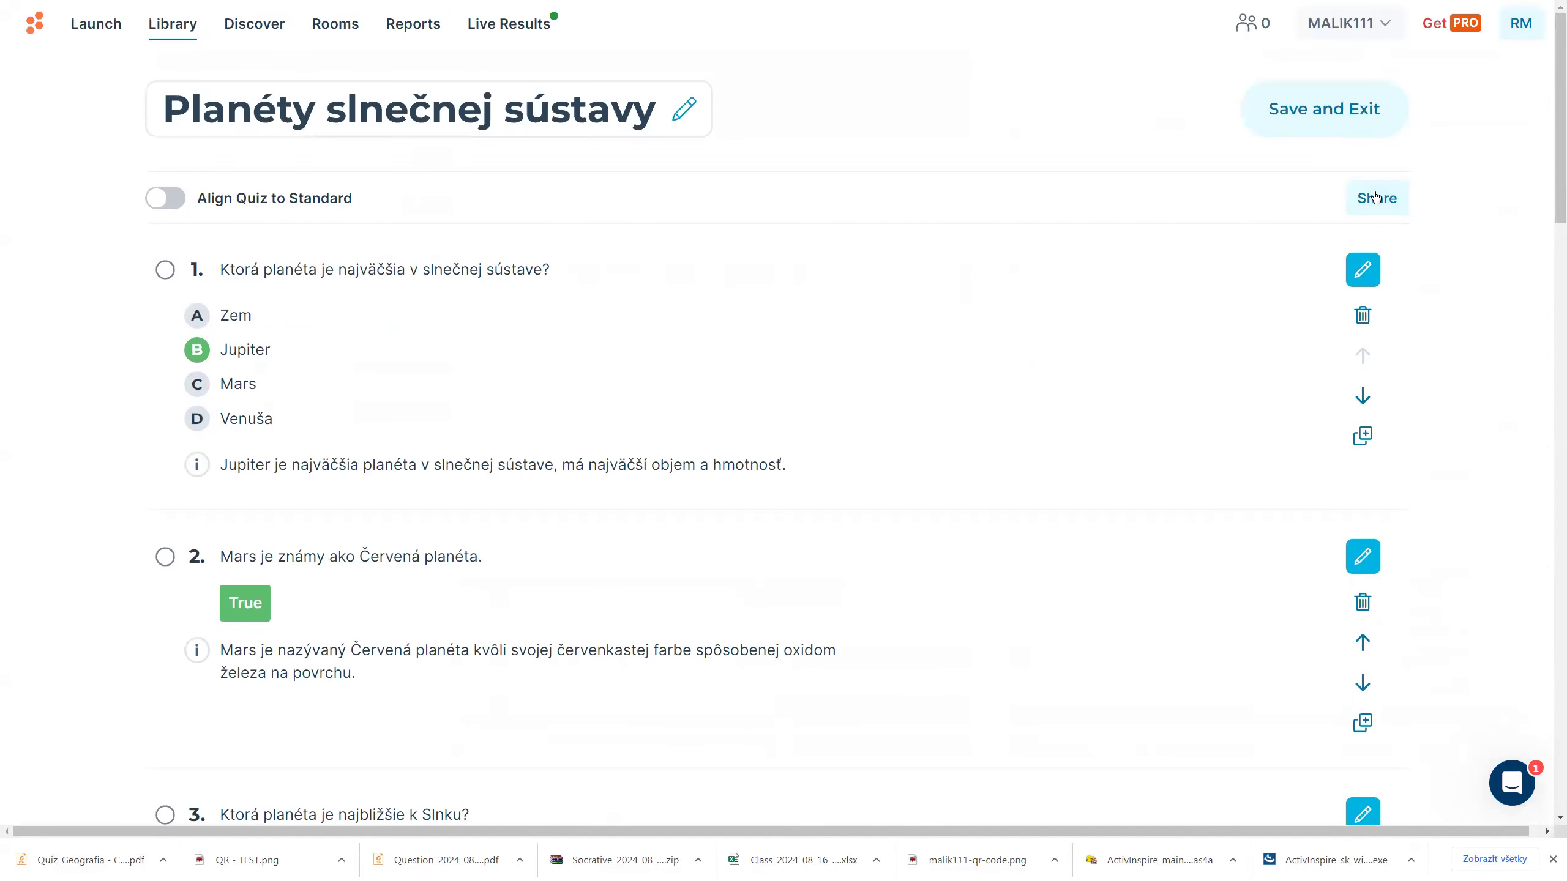
{"action": "left_click", "coordinate": [1374, 198]}
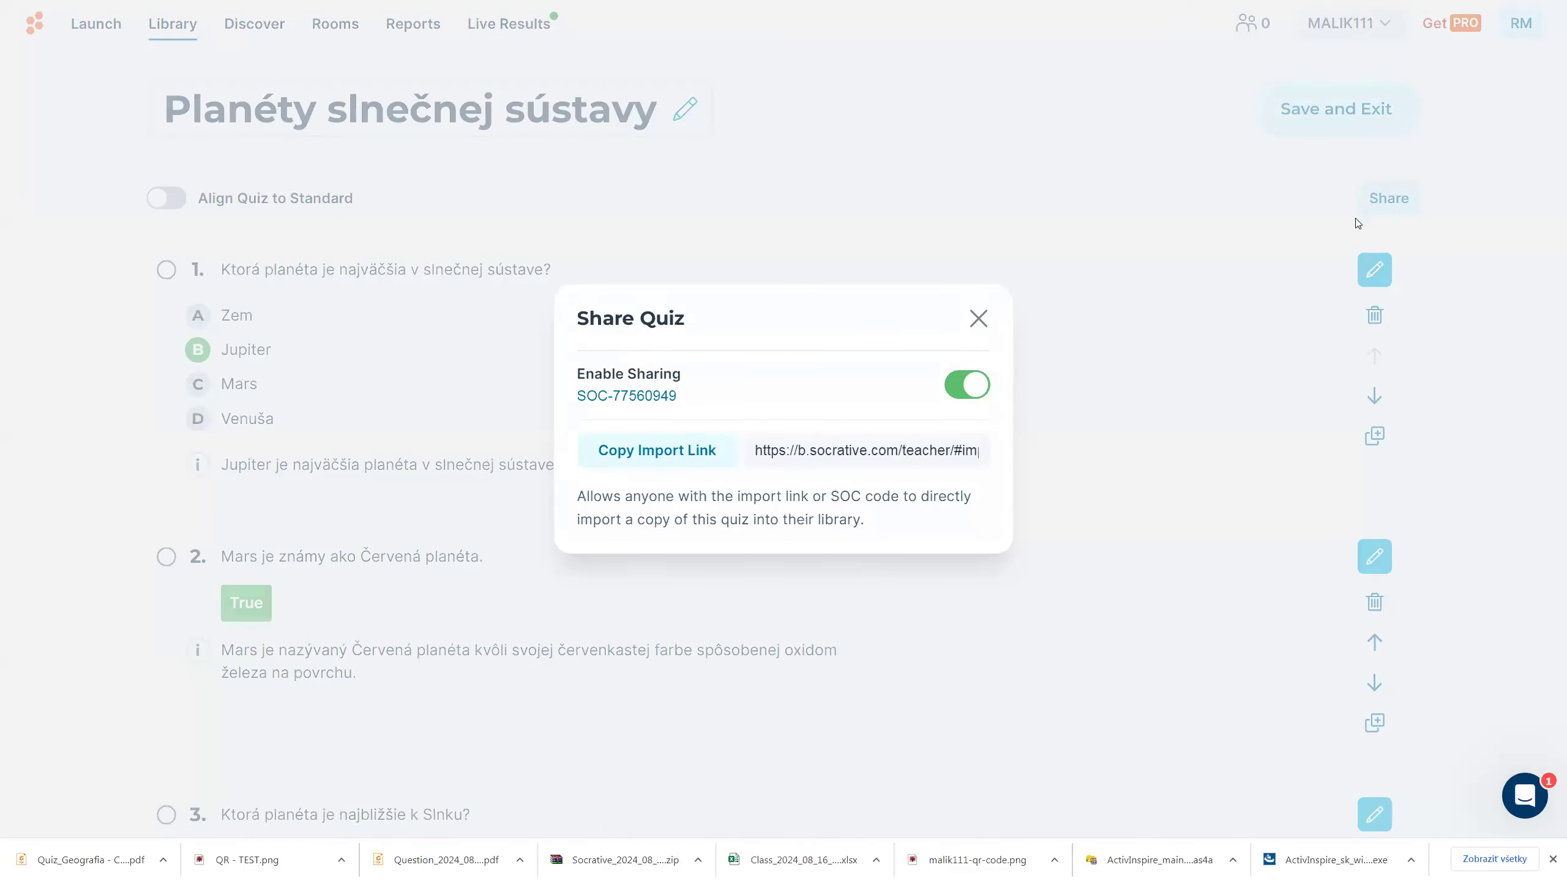
{"action": "left_click", "coordinate": [672, 454]}
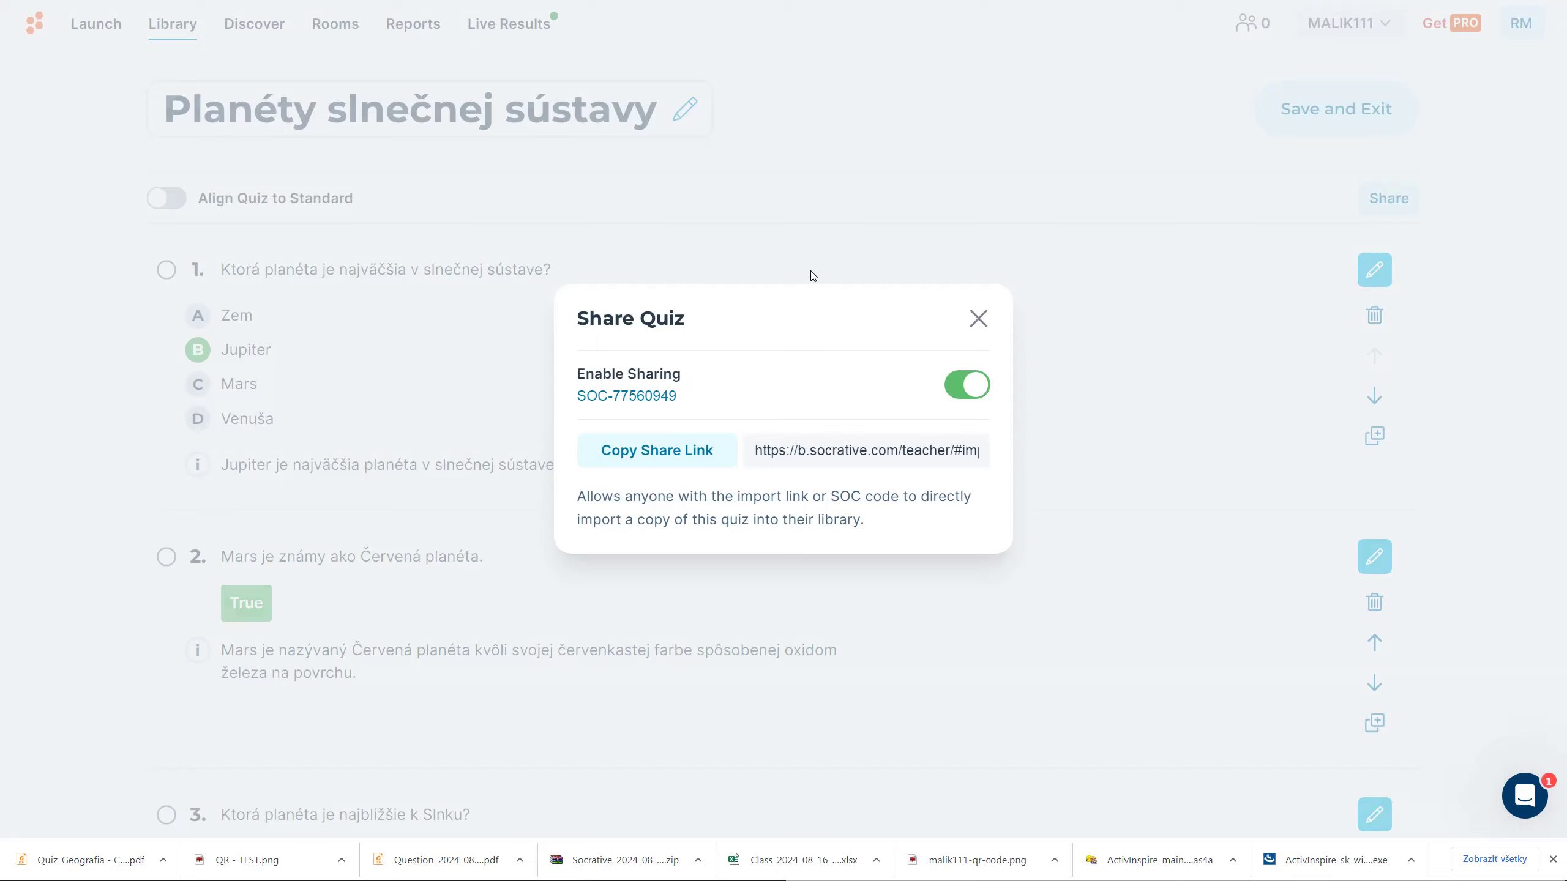
{"action": "left_click", "coordinate": [977, 318]}
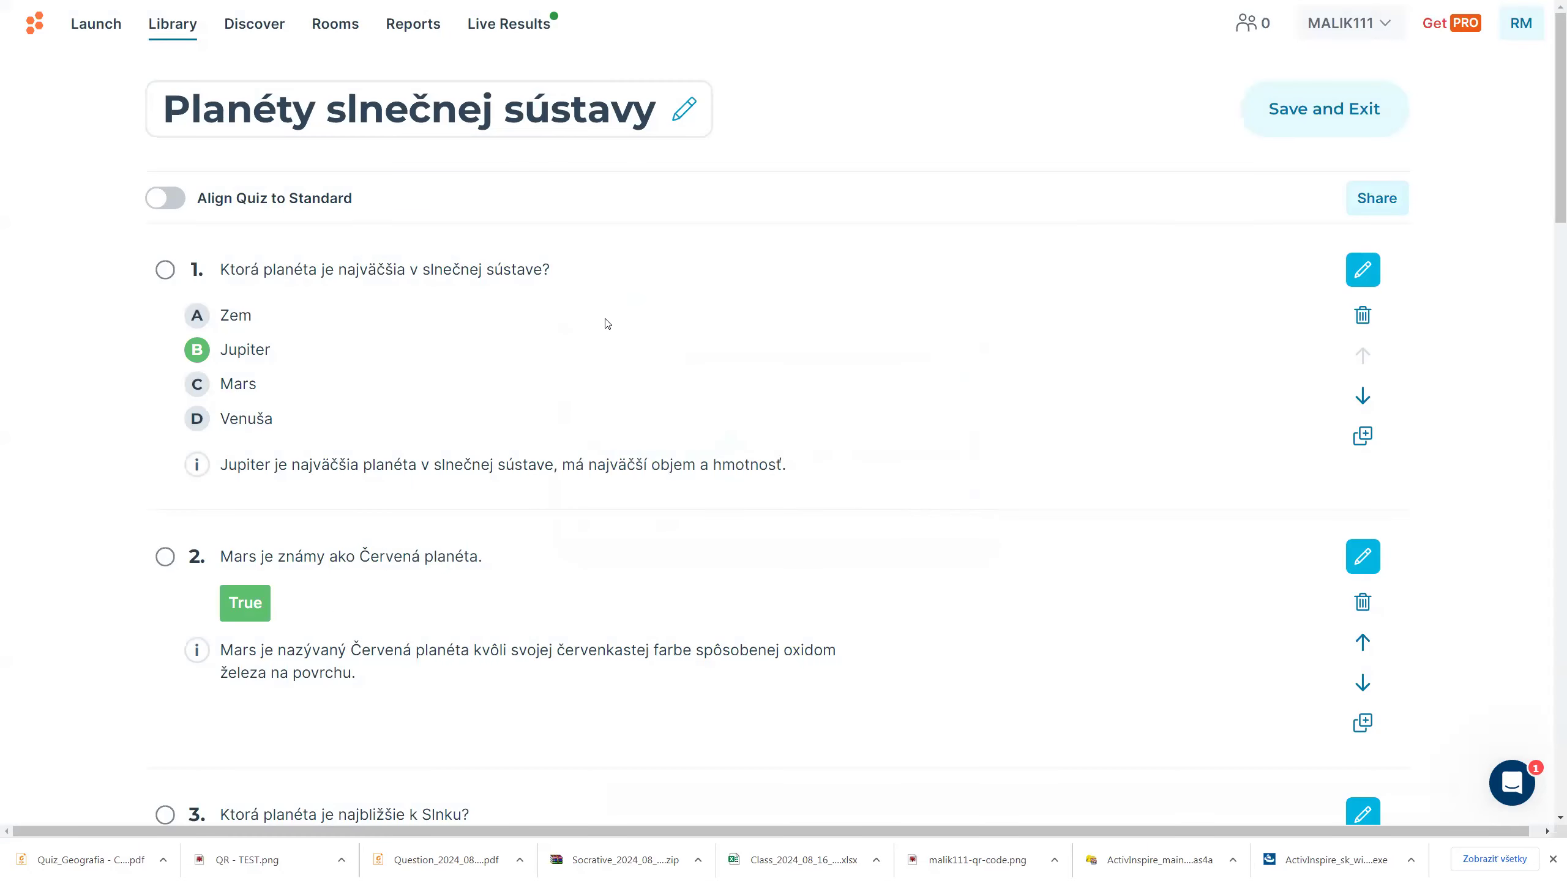
Step: Save and exit the quiz to the library, and look over the options for adding a quiz
{"action": "left_click", "coordinate": [1359, 116]}
{"action": "left_click", "coordinate": [175, 27]}
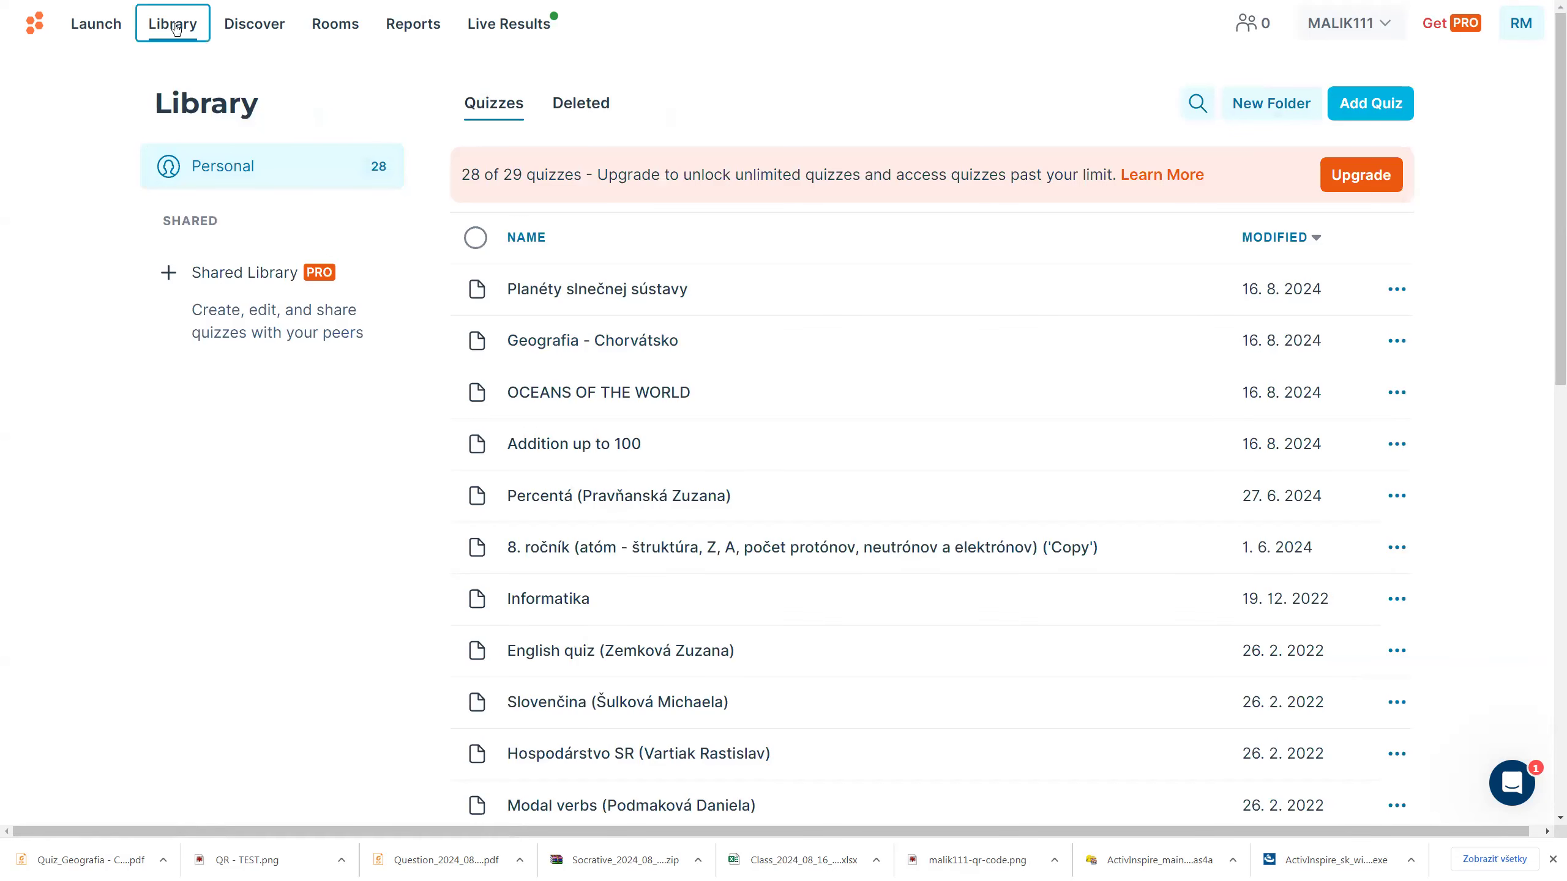
{"action": "left_click", "coordinate": [1365, 103]}
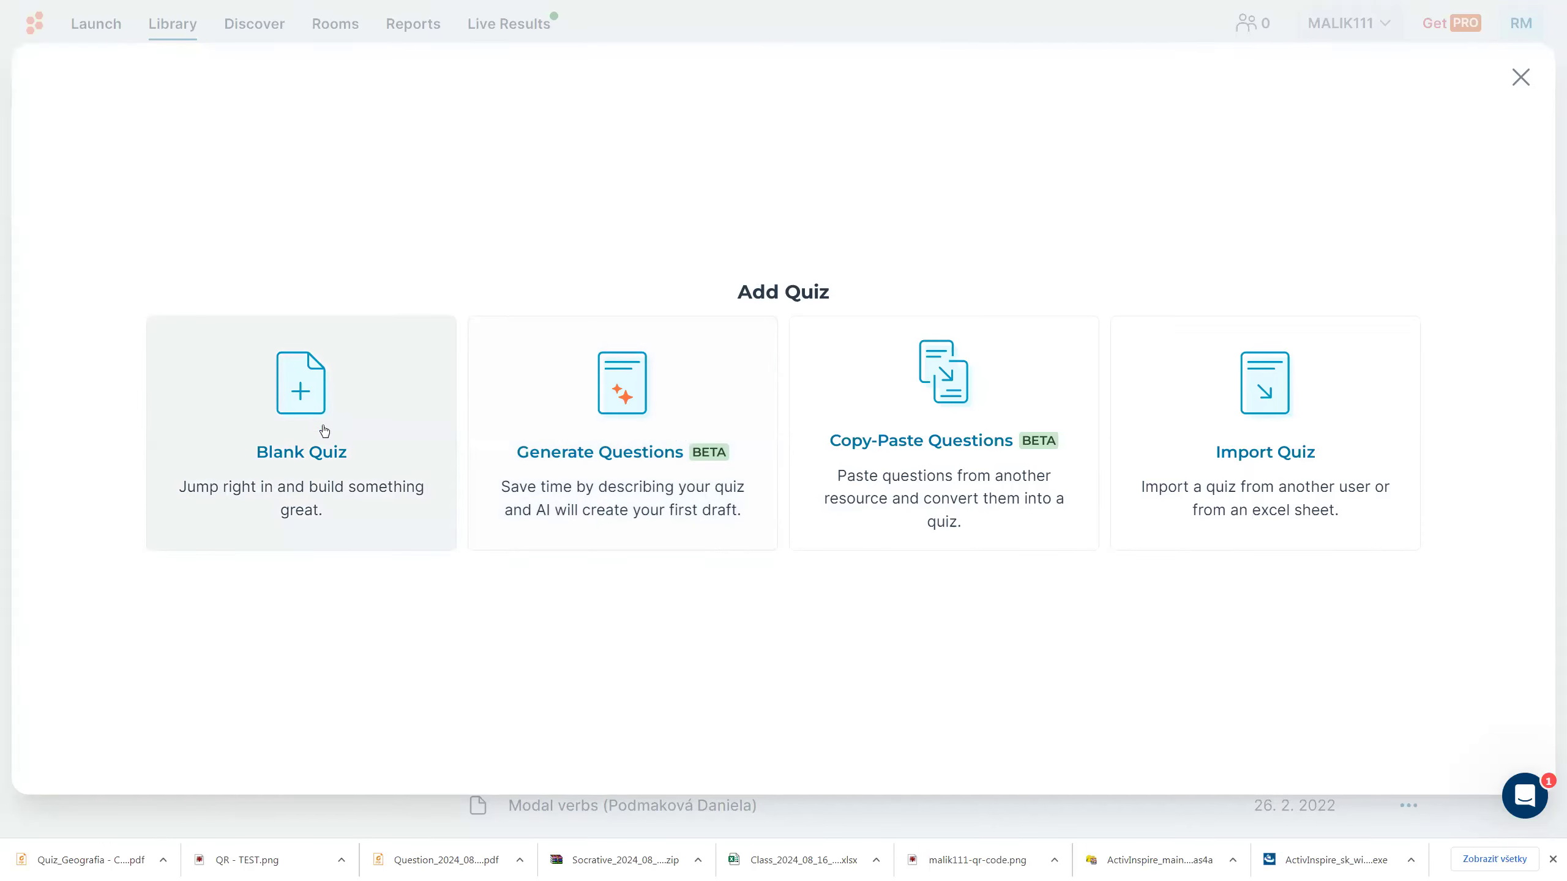
{"action": "left_click", "coordinate": [1521, 79]}
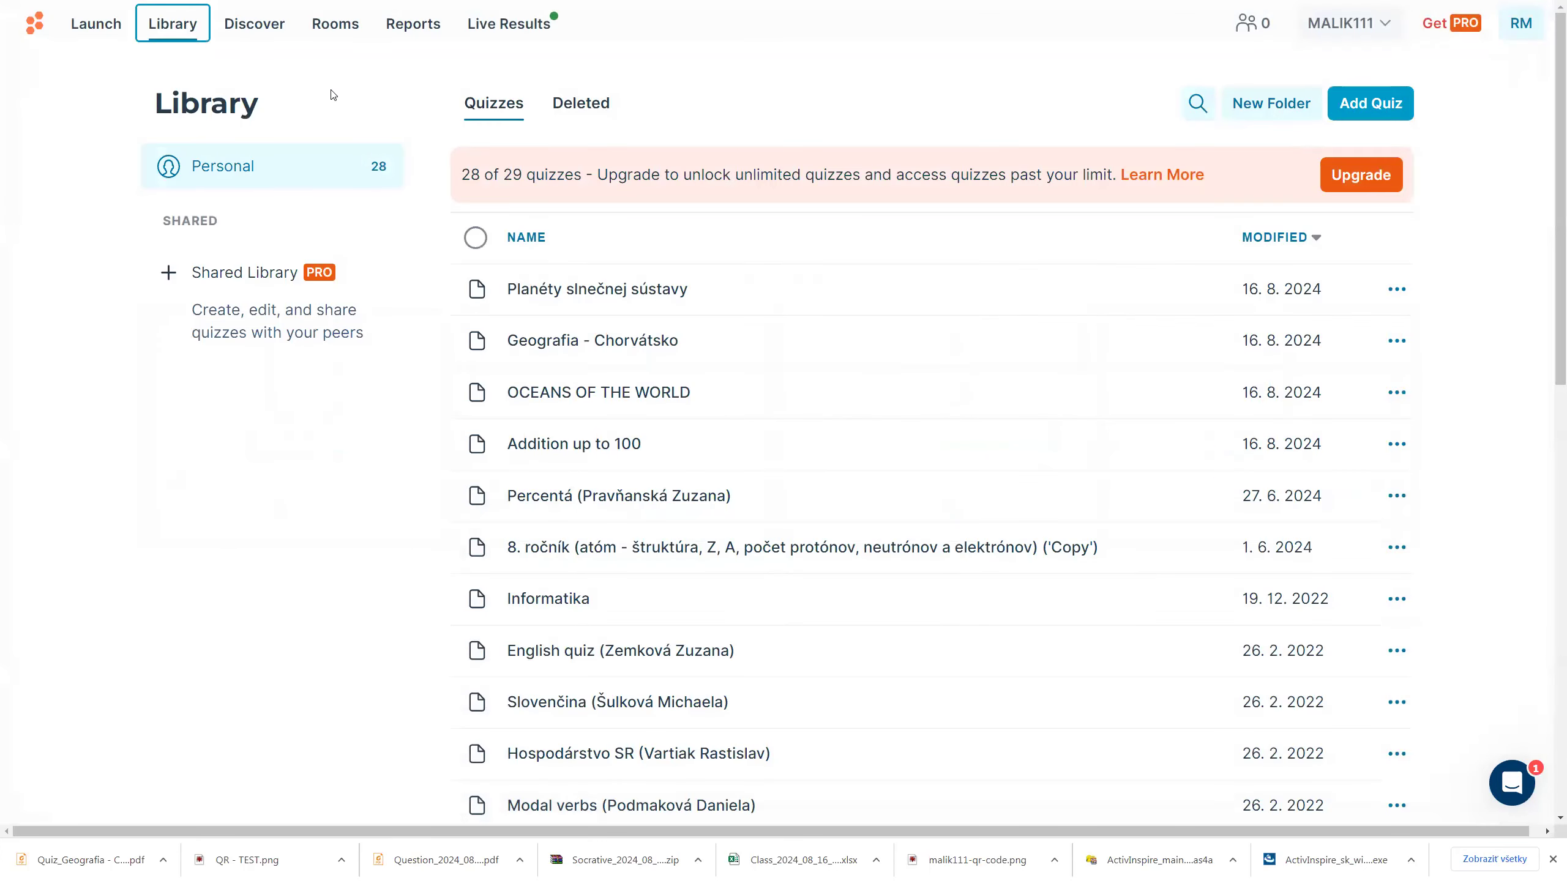
Step: Reopen "Planéty slnečnej sústavy" with question 1 in editing mode and browse the local pictures available for upload
{"action": "left_click", "coordinate": [605, 289]}
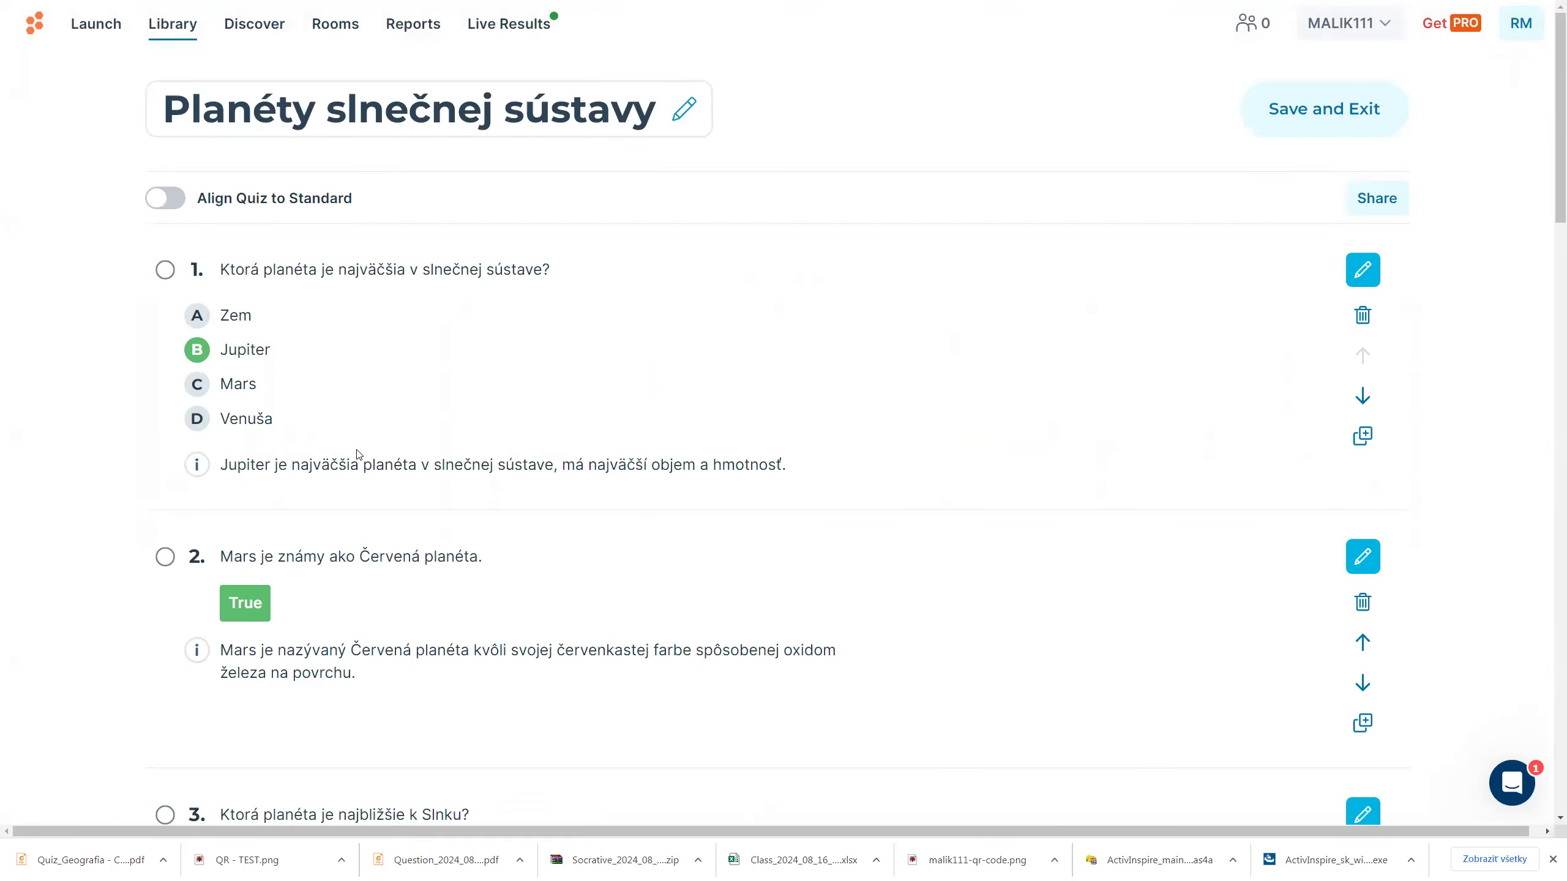
{"action": "left_click", "coordinate": [1361, 278]}
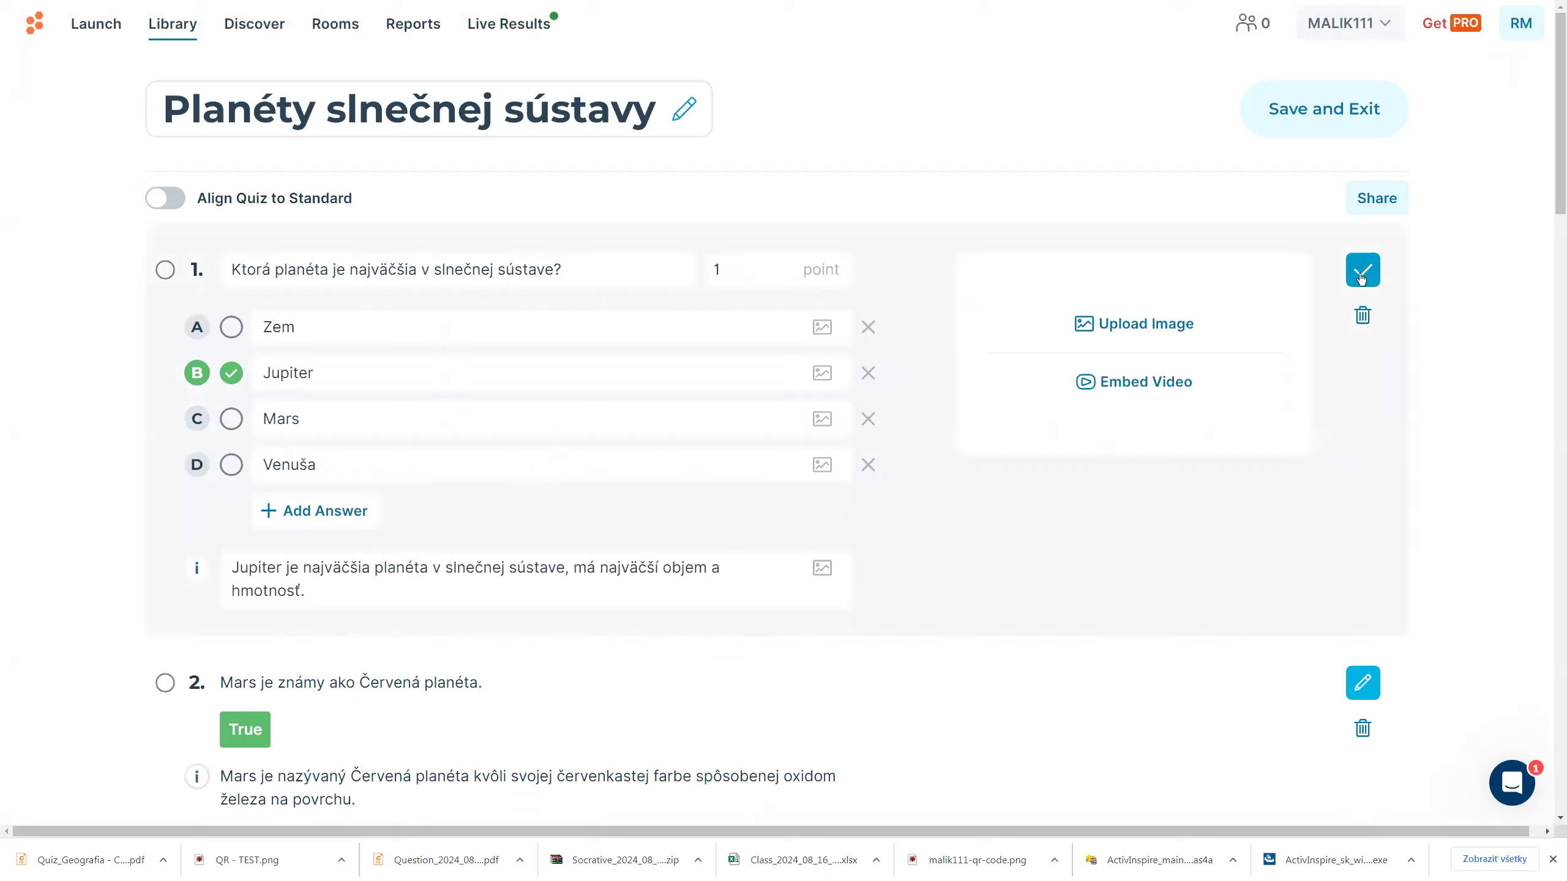
{"action": "left_click", "coordinate": [1147, 325]}
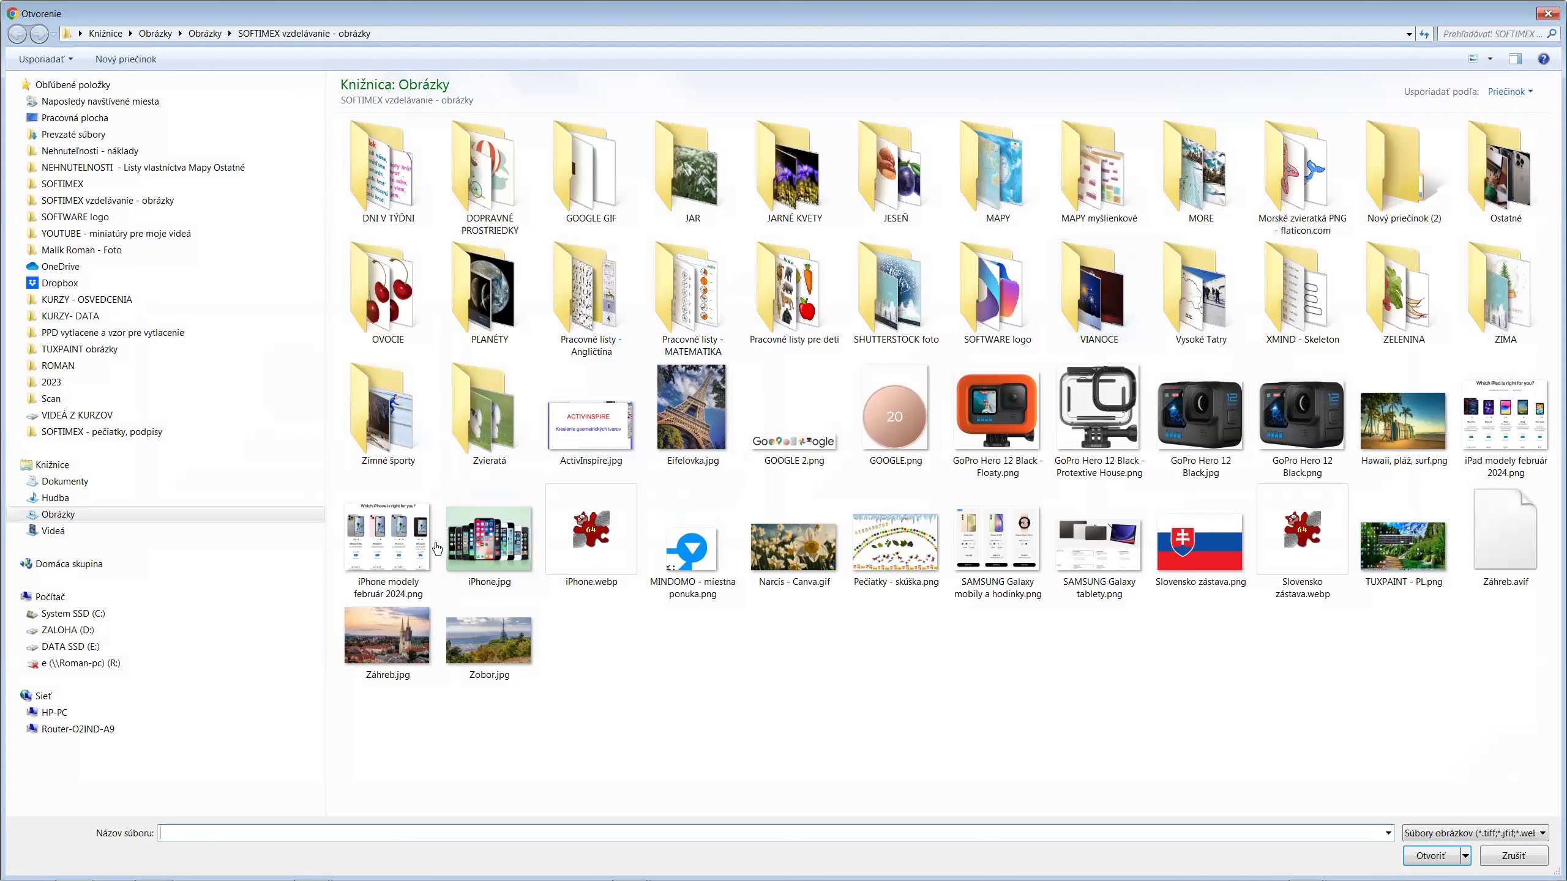
{"action": "left_click", "coordinate": [1545, 15]}
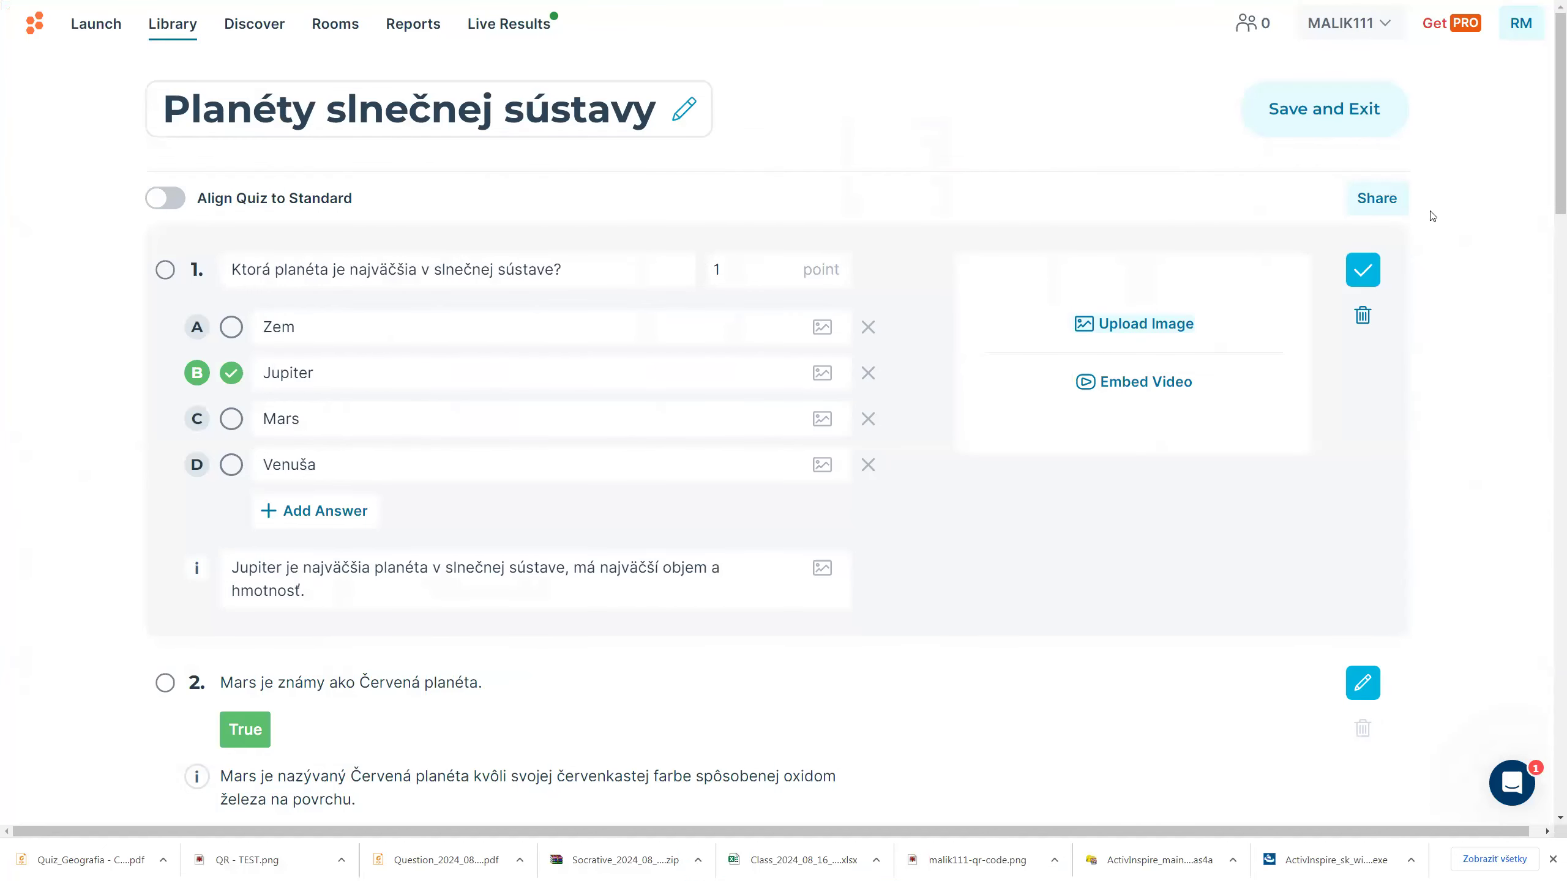
Step: Switch to Copilot, close the Záhreb information overlay and get the chat ready for a new request
{"action": "left_click", "coordinate": [1155, 332]}
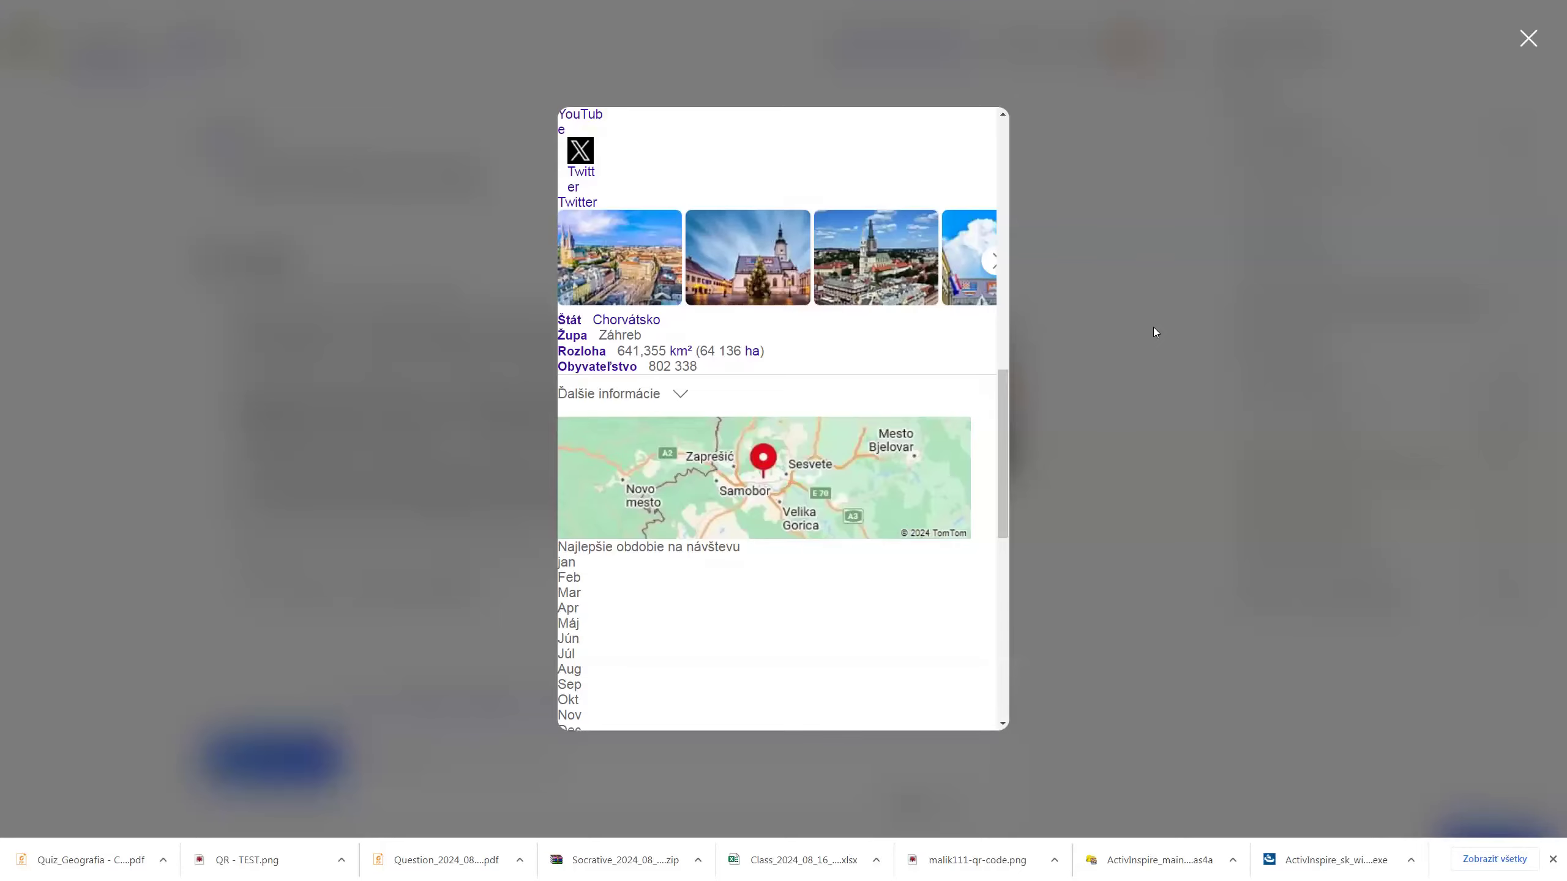
{"action": "left_click", "coordinate": [1155, 332]}
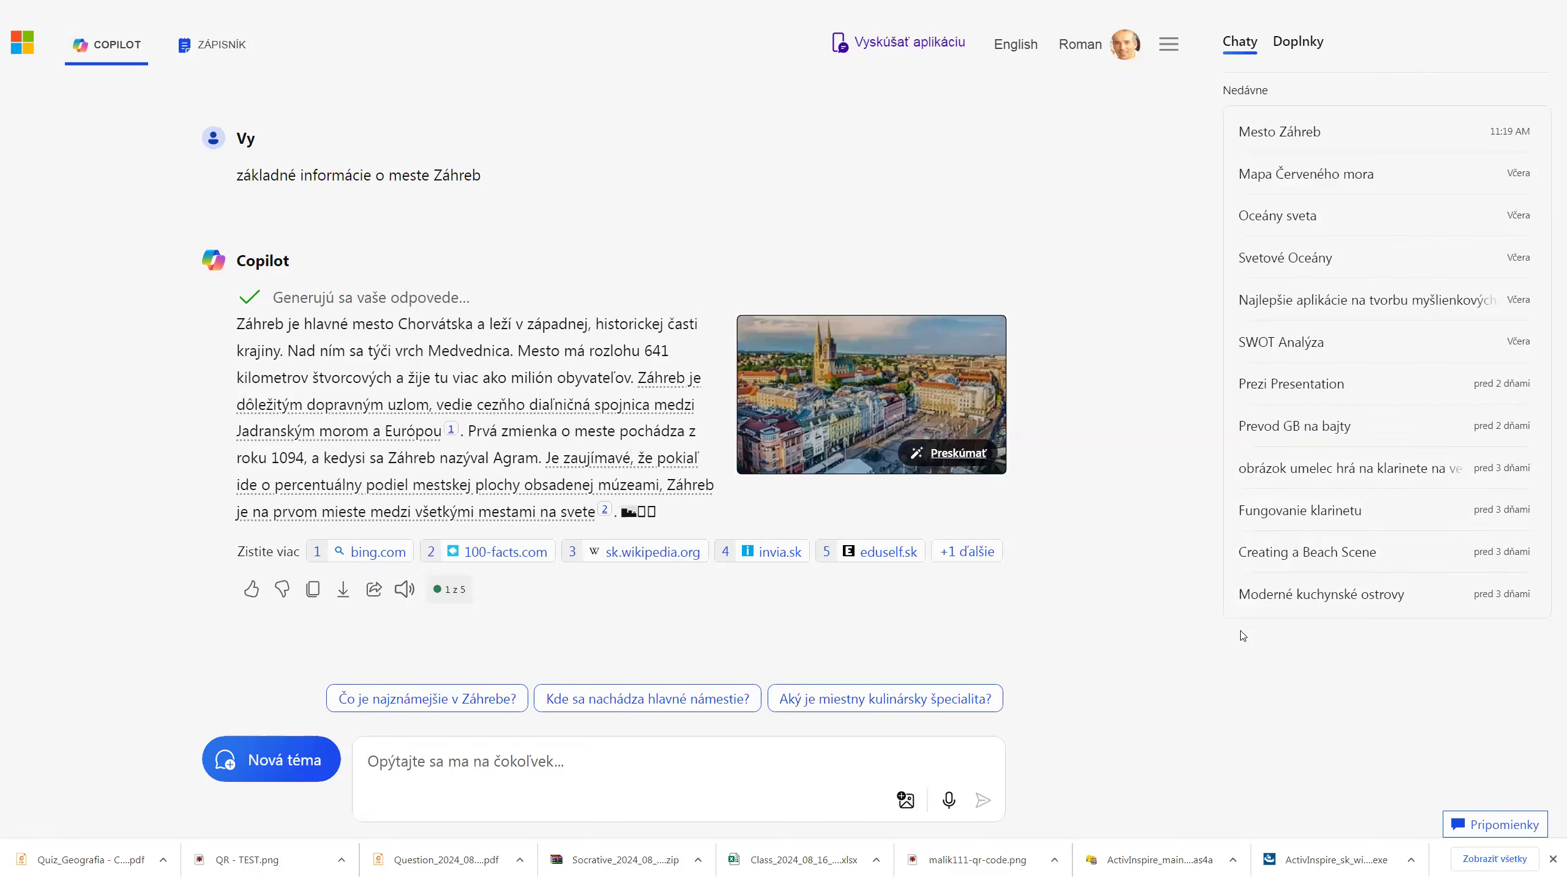
{"action": "left_click", "coordinate": [585, 768]}
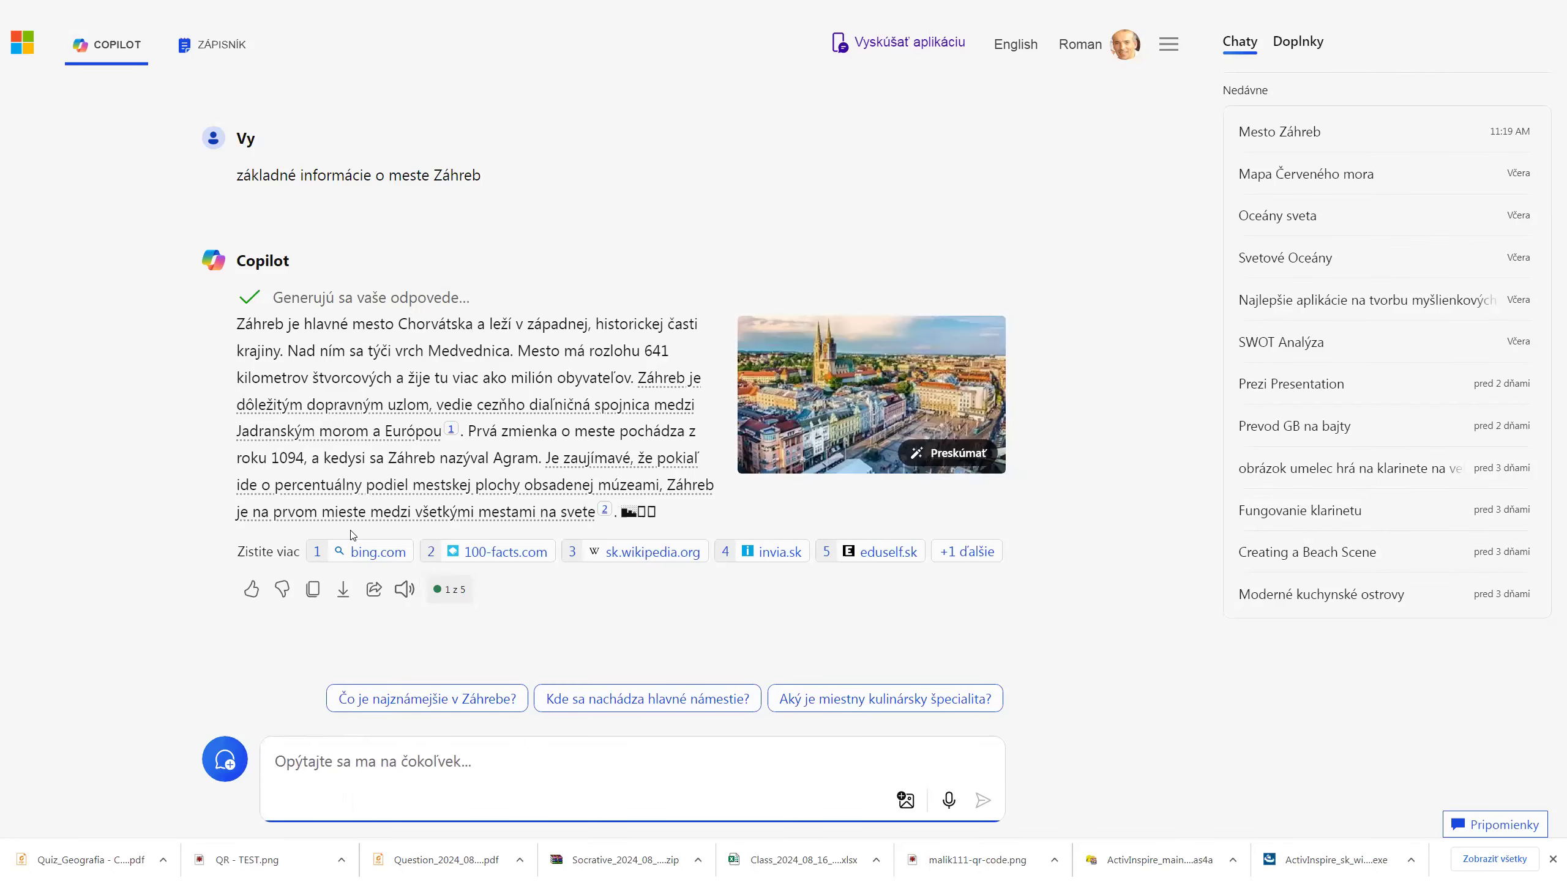
{"action": "type", "text": "obrzok"}
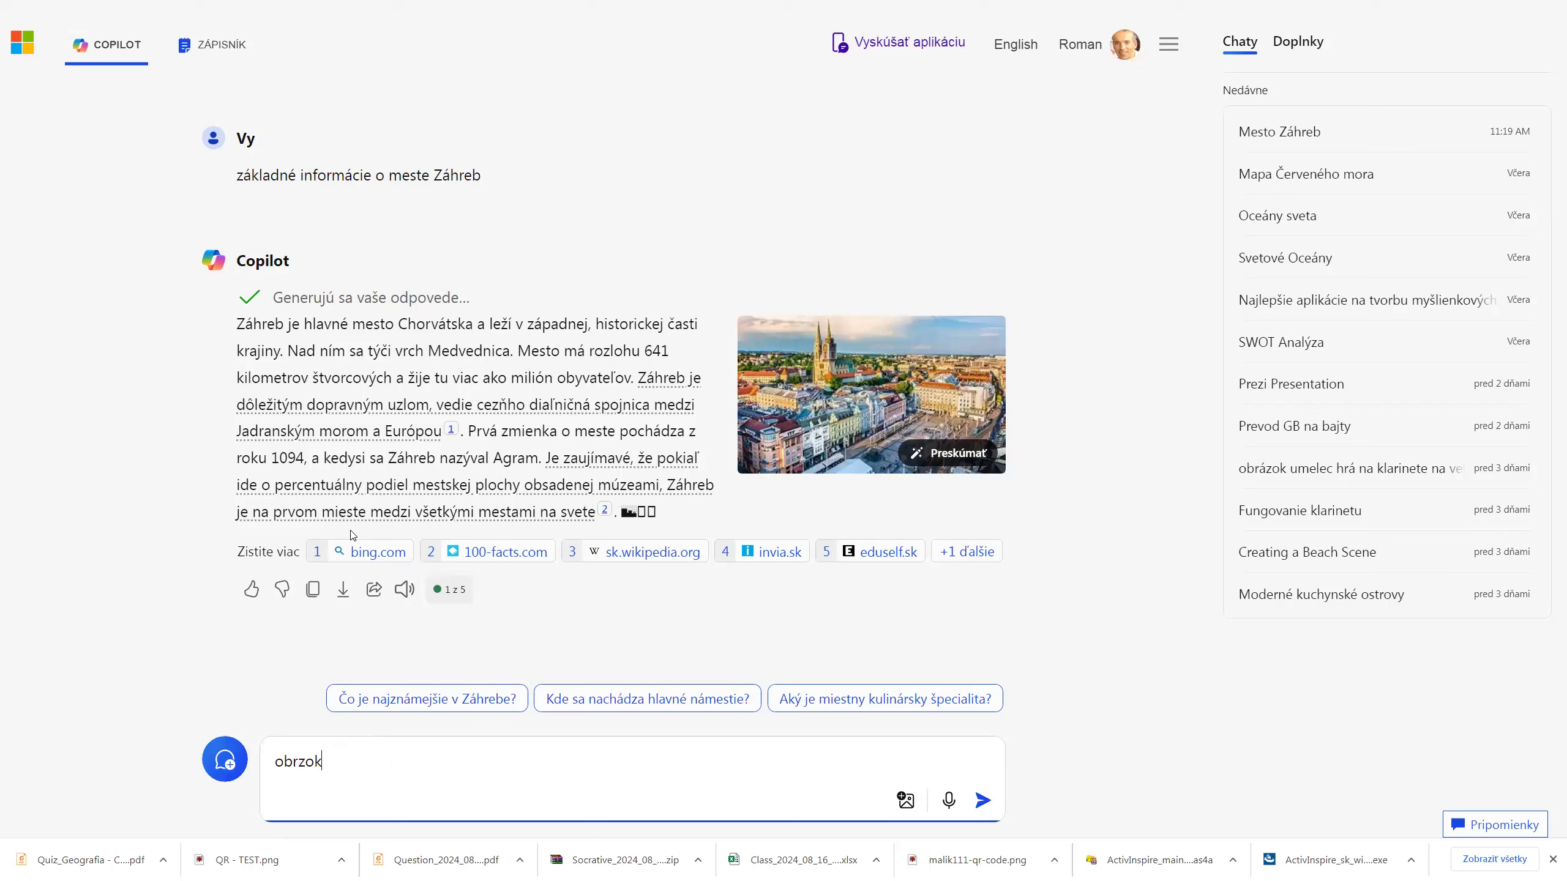
{"action": "key", "text": "BackSpace"}
{"action": "key", "text": "BackSpace"}
{"action": "key", "text": "BackSpace"}
{"action": "key", "text": "BackSpace"}
{"action": "key", "text": "BackSpace"}
{"action": "key", "text": "BackSpace"}
Step: Ask Copilot to generate an image with the prompt "daj mi obrázok planéty Venuša realisticky"
{"action": "type", "text": "daj mi obr"}
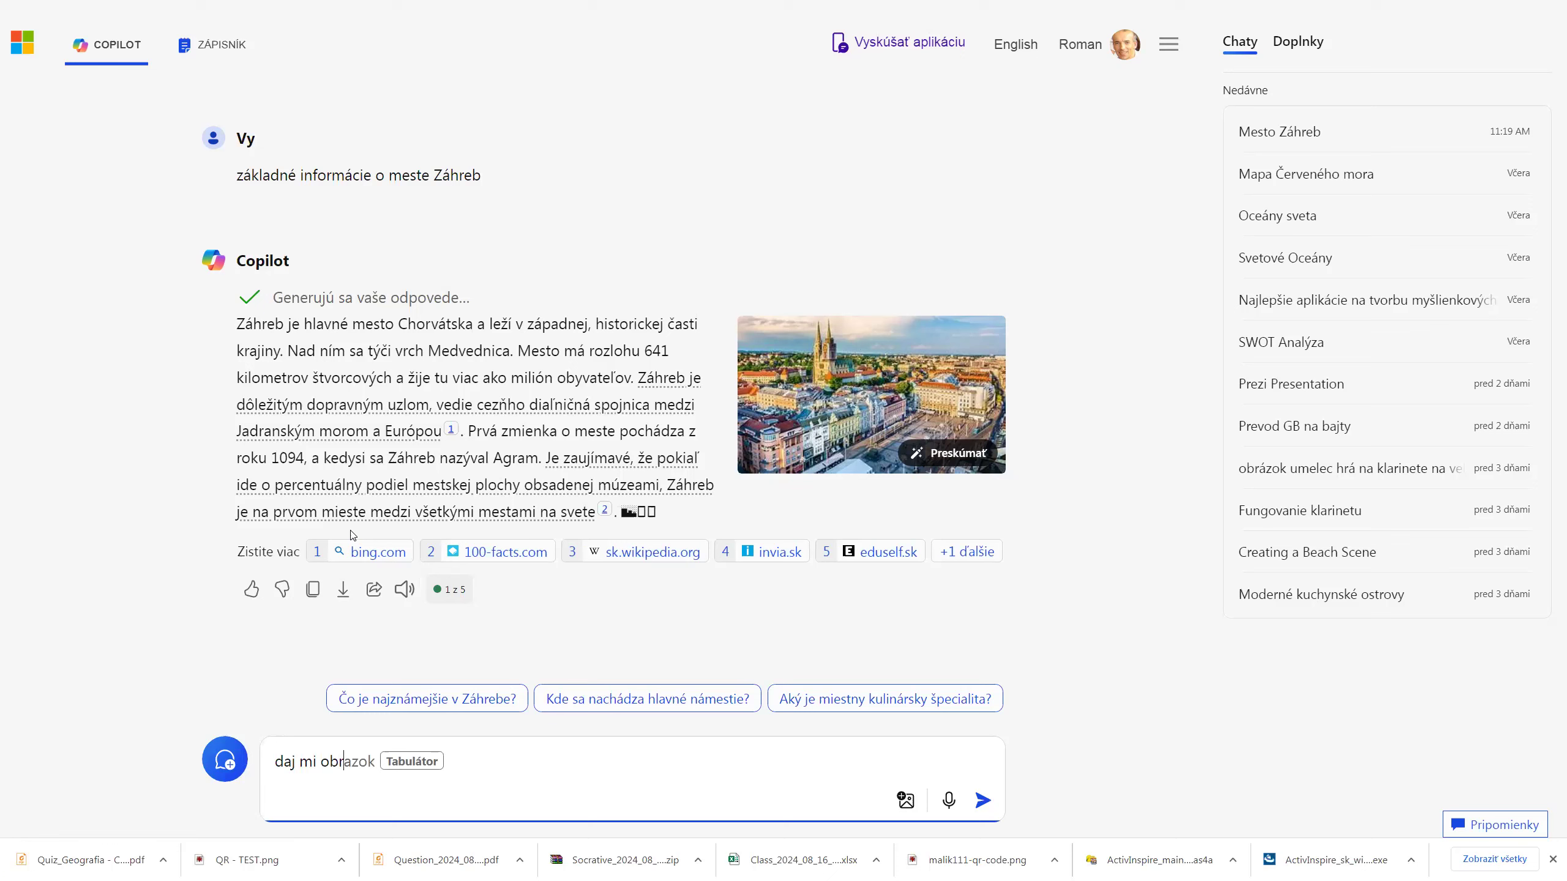
{"action": "type", "text": "ázok planéty "}
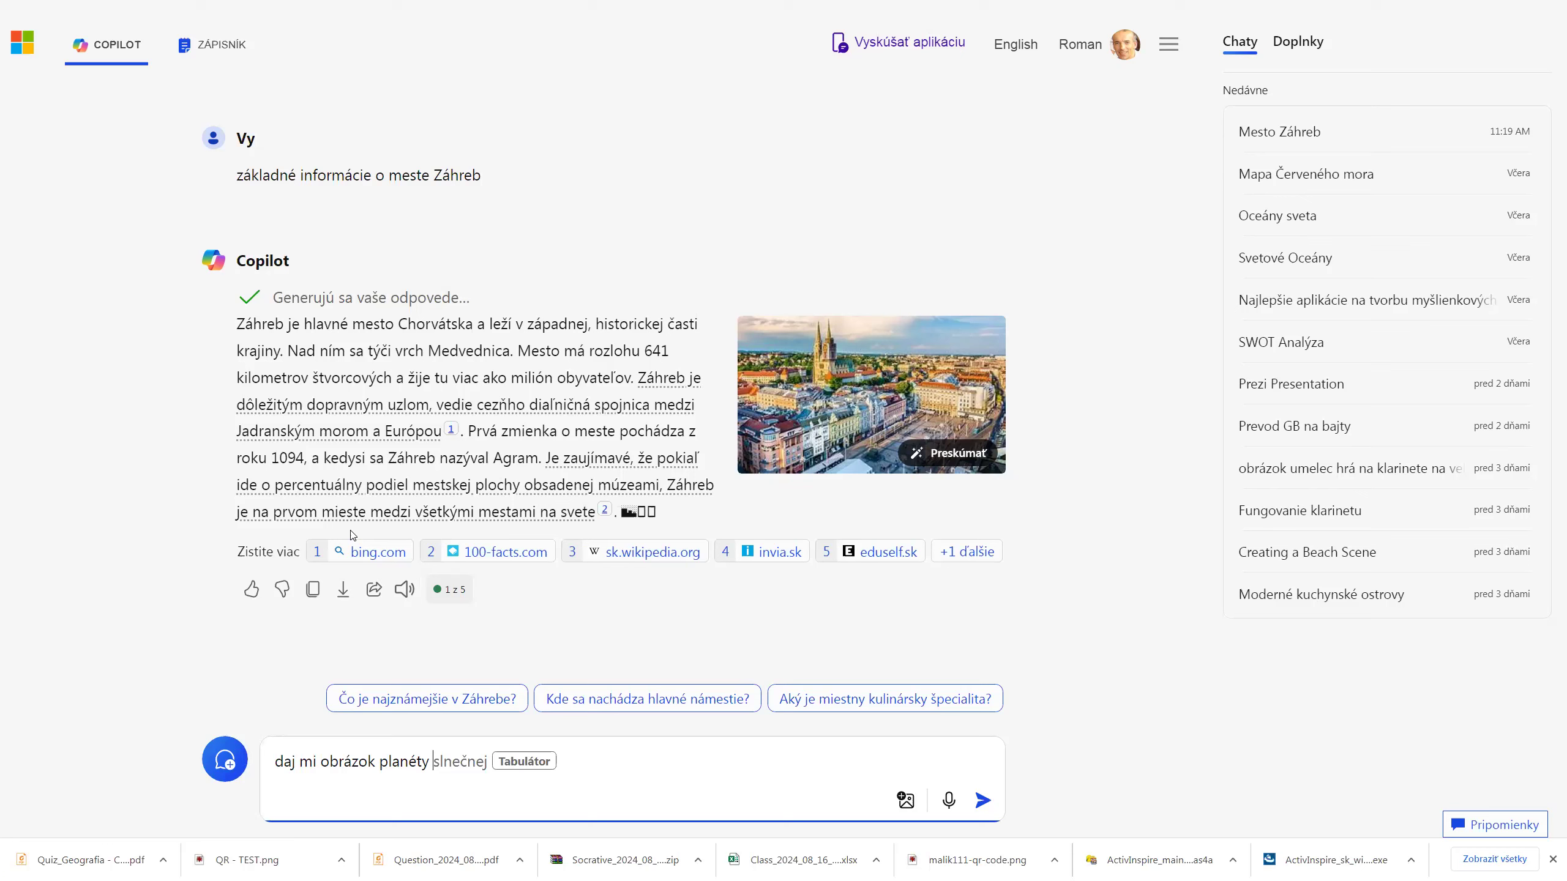
{"action": "type", "text": "Venuša reali"}
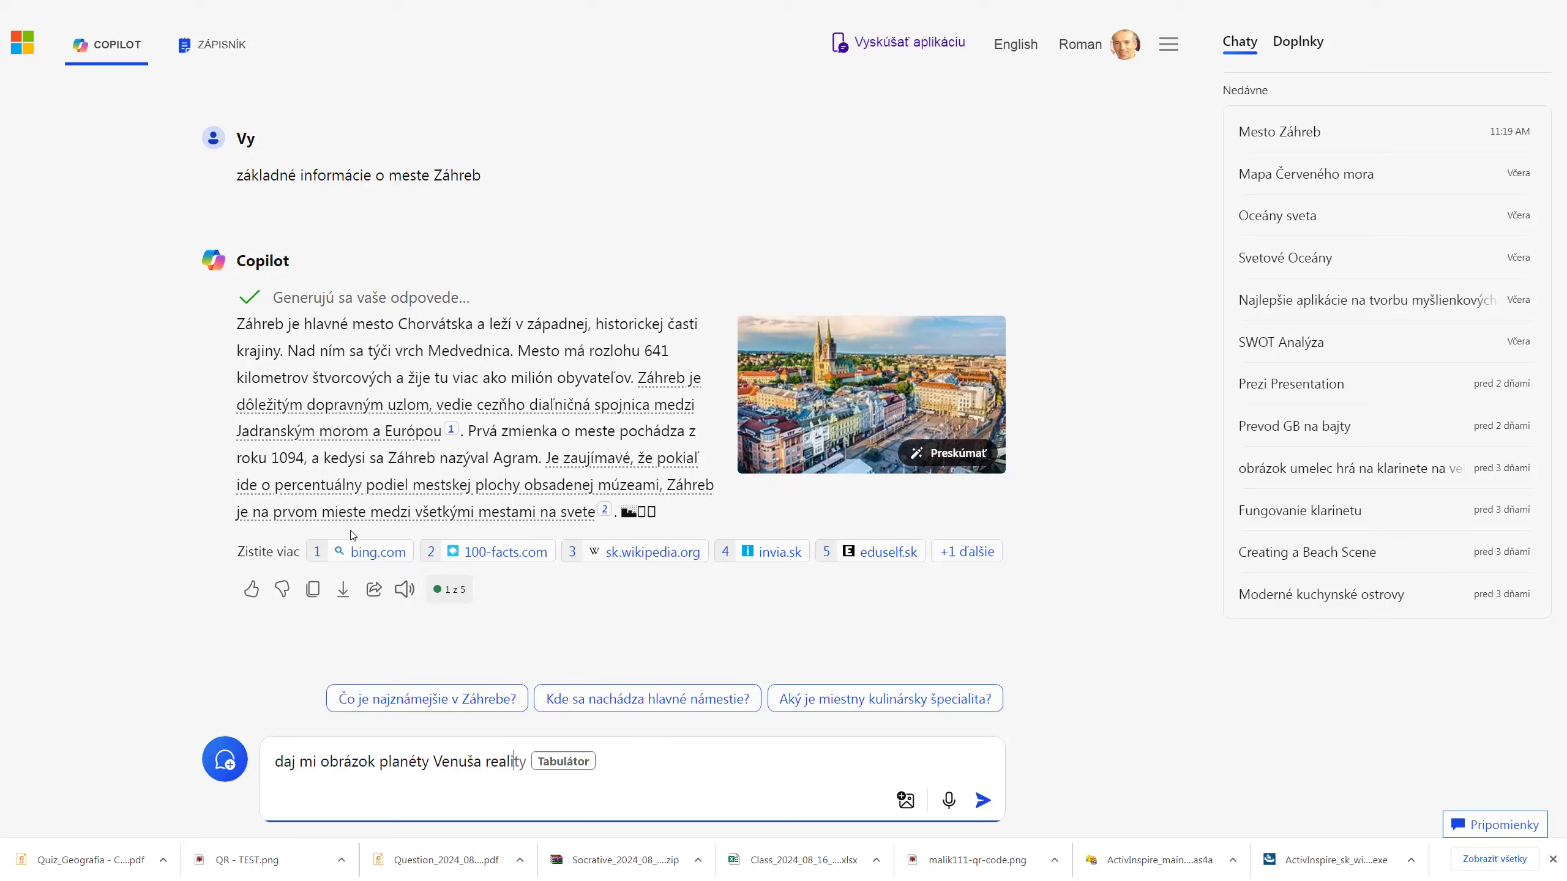
{"action": "type", "text": "s"}
{"action": "key", "text": "Tab"}
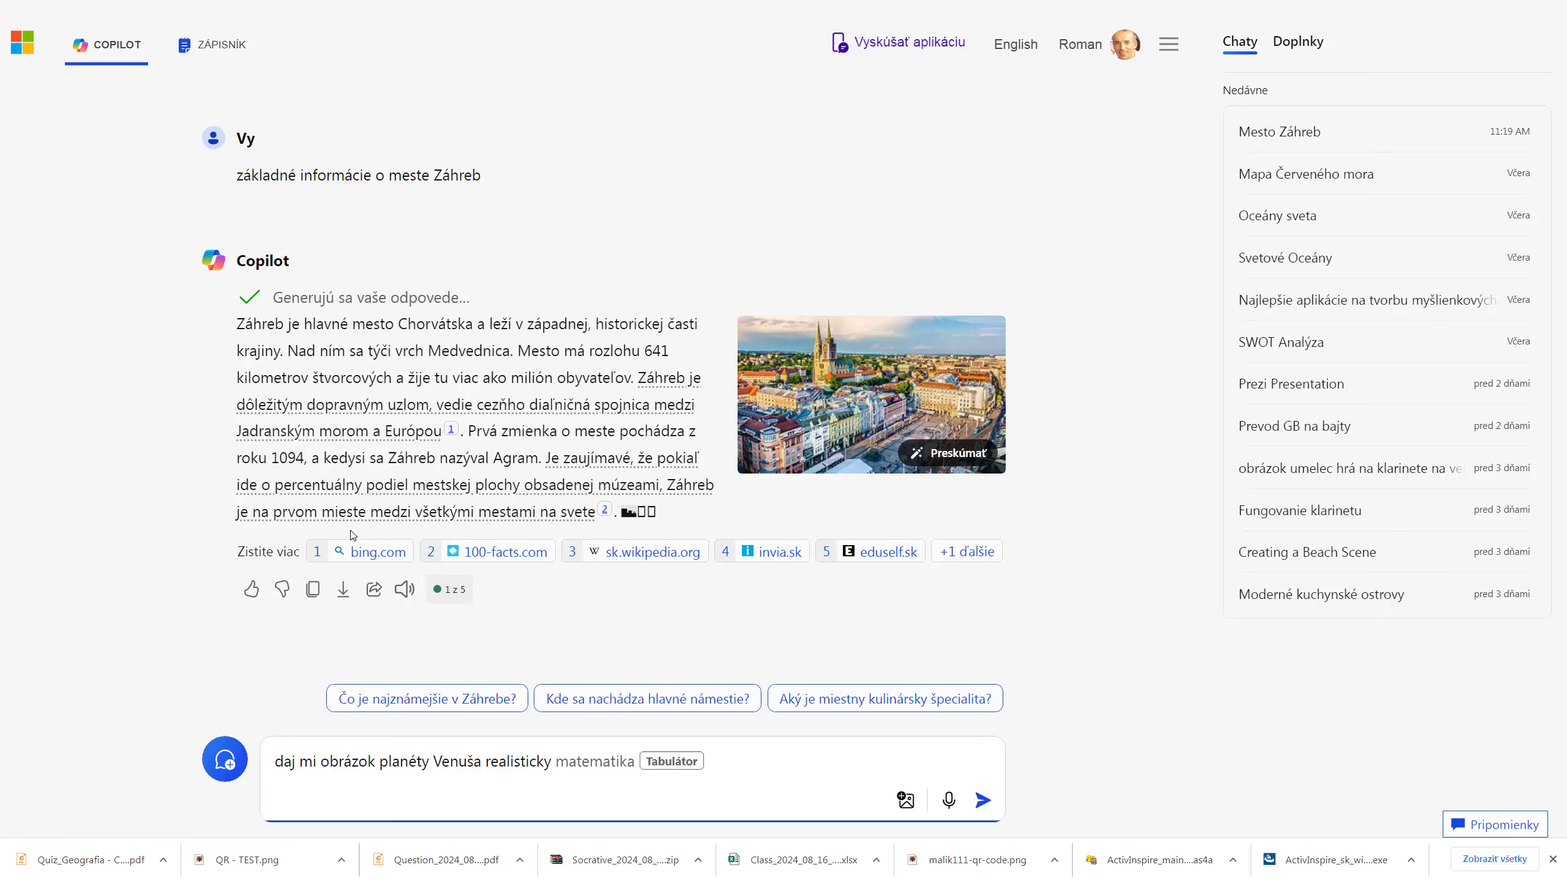
{"action": "key", "text": "Return"}
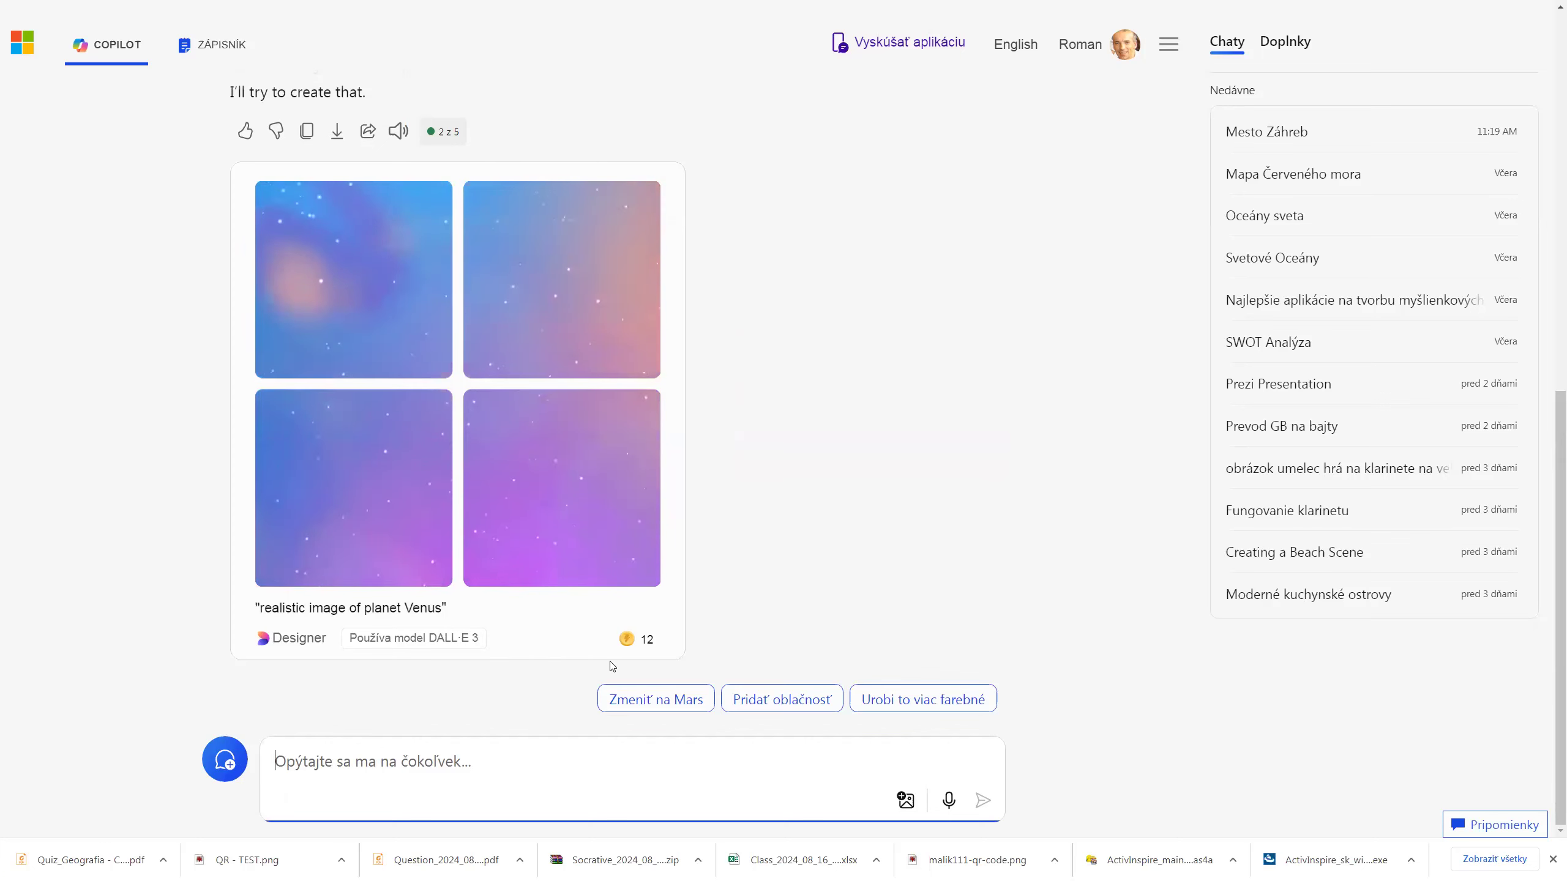
Step: Open the fourth generated Venus image, in the lower-right of the grid, in the large image view
{"action": "left_click", "coordinate": [623, 642]}
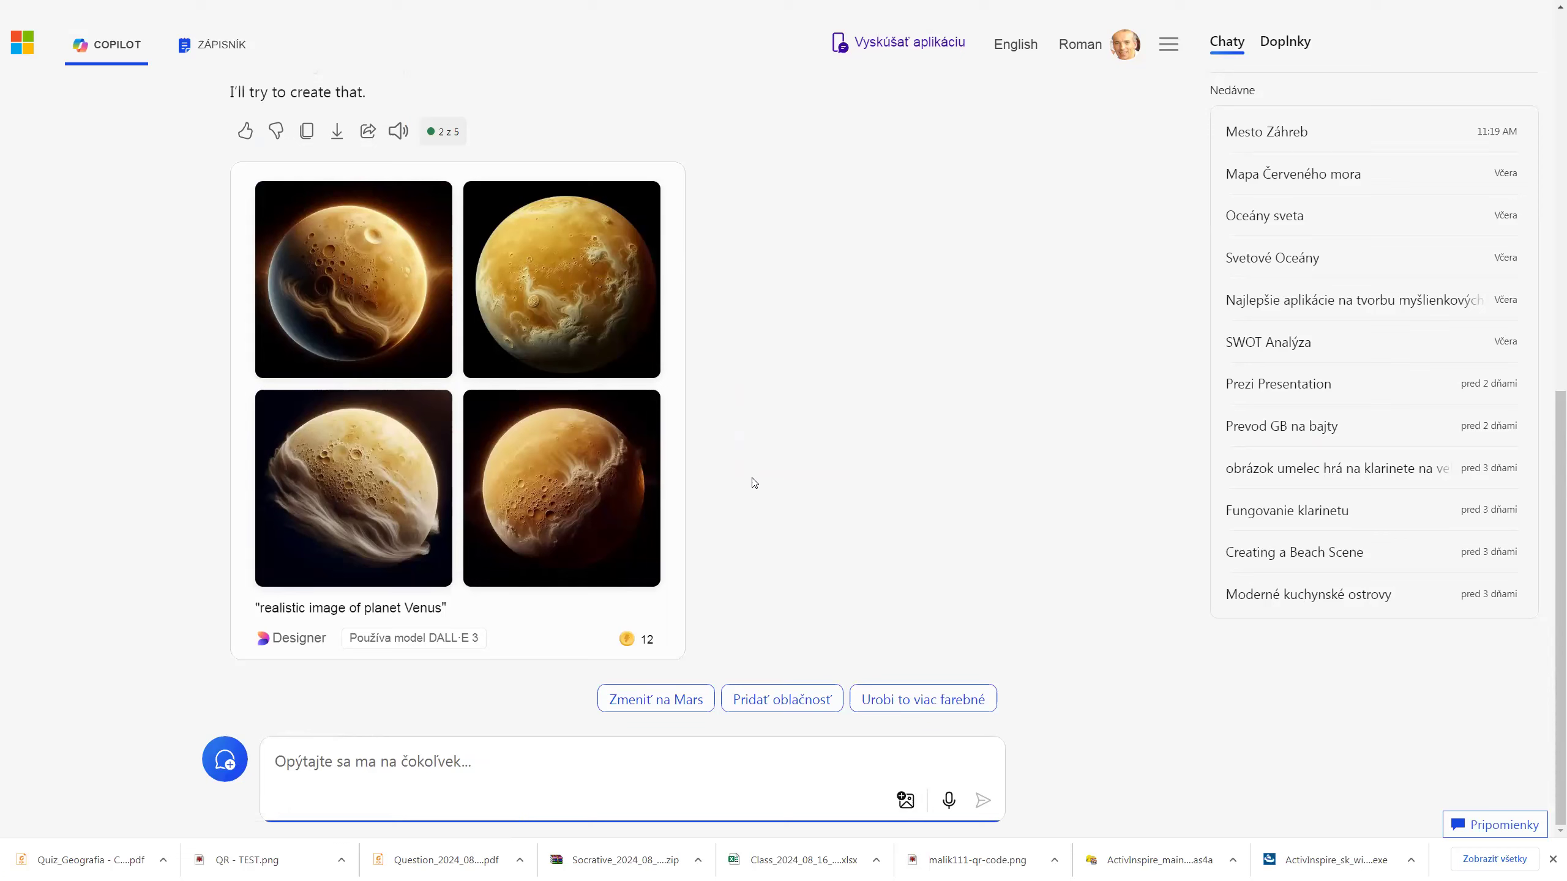
{"action": "left_click", "coordinate": [596, 497]}
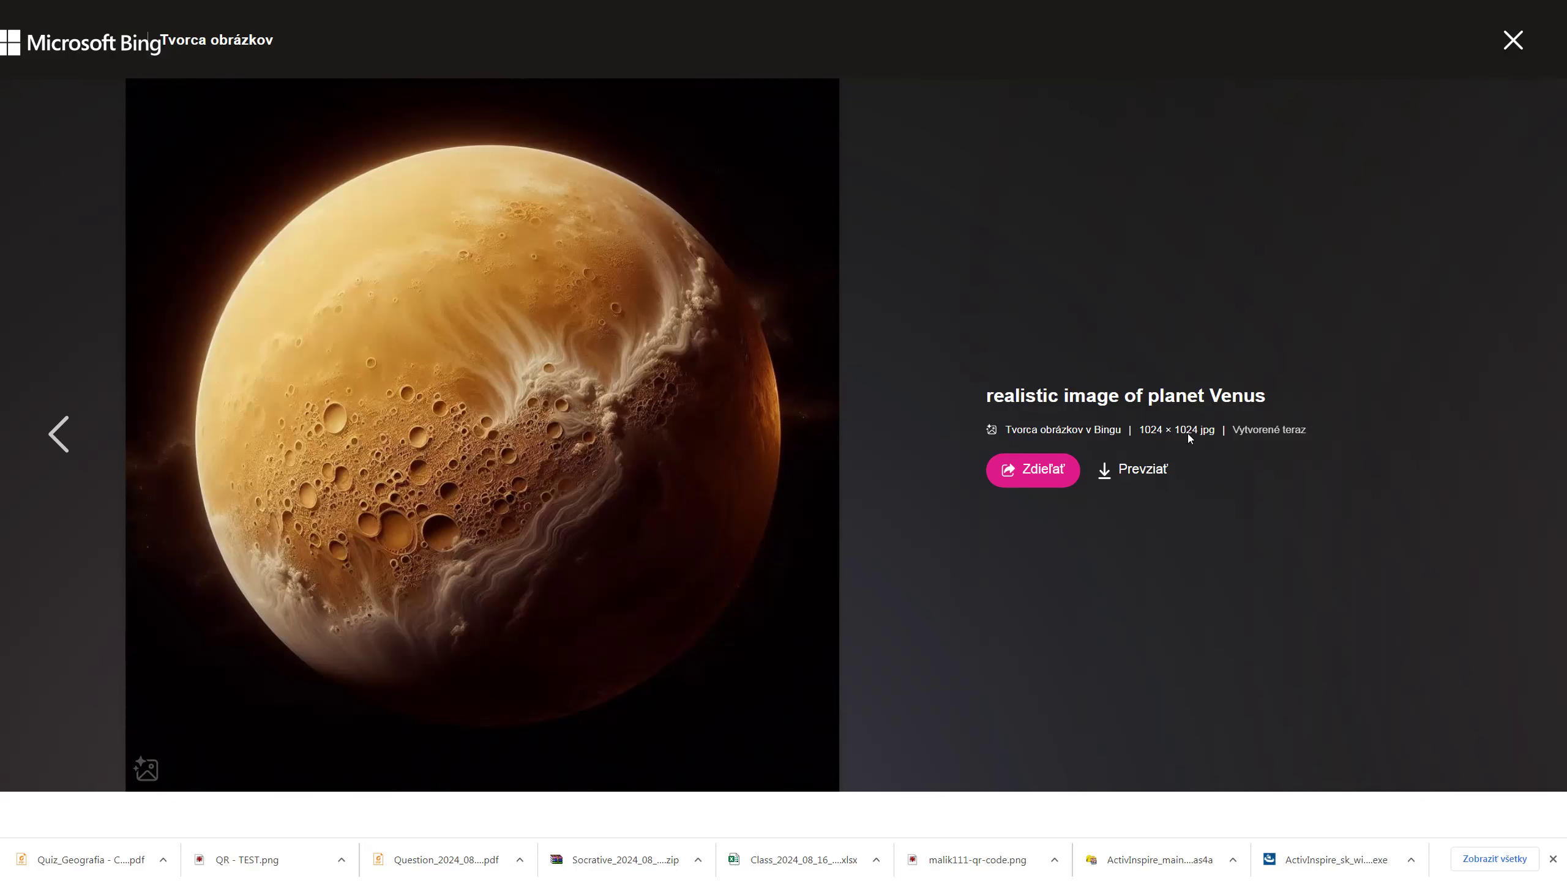
Step: Download the third and fourth generated Venus images from the large image view
{"action": "left_click", "coordinate": [1134, 470]}
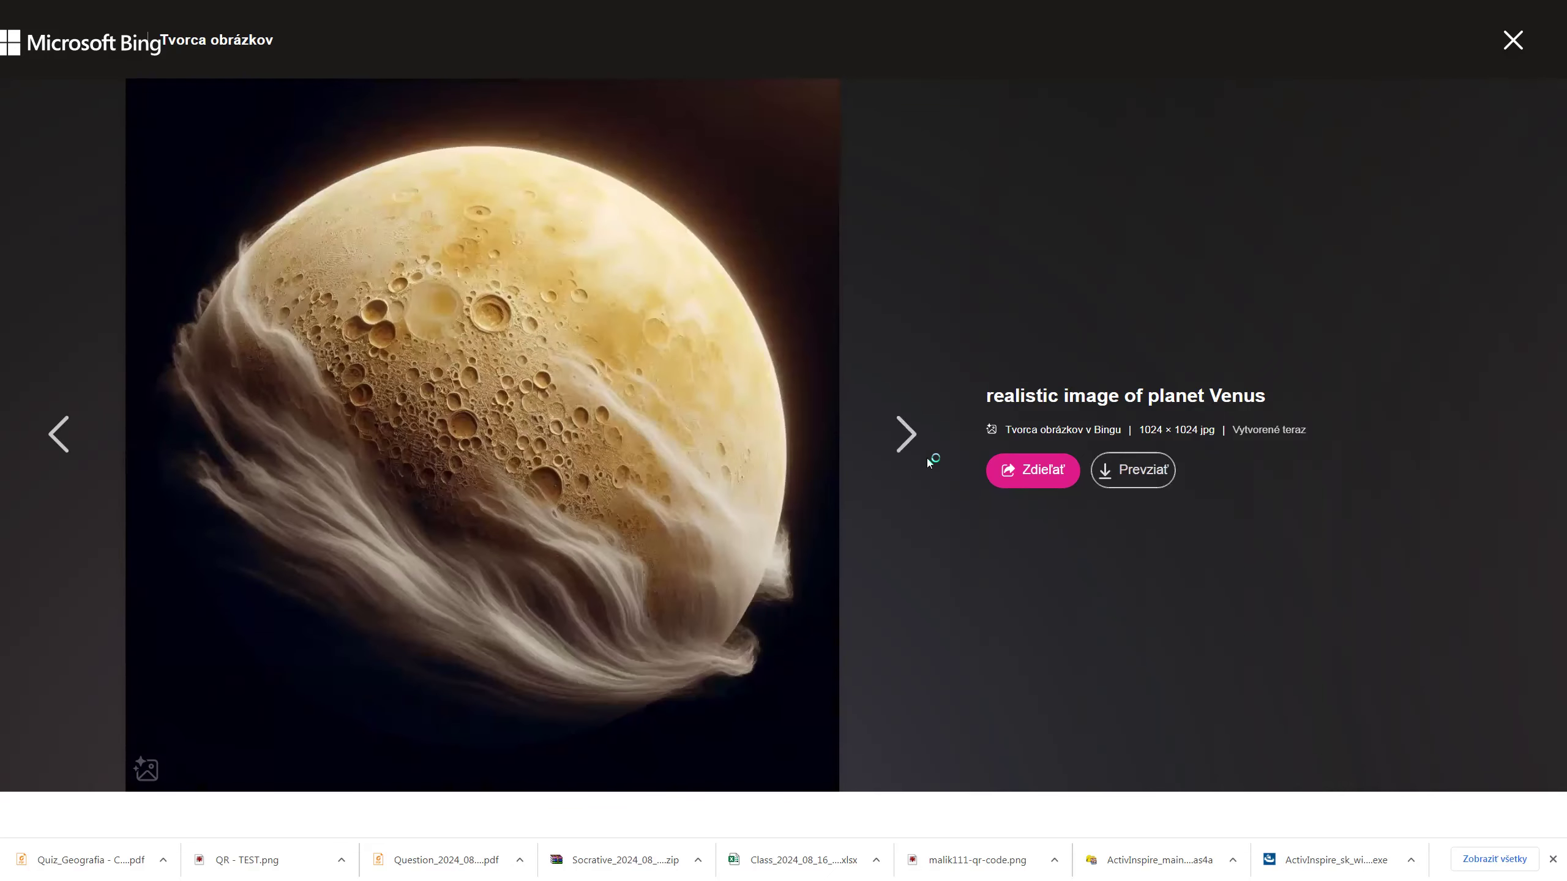
{"action": "left_click", "coordinate": [905, 435]}
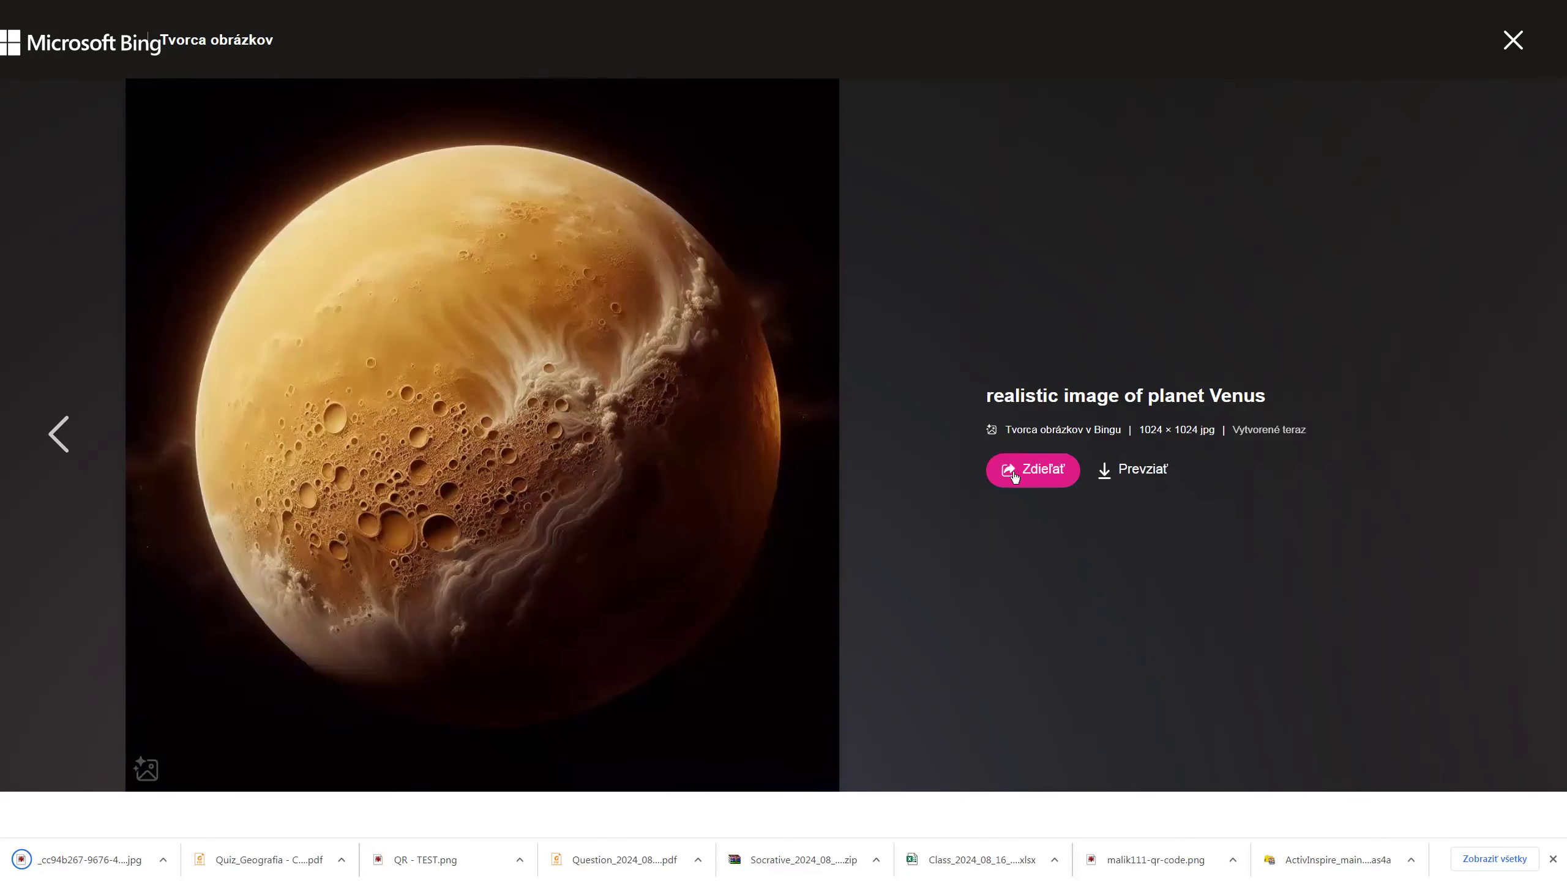
{"action": "left_click", "coordinate": [1130, 474]}
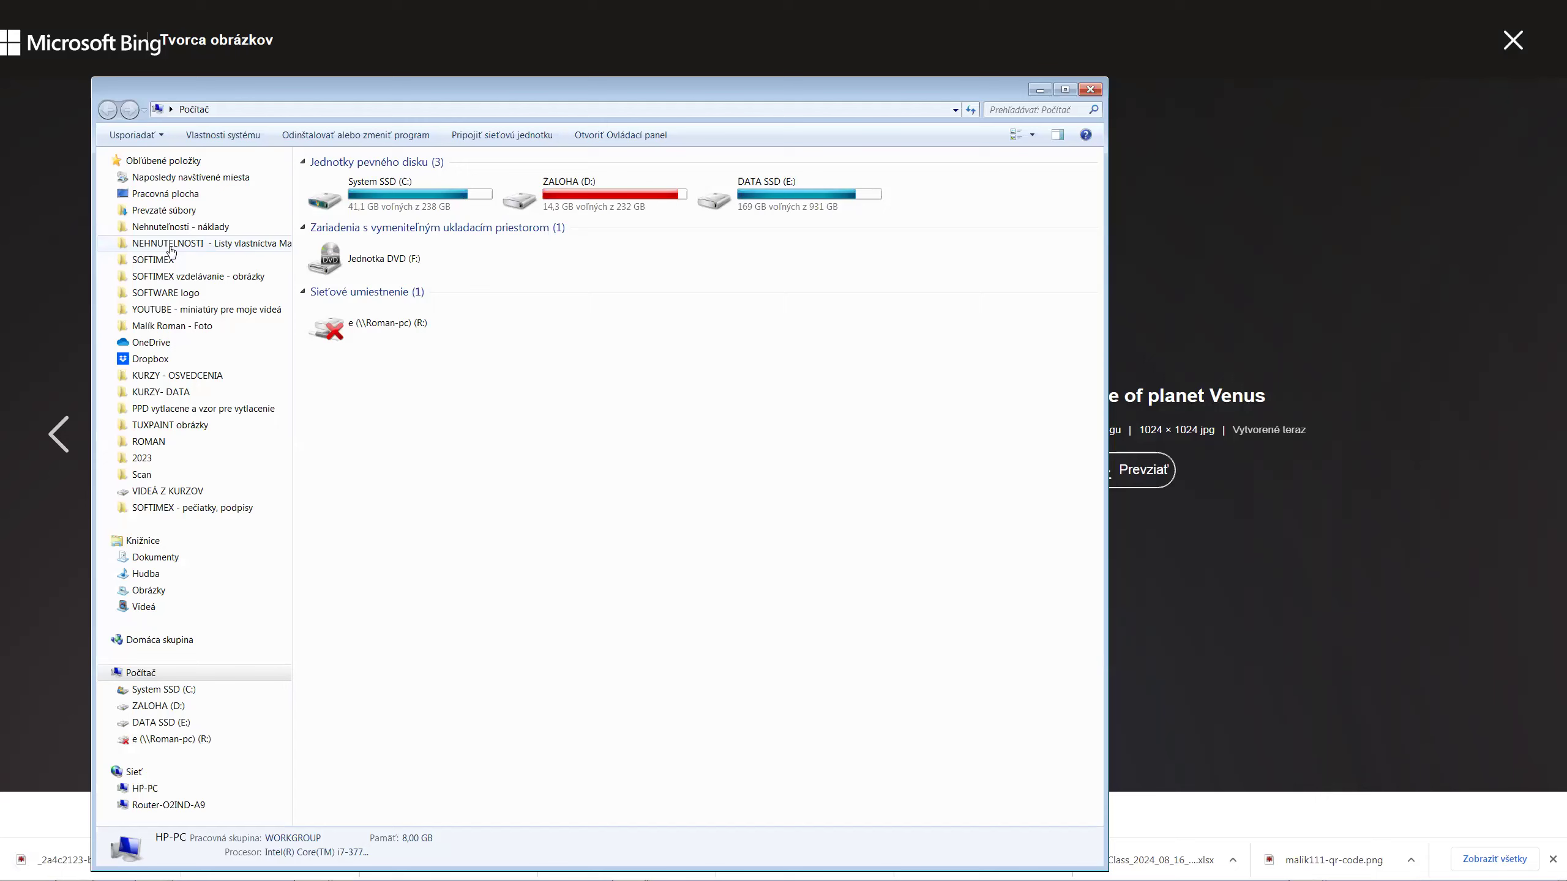
{"action": "left_click", "coordinate": [177, 210]}
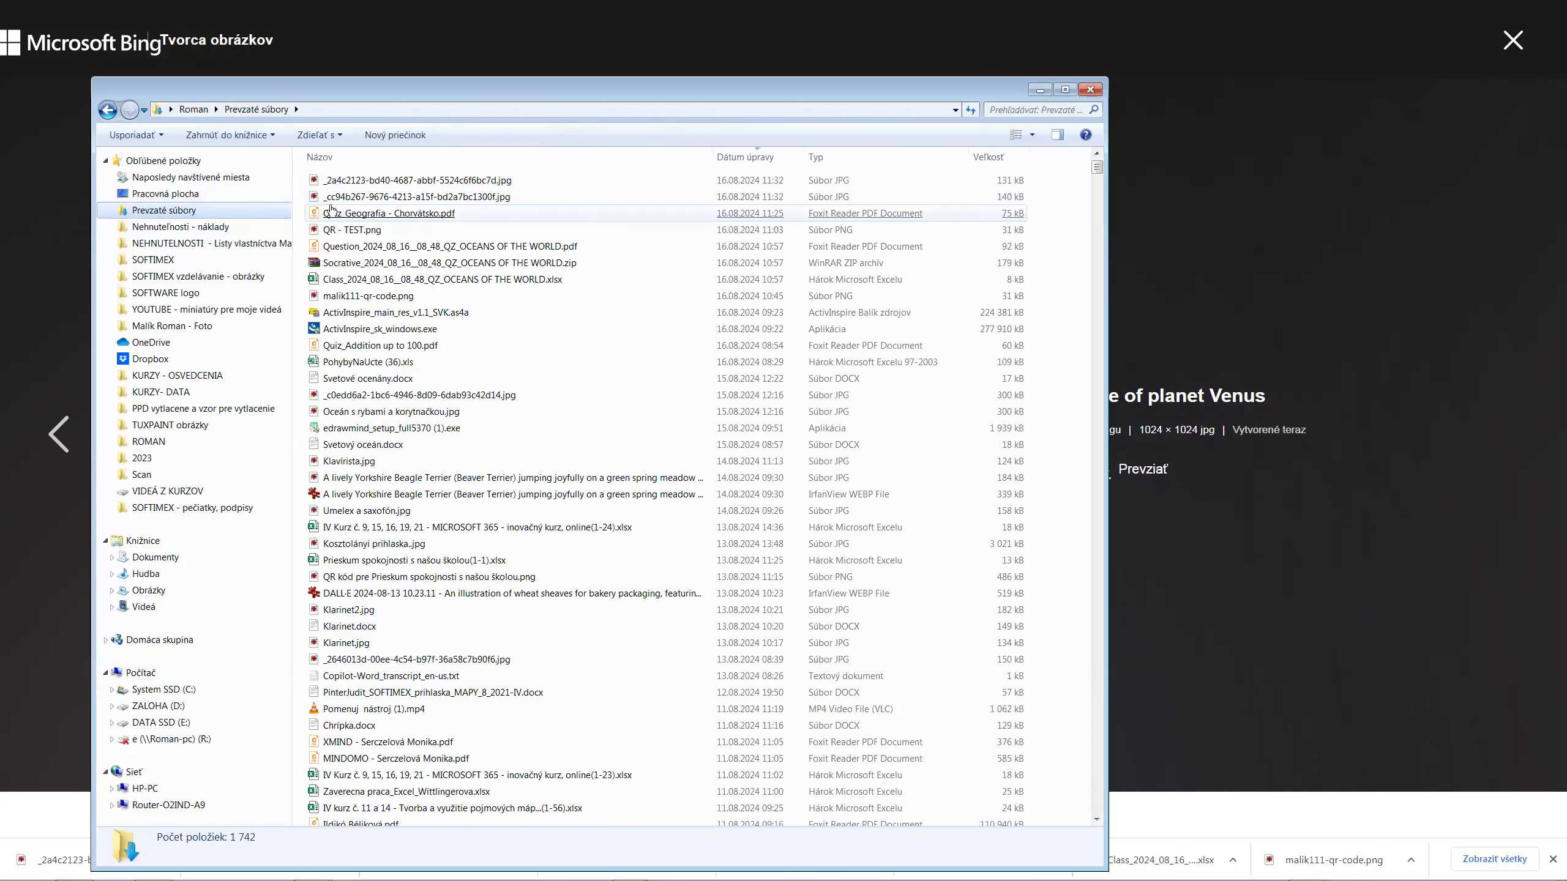
{"action": "right_click", "coordinate": [336, 198]}
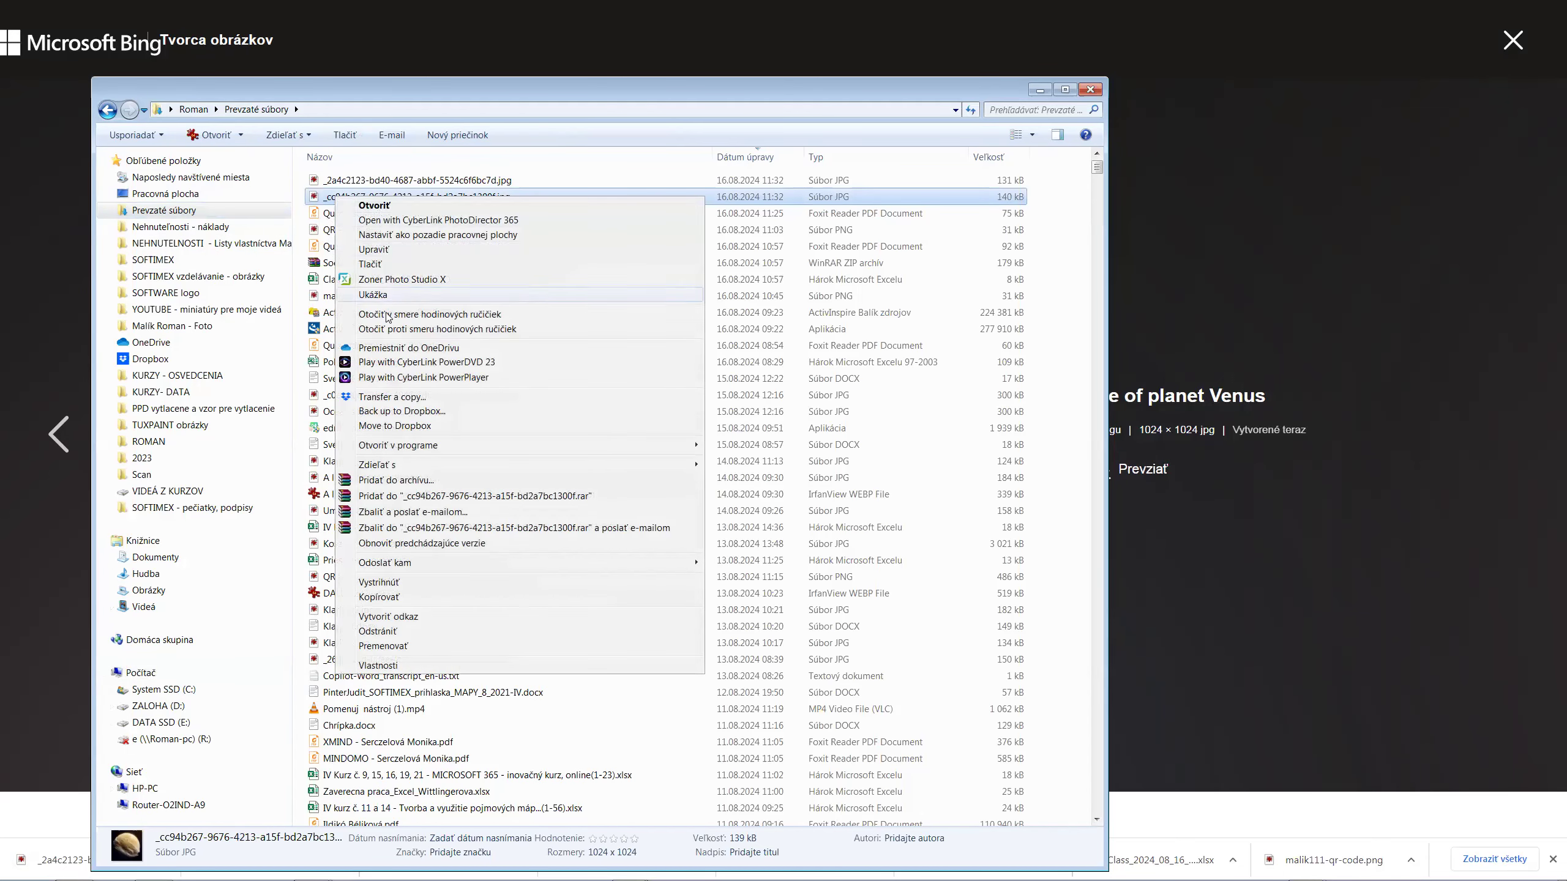
{"action": "left_click", "coordinate": [384, 635]}
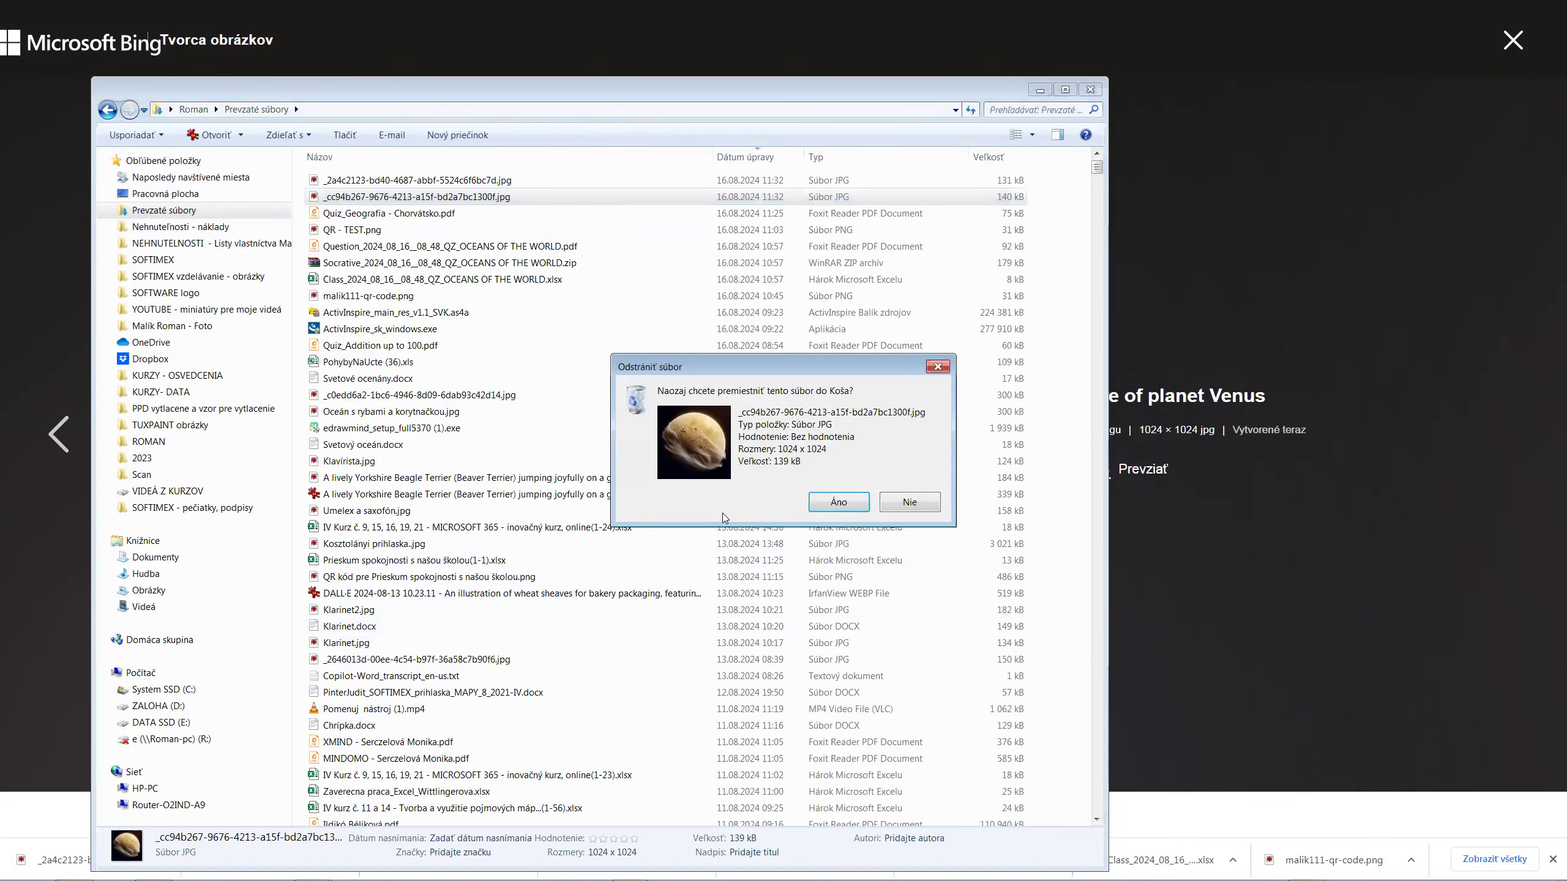
{"action": "left_click", "coordinate": [836, 507]}
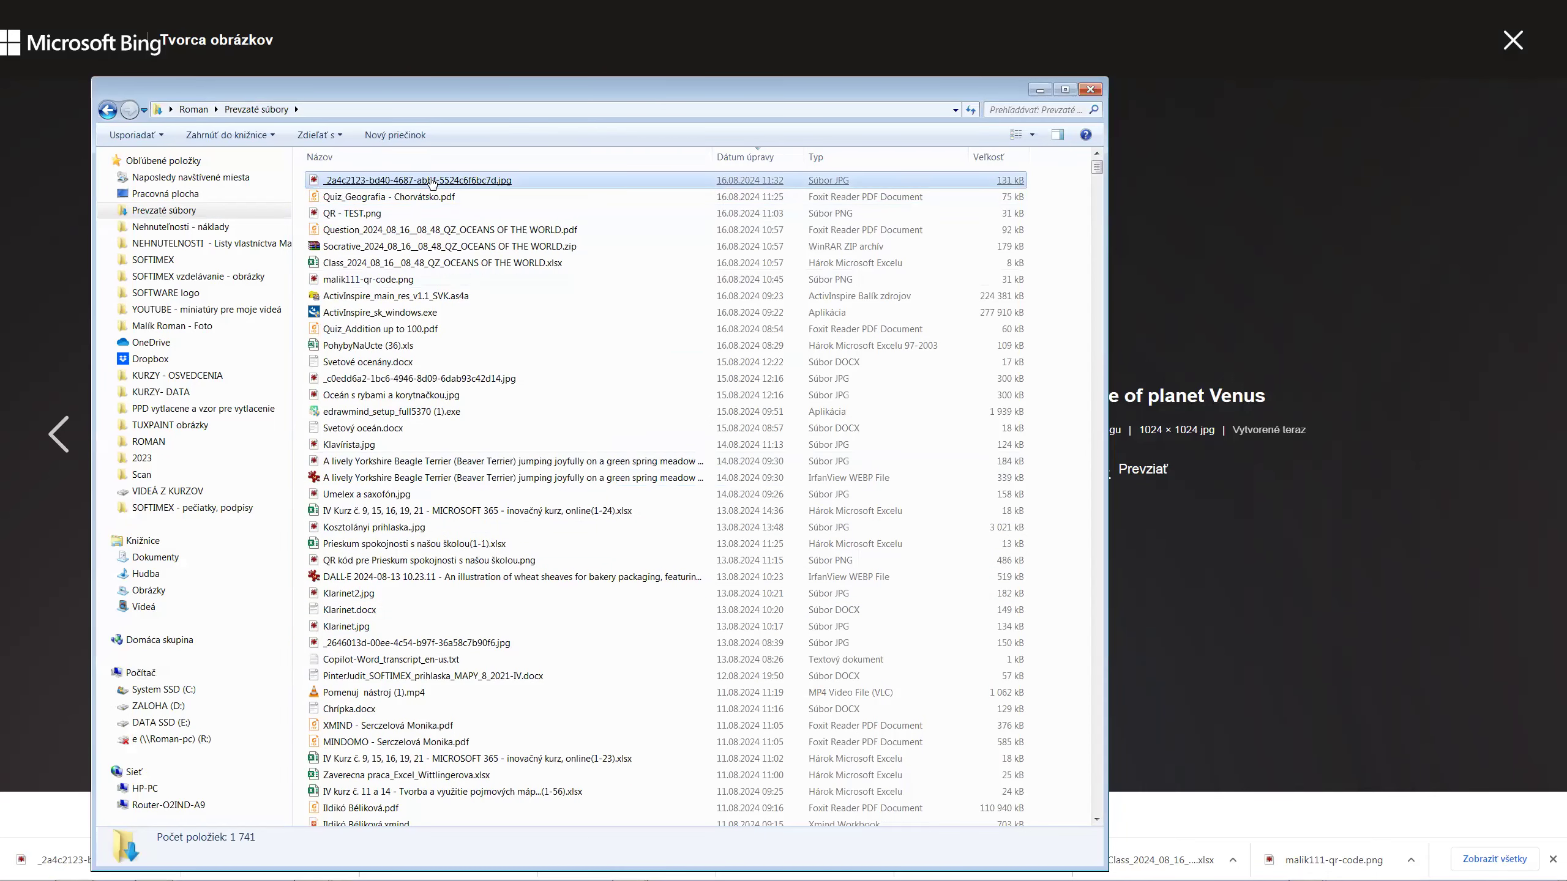
Step: Rename the remaining downloaded Venus image in Prevzaté súbory as Venuša.jpg
{"action": "key", "text": "F2"}
{"action": "type", "text": "Venu"}
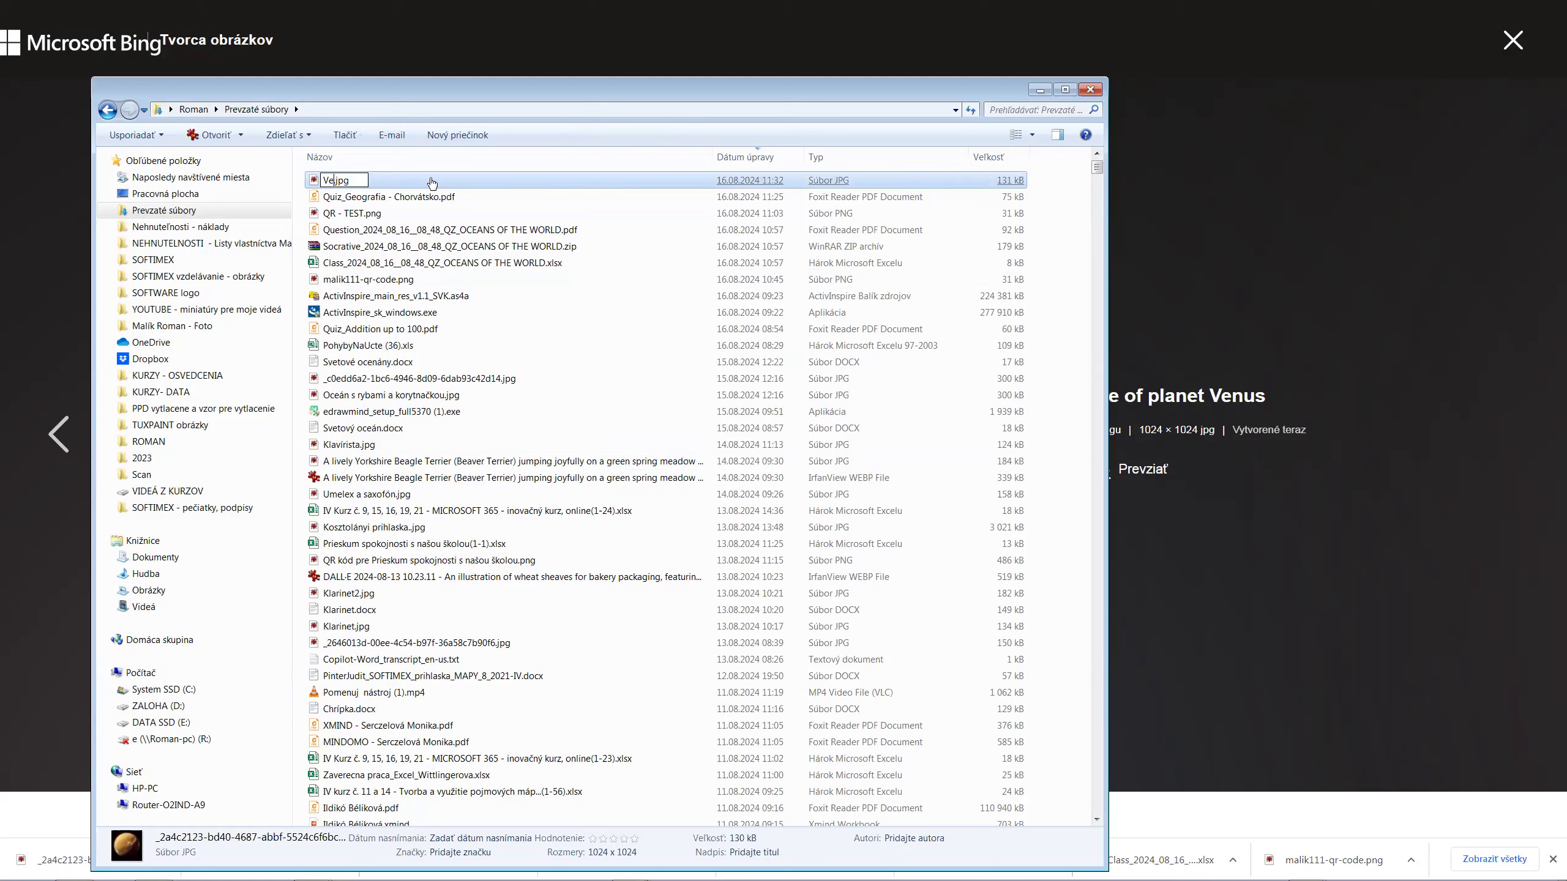
{"action": "type", "text": "ša"}
{"action": "key", "text": "Return"}
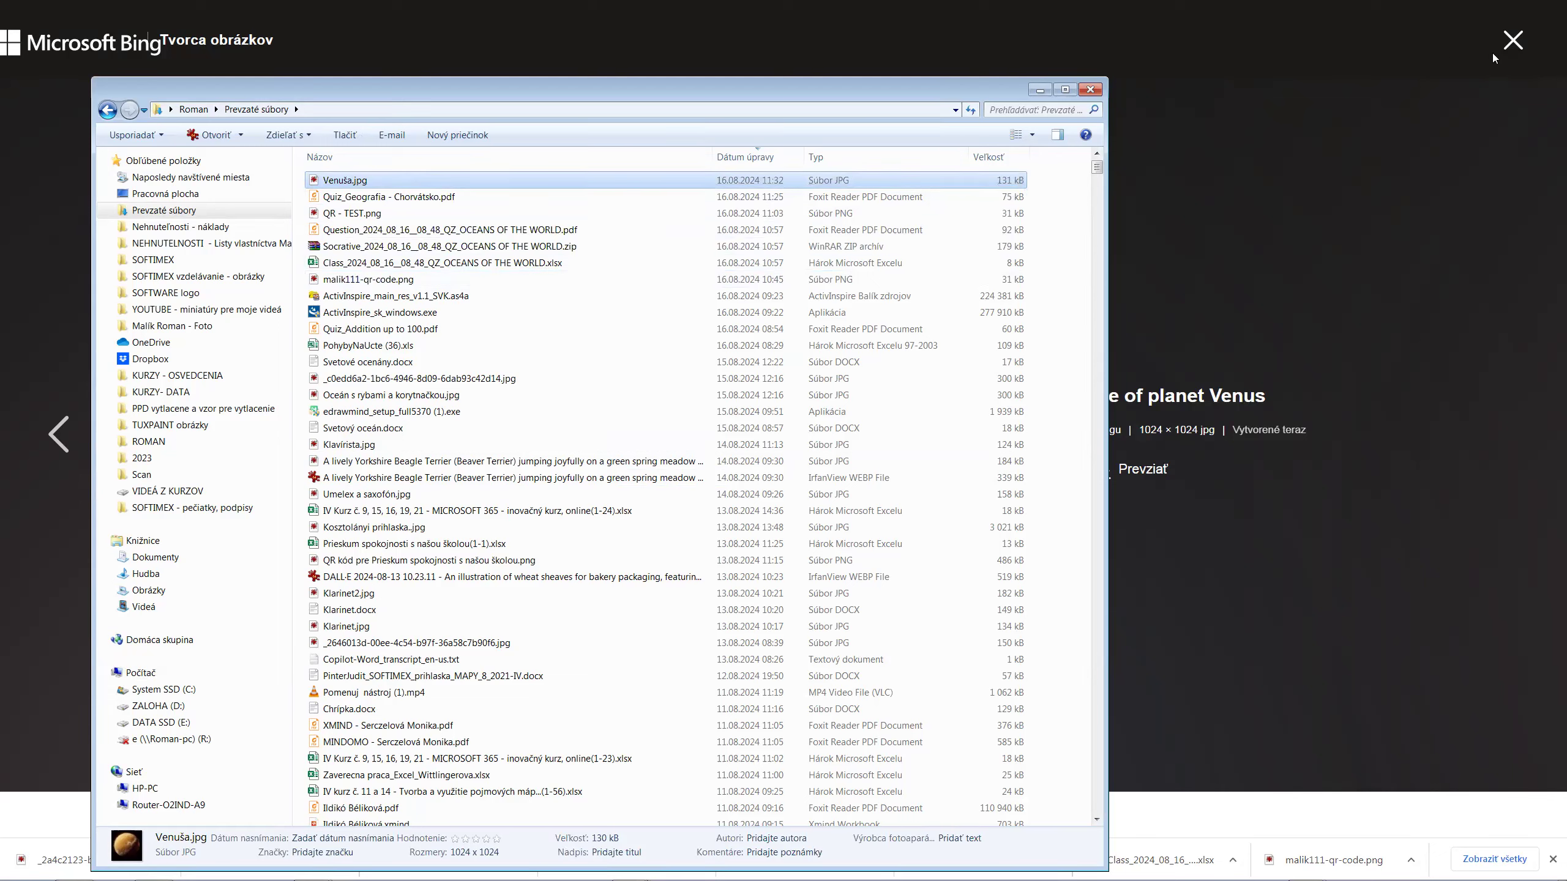
Step: Close the enlarged Venus image and switch to the "Planéty slnečnej sústavy" quiz in Socrative
{"action": "left_click", "coordinate": [1511, 49]}
{"action": "mouse_move", "coordinate": [188, 5]}
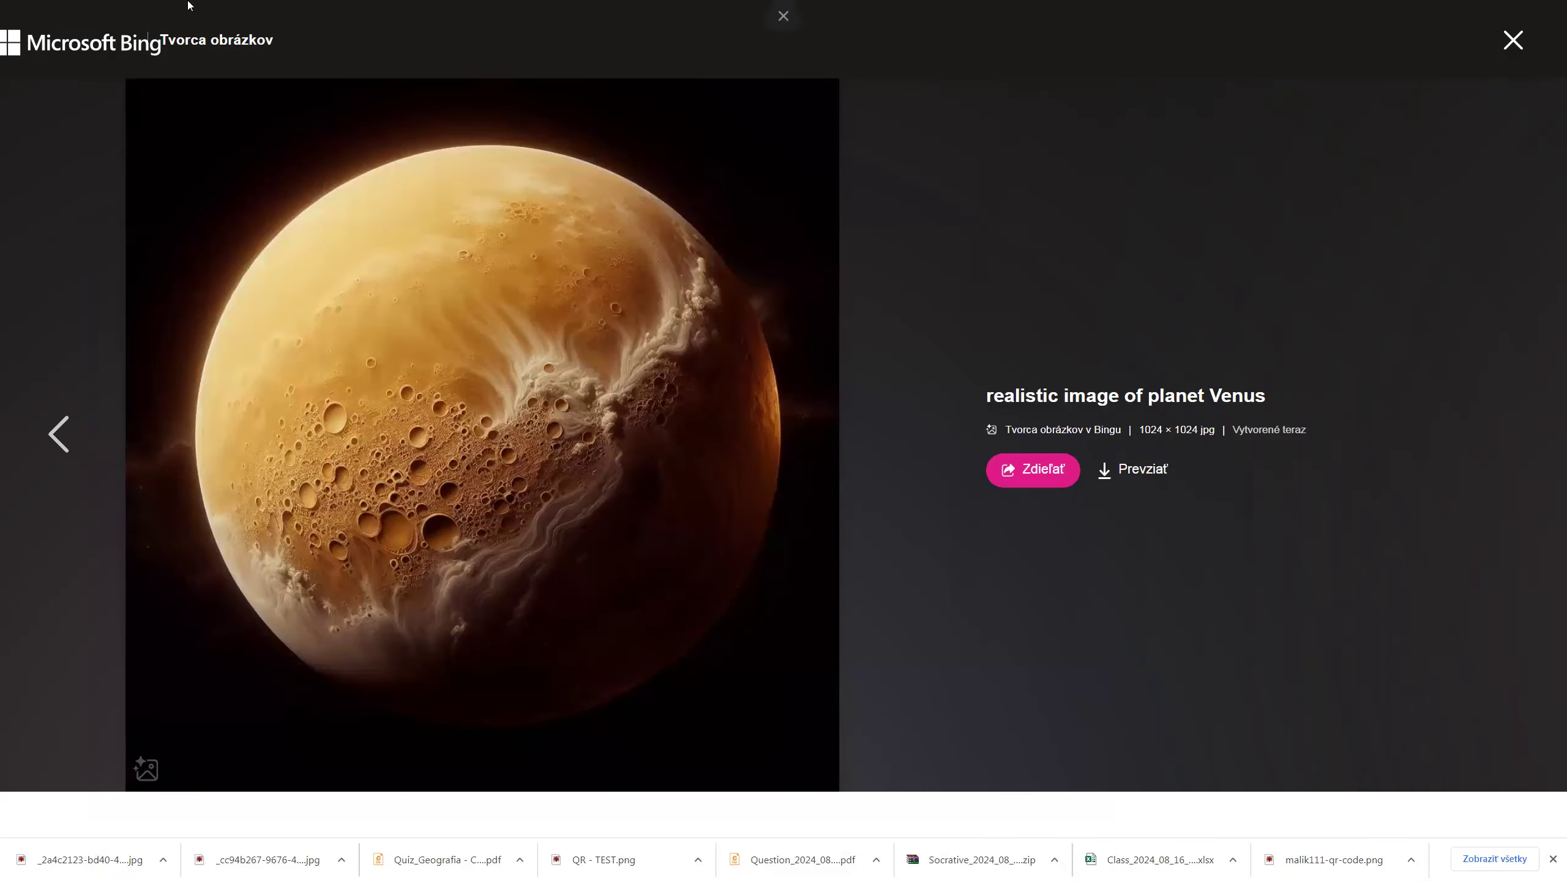
{"action": "key", "text": "Escape"}
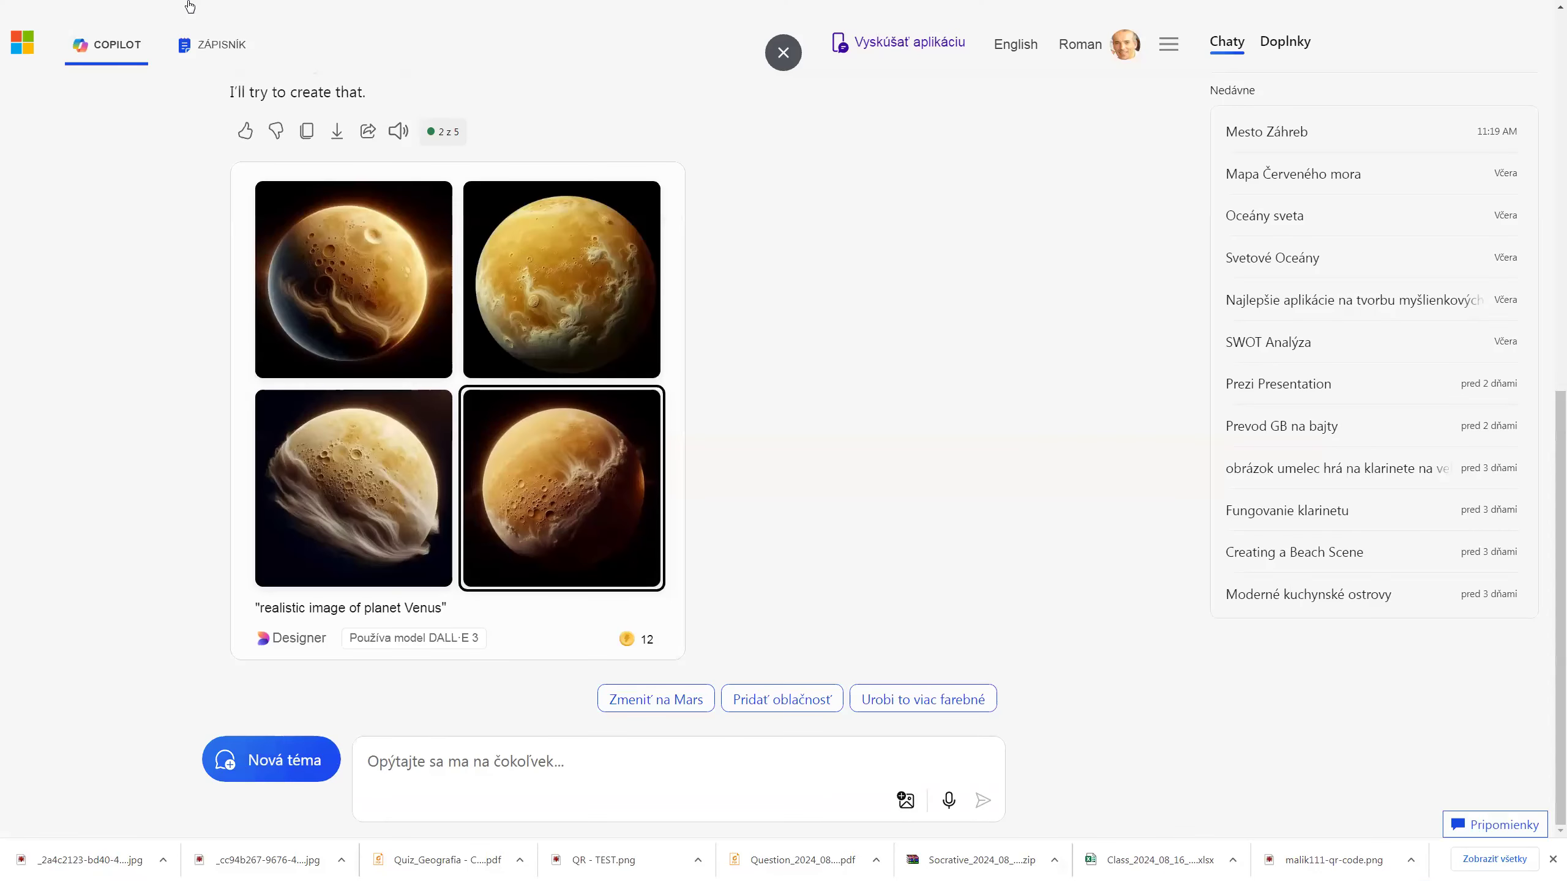
{"action": "key", "text": "ctrl+Tab"}
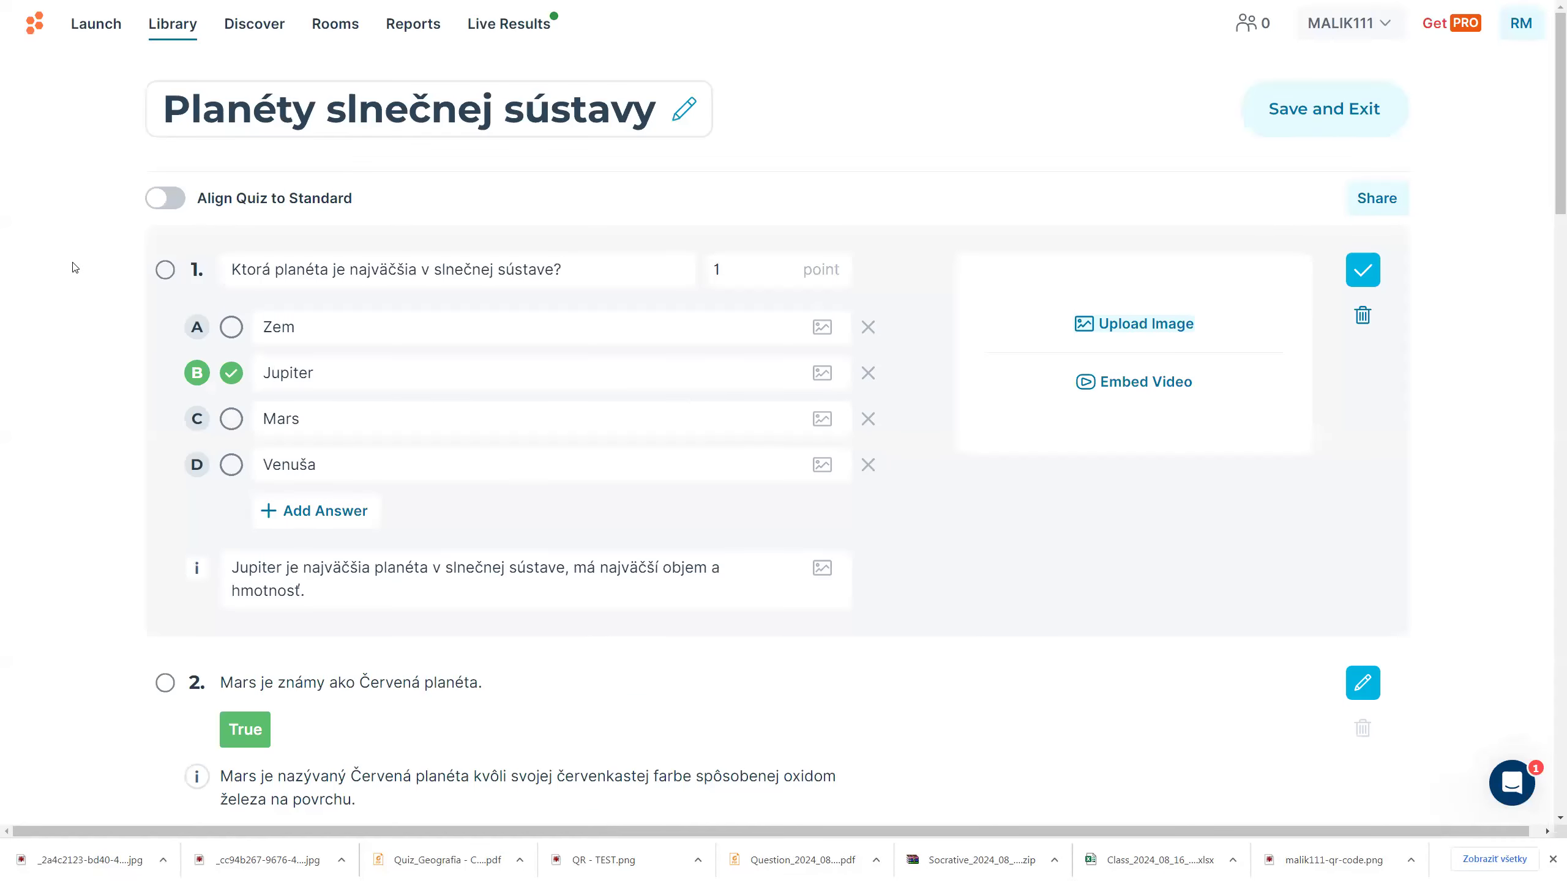
{"action": "scroll", "coordinate": [339, 443], "scroll_direction": "down", "scroll_amount": 5}
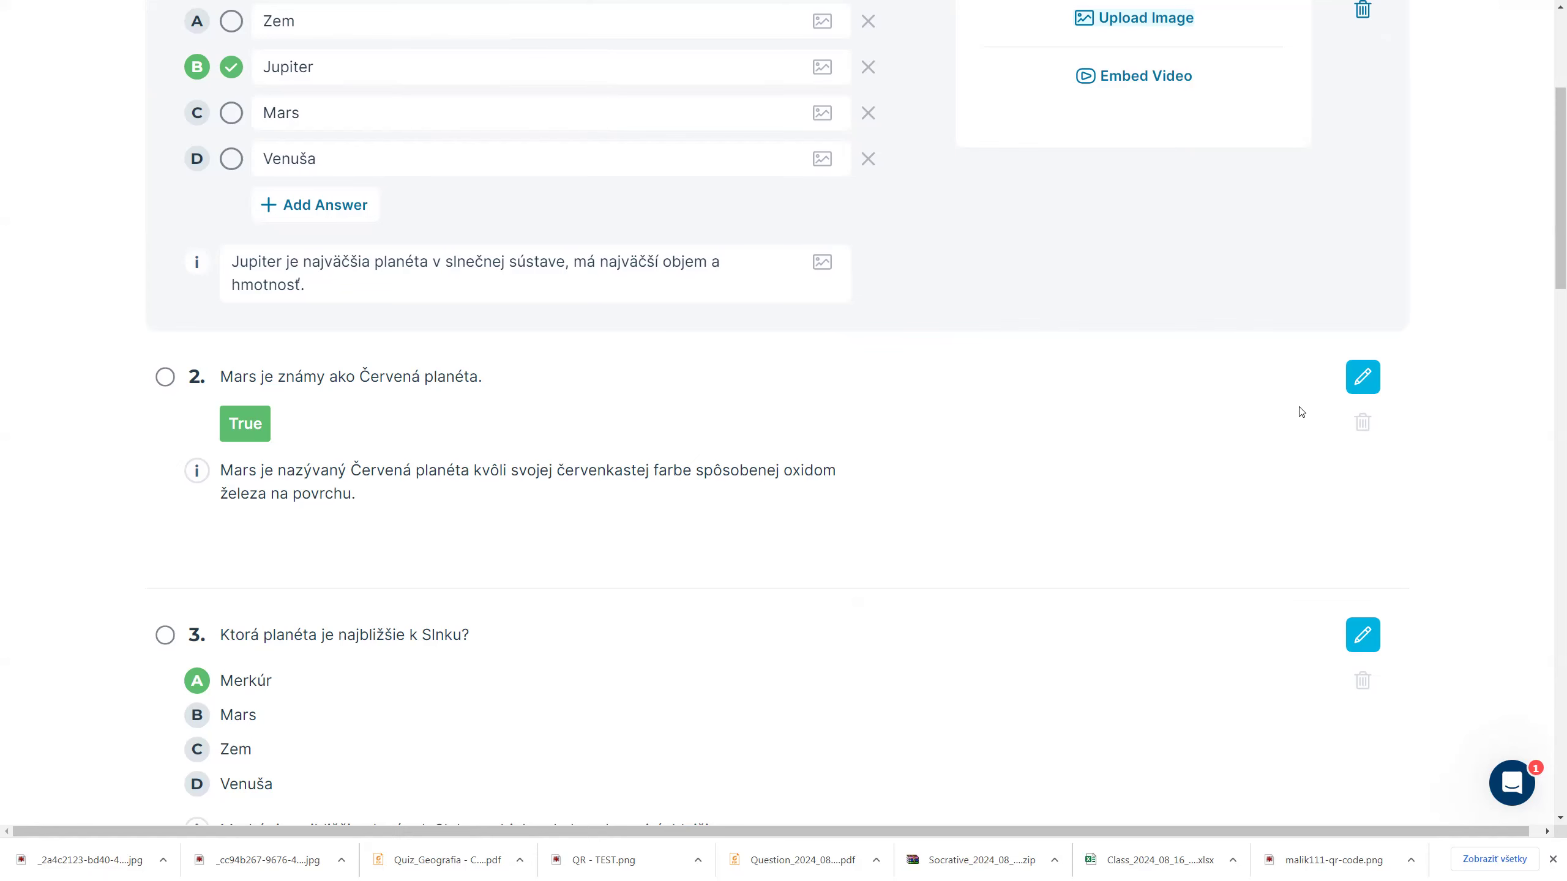
{"action": "left_click", "coordinate": [1361, 388]}
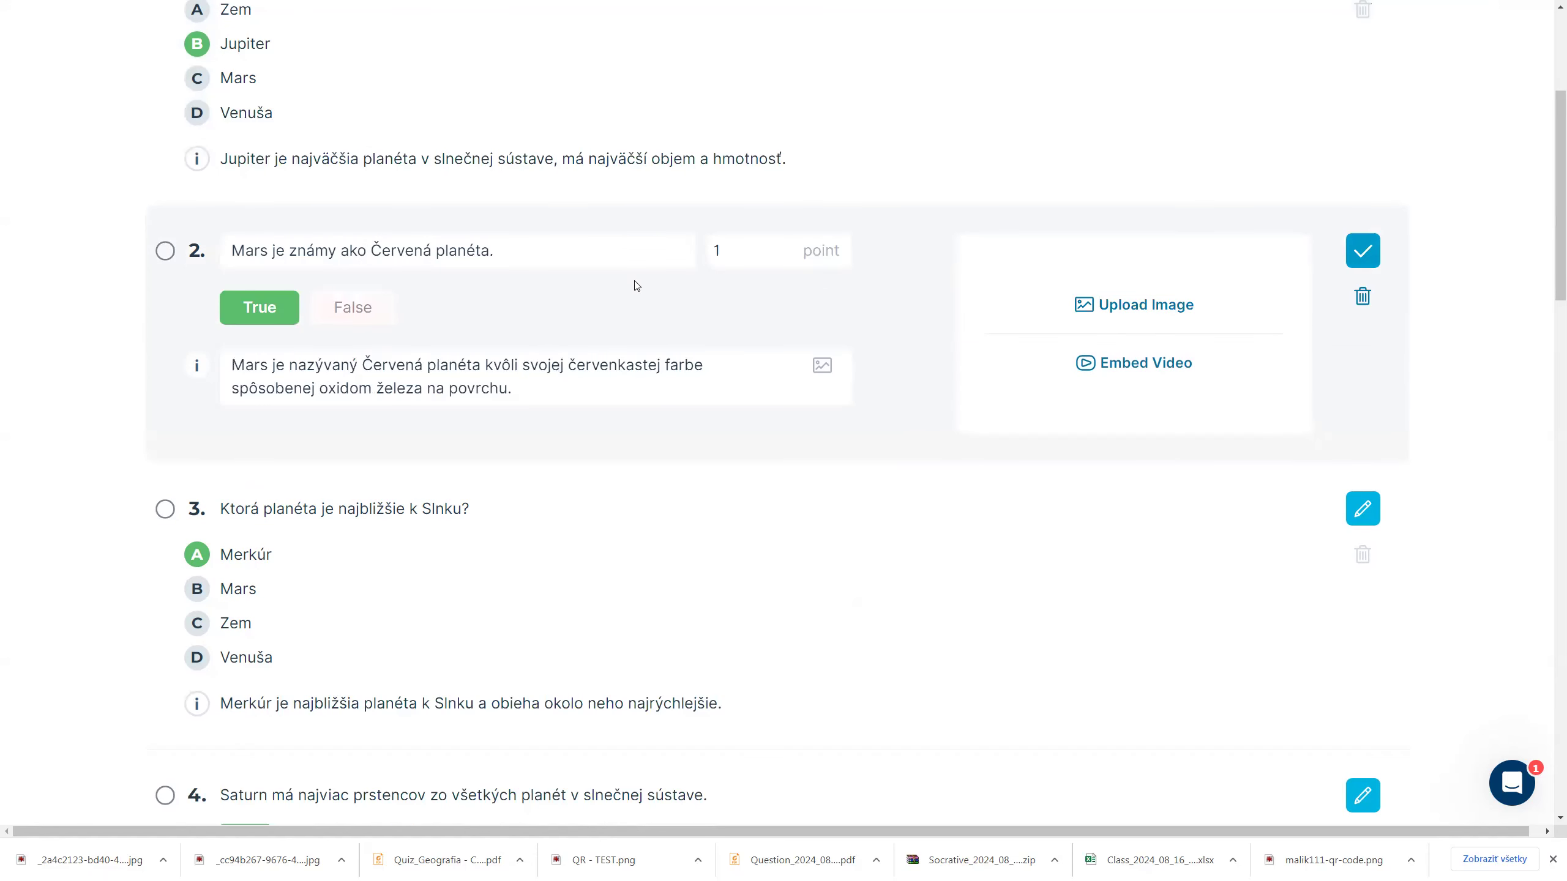
{"action": "left_click", "coordinate": [1119, 306]}
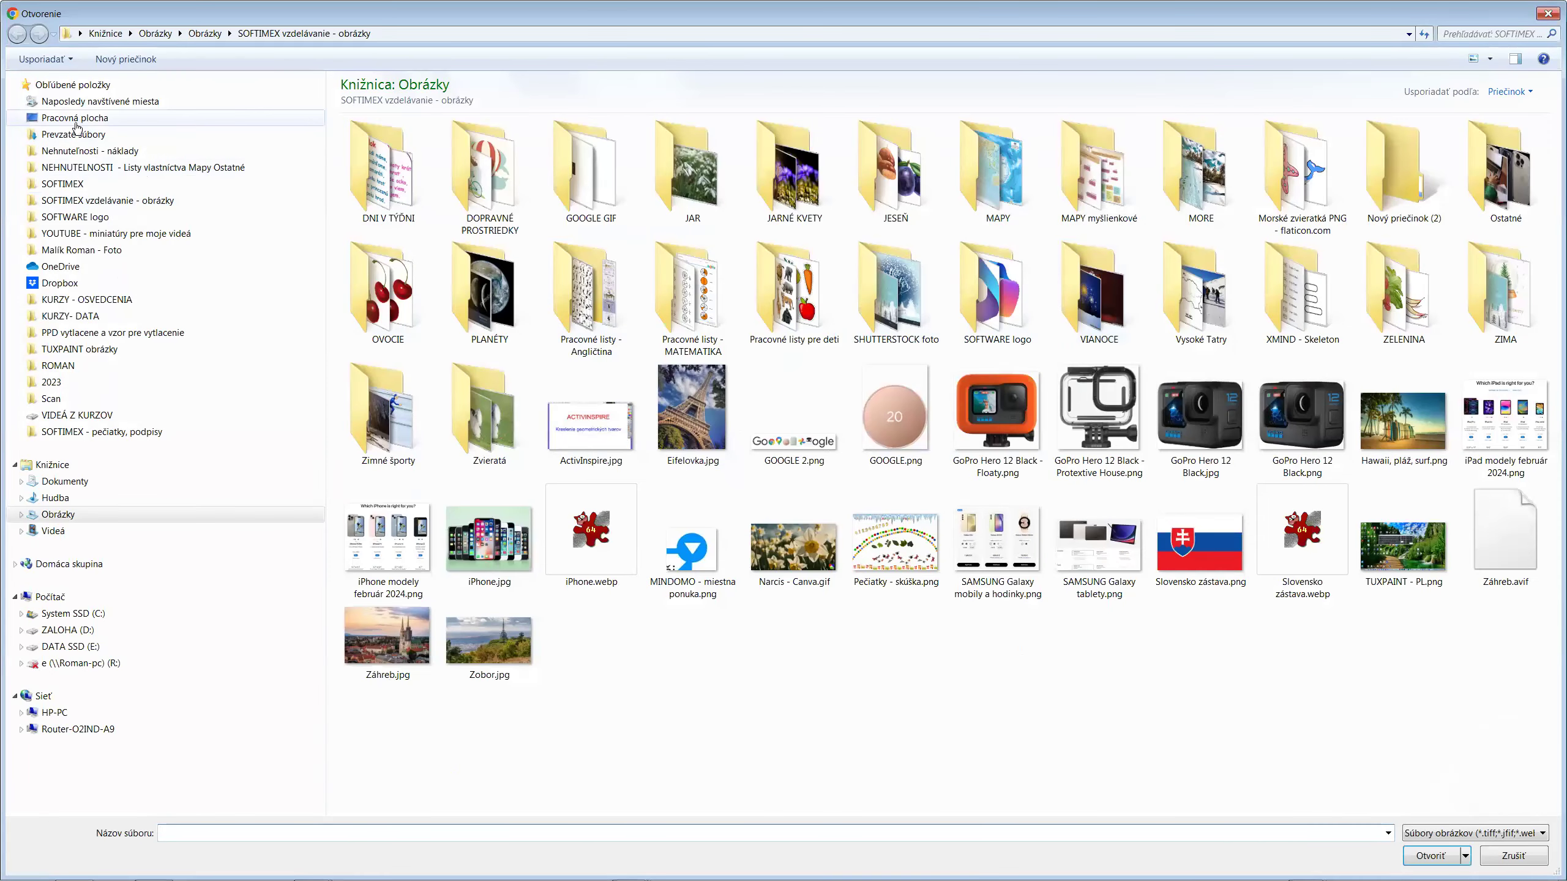
{"action": "left_click", "coordinate": [87, 134]}
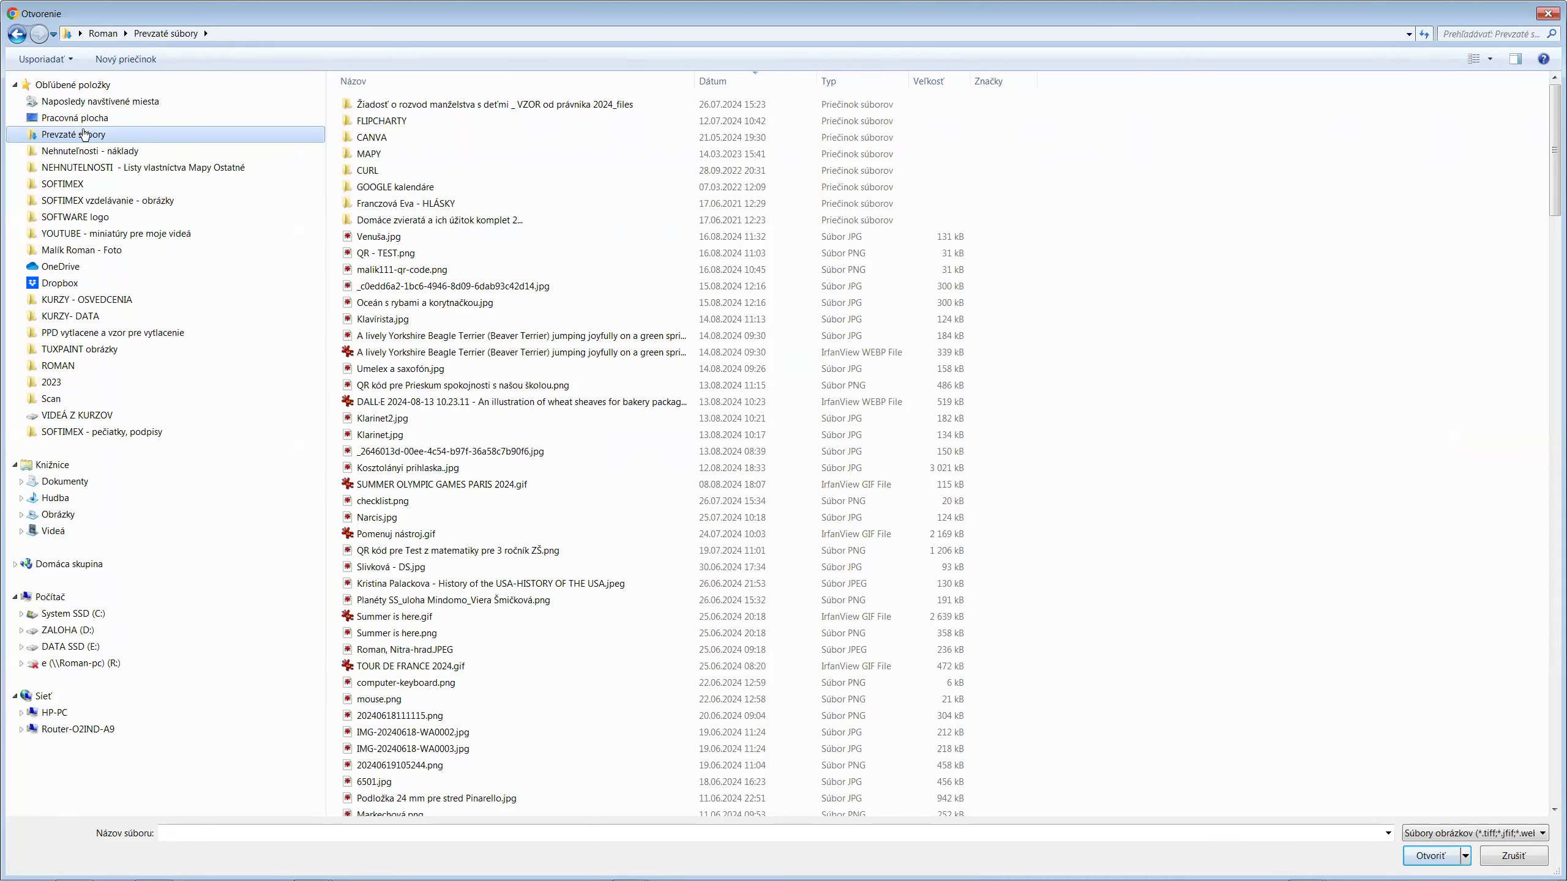
{"action": "key", "text": "alt+Tab"}
{"action": "key", "text": "Escape"}
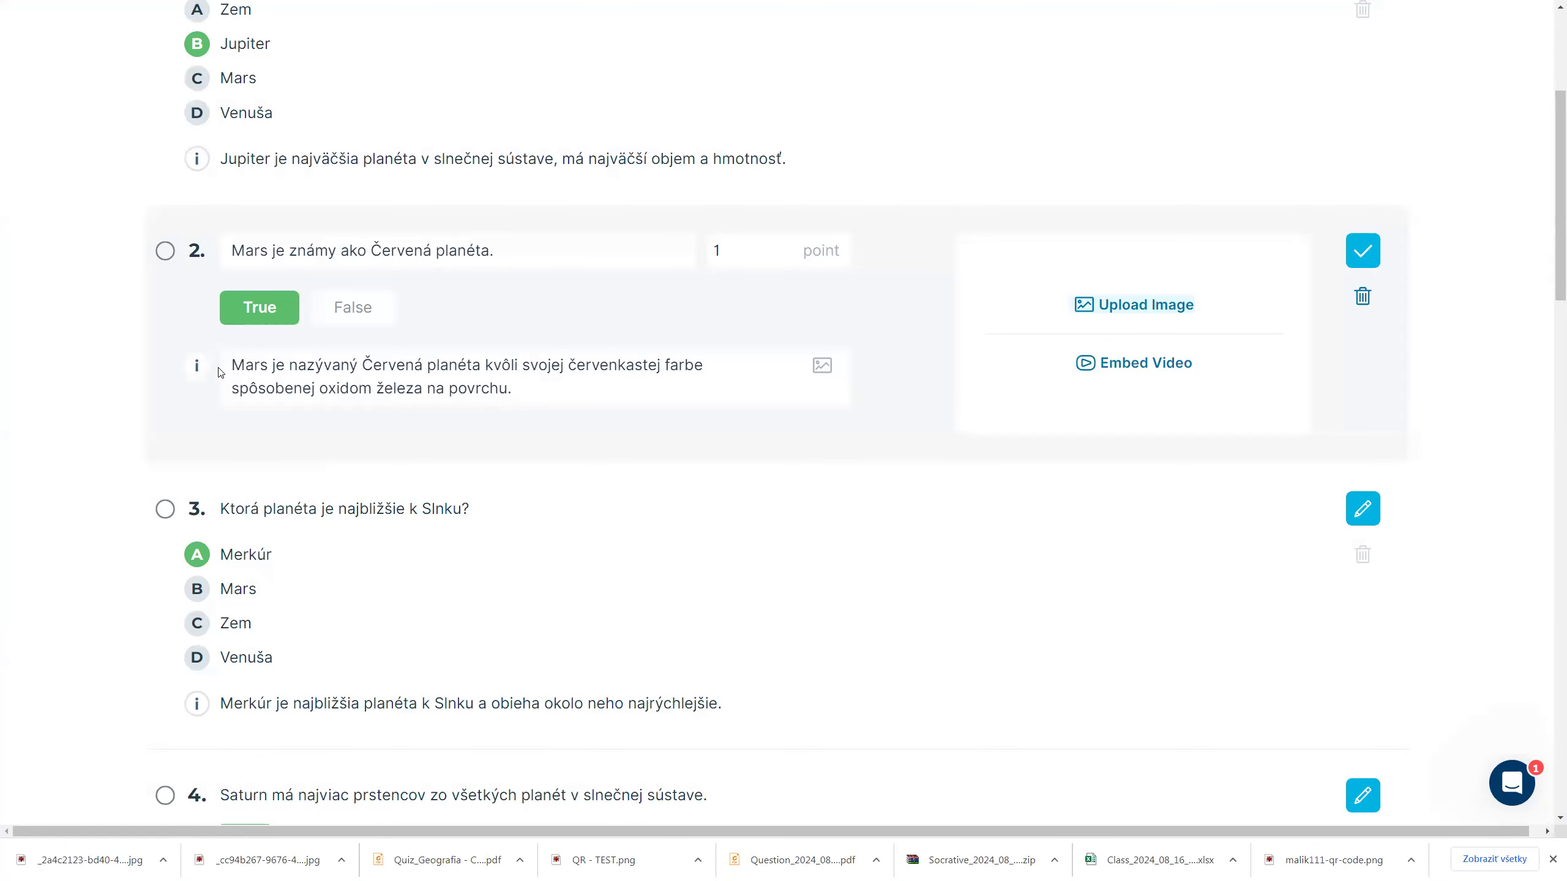
Step: Upload Venuša.jpg from Prevzaté súbory as the image of question 6 about Venus, save the question, and save and exit the quiz
{"action": "scroll", "coordinate": [292, 592], "scroll_direction": "down", "scroll_amount": 8}
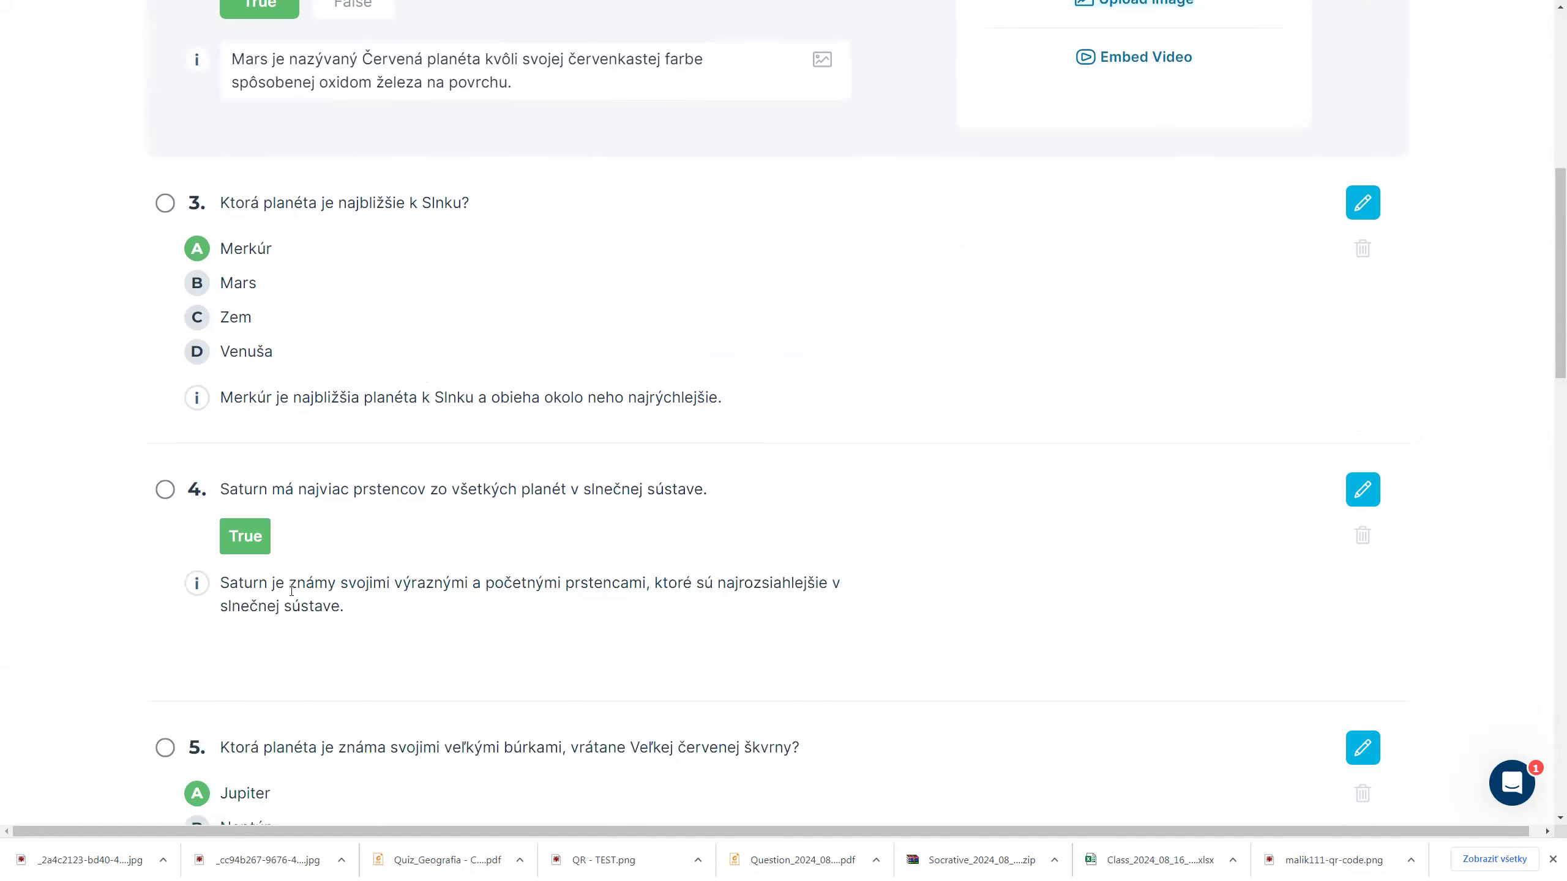
{"action": "scroll", "coordinate": [292, 596], "scroll_direction": "down", "scroll_amount": 6}
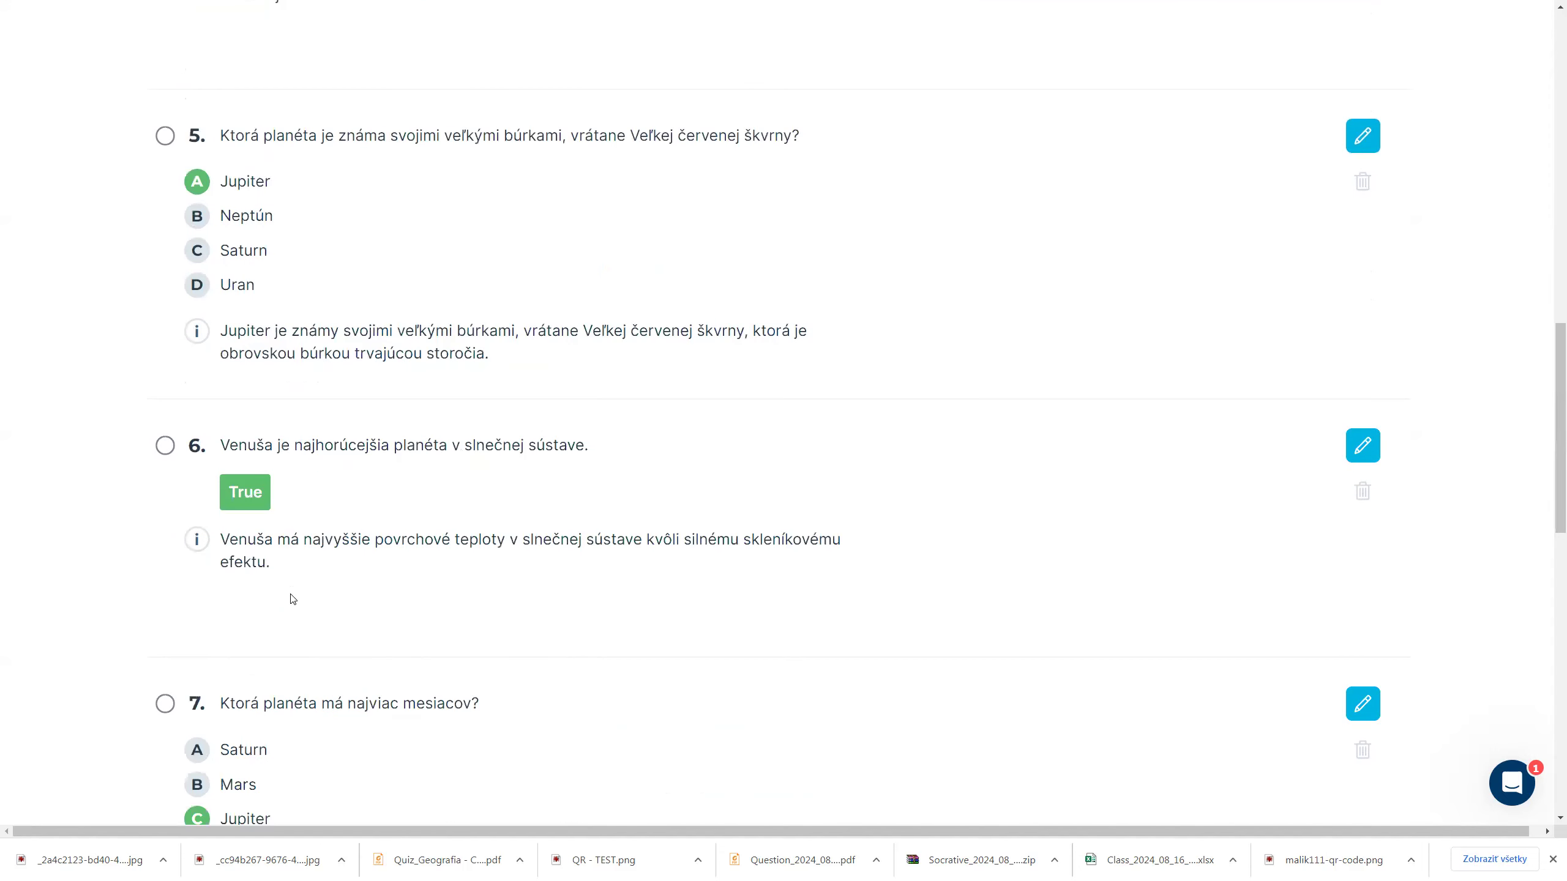
{"action": "left_click", "coordinate": [1362, 444]}
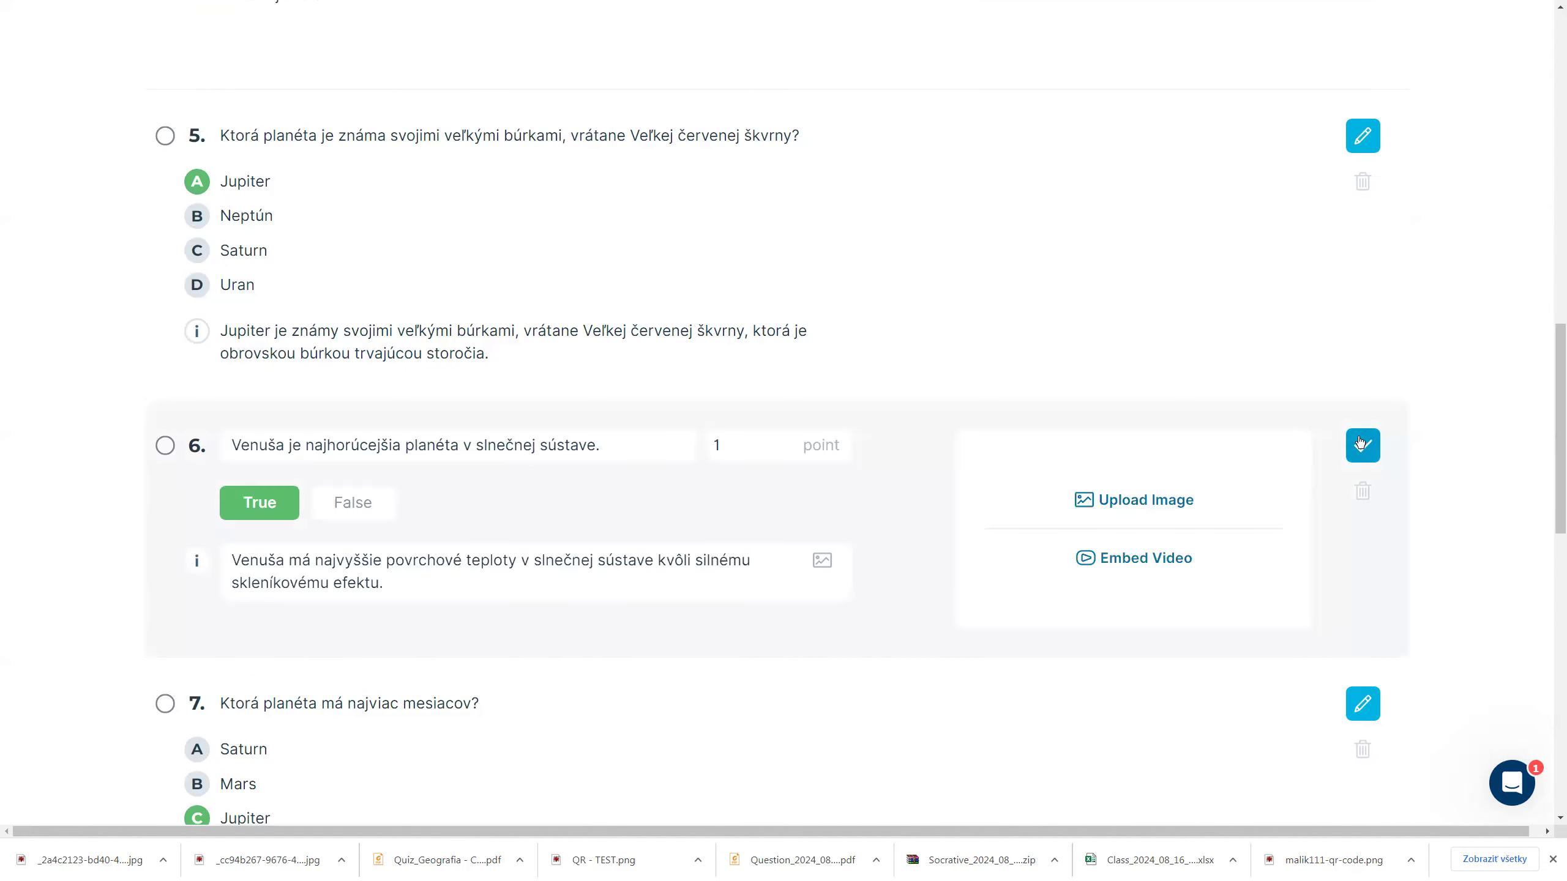
{"action": "left_click", "coordinate": [1176, 503]}
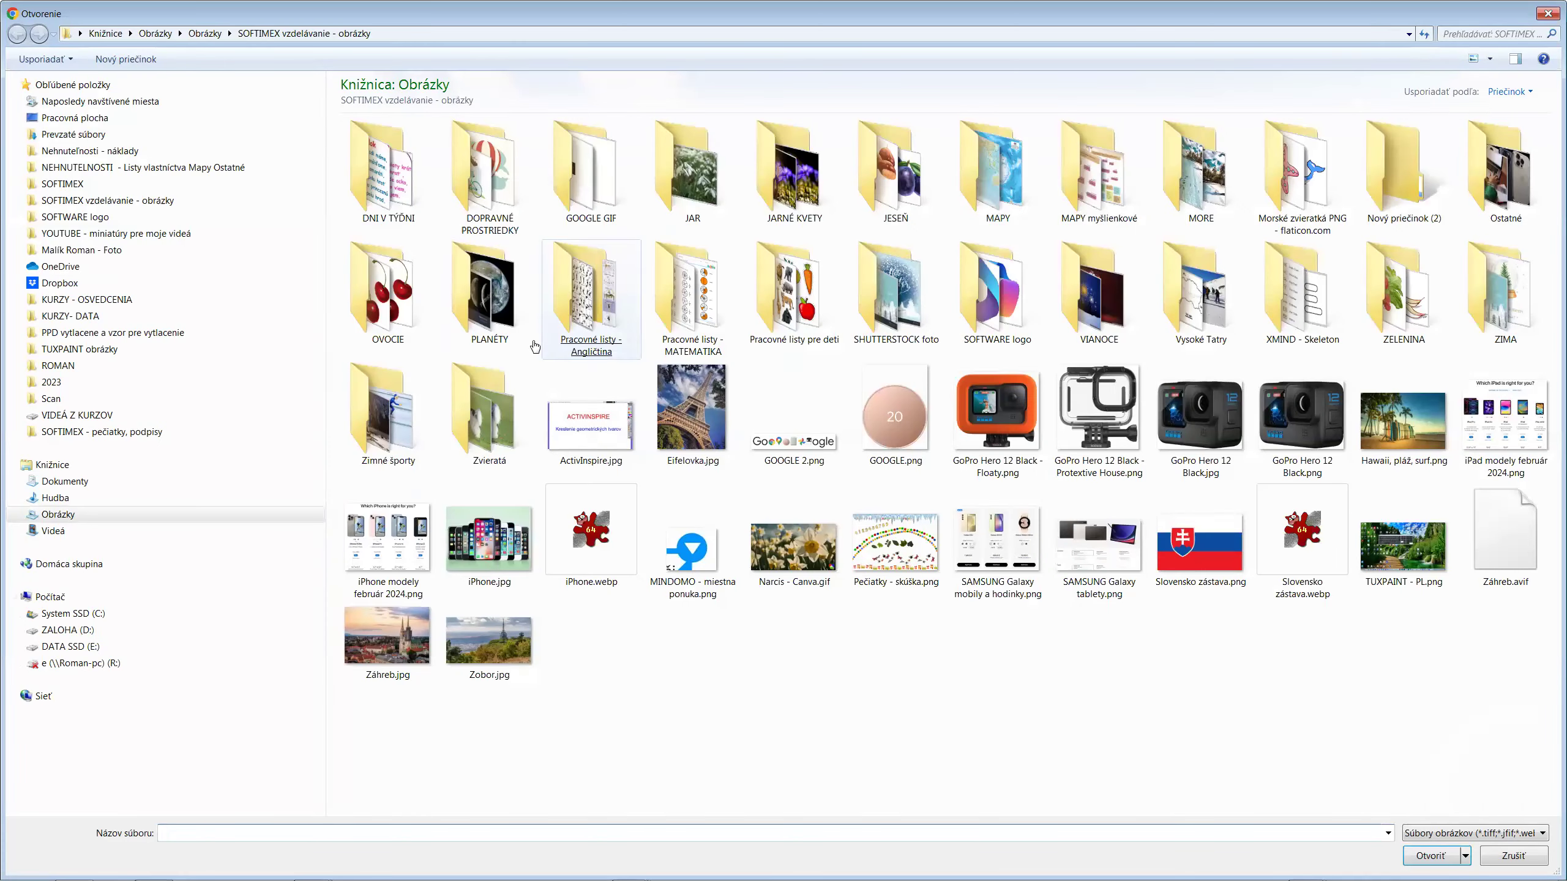
{"action": "left_click", "coordinate": [93, 140]}
{"action": "double_click", "coordinate": [404, 252]}
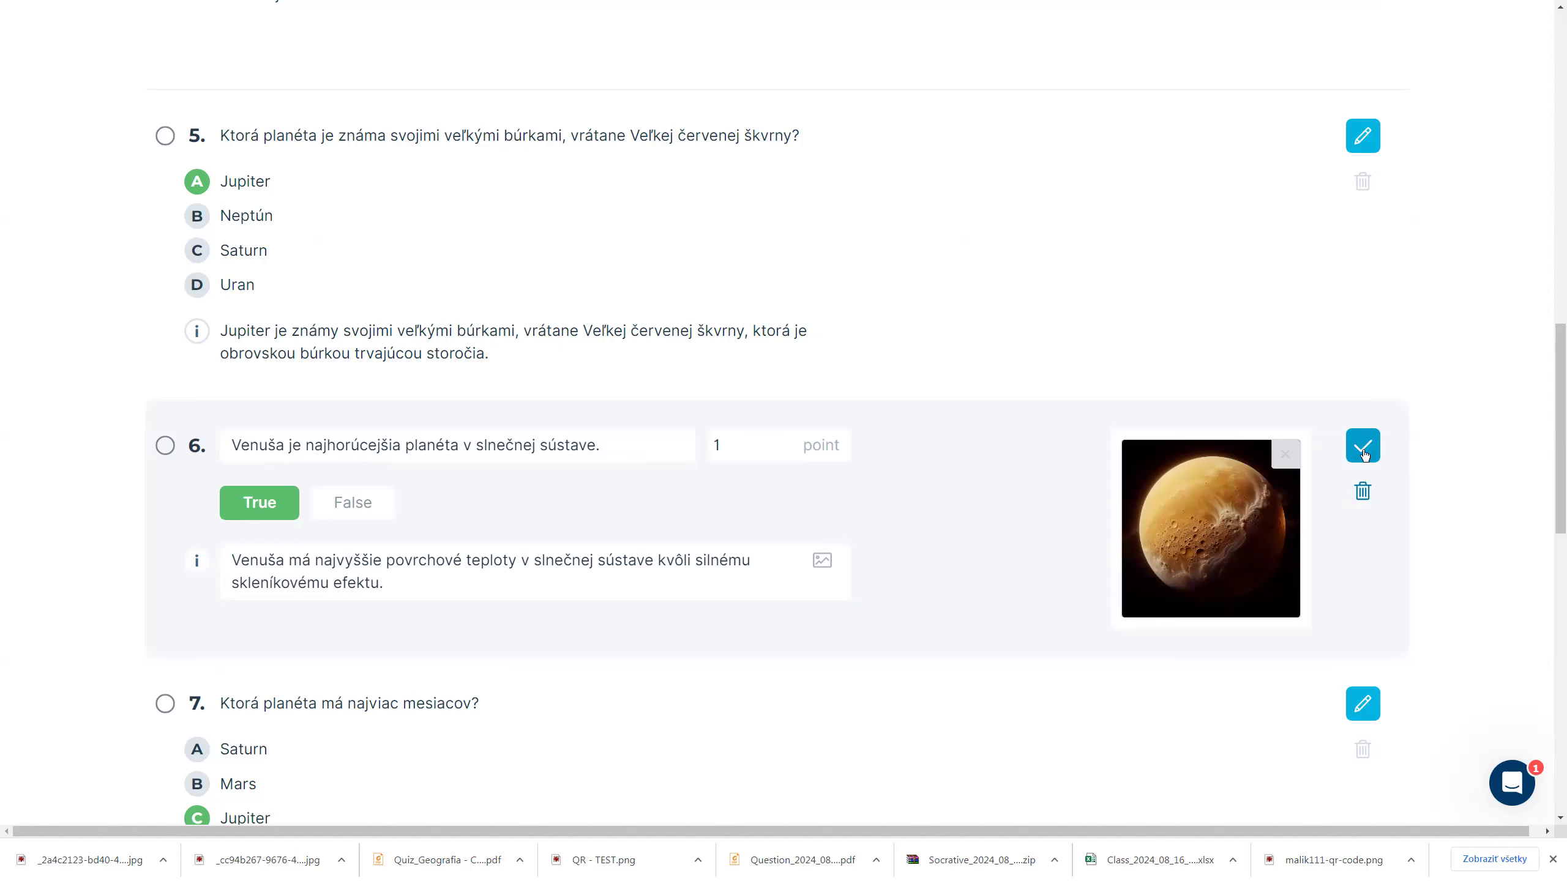
{"action": "left_click", "coordinate": [1362, 447]}
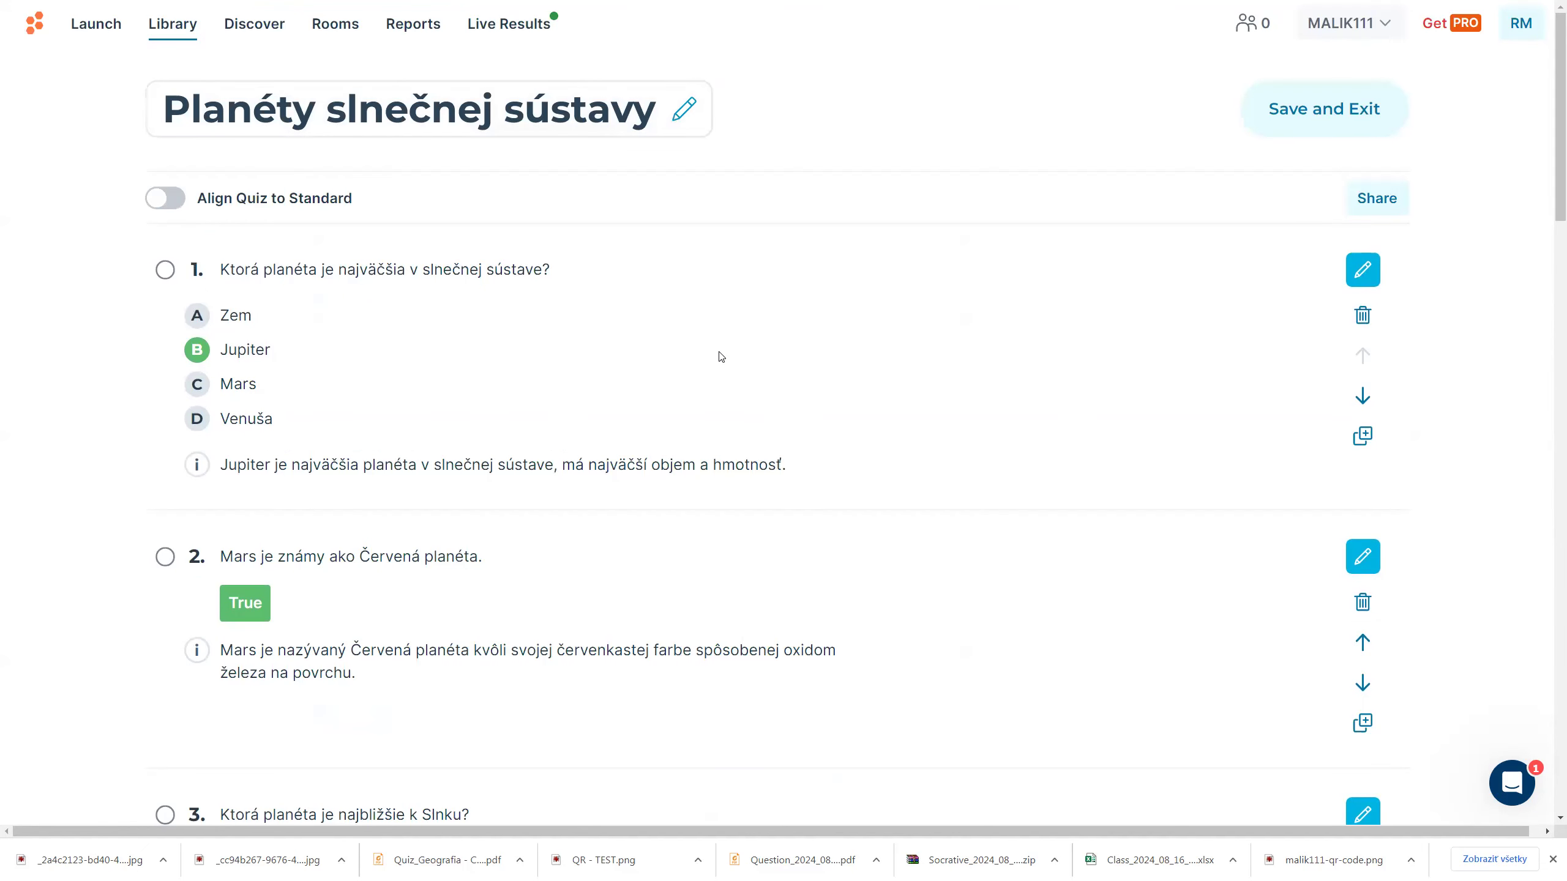
{"action": "left_click", "coordinate": [1350, 120]}
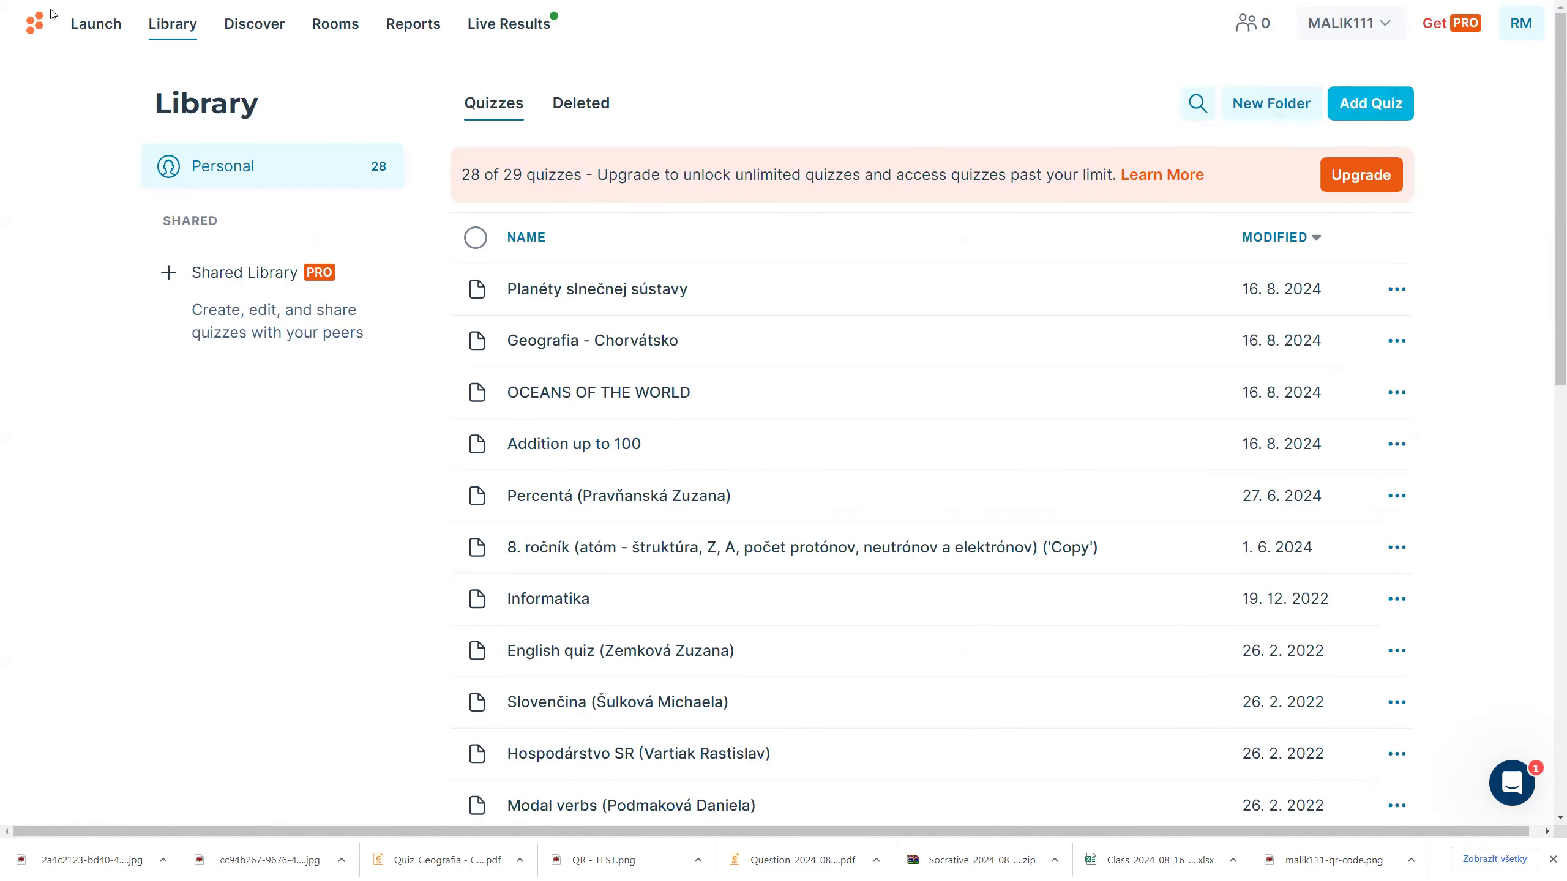
Step: Examine the quiz import options for a SOC code or spreadsheet from the quiz library, leaving without importing
{"action": "left_click", "coordinate": [190, 30]}
{"action": "left_click", "coordinate": [1339, 118]}
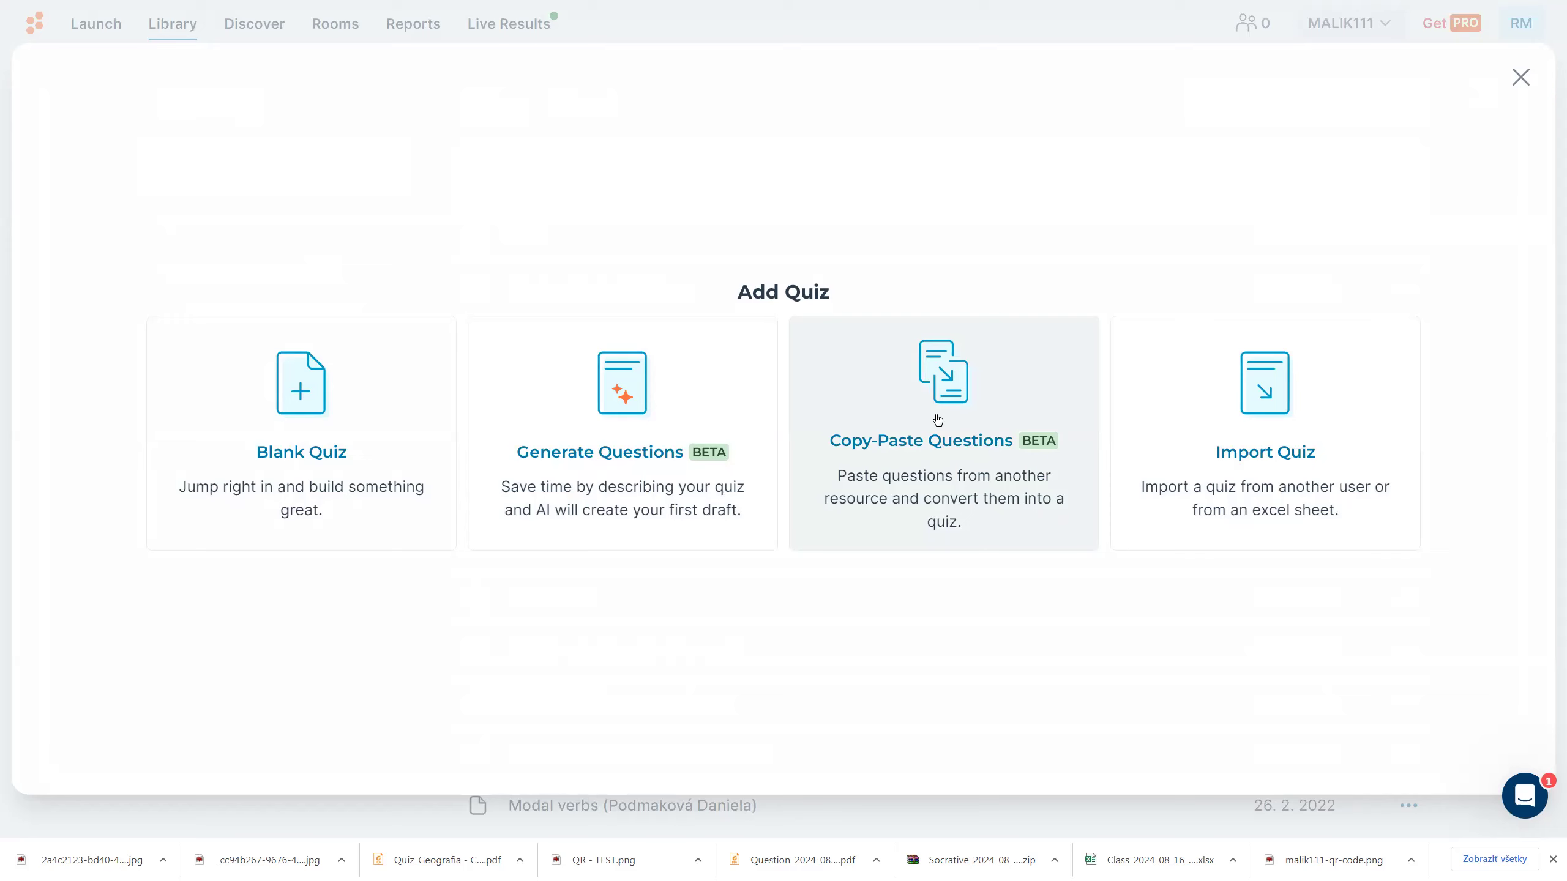
{"action": "left_click", "coordinate": [1270, 425]}
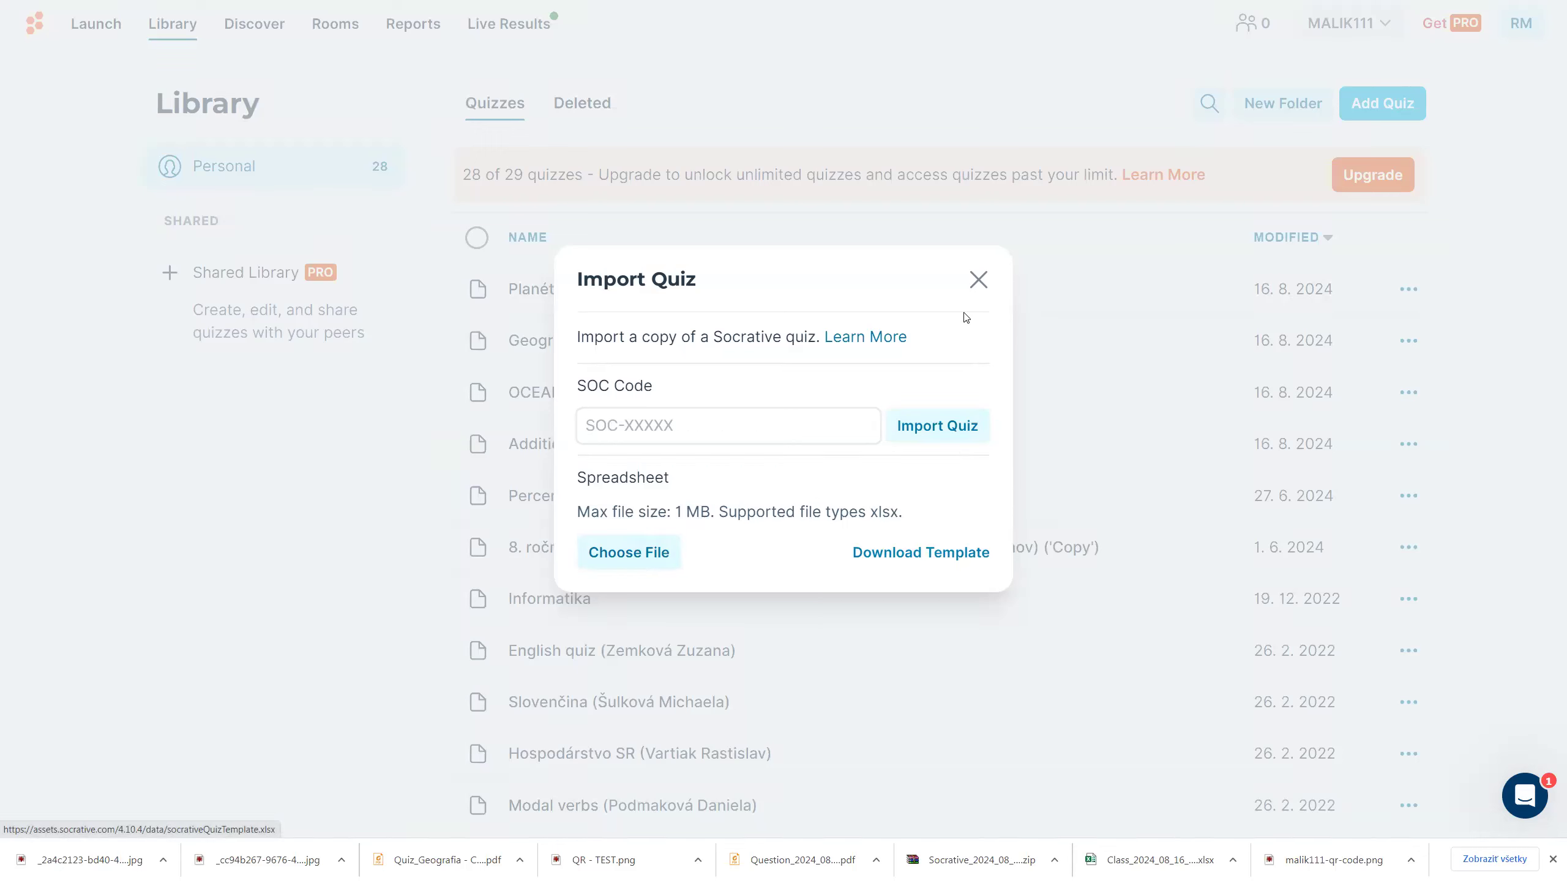
{"action": "left_click", "coordinate": [978, 281]}
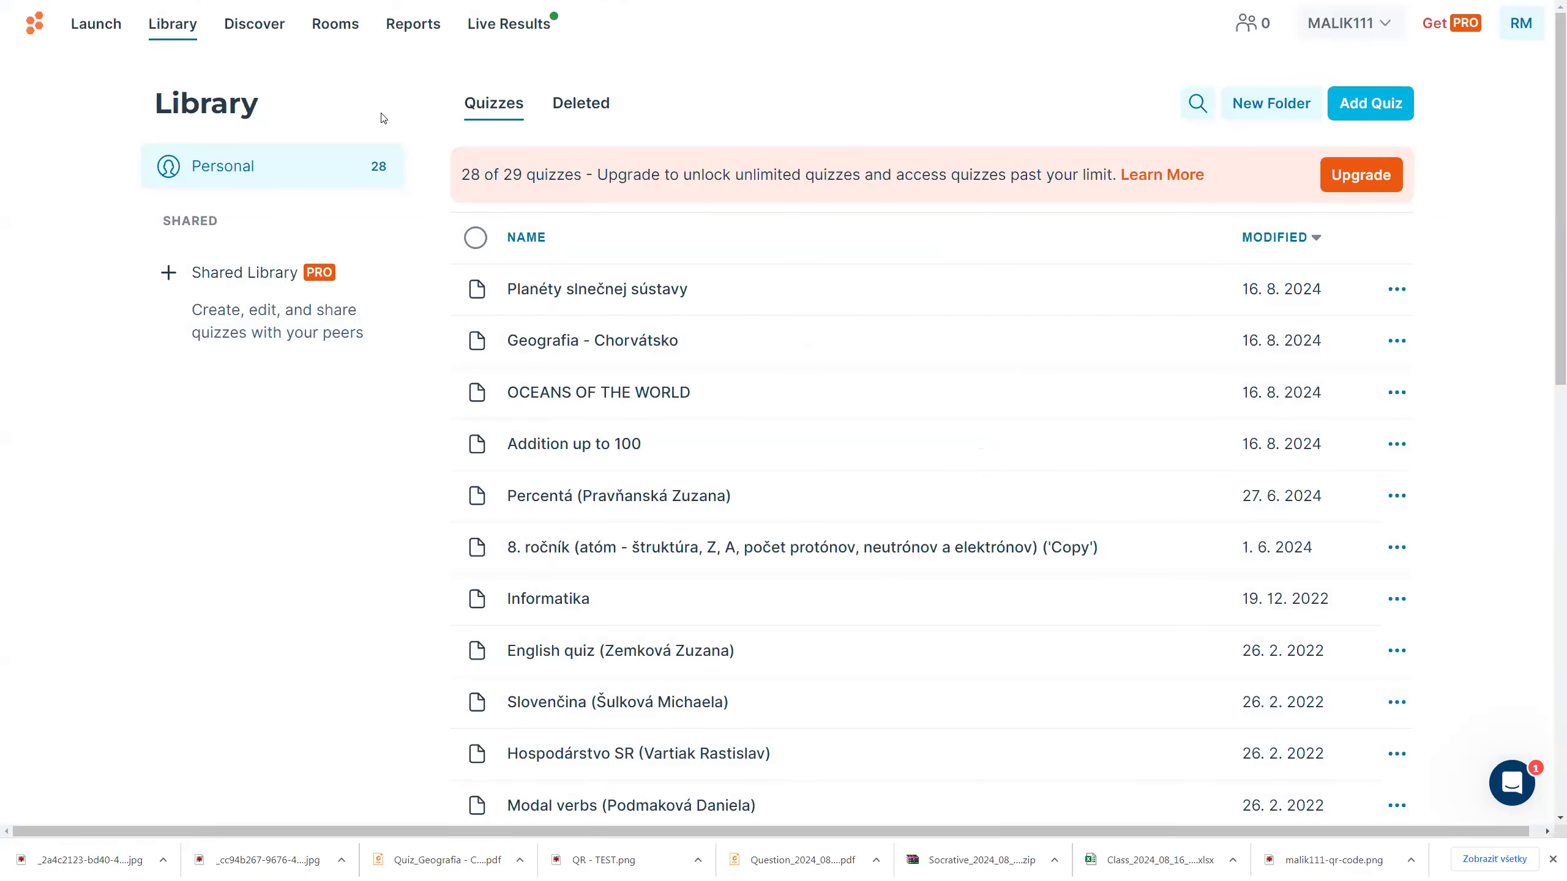
Step: Reopen "Planéty slnečnej sústavy", examine its sharing code and import link, and return to the quiz library
{"action": "left_click", "coordinate": [578, 290]}
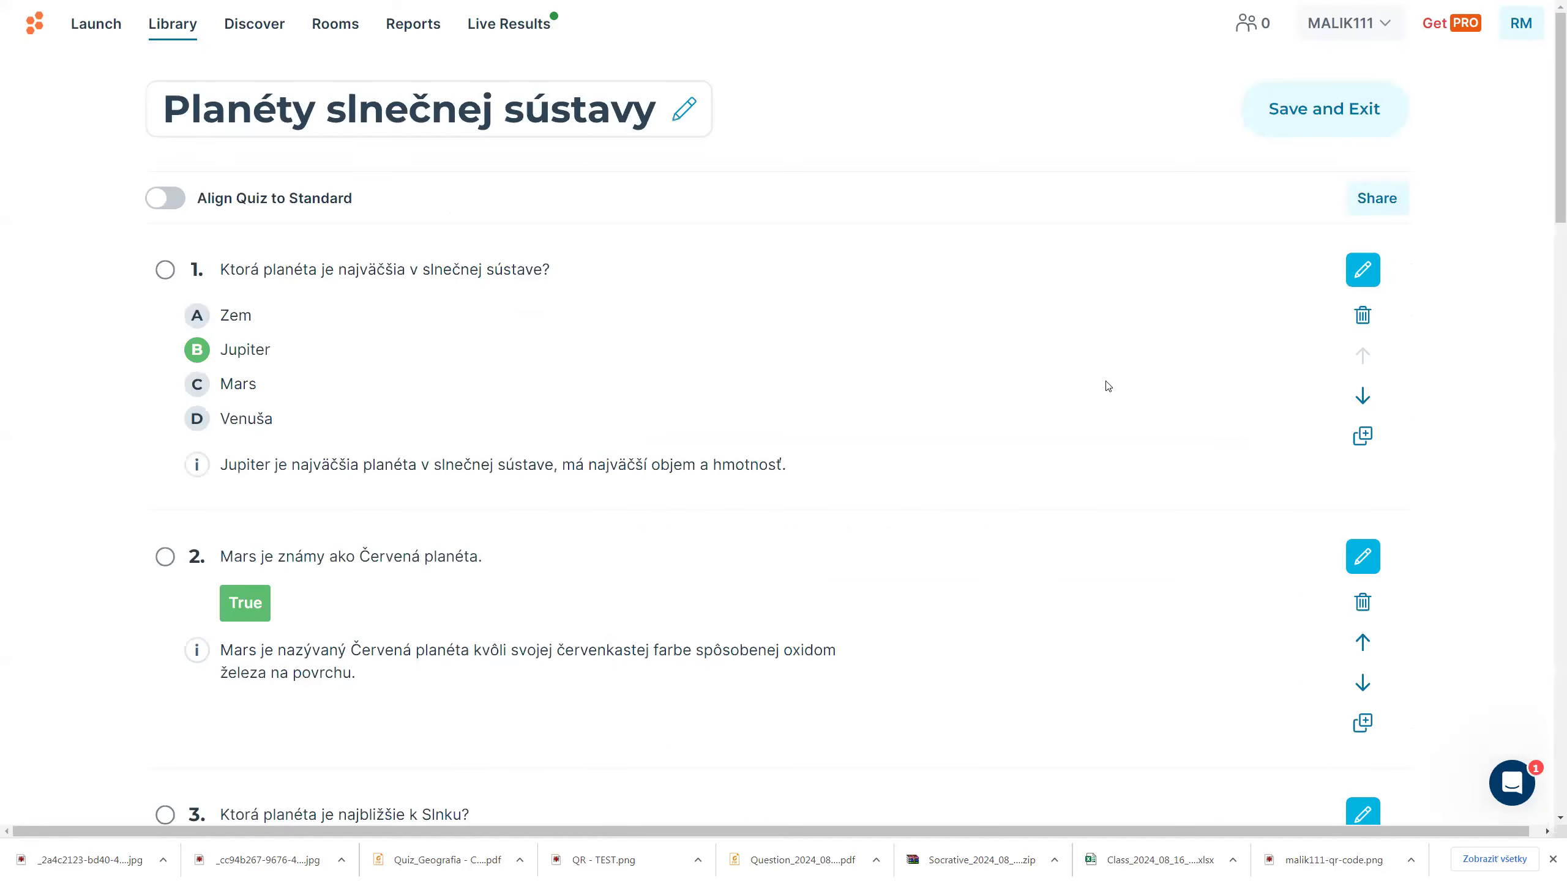
{"action": "left_click", "coordinate": [1369, 204]}
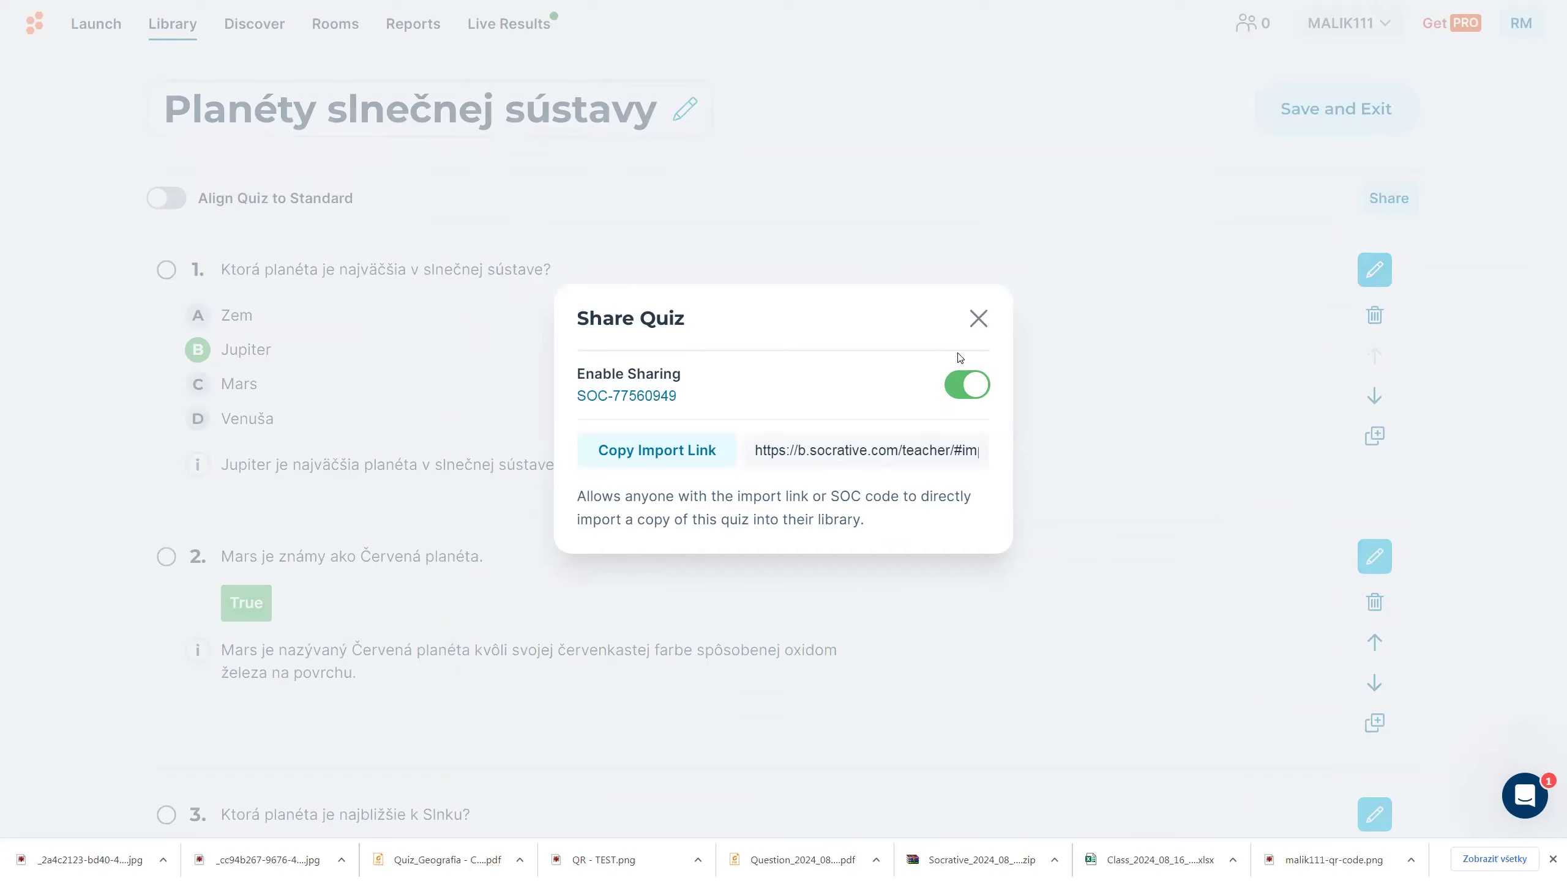
{"action": "left_click", "coordinate": [978, 318]}
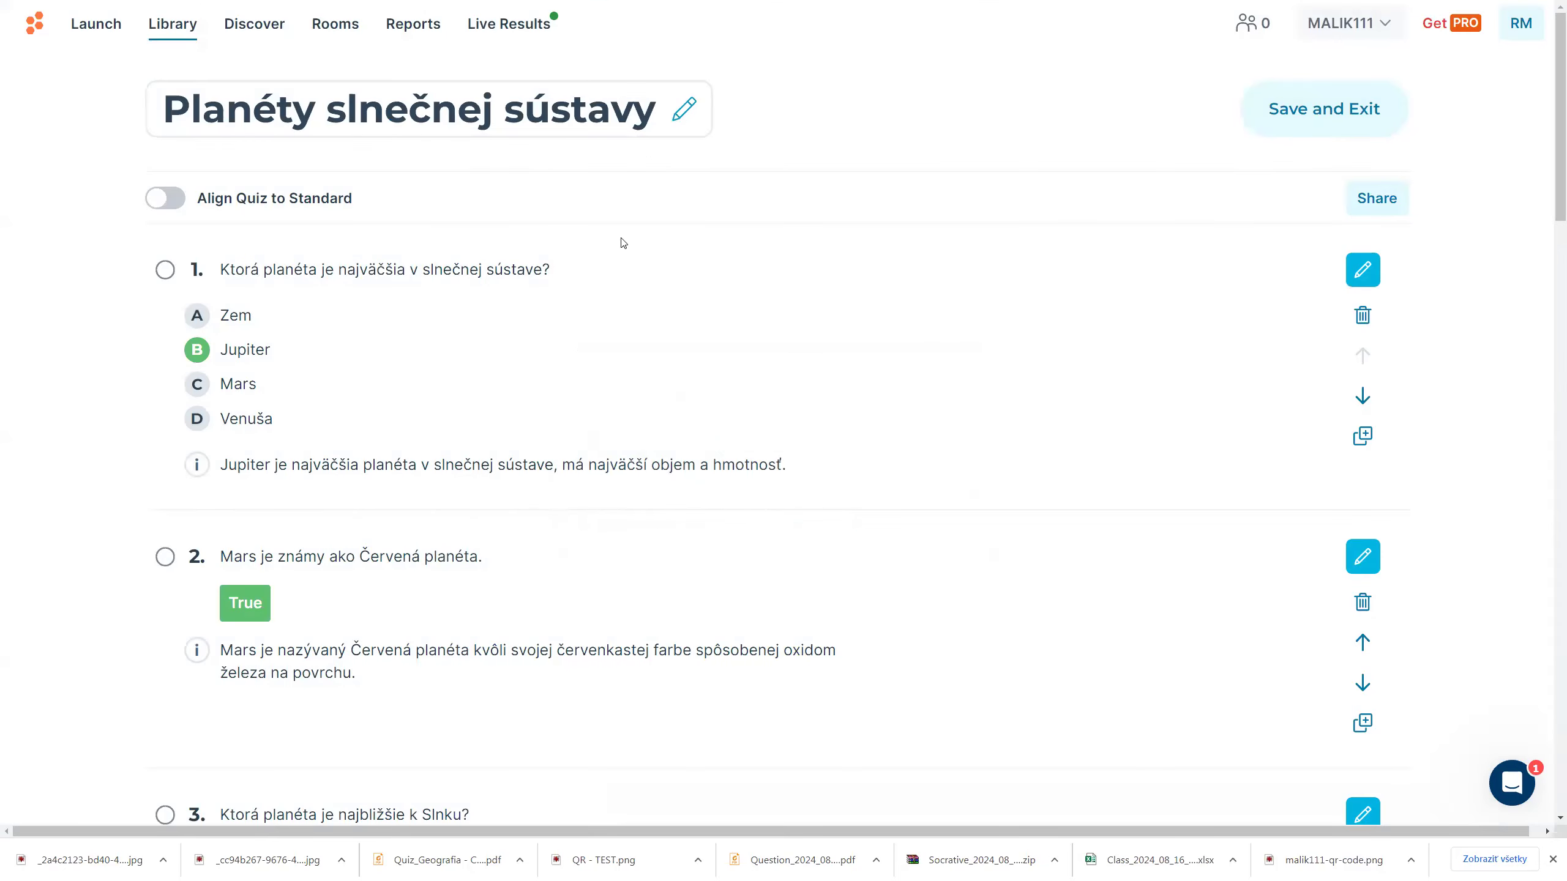
{"action": "left_click", "coordinate": [172, 24]}
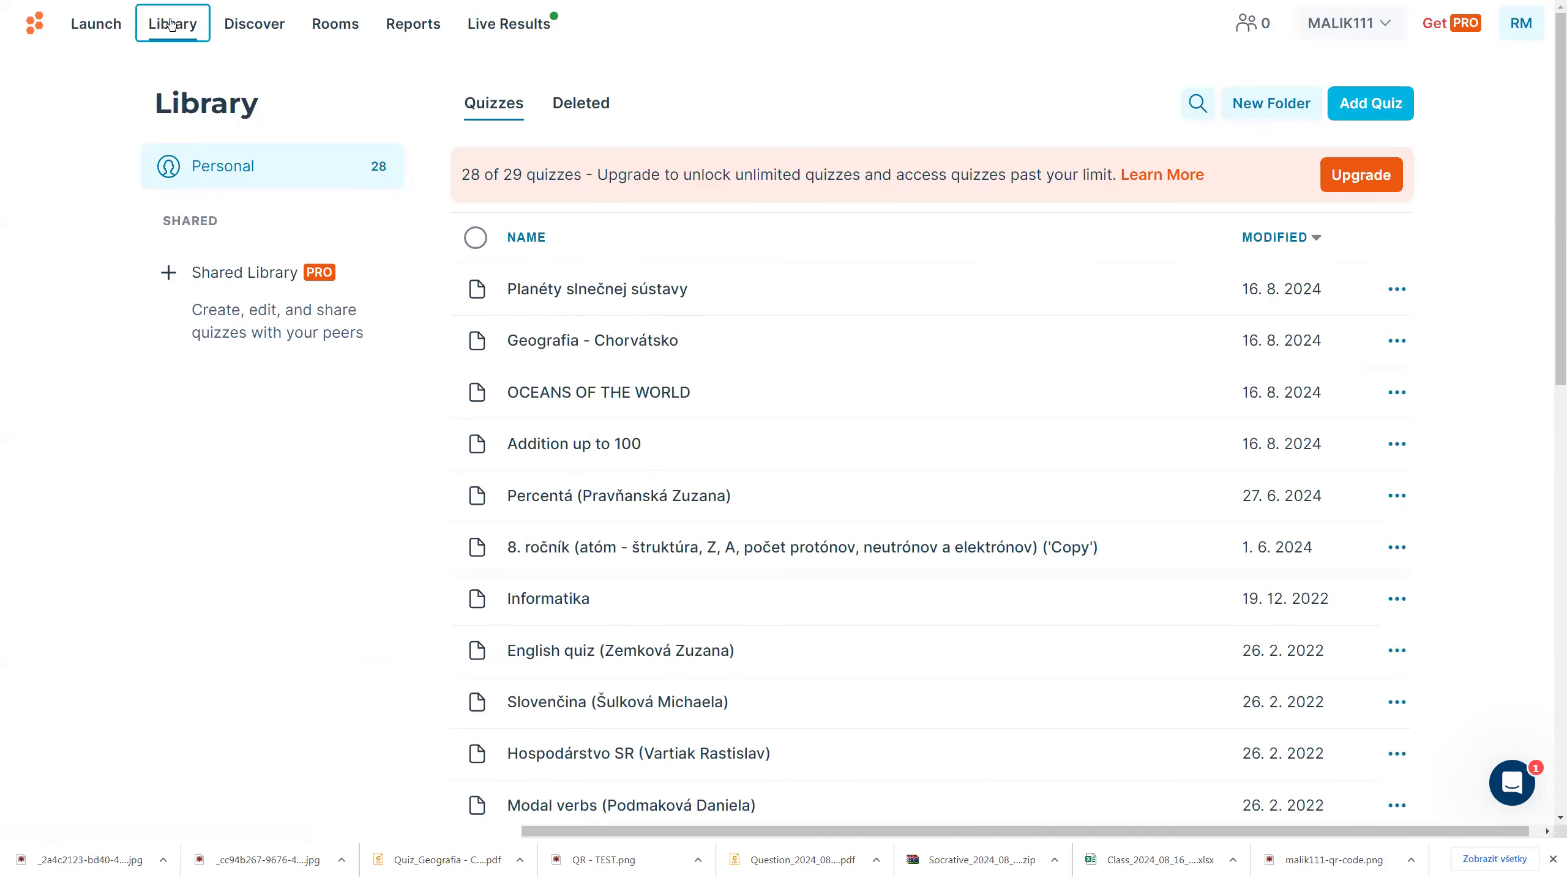